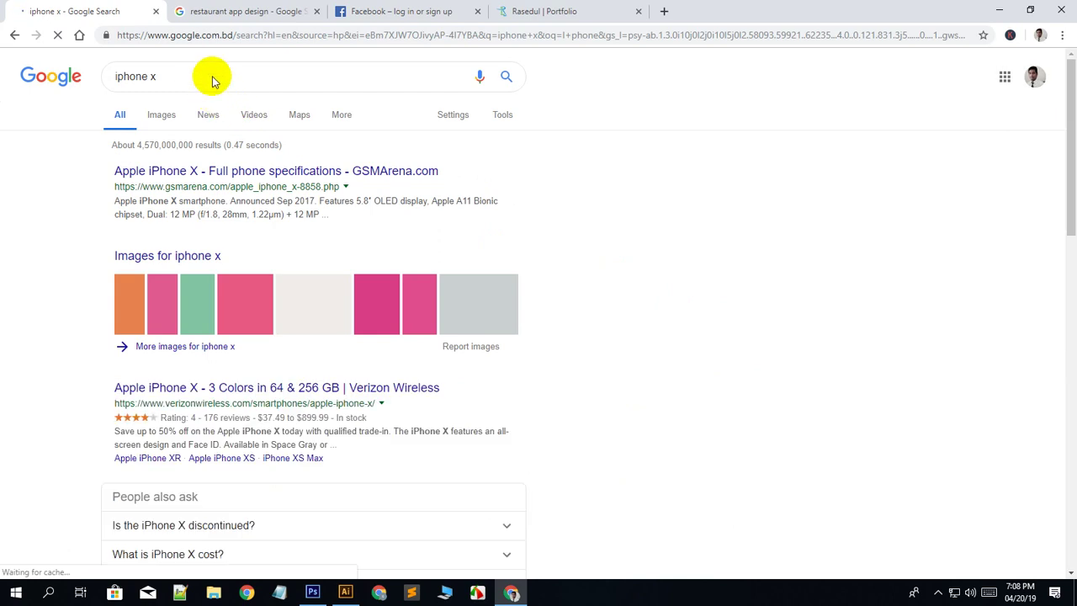
# Search Google for "iphone x screen size" and refine the query to "iphone x screen size pixels".
pyautogui.click(226, 75)
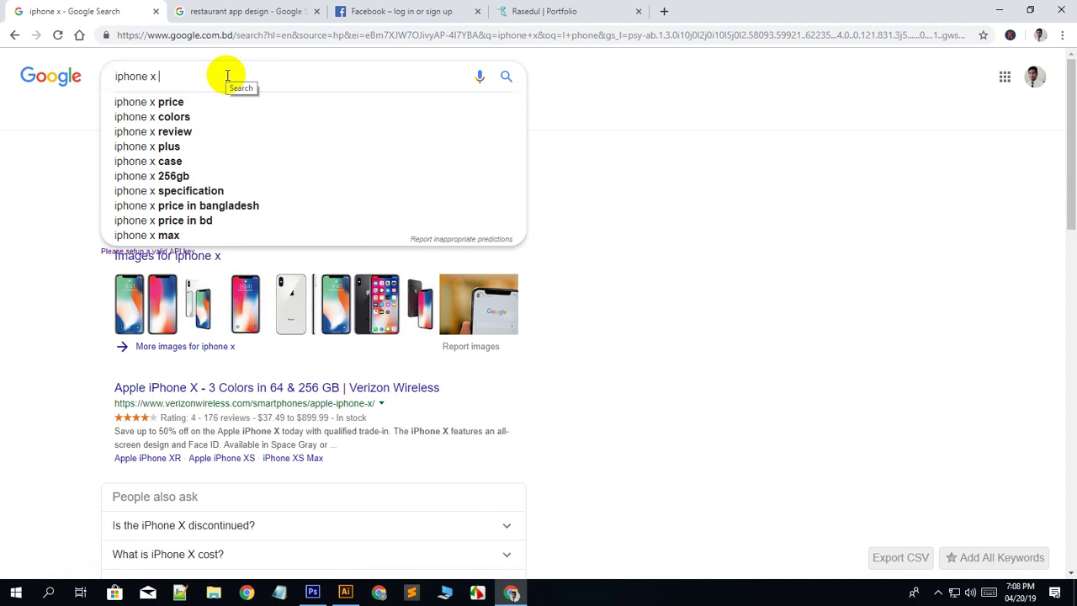
pyautogui.write('screen')
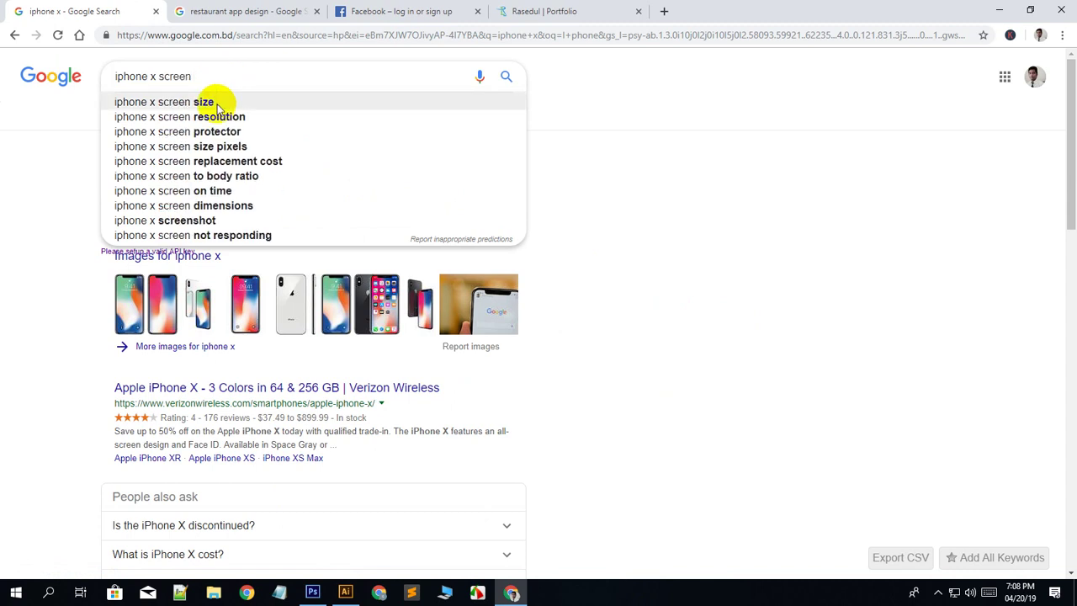
pyautogui.click(205, 102)
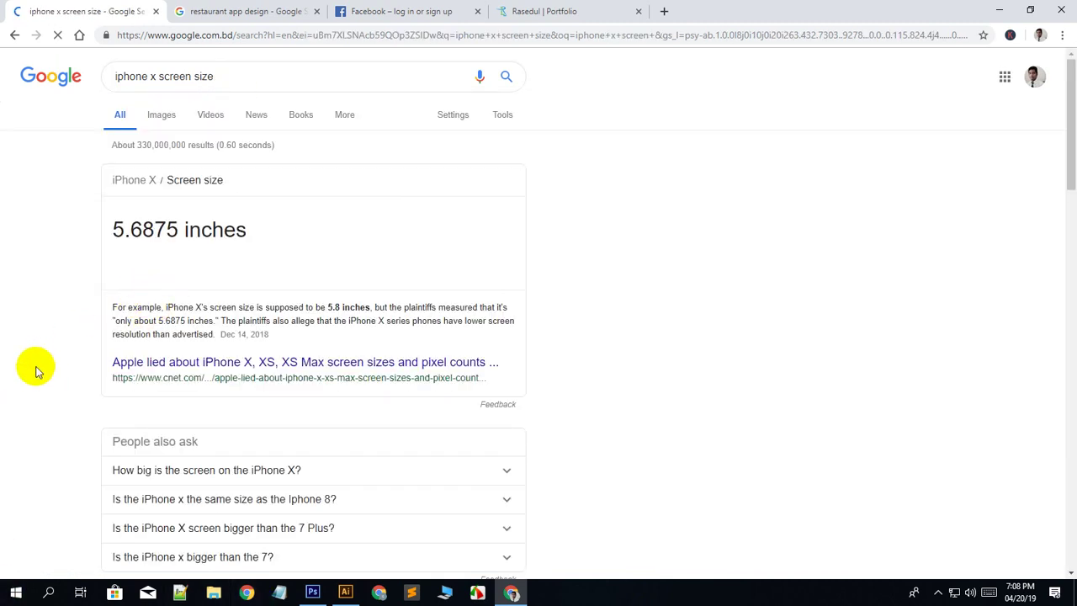
pyautogui.scroll(-1, 37, 365)
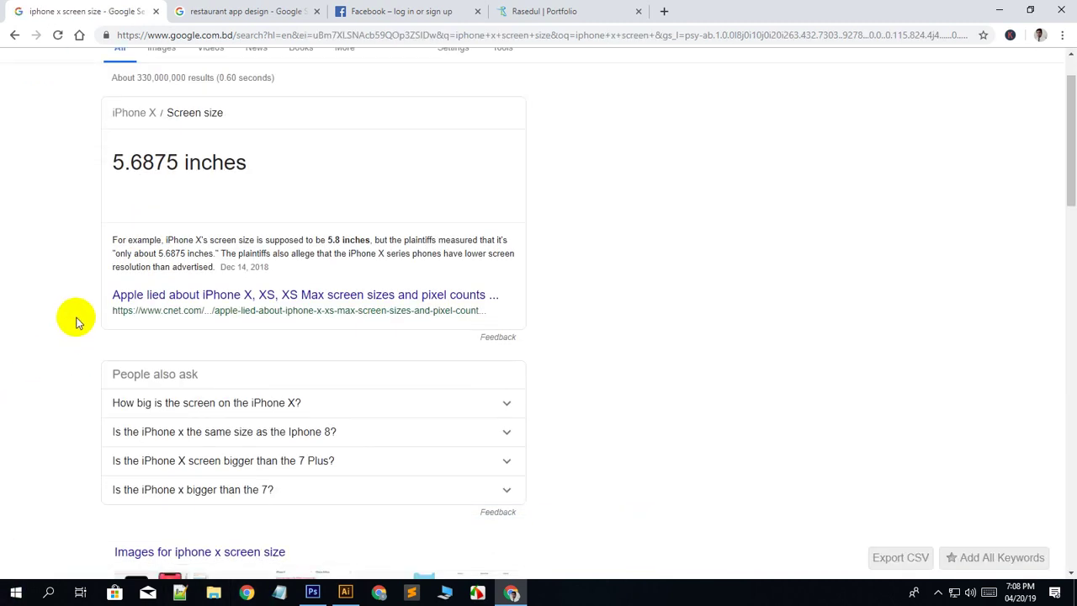
pyautogui.scroll(1, 74, 322)
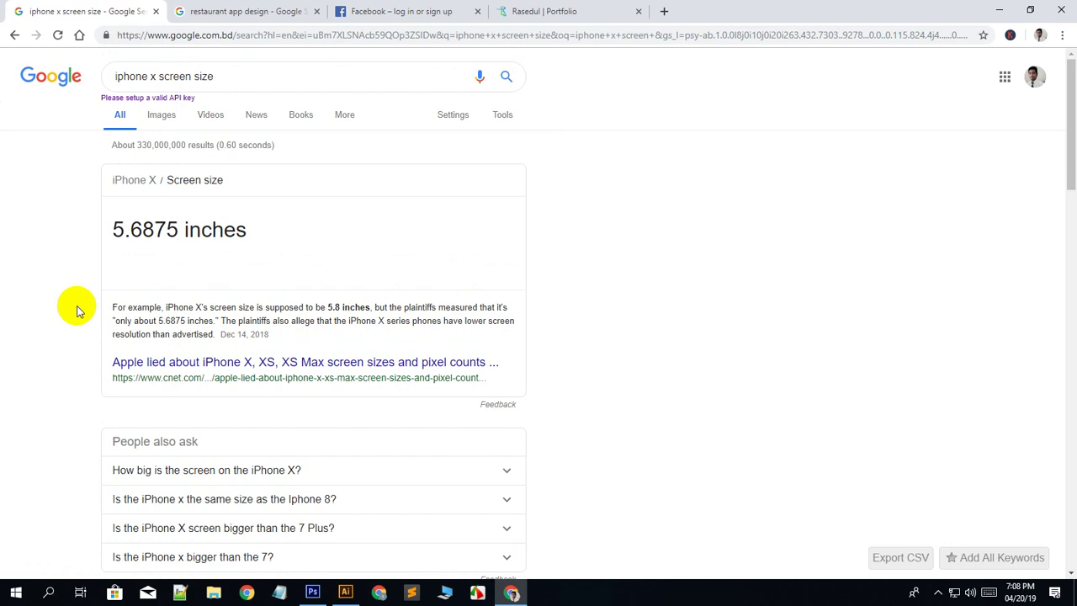
pyautogui.click(217, 76)
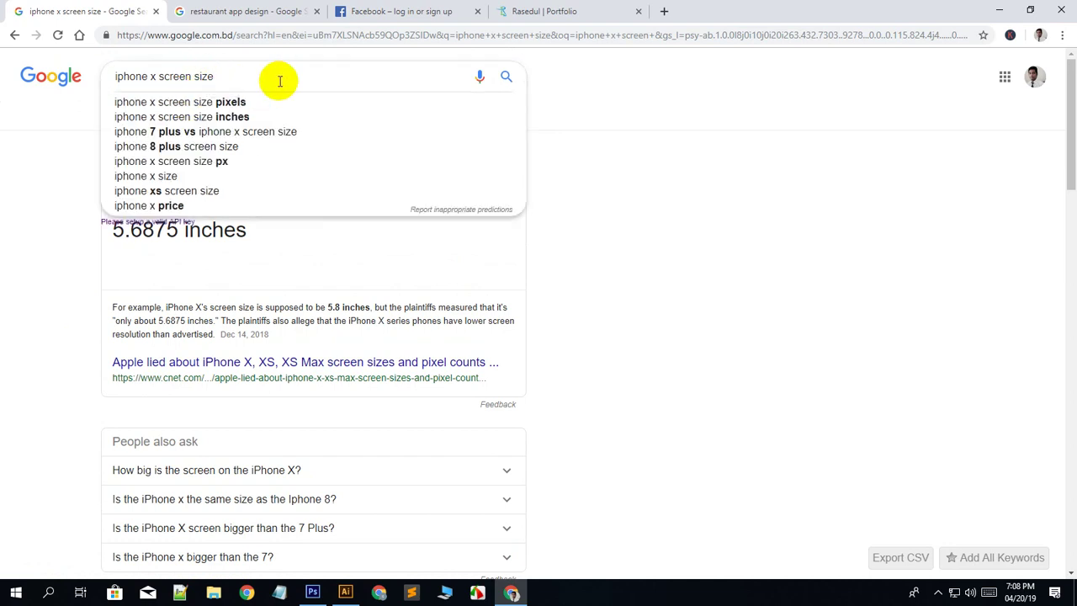
pyautogui.click(233, 101)
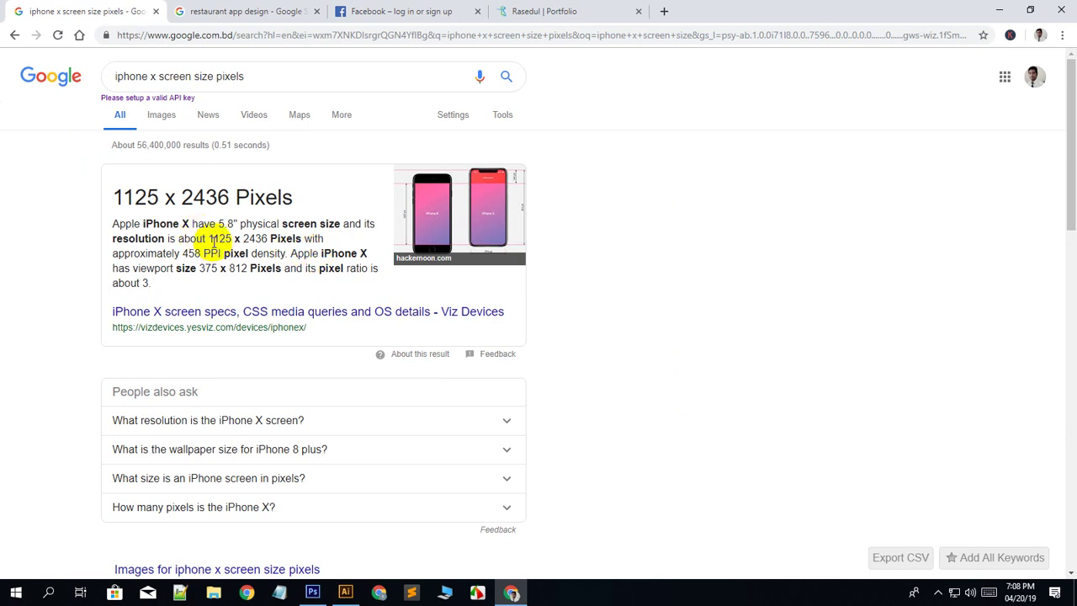
# Switch to Photoshop, create a new document 1125 pixels wide and 2436 pixels high, and activate the Move tool.
pyautogui.click(312, 592)
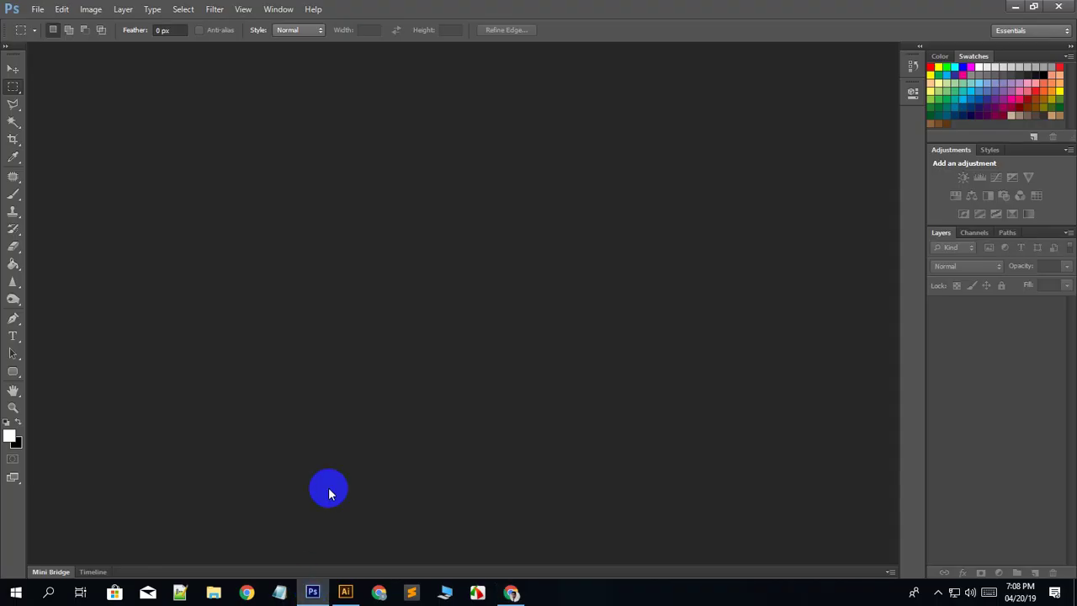
pyautogui.click(37, 9)
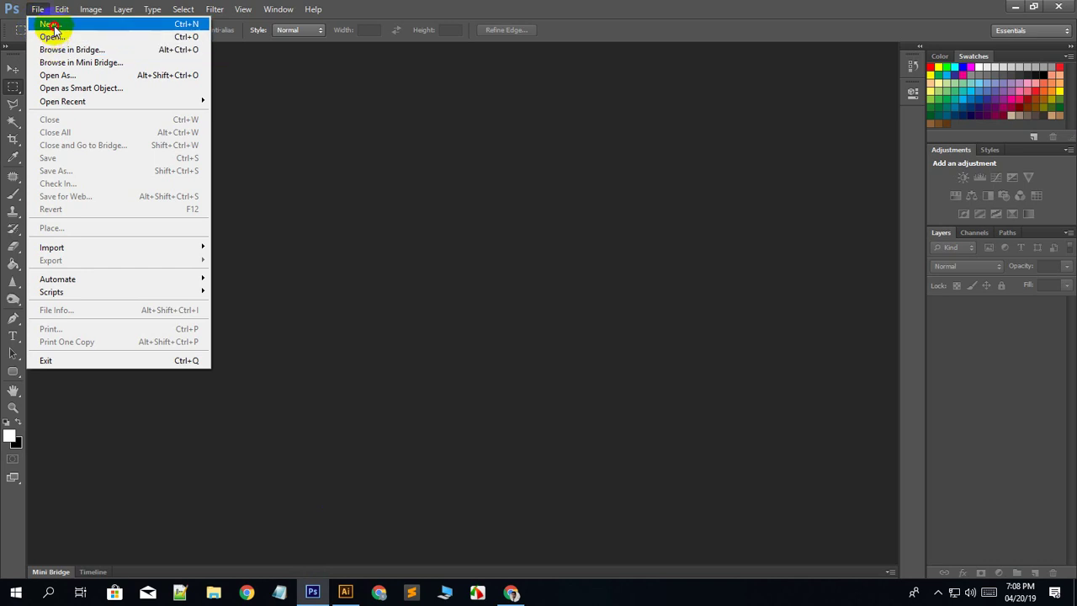
pyautogui.click(36, 24)
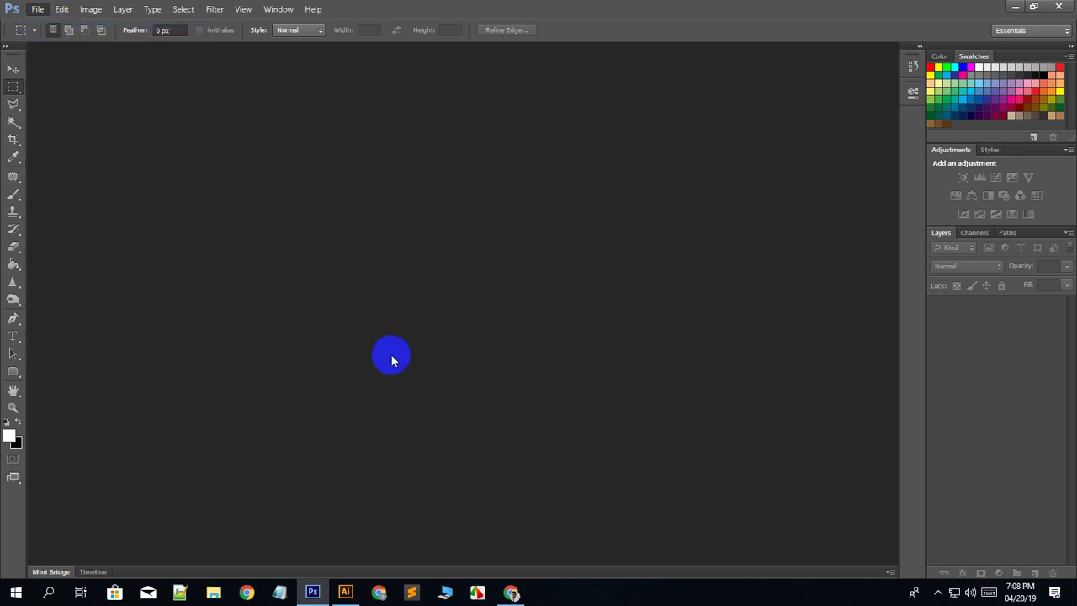
pyautogui.doubleClick(494, 205)
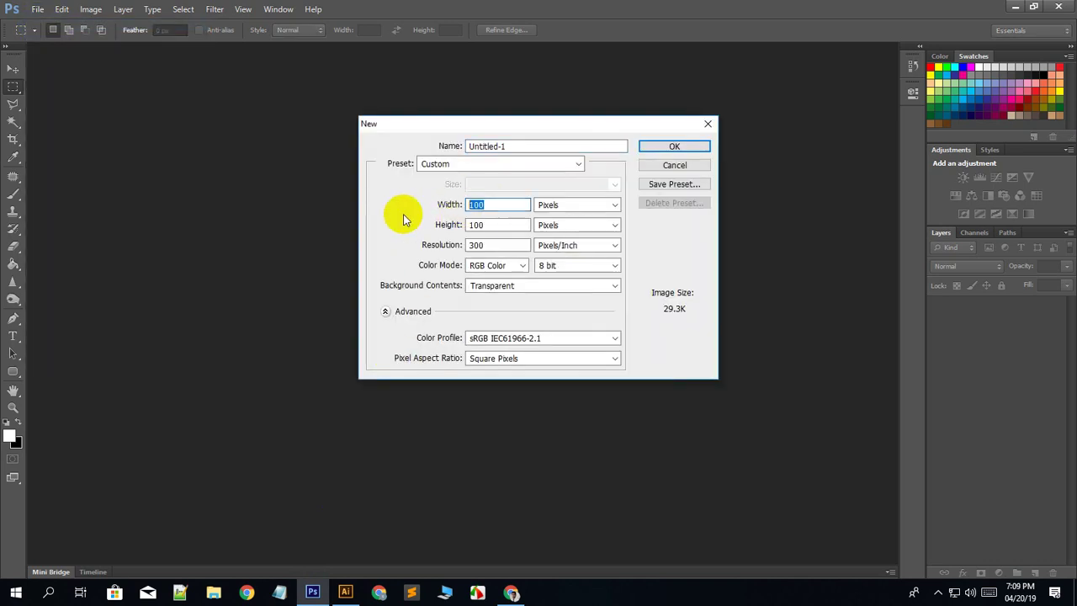
pyautogui.write('1125')
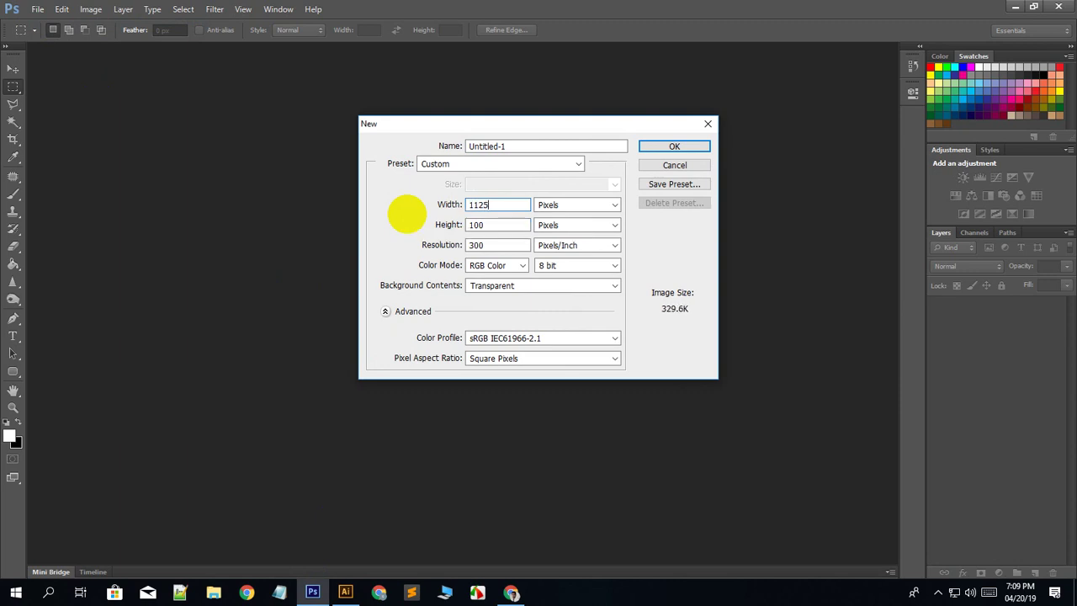
pyautogui.doubleClick(486, 225)
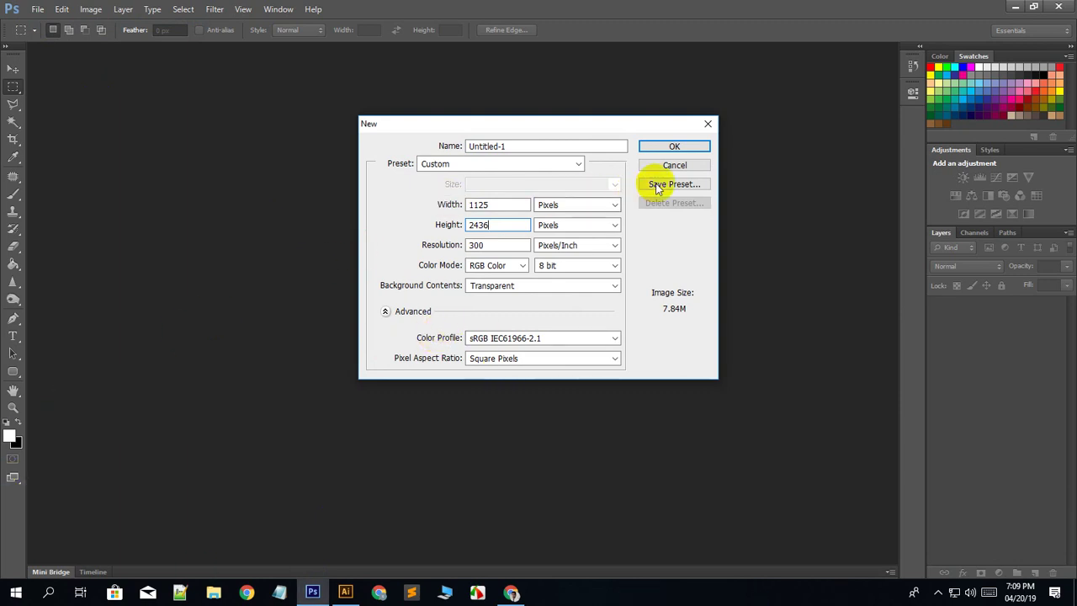
pyautogui.click(674, 147)
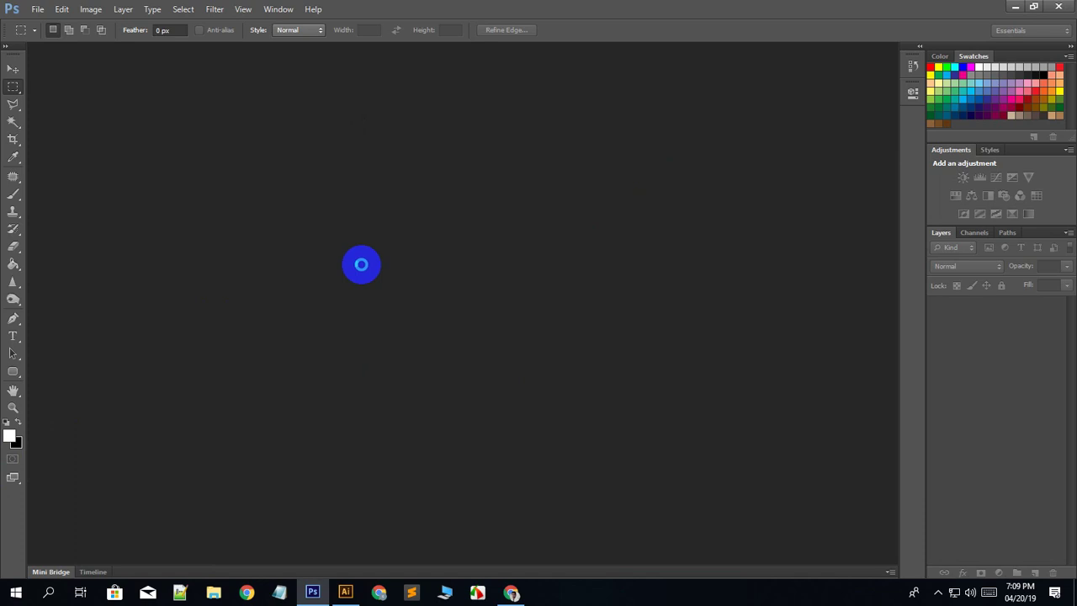
pyautogui.click(12, 71)
pyautogui.click(1012, 320)
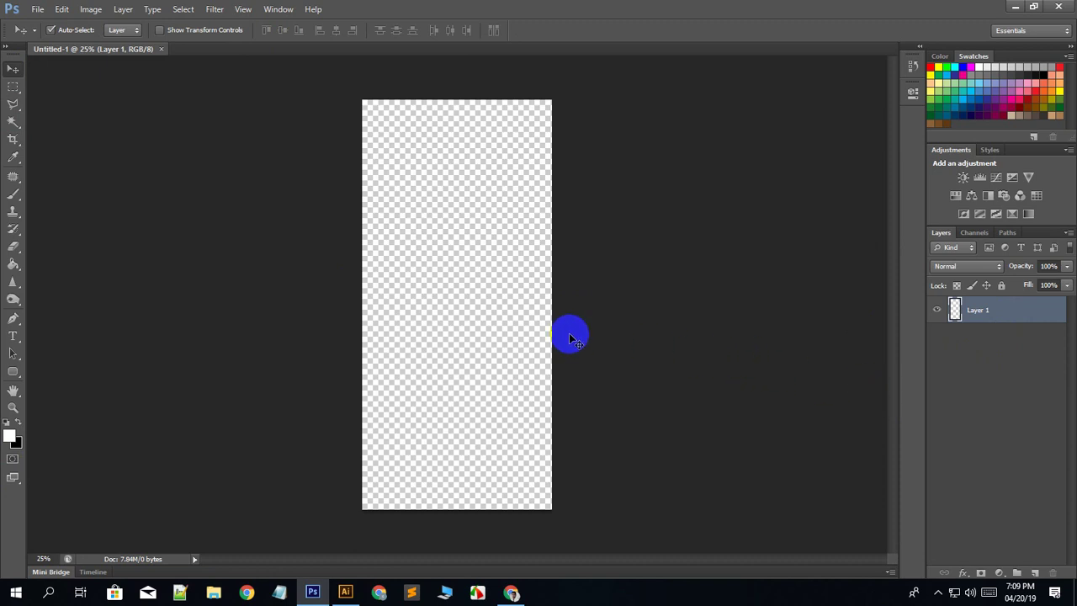
pyautogui.moveTo(399, 378); pyautogui.dragTo(374, 351)
pyautogui.moveTo(373, 127); pyautogui.dragTo(546, 113)
pyautogui.moveTo(464, 380); pyautogui.dragTo(196, 593)
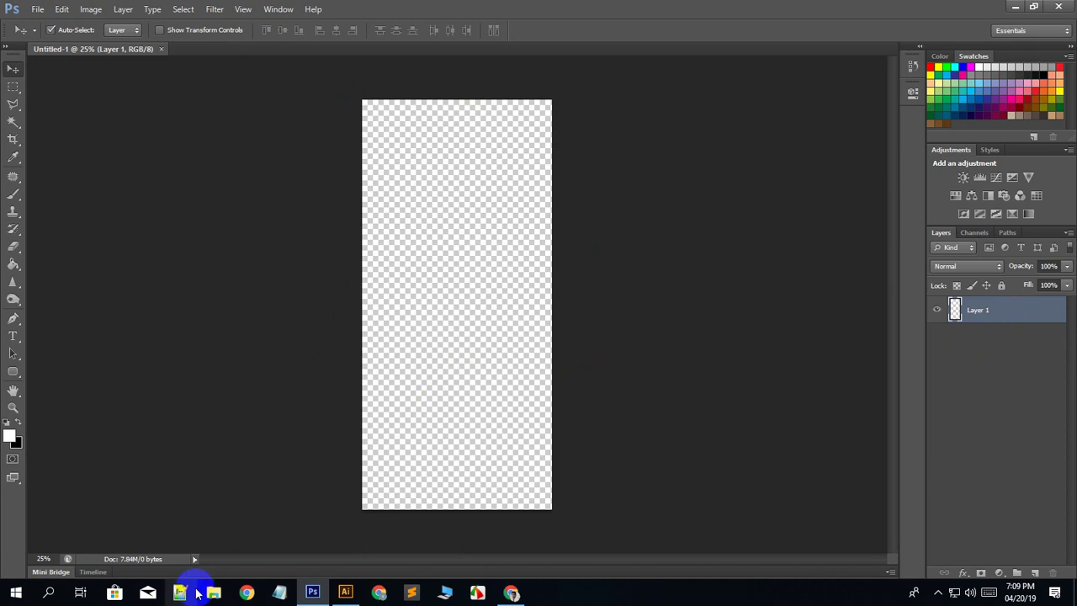
# Switch to Chrome and change the "restaurant app design" image search to "restaurant logo png".
pyautogui.click(511, 591)
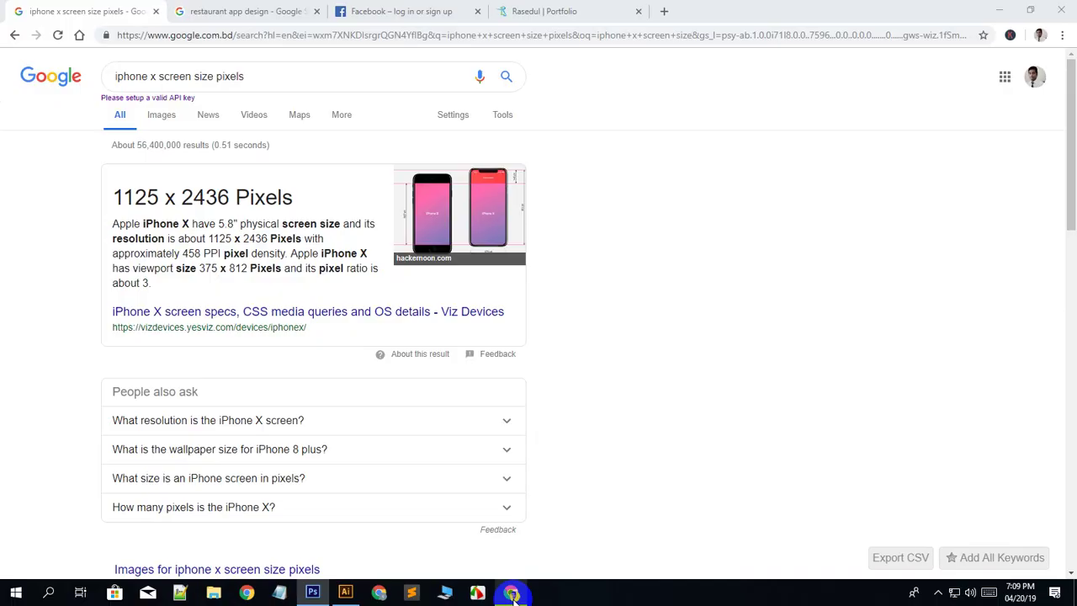
pyautogui.click(216, 9)
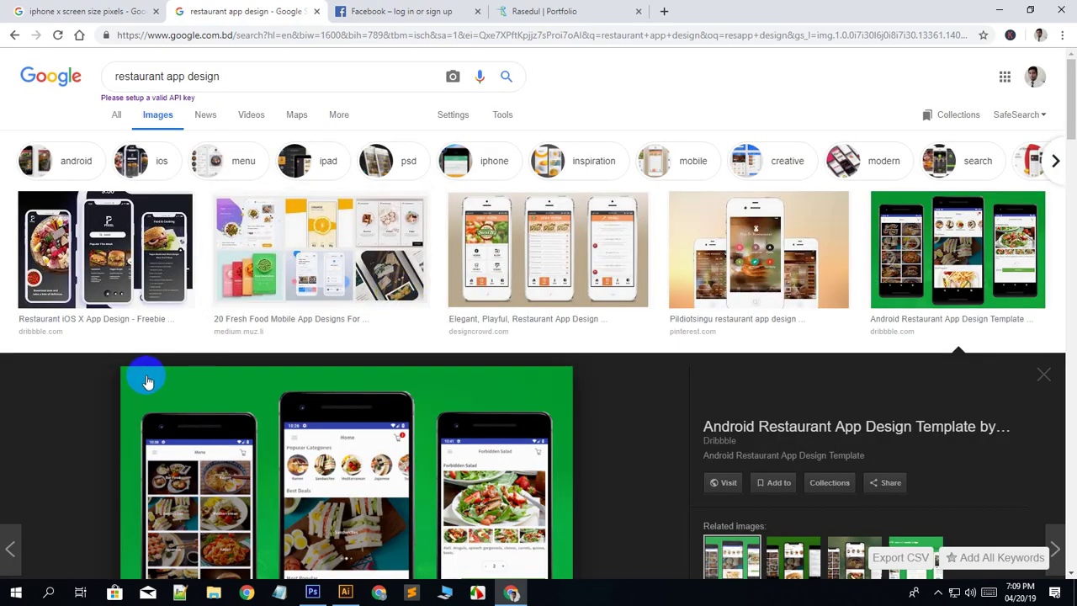
pyautogui.click(42, 9)
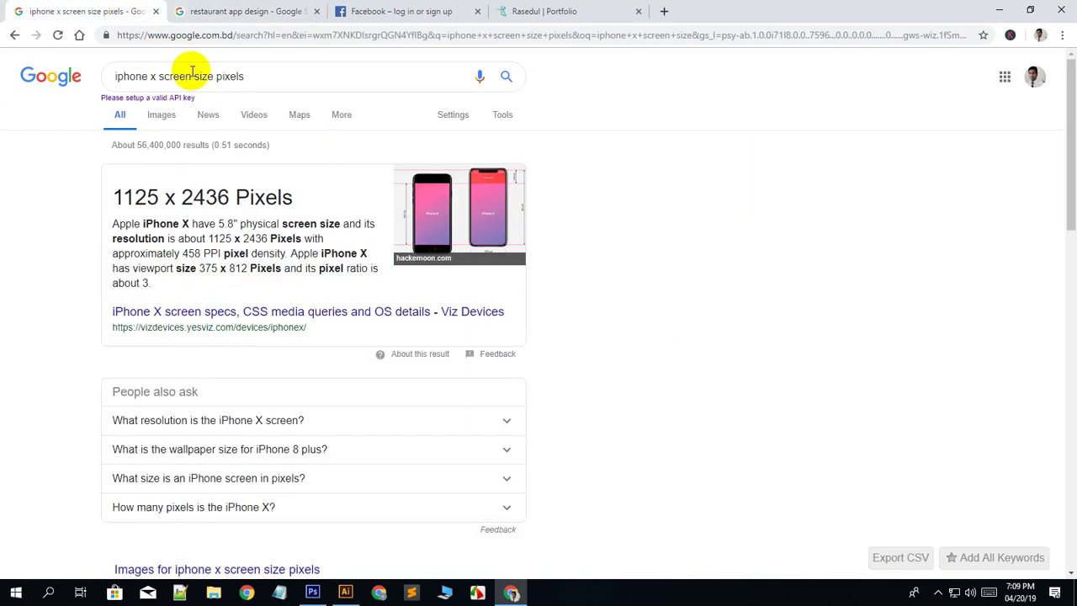
pyautogui.click(204, 8)
pyautogui.tripleClick(268, 74)
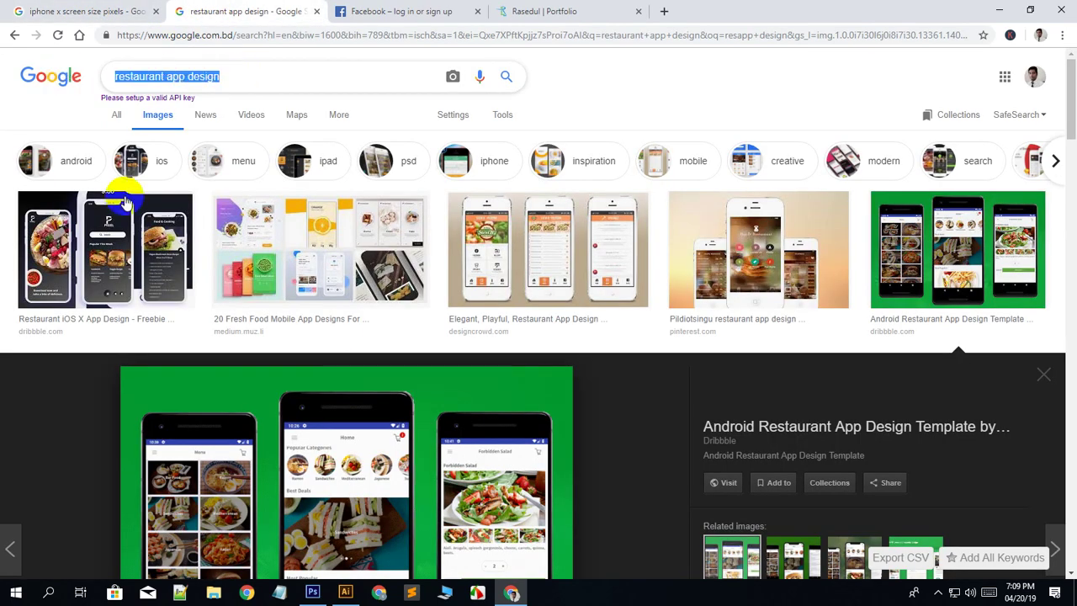
pyautogui.click(171, 75)
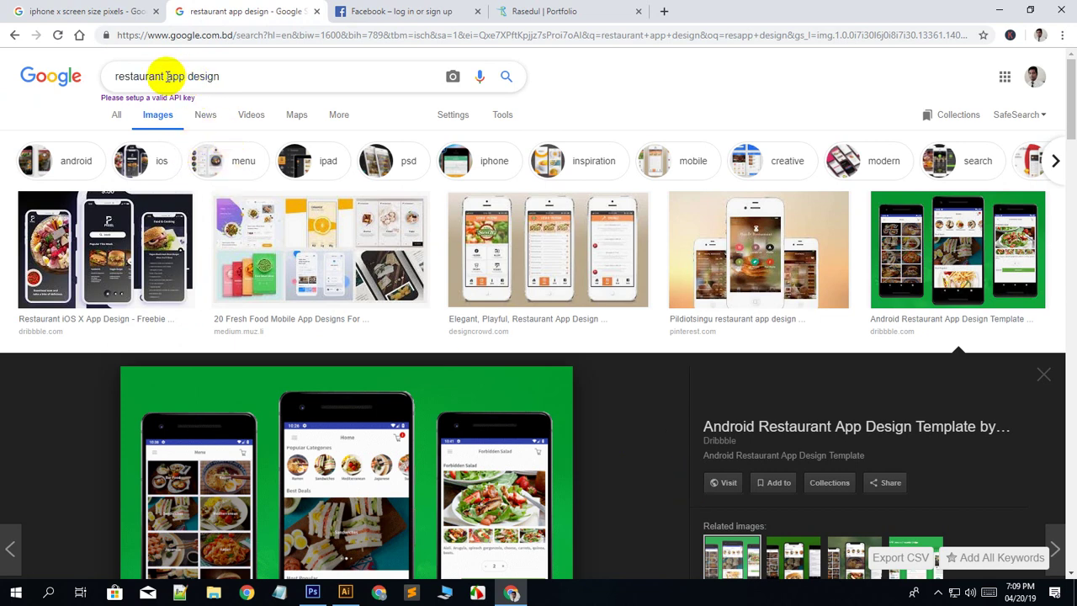
pyautogui.moveTo(168, 76); pyautogui.dragTo(299, 75)
pyautogui.write('logo')
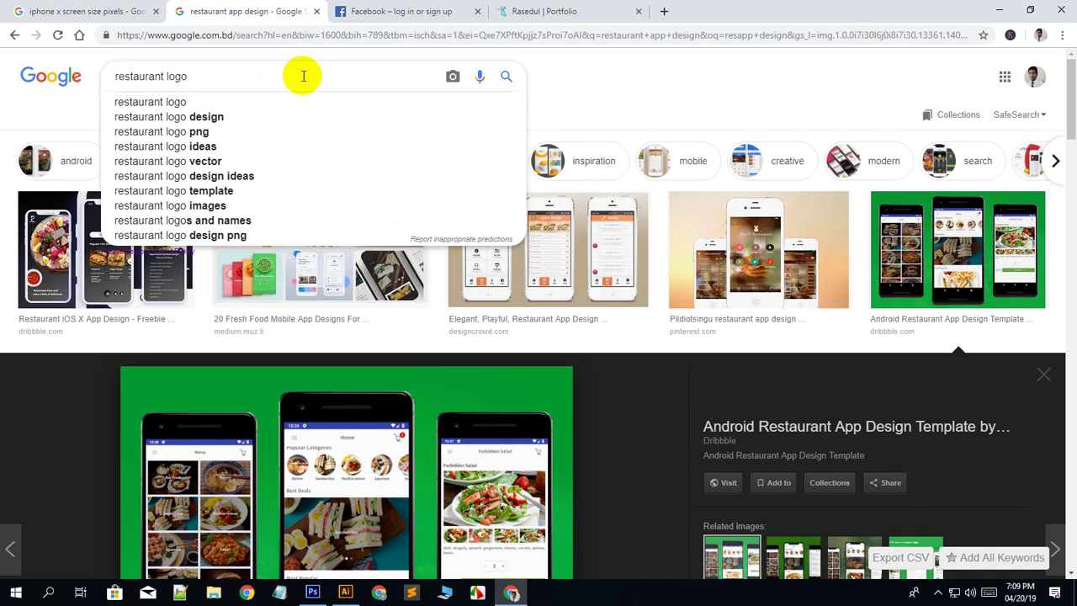
pyautogui.click(160, 131)
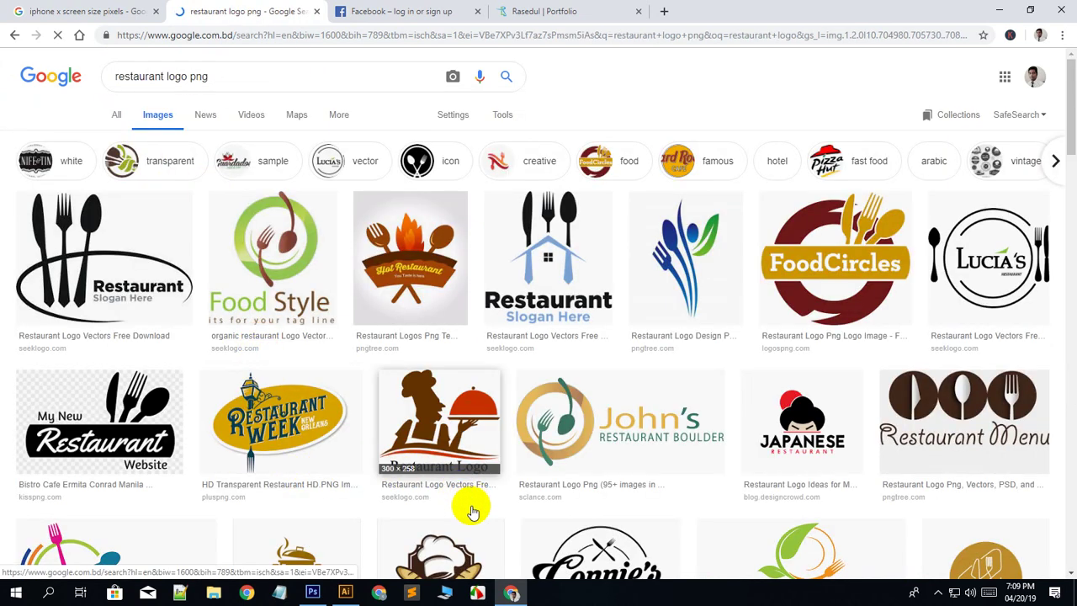
# Open the John's Restaurant Boulder logo result and save its image in the Tutorials > Group E-01 folder on drive F.
pyautogui.scroll(-2, 349, 495)
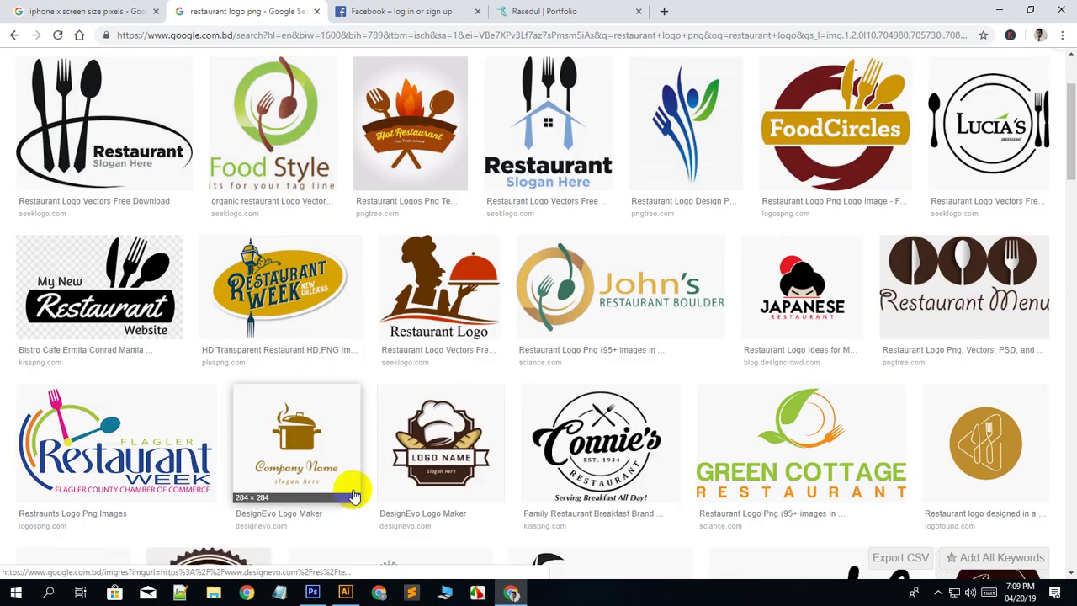
pyautogui.click(614, 300)
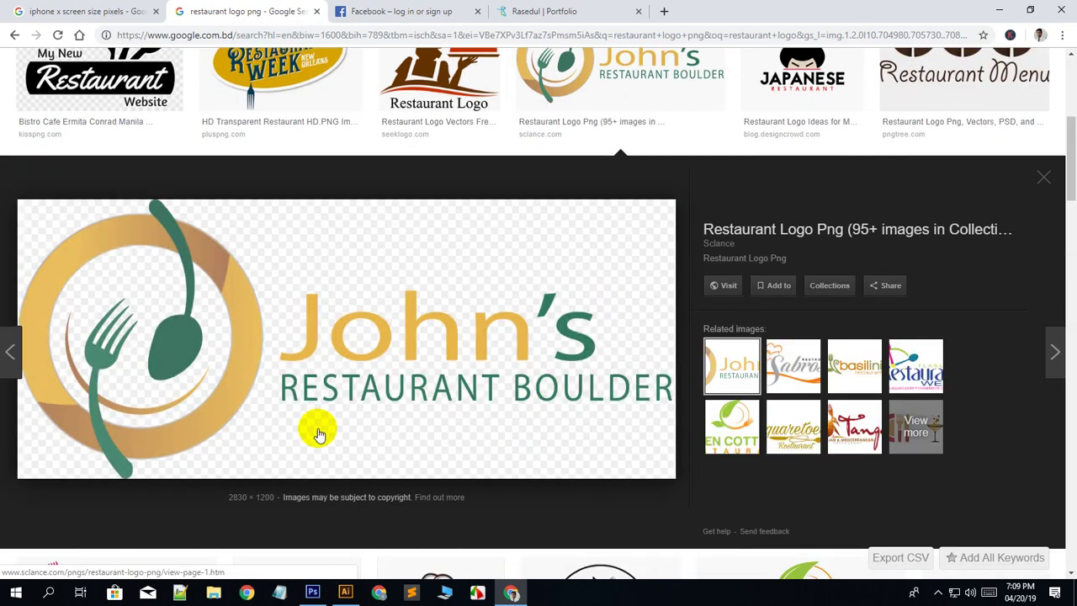
pyautogui.rightClick(229, 283)
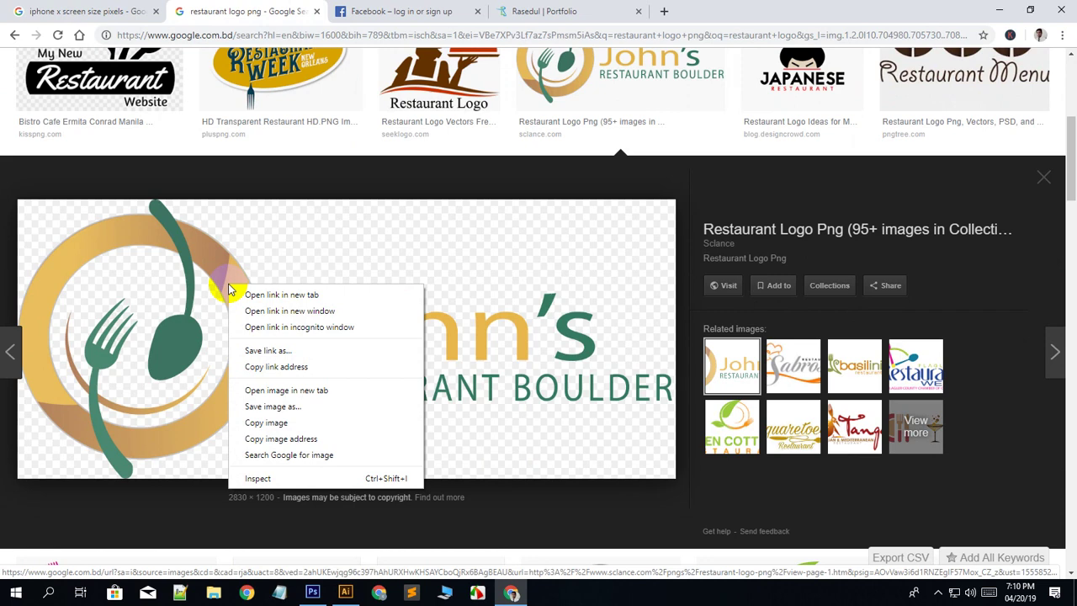
pyautogui.click(292, 413)
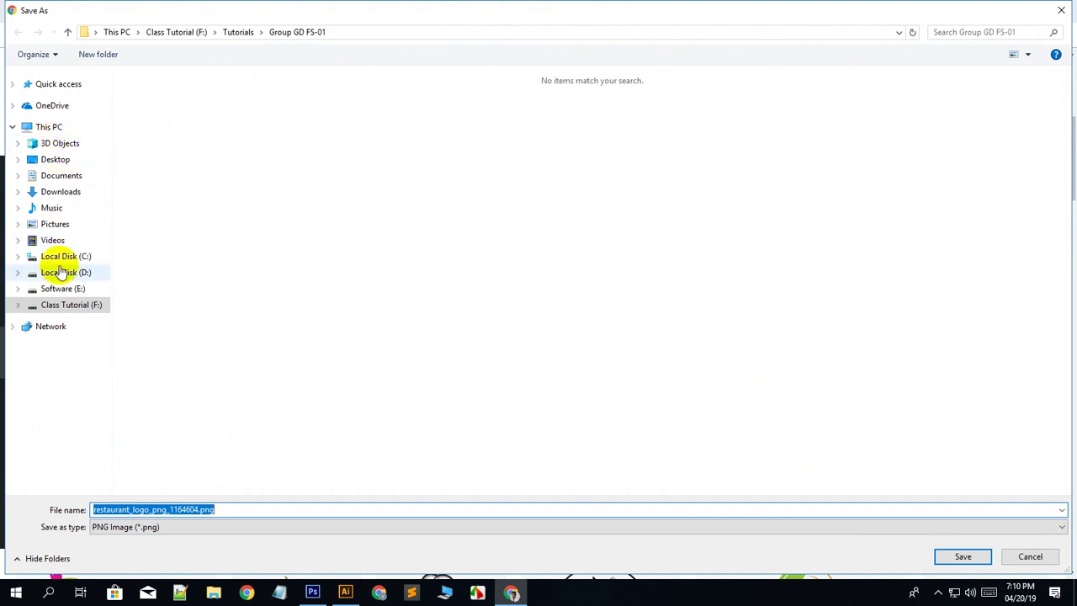
pyautogui.click(67, 305)
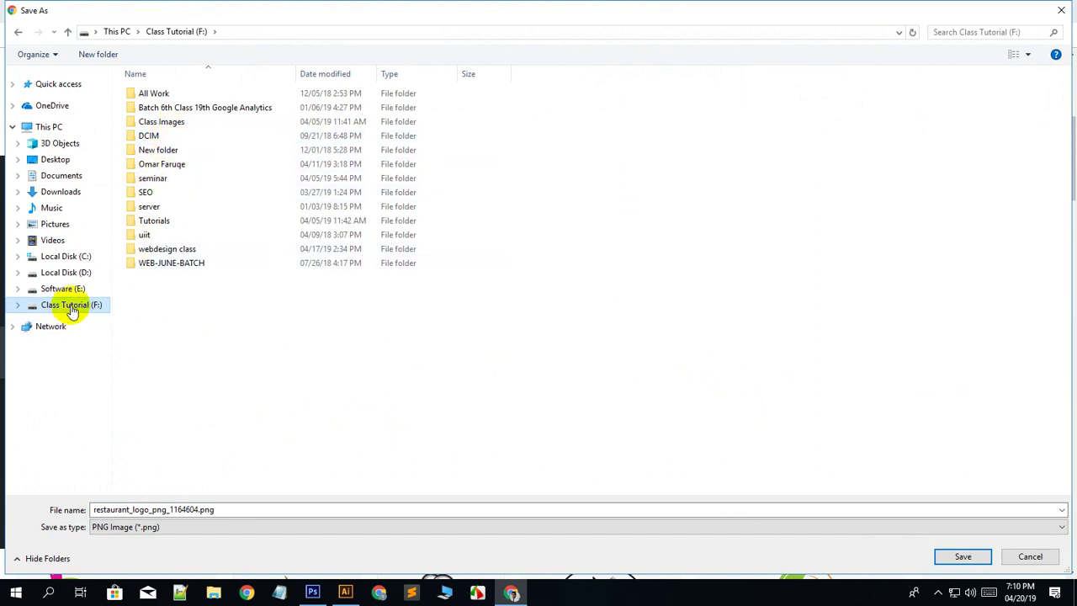
pyautogui.doubleClick(168, 220)
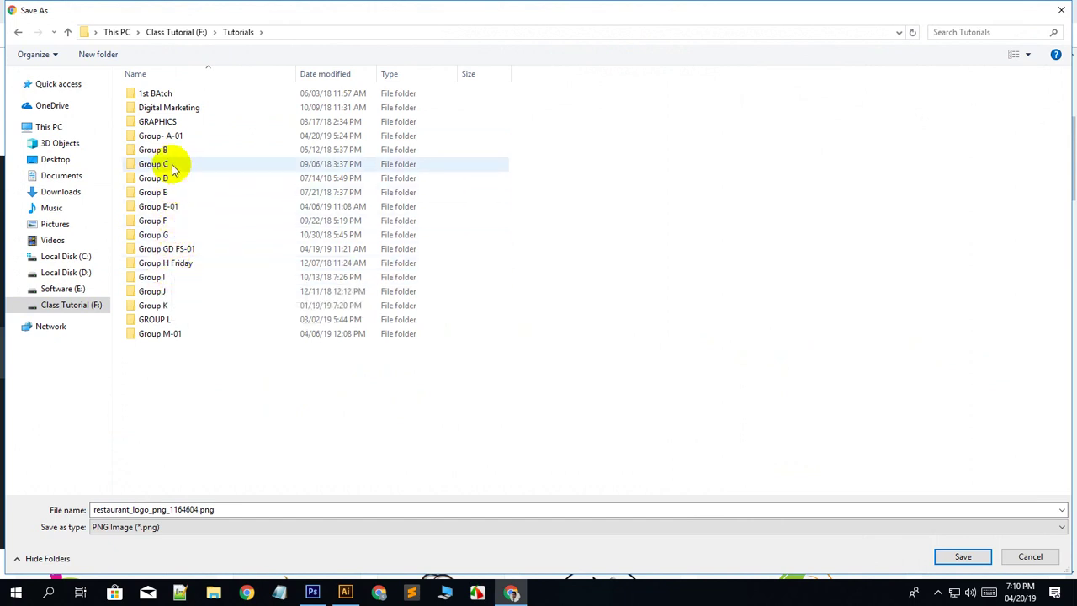
pyautogui.click(167, 206)
pyautogui.doubleClick(168, 207)
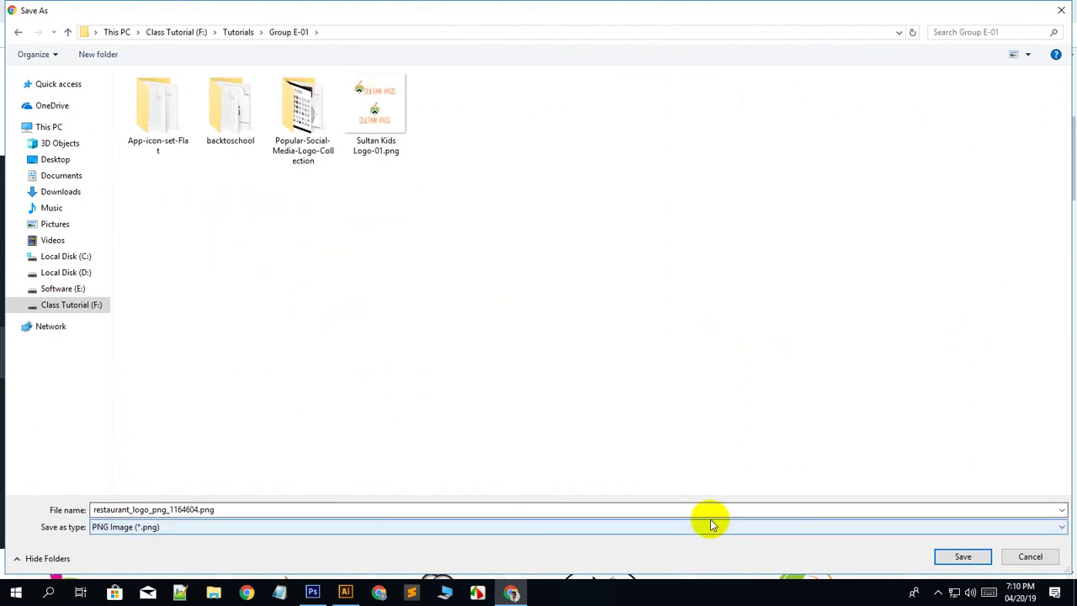
pyautogui.click(966, 556)
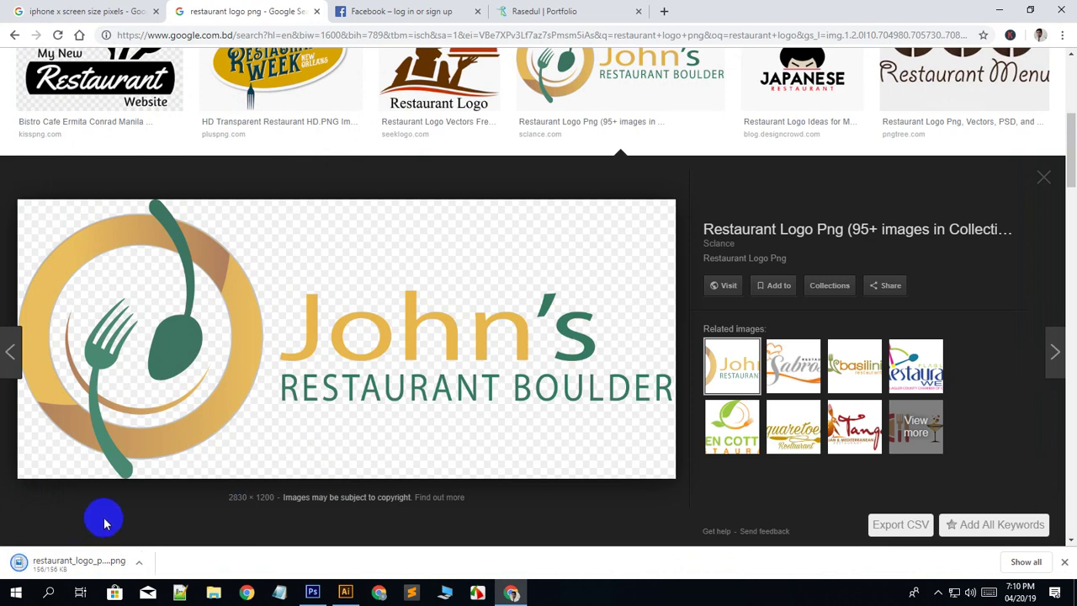
# Show the downloaded restaurant_logo_png_1164604.png in its folder and open it as a separate document in Photoshop.
pyautogui.click(41, 572)
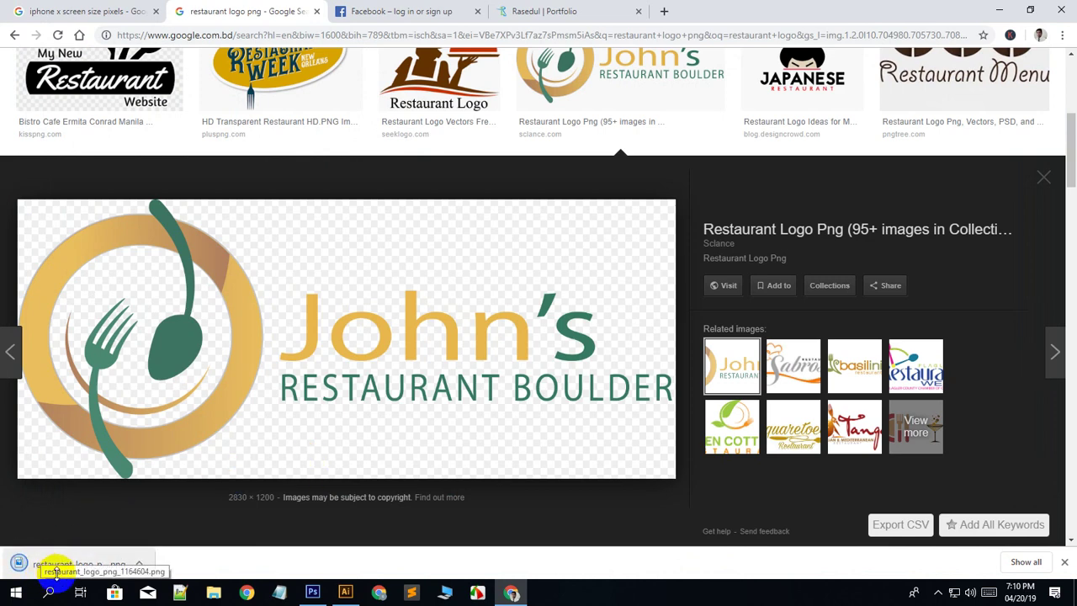
pyautogui.rightClick(40, 569)
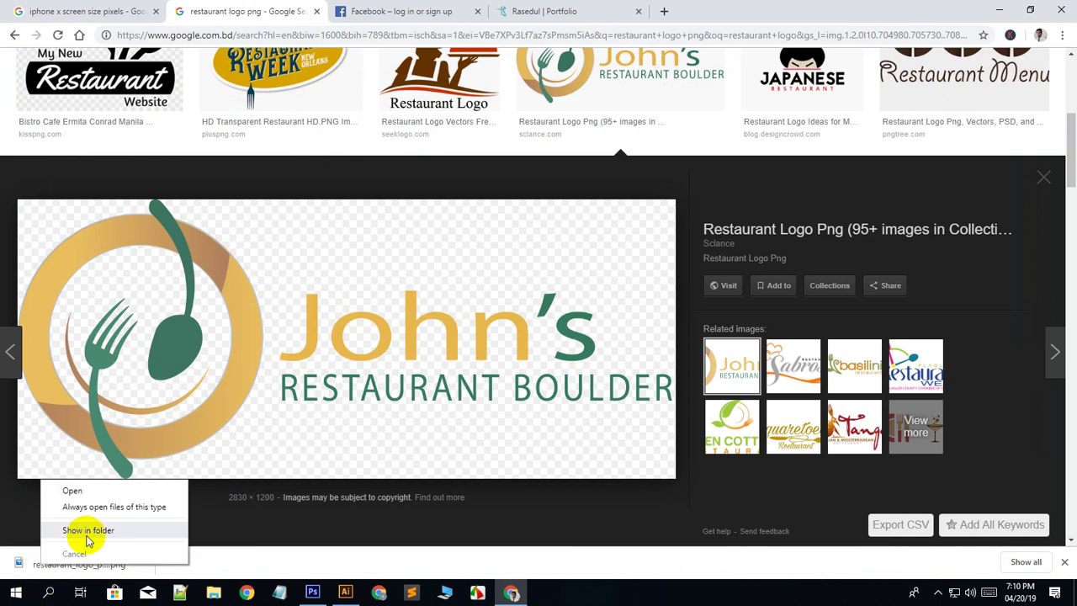
pyautogui.click(92, 531)
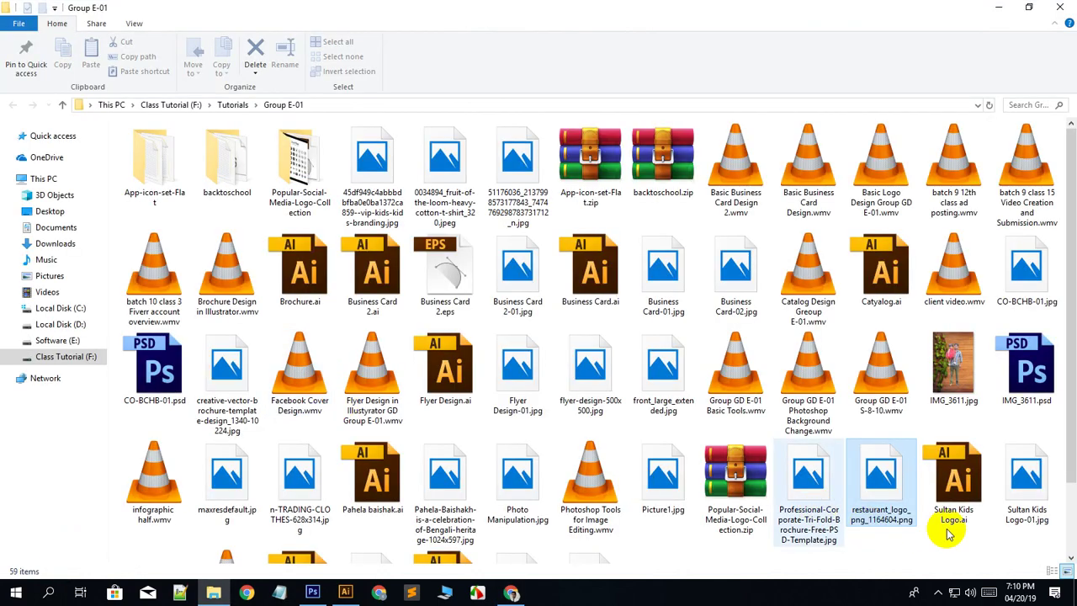
pyautogui.scroll(-1, 1000, 542)
pyautogui.moveTo(875, 404); pyautogui.dragTo(607, 52)
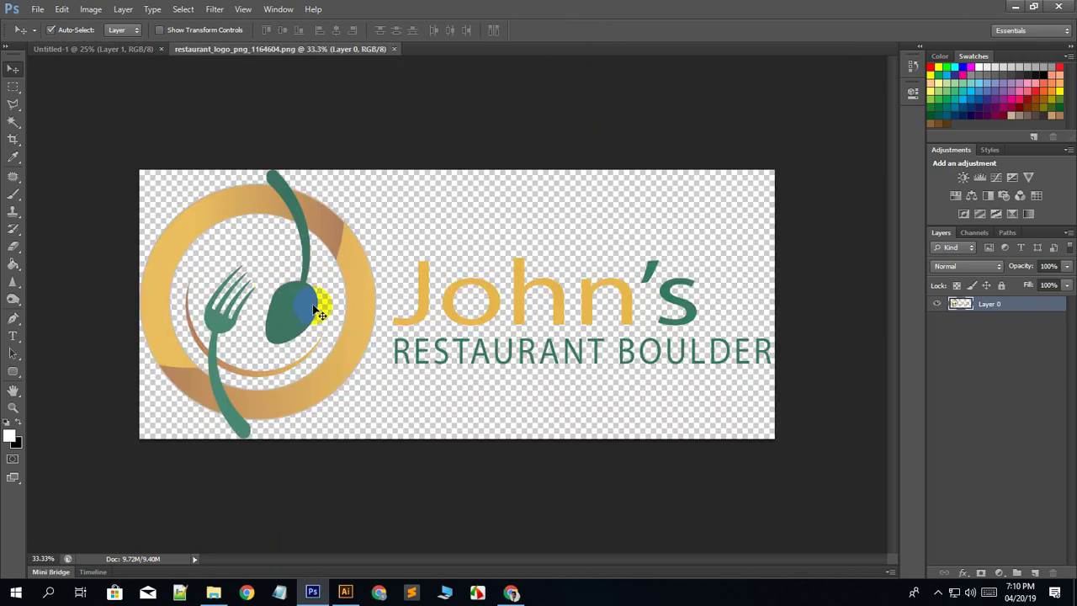
# Bring the restaurant logo into the Untitled-1 document, scale it to about 28.8%, and place it near the canvas's upper edge.
pyautogui.click(353, 289)
pyautogui.moveTo(353, 288); pyautogui.dragTo(480, 234)
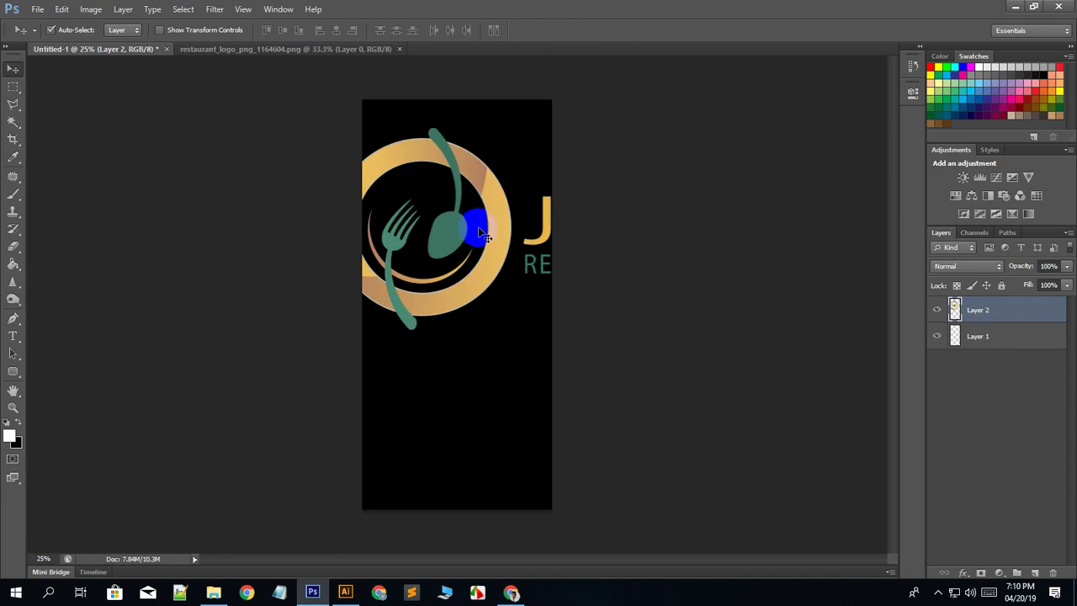
pyautogui.hotkey('ctrl', 't')
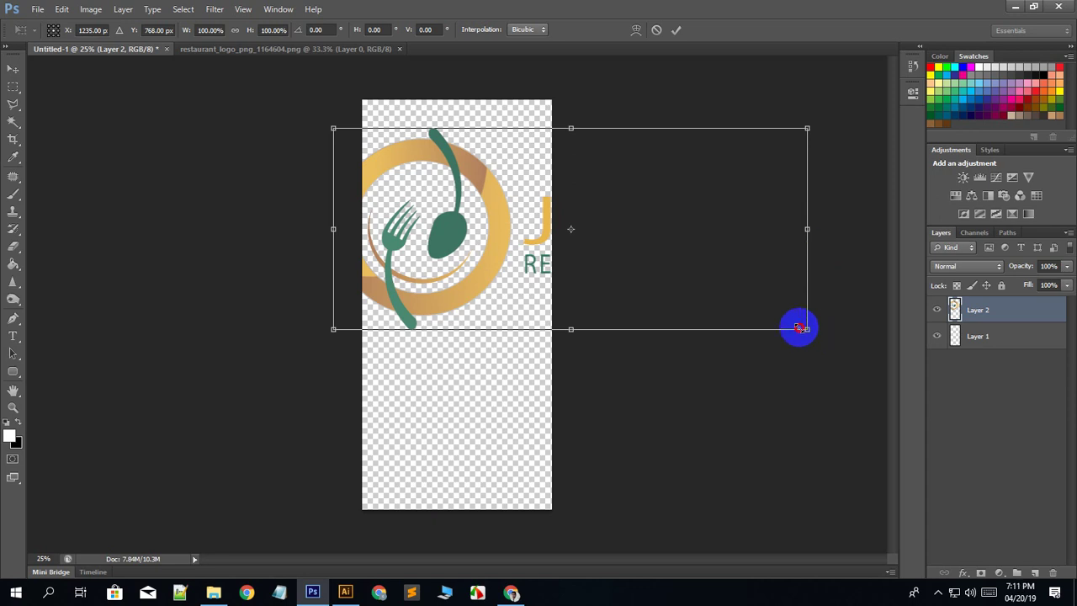
pyautogui.moveTo(798, 328); pyautogui.dragTo(623, 291)
pyautogui.moveTo(522, 247); pyautogui.dragTo(429, 190)
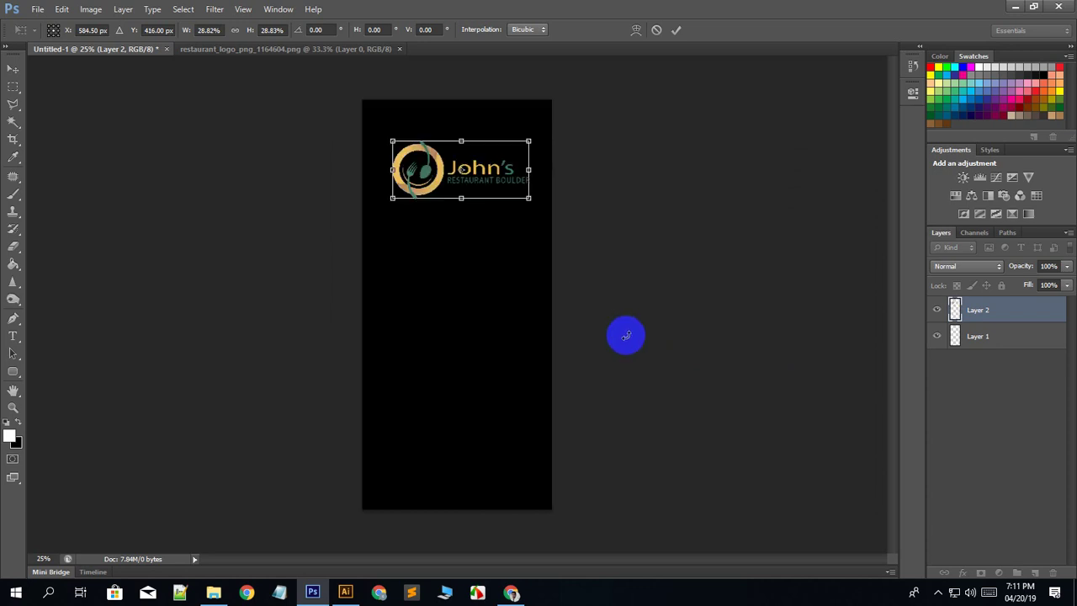
pyautogui.press('Return')
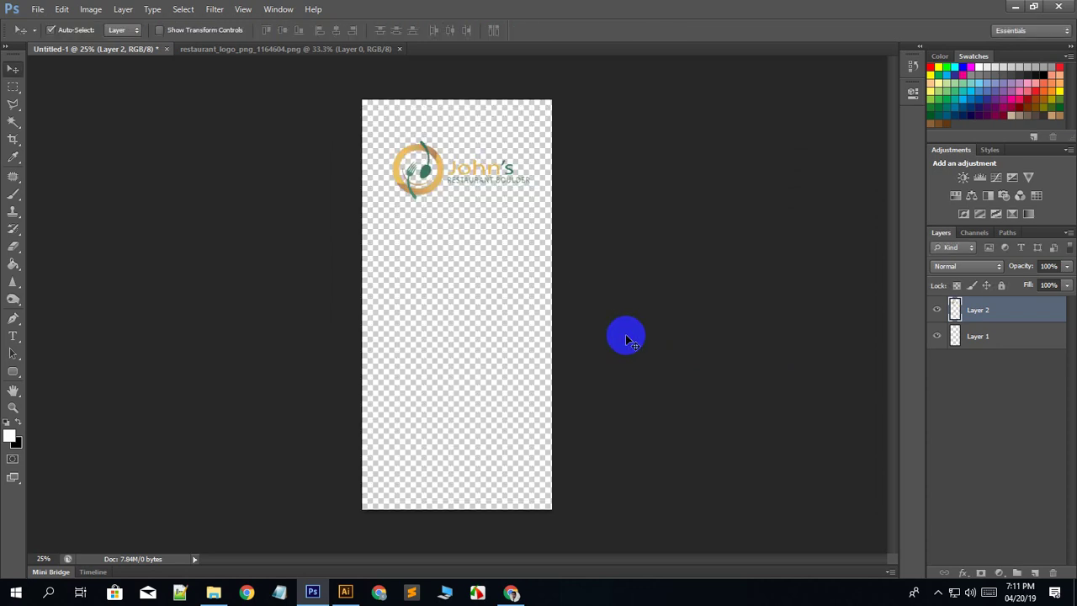
# Fill Layer 1 with the white foreground colour using the Paint Bucket, and return to the Move tool.
pyautogui.click(979, 335)
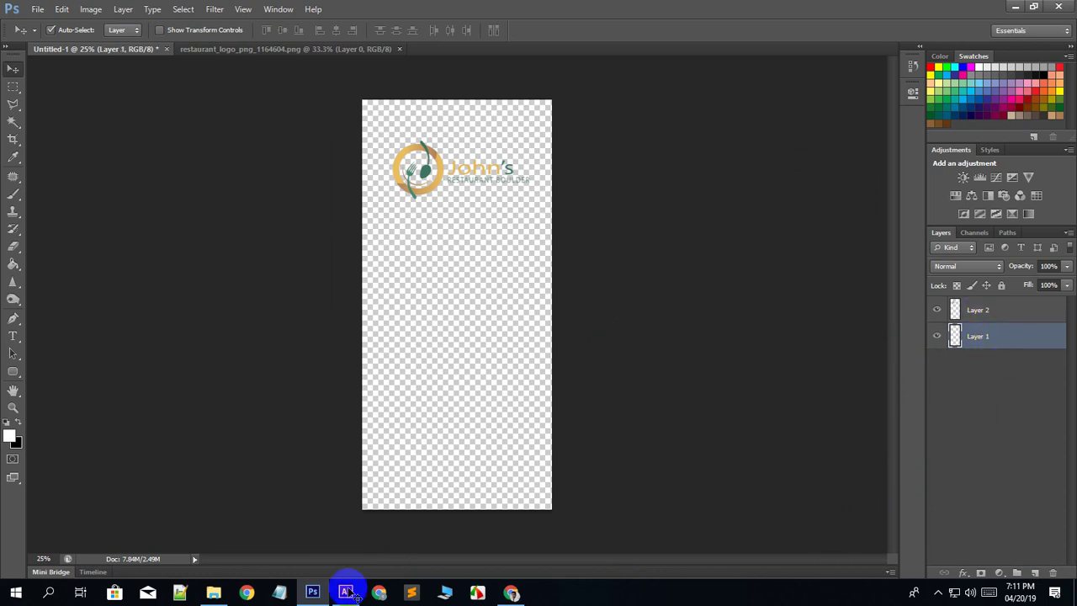
pyautogui.click(14, 264)
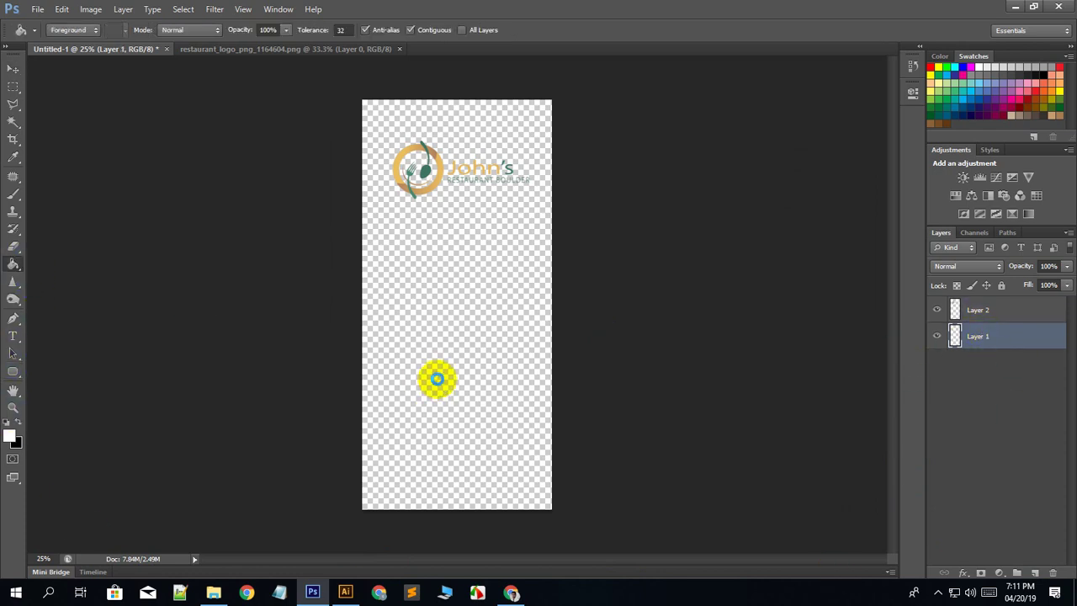
pyautogui.click(437, 379)
pyautogui.click(16, 68)
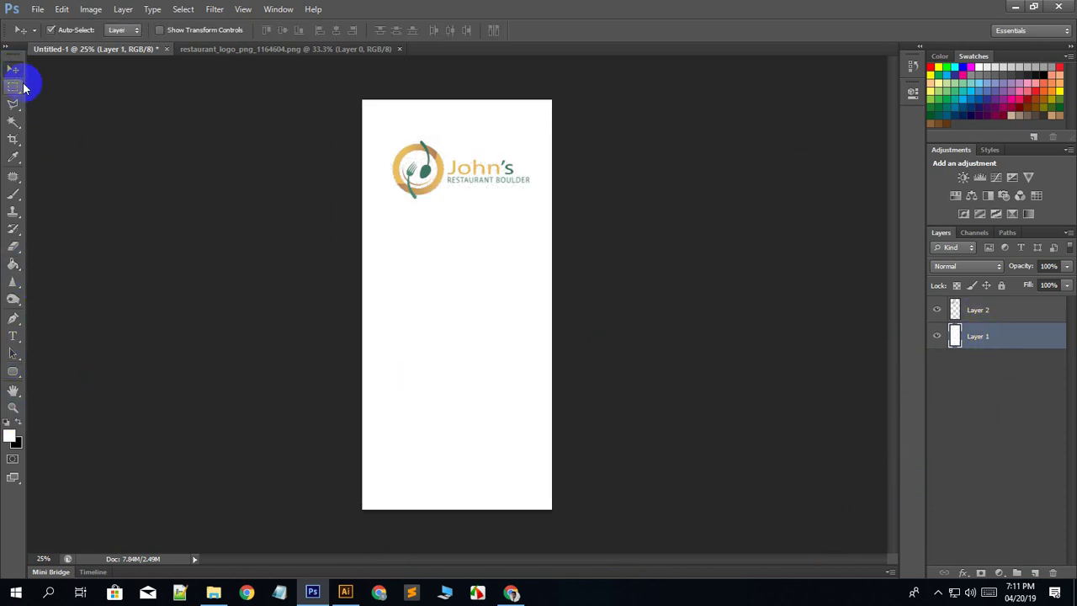
# Rename the white background layer as BG and the logo's layer as Logo.
pyautogui.doubleClick(974, 336)
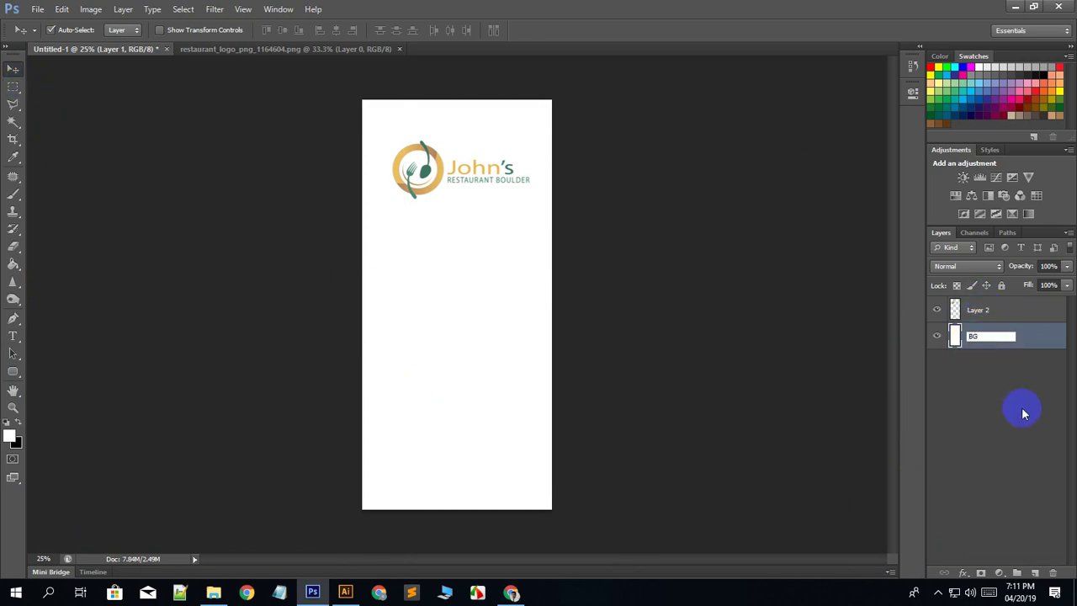
pyautogui.click(1035, 340)
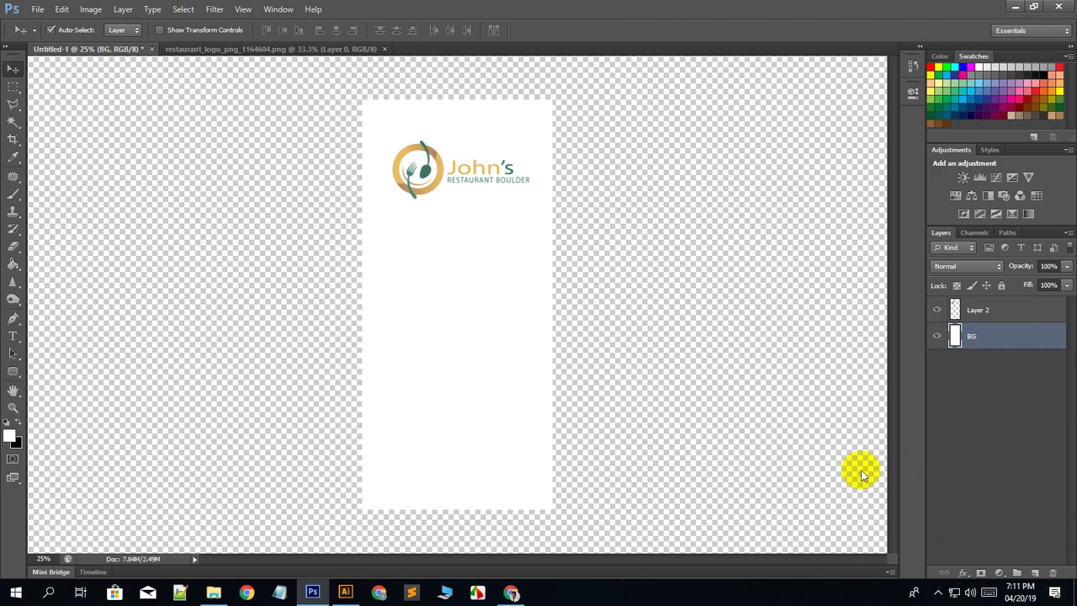
pyautogui.click(979, 312)
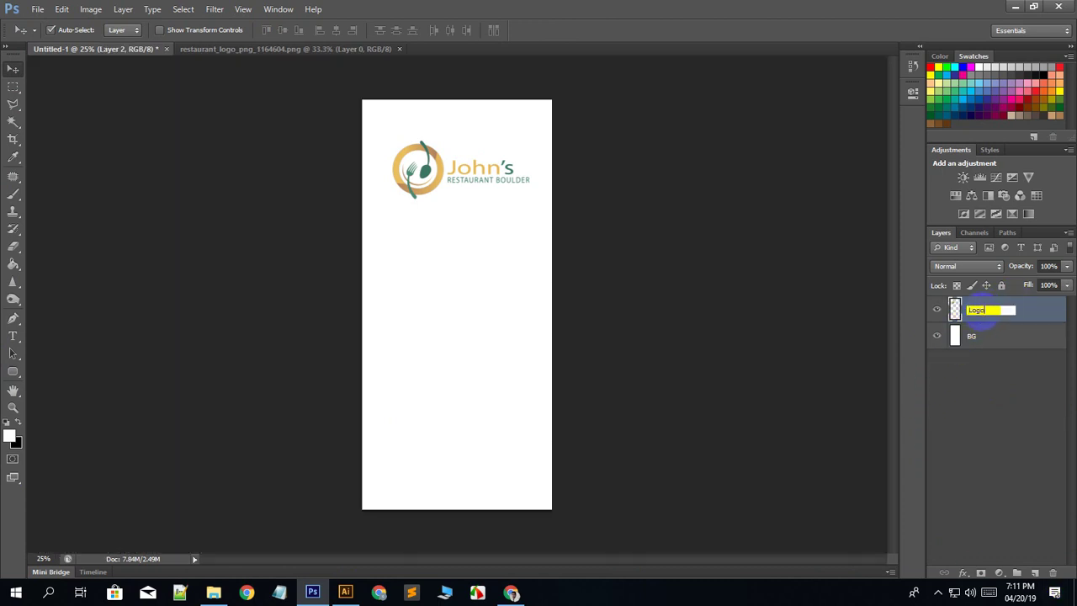
pyautogui.click(1026, 310)
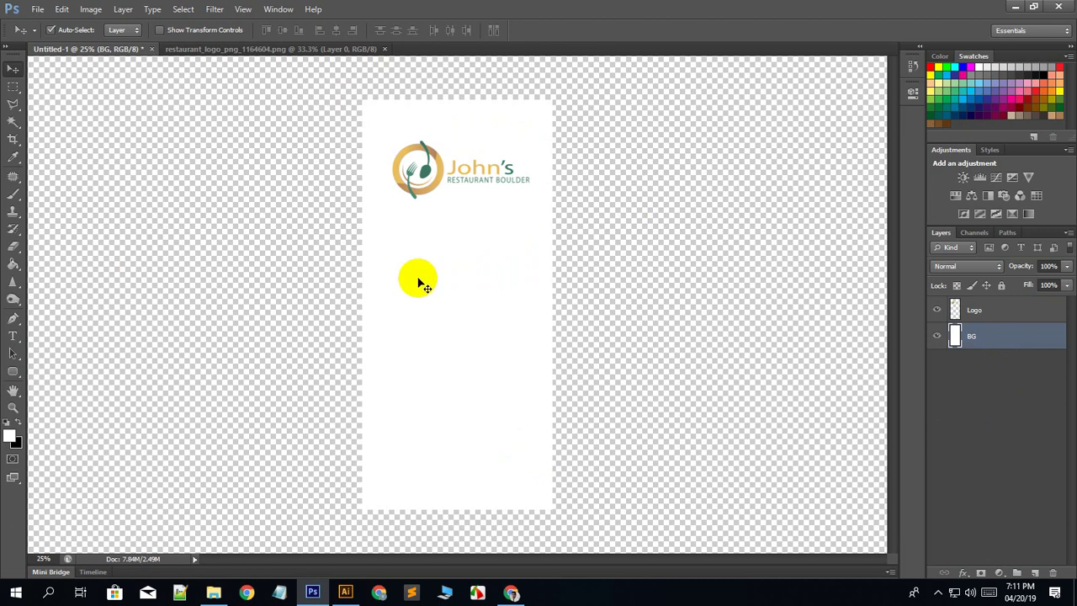
# Create a rectangle shape 1125 px wide and 30 px high above the BG layer.
pyautogui.click(15, 372)
pyautogui.click(61, 366)
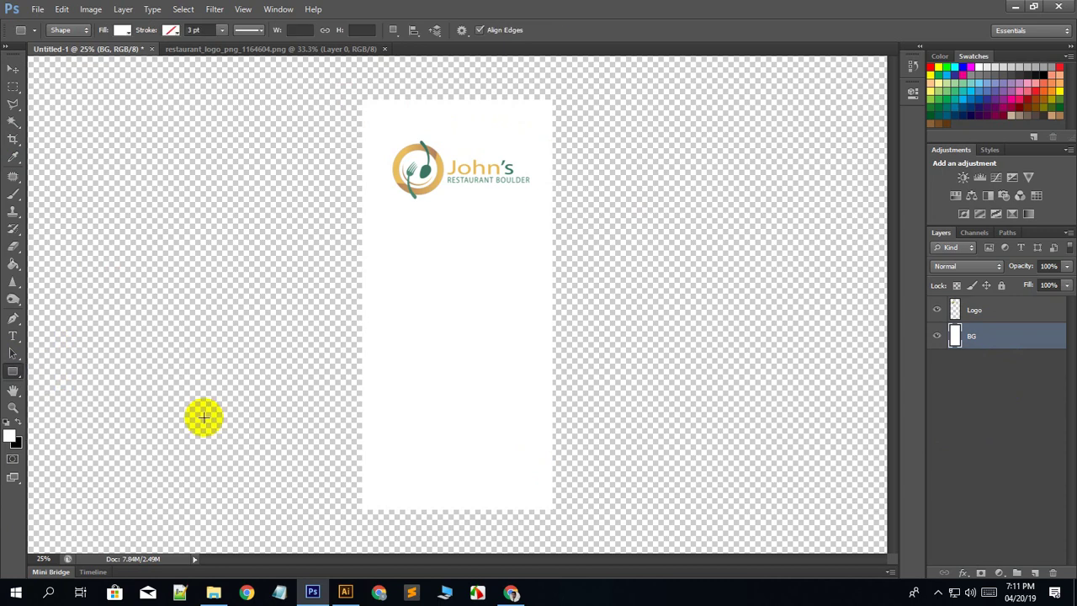
pyautogui.click(433, 256)
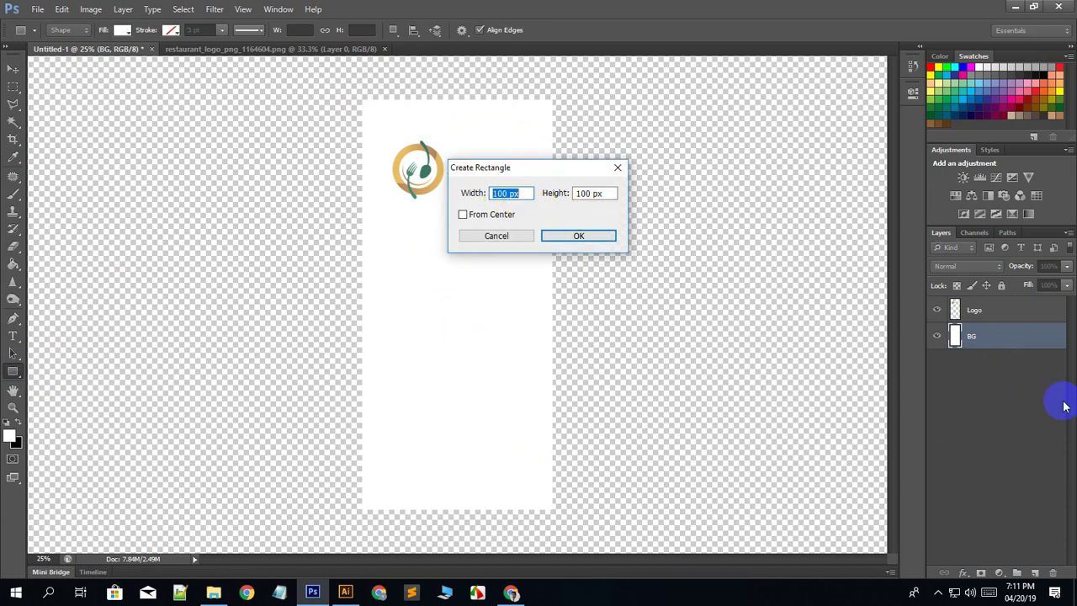
pyautogui.write('1125')
pyautogui.doubleClick(585, 193)
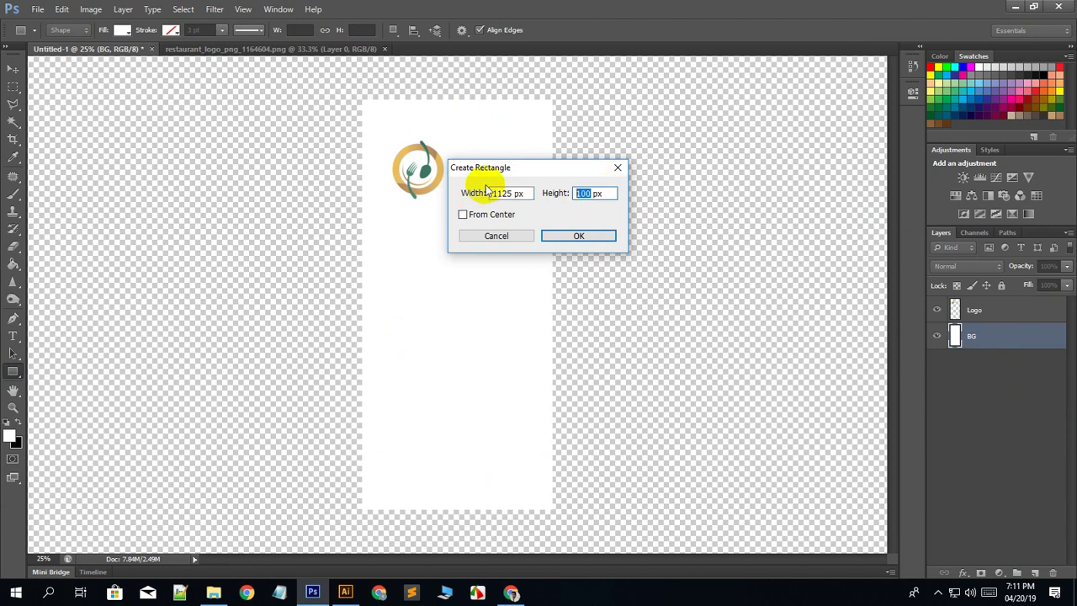
pyautogui.write('30')
pyautogui.press('Return')
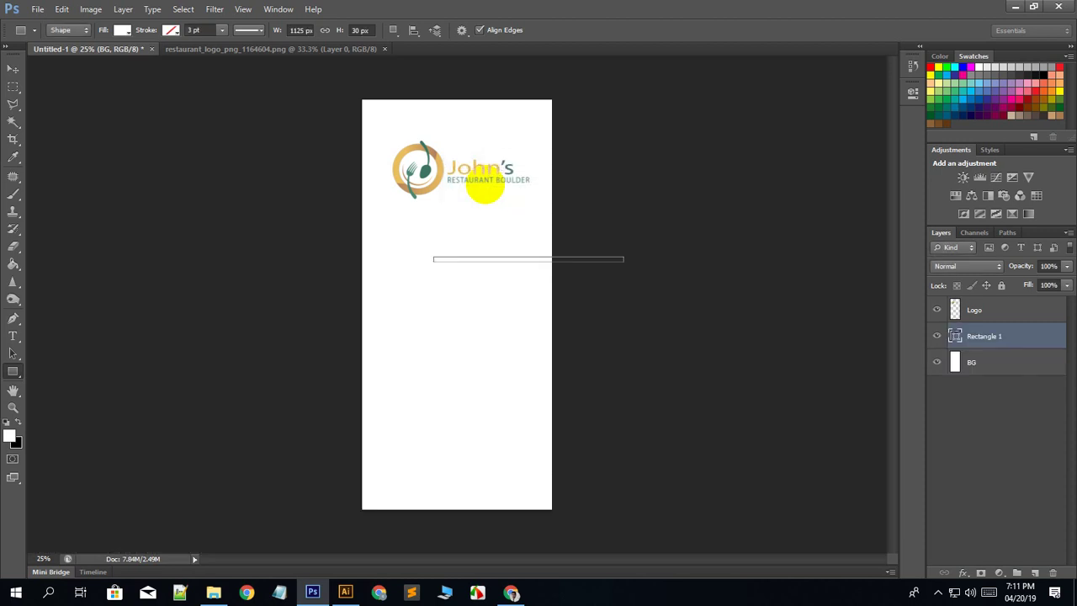
# Set the rectangle's fill to the gold e7bb5e sampled from the logo.
pyautogui.moveTo(480, 180); pyautogui.dragTo(479, 238)
pyautogui.click(1013, 347)
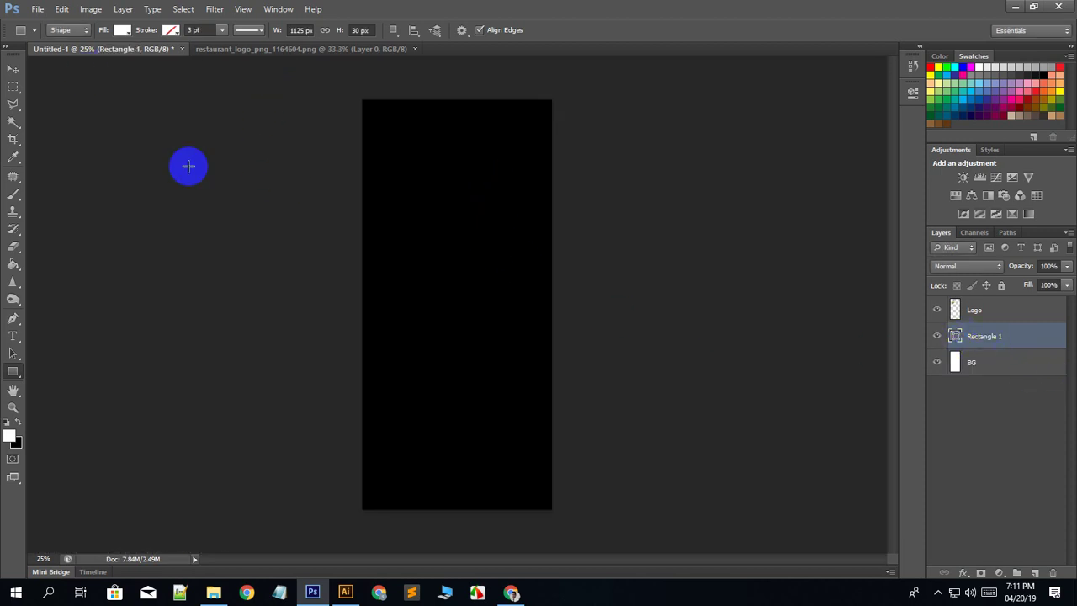
pyautogui.doubleClick(954, 335)
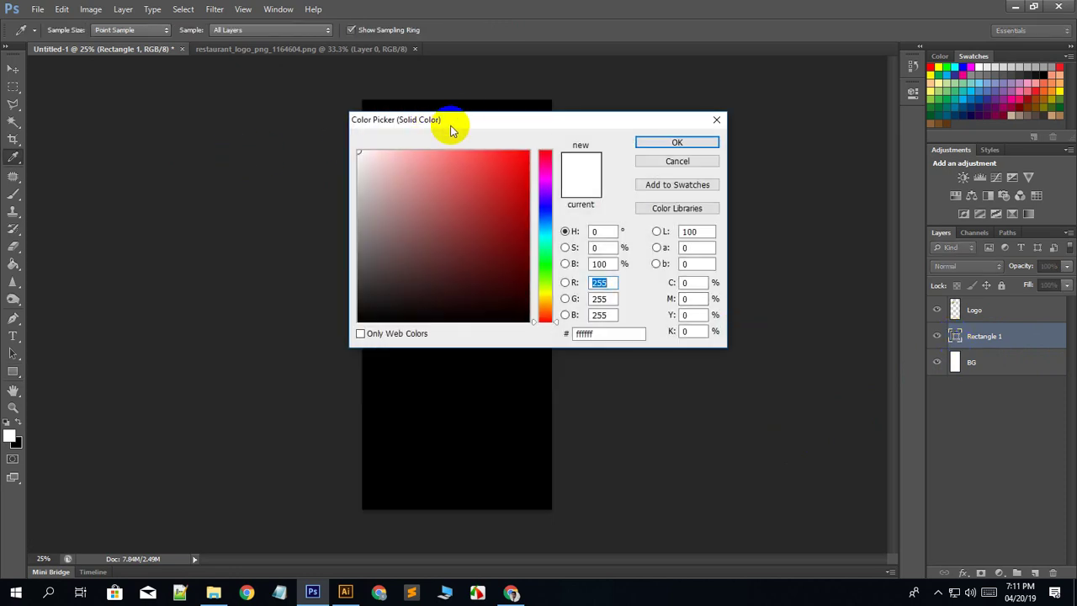
pyautogui.moveTo(446, 126); pyautogui.dragTo(706, 248)
pyautogui.moveTo(443, 159)
pyautogui.mouseDown()
pyautogui.moveTo(493, 223)
pyautogui.moveTo(457, 193)
pyautogui.moveTo(449, 168)
pyautogui.mouseUp()
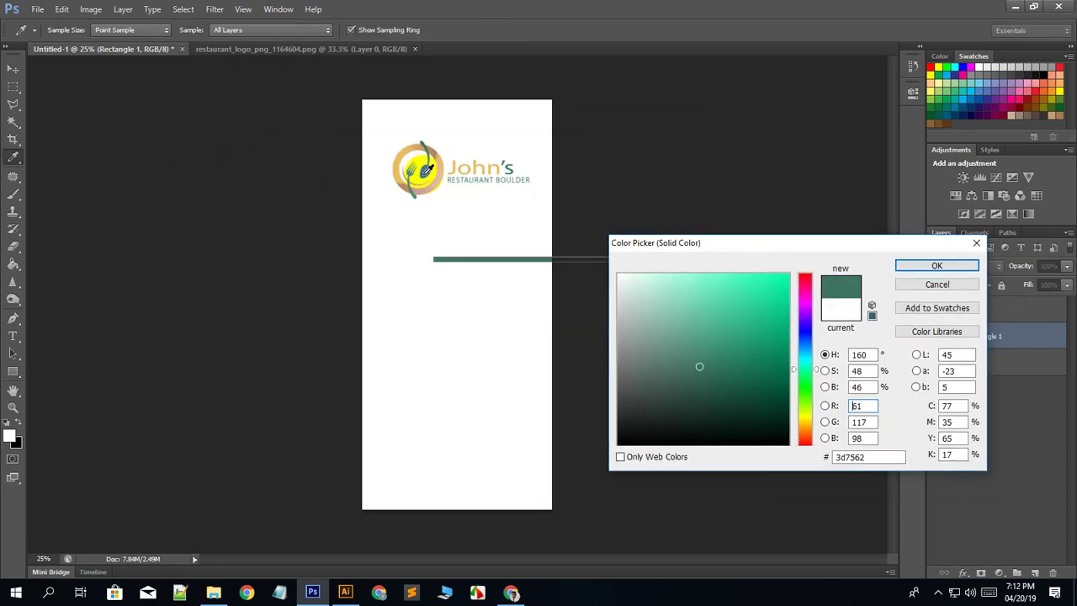
pyautogui.click(444, 170)
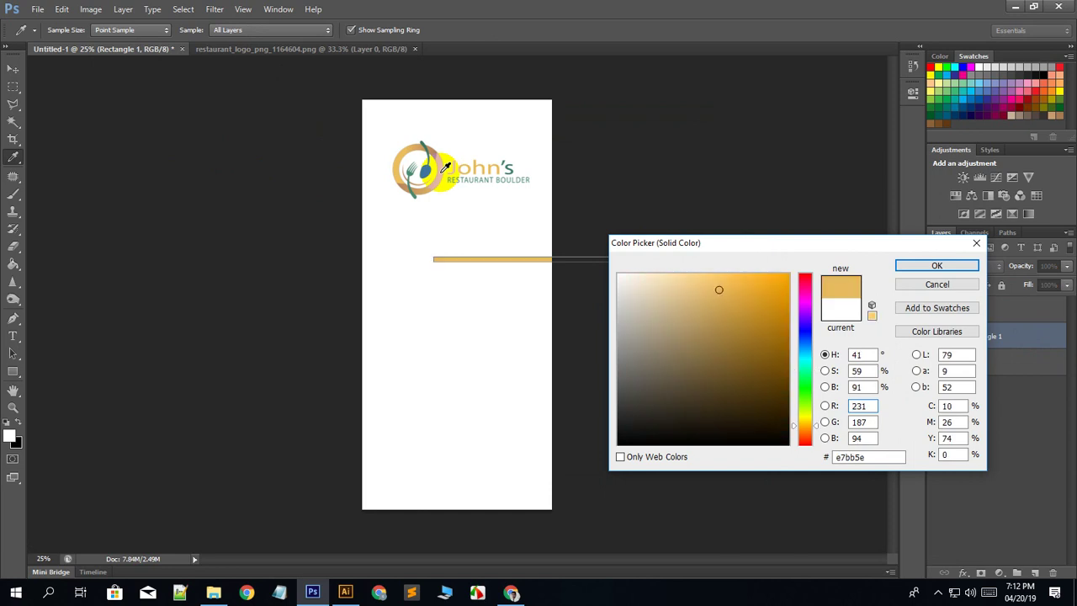
pyautogui.click(902, 267)
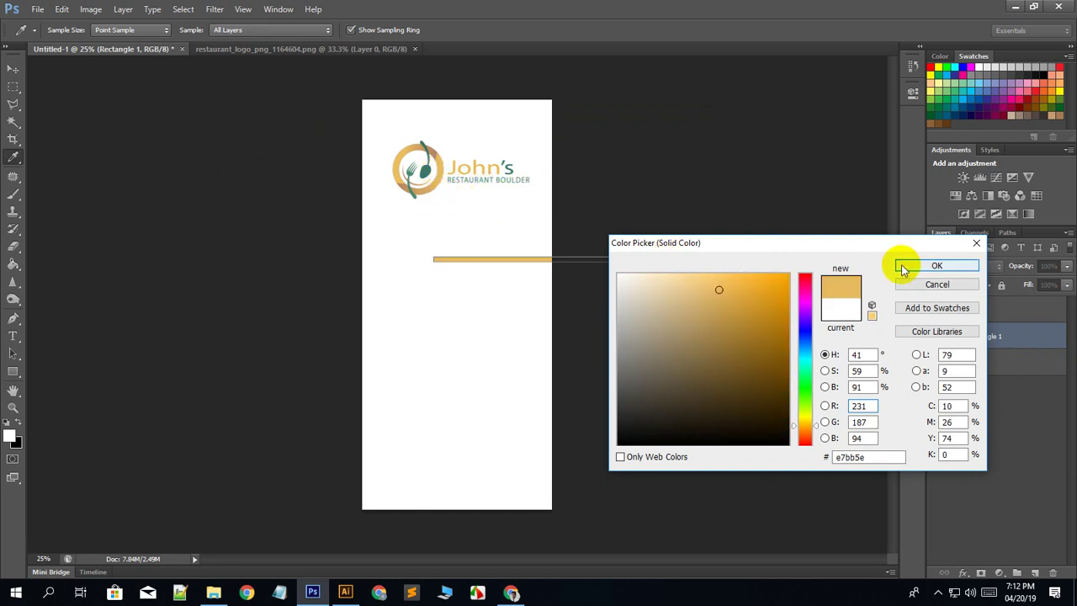
# Move the gold rectangle to the canvas's upper edge so it spans the full width.
pyautogui.click(15, 74)
pyautogui.moveTo(531, 255); pyautogui.dragTo(459, 107)
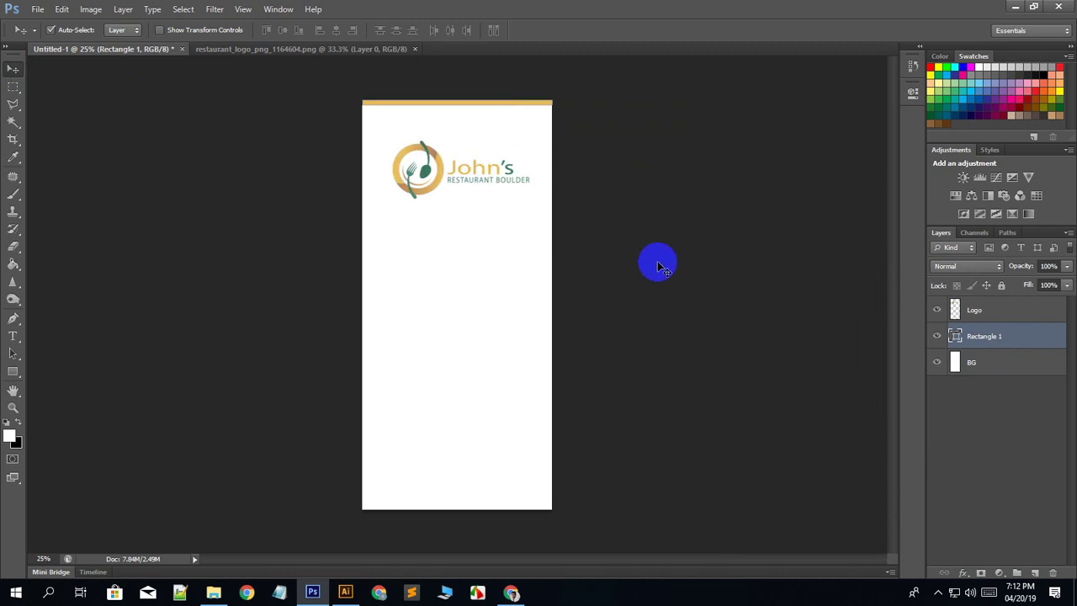
pyautogui.click(1019, 364)
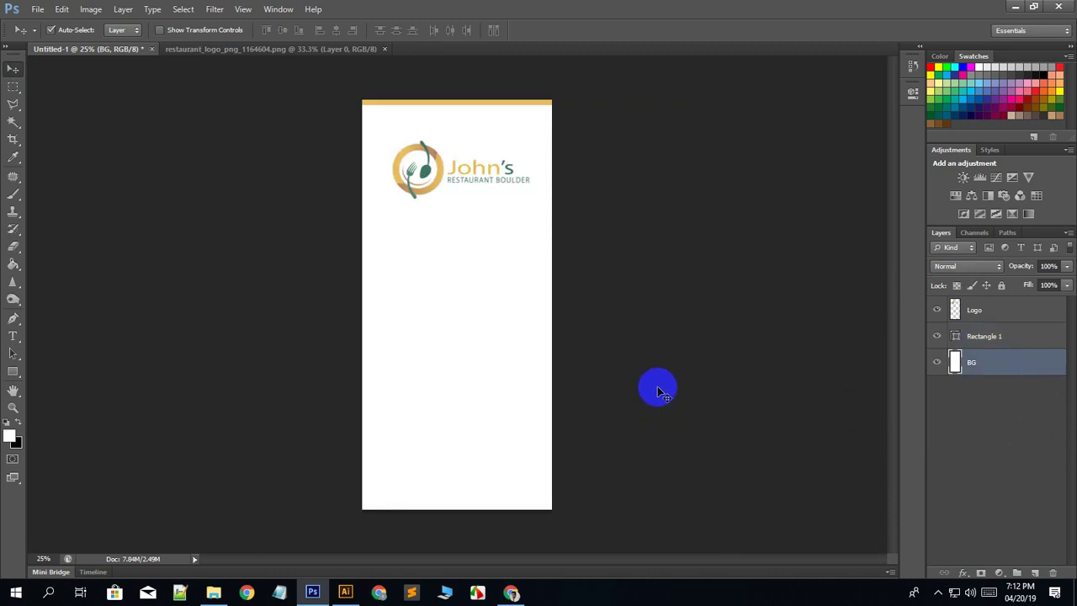
pyautogui.click(548, 400)
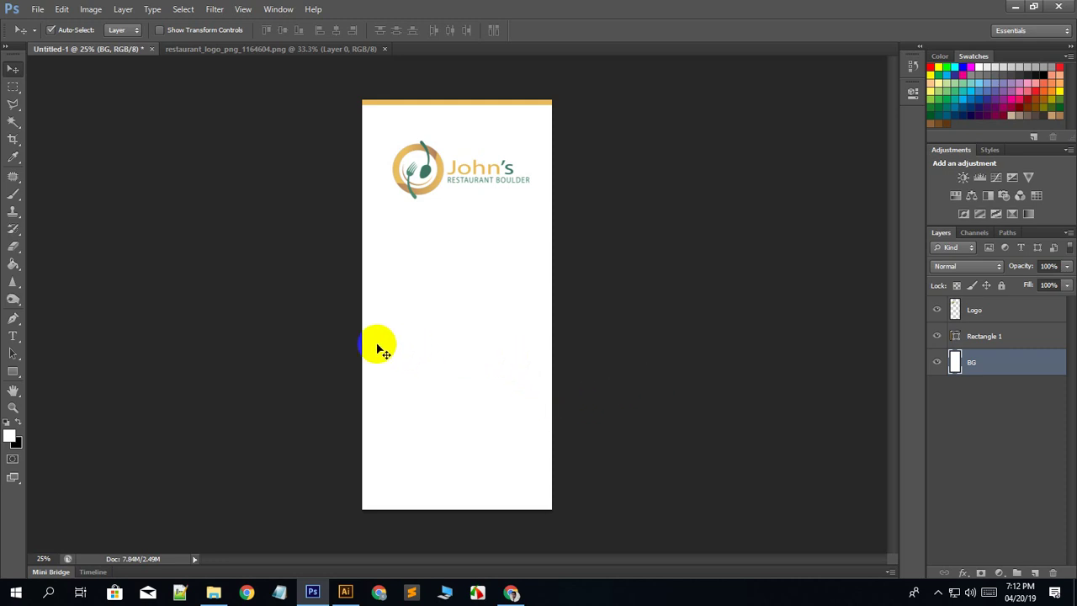
pyautogui.click(538, 164)
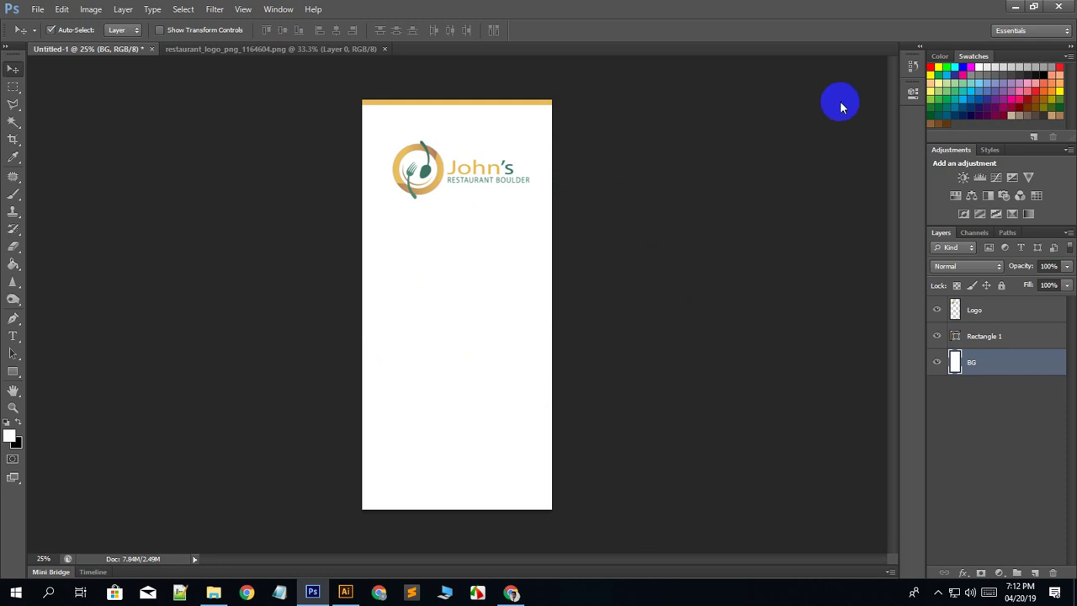
# Rename the gold rectangle's layer as Header.
pyautogui.click(985, 336)
pyautogui.doubleClick(986, 336)
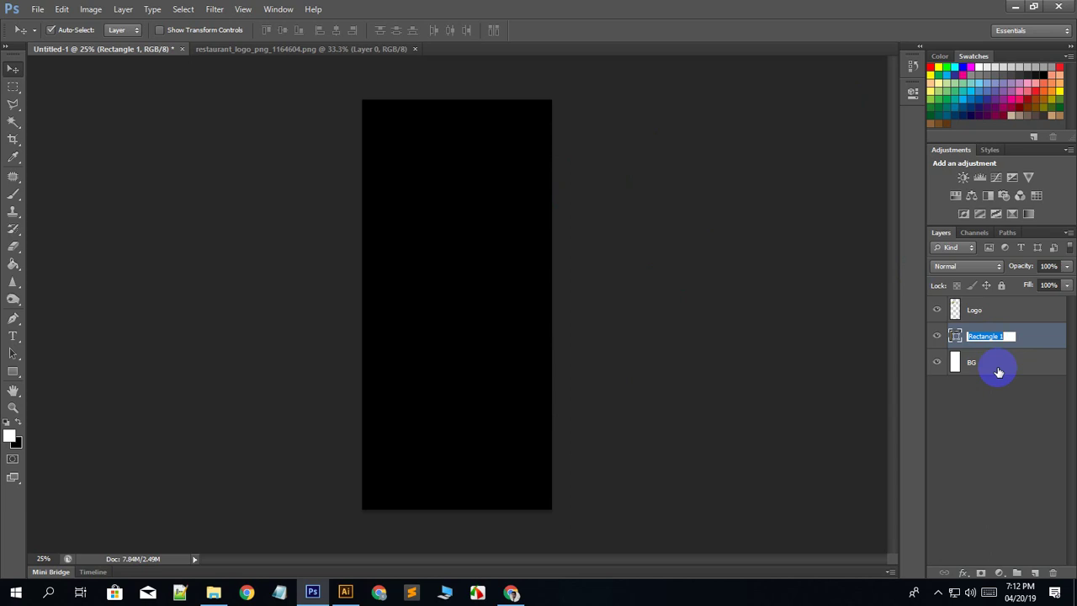
pyautogui.write('Header')
pyautogui.click(998, 371)
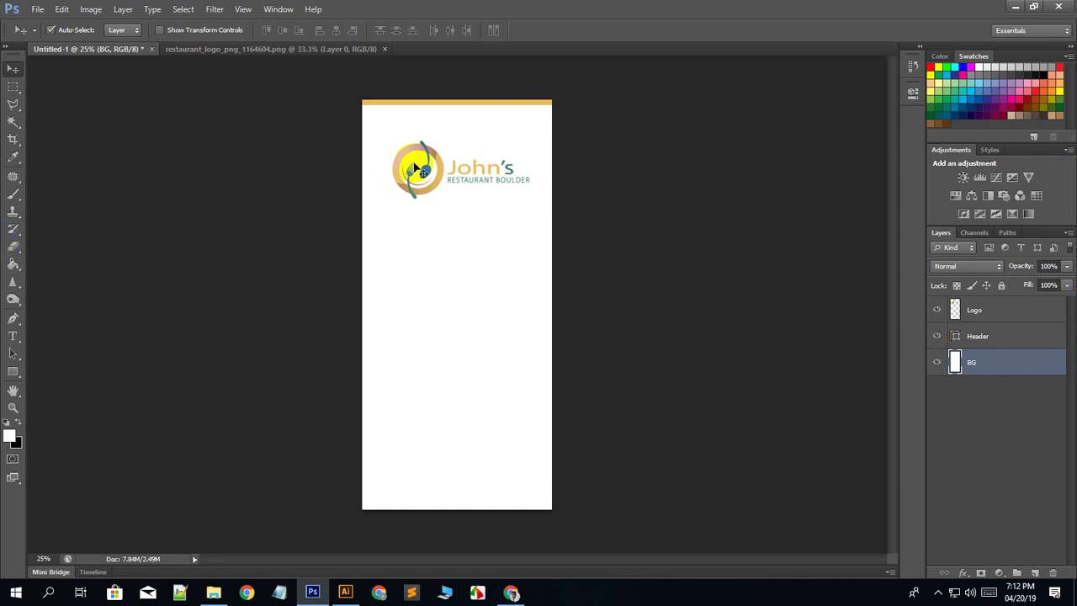
# Move the logo slightly upward, closer to the gold header bar, and make the Logo layer active.
pyautogui.click(444, 178)
pyautogui.moveTo(444, 178); pyautogui.dragTo(439, 154)
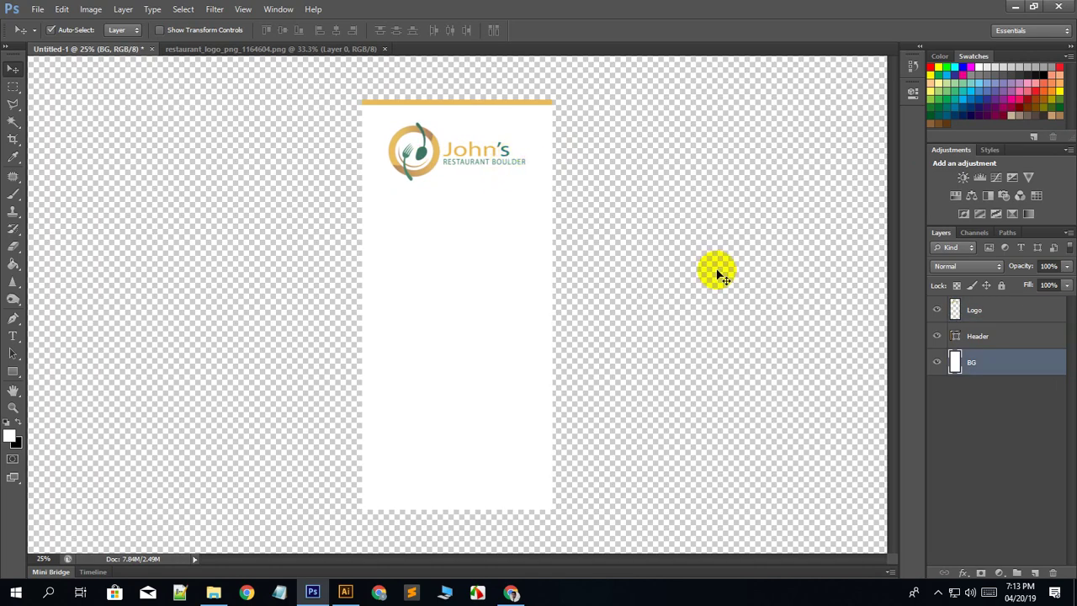
pyautogui.click(991, 371)
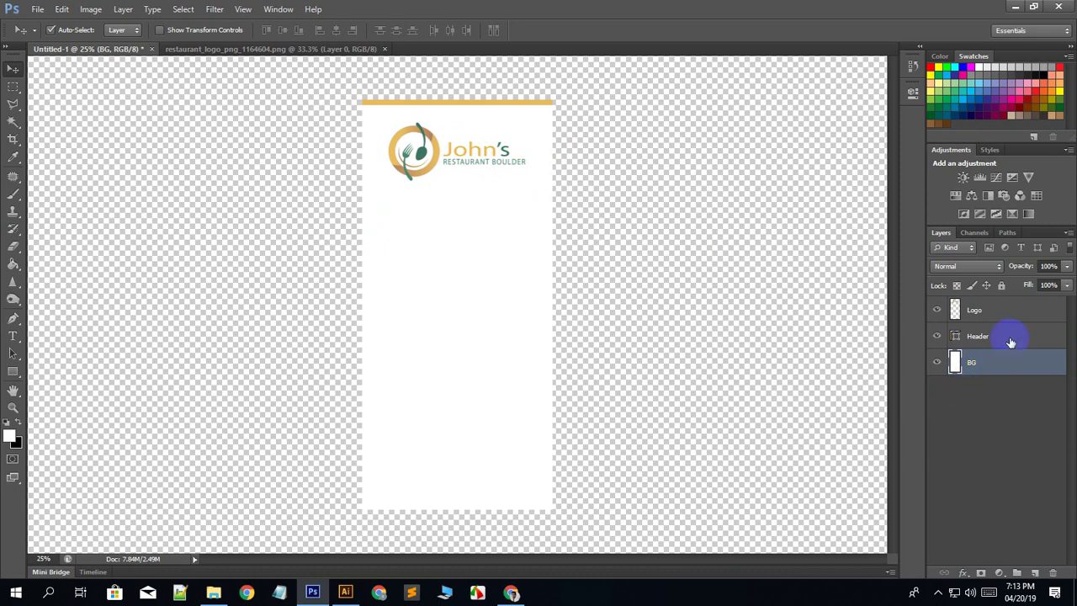
pyautogui.click(1009, 340)
pyautogui.click(1002, 318)
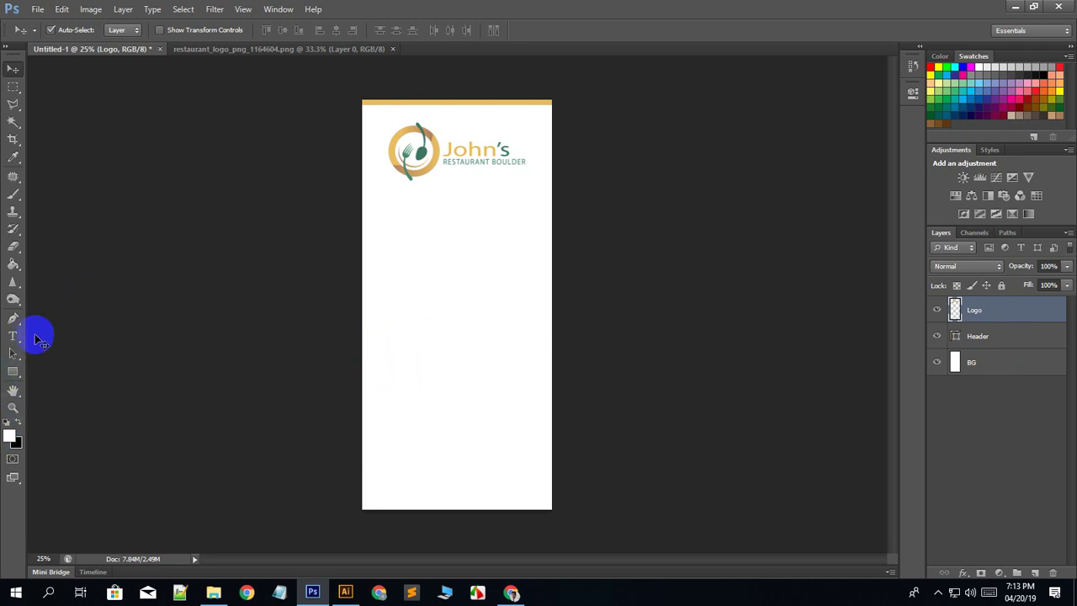
# Close the restaurant_logo_png_1164604.png document, keeping the app screen document open.
pyautogui.click(202, 50)
pyautogui.moveTo(203, 50); pyautogui.dragTo(108, 55)
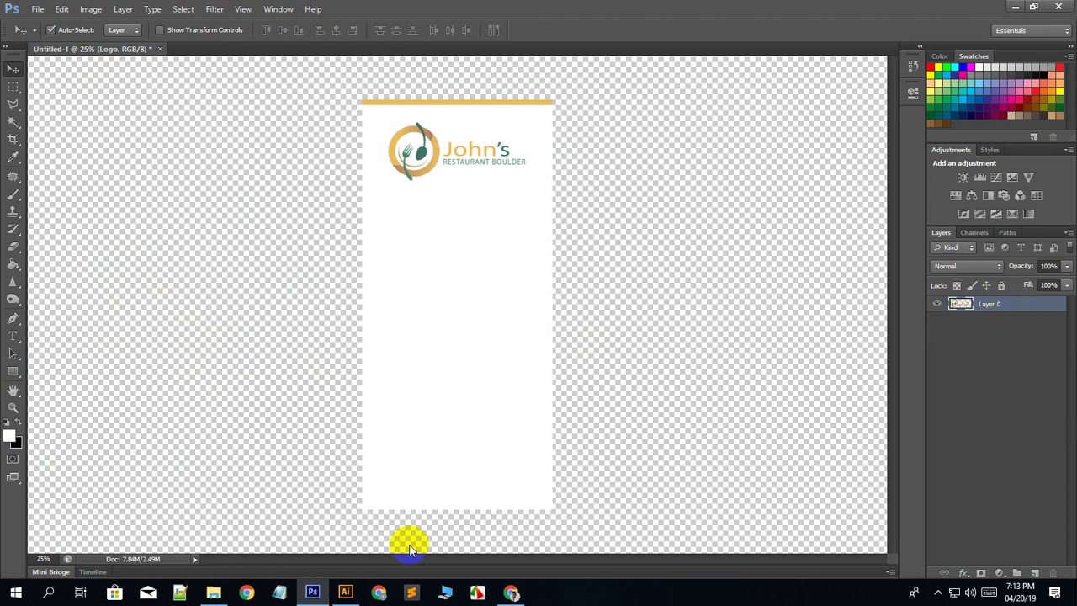
# Switch to Chrome and return from the restaurant logo search to the "restaurant app design" image results.
pyautogui.click(513, 595)
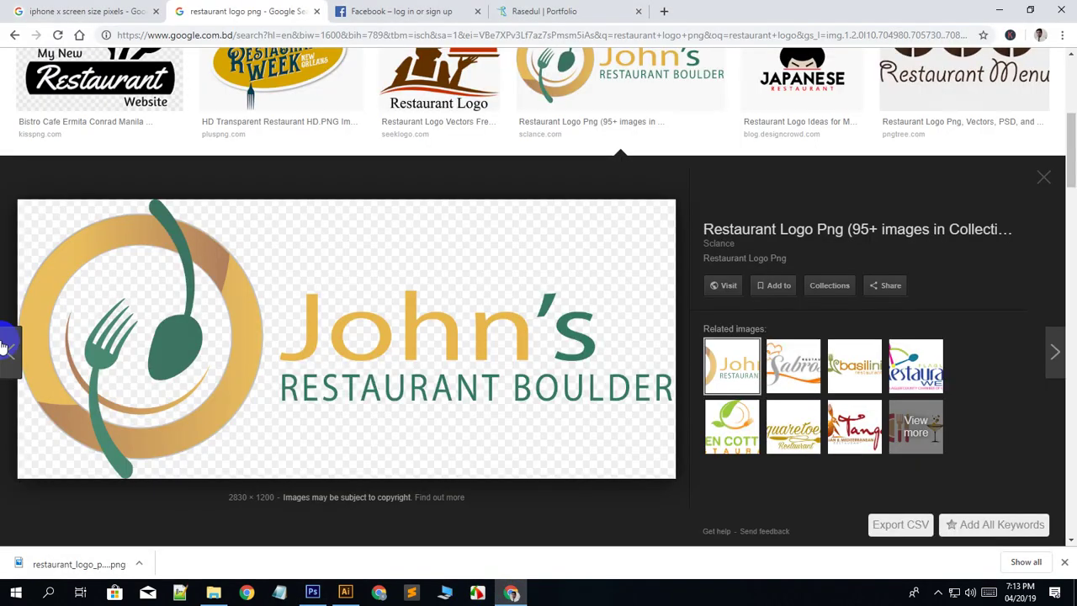
pyautogui.press('Escape')
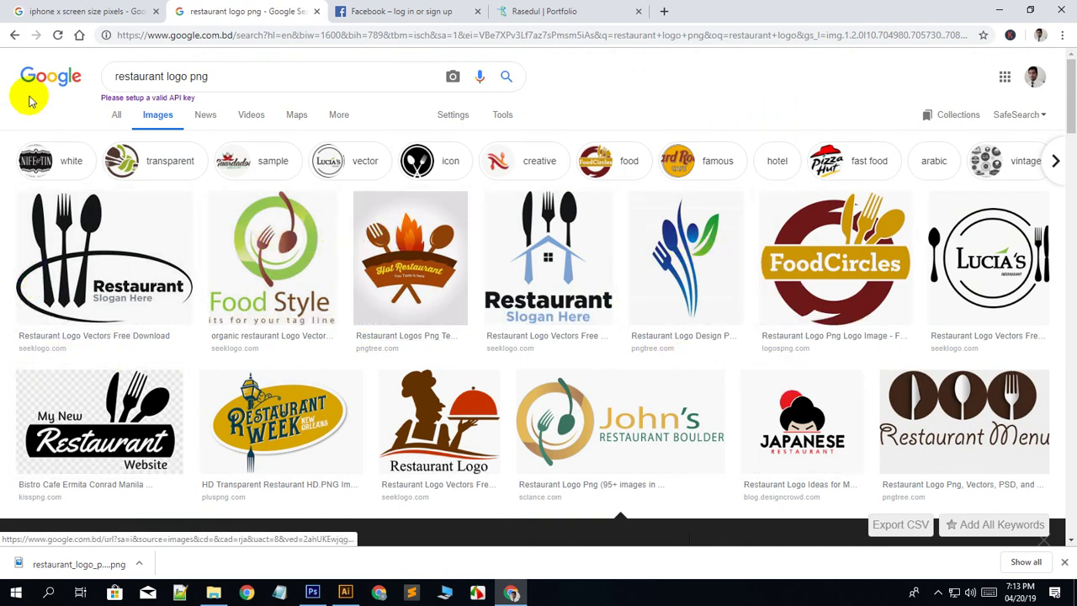
pyautogui.click(216, 80)
pyautogui.moveTo(216, 80); pyautogui.dragTo(167, 73)
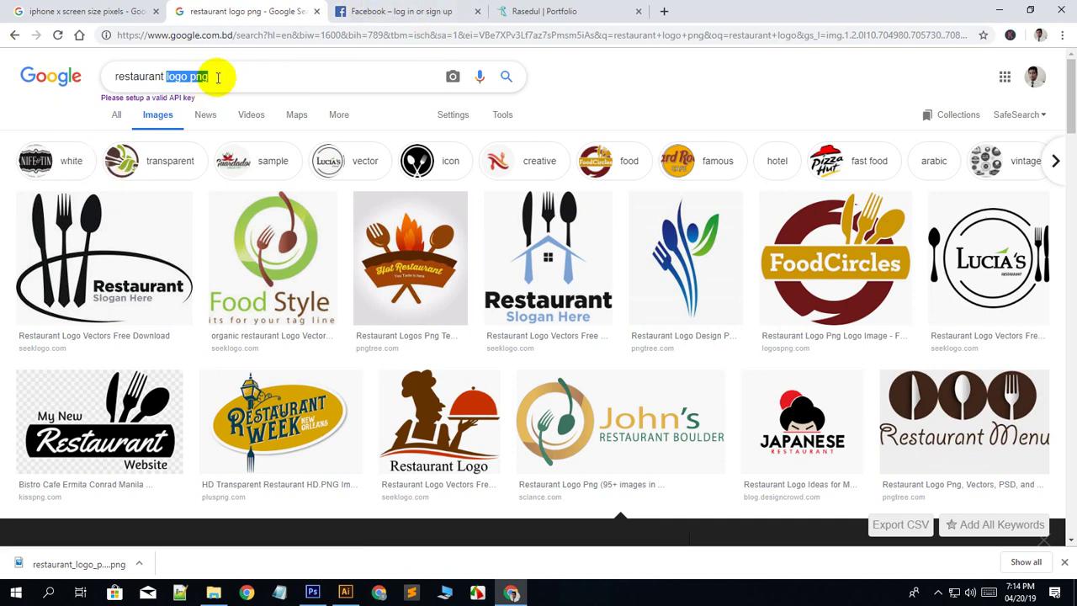
pyautogui.moveTo(227, 76); pyautogui.dragTo(96, 72)
pyautogui.click(57, 7)
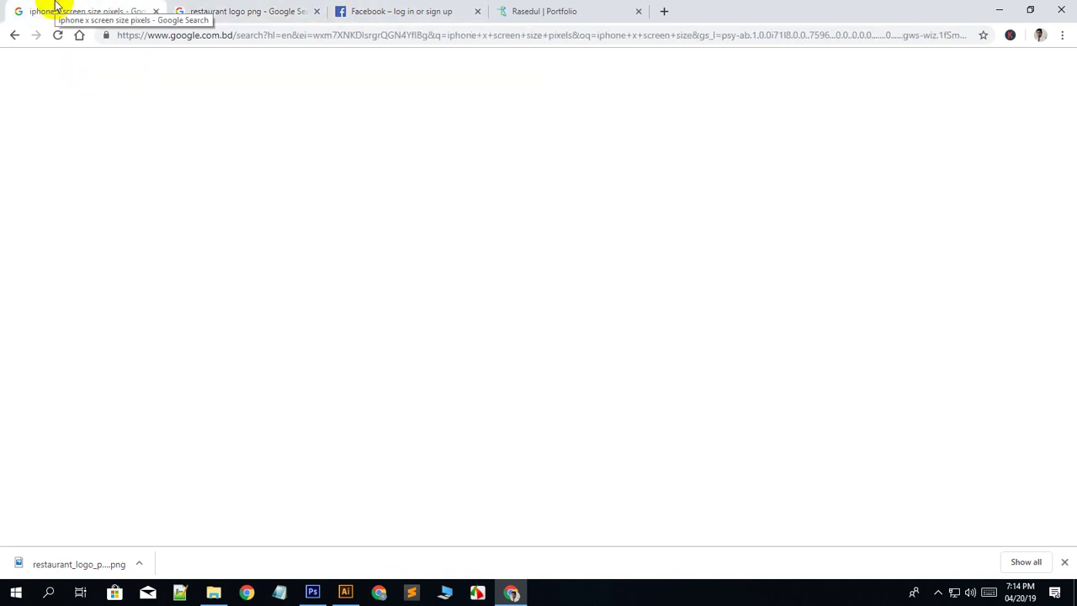
pyautogui.click(243, 6)
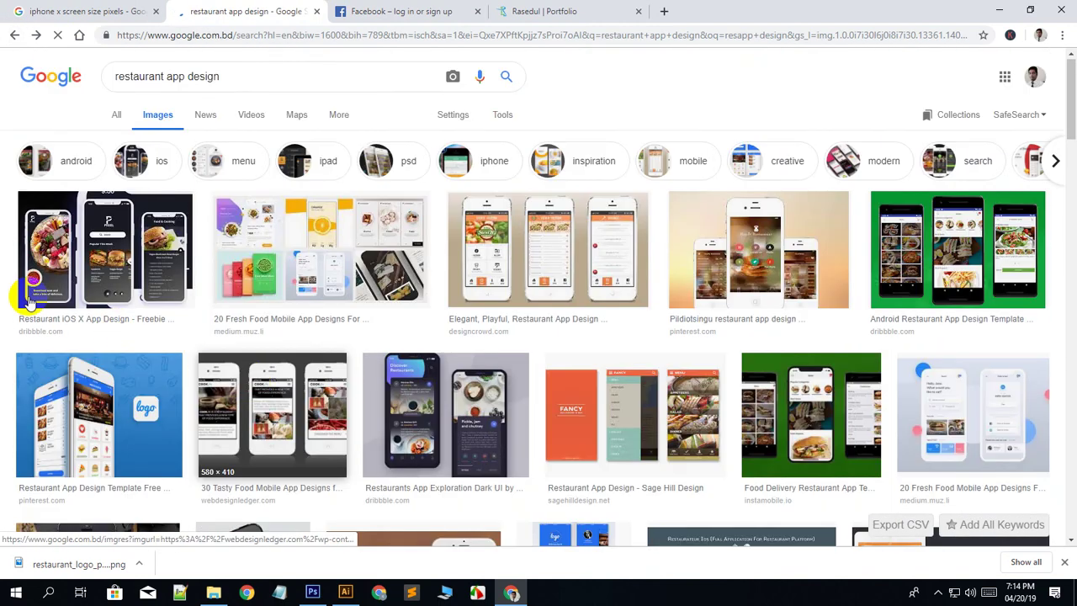
# Preview the dribbble Restaurant iOS X App Design result and examine its screen layout alongside the surrounding results.
pyautogui.click(50, 242)
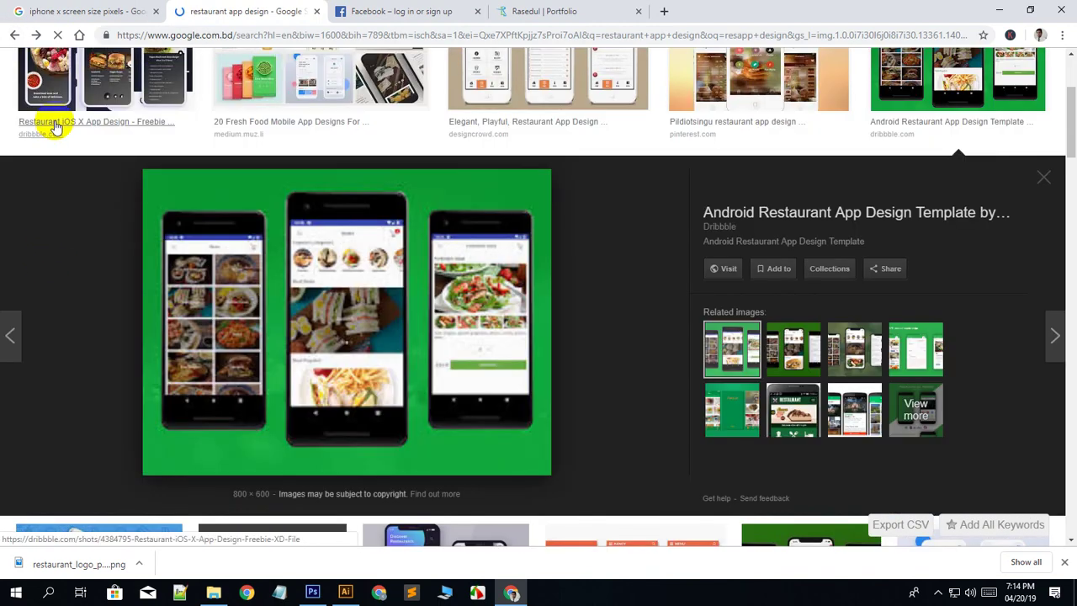
pyautogui.click(89, 123)
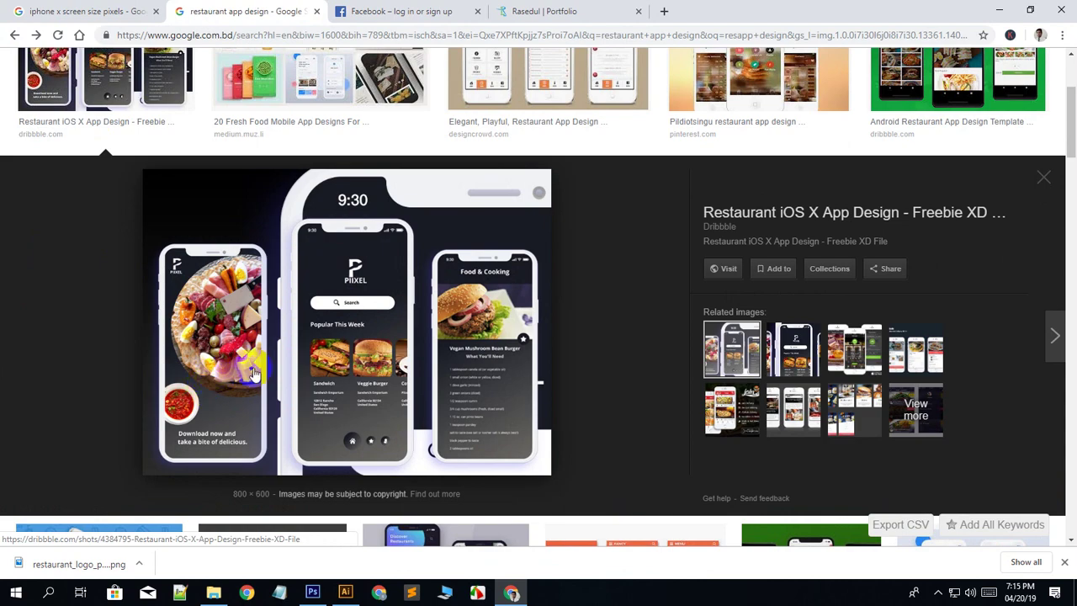
pyautogui.scroll(3, 277, 362)
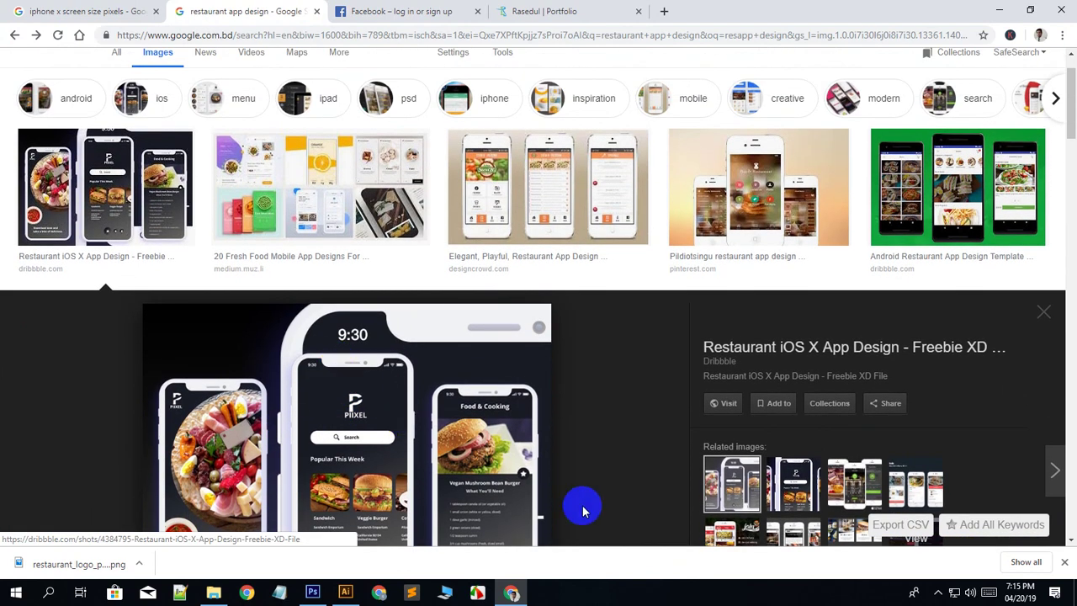
pyautogui.scroll(-3, 324, 454)
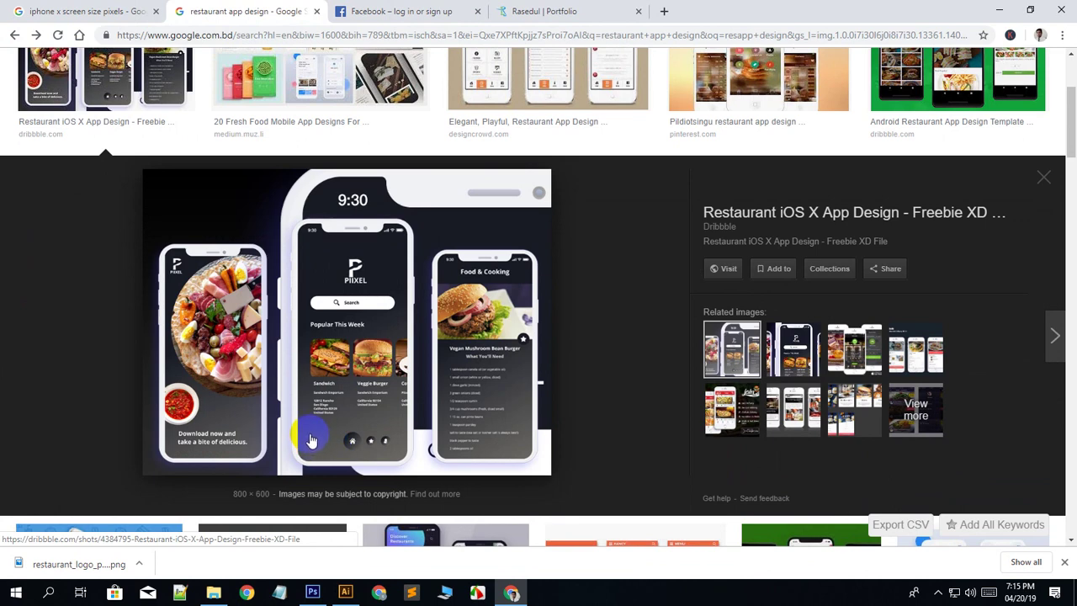
pyautogui.scroll(-3, 310, 440)
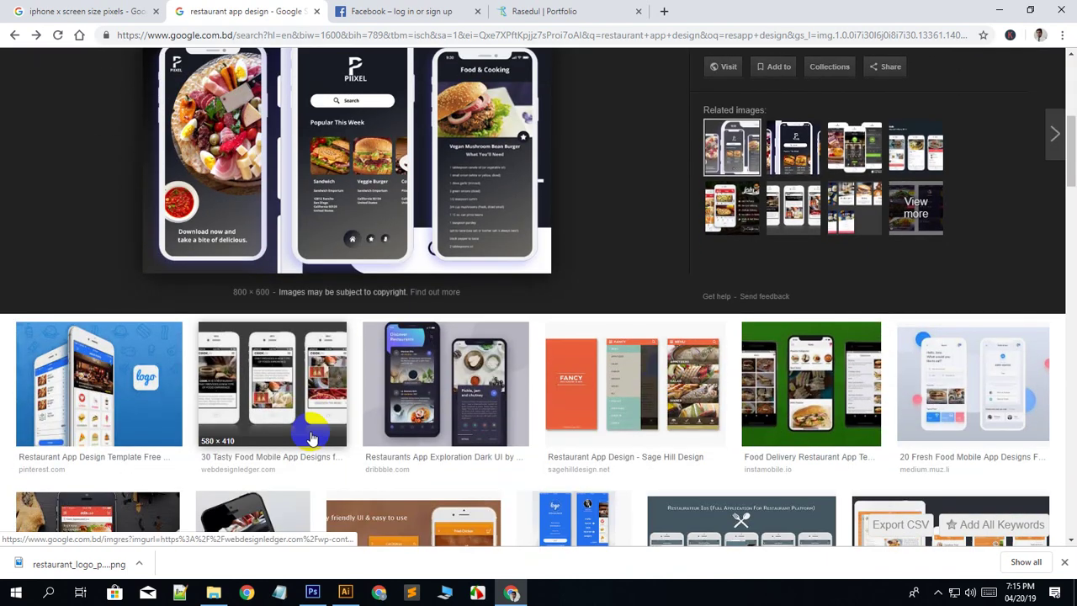
pyautogui.scroll(5, 311, 440)
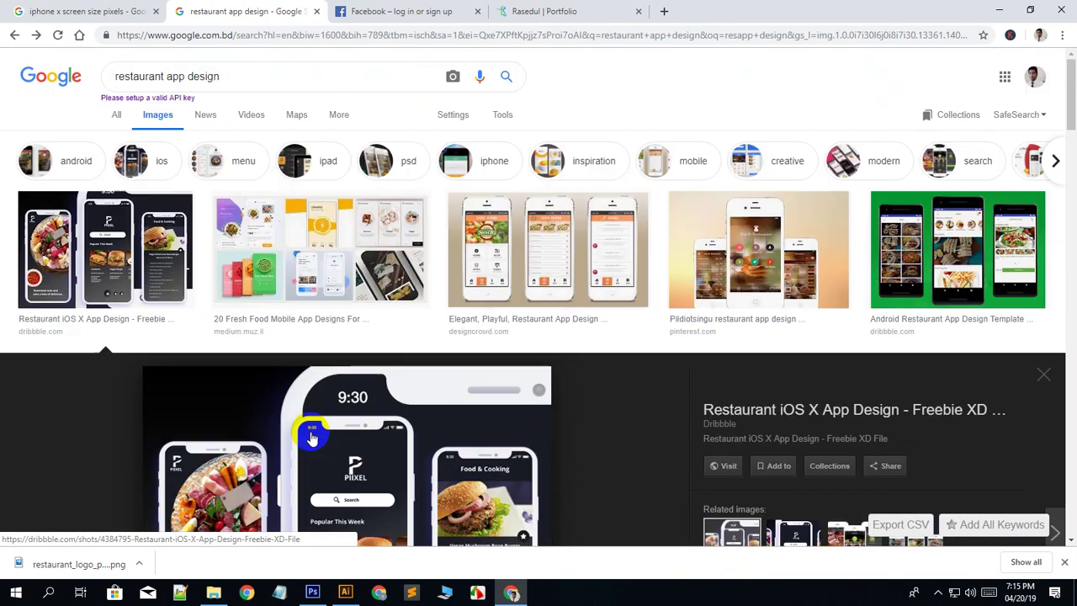
pyautogui.scroll(-8, 311, 437)
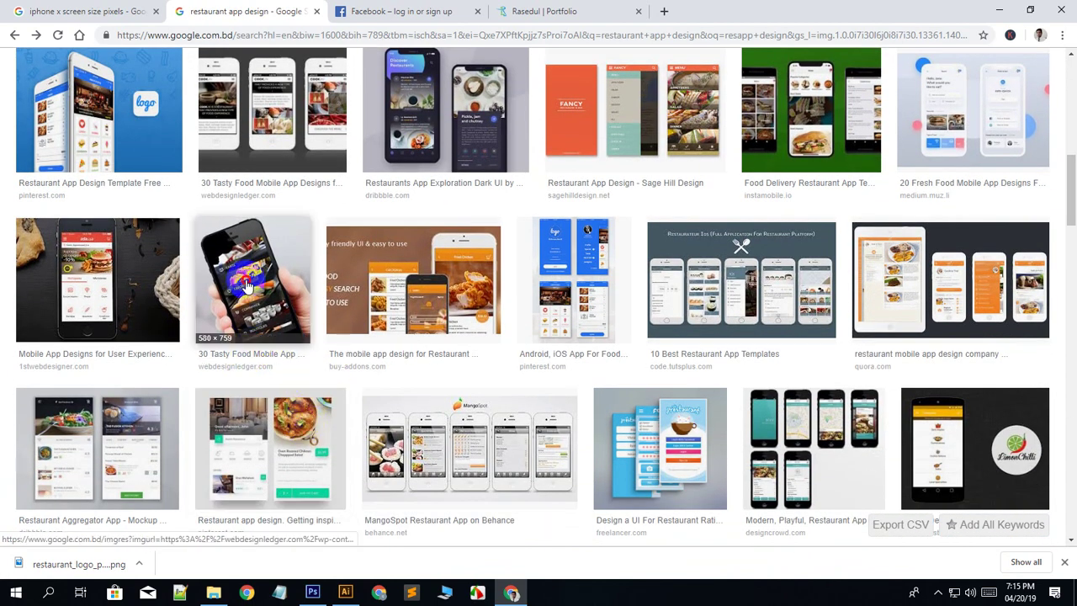
# Preview the 30 Tasty Food Mobile App Designs phone image and the Nakorn Thai Restaurant App result to compare their layouts.
pyautogui.click(248, 284)
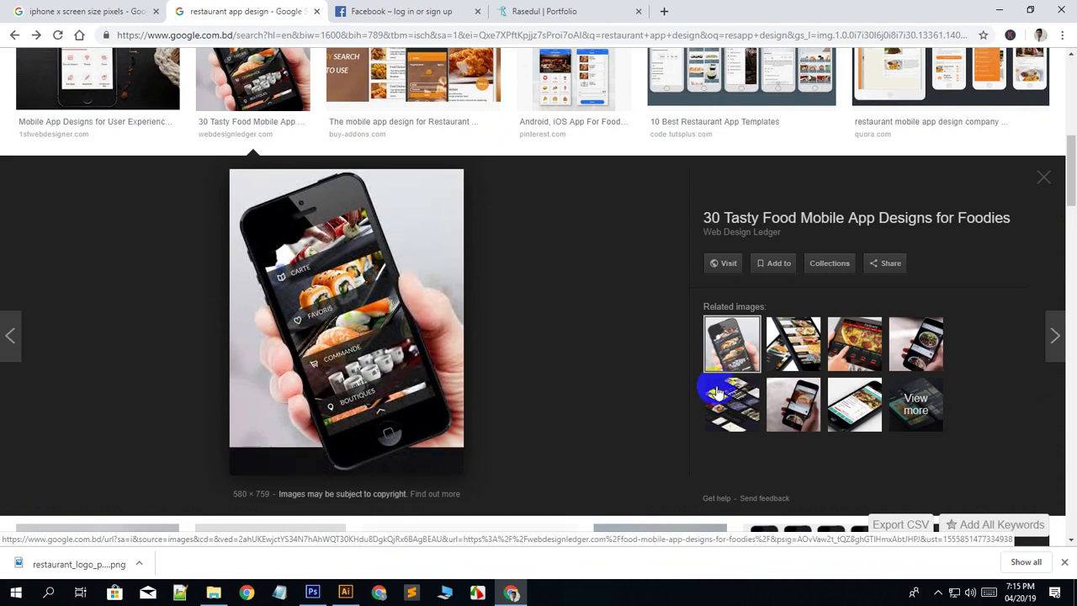
pyautogui.scroll(-4, 579, 389)
pyautogui.scroll(-2, 192, 394)
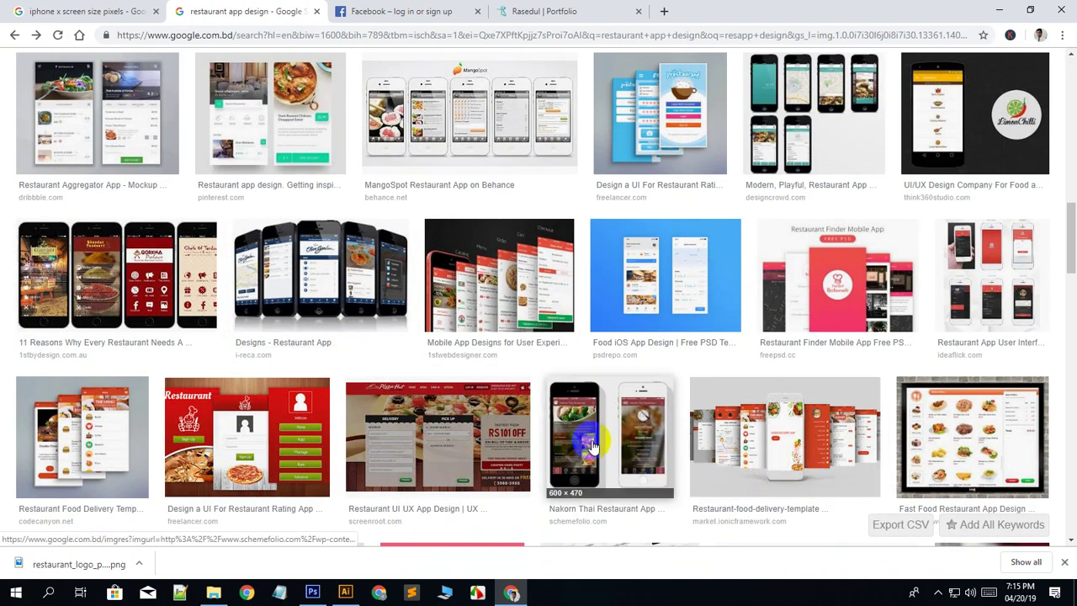
pyautogui.click(634, 466)
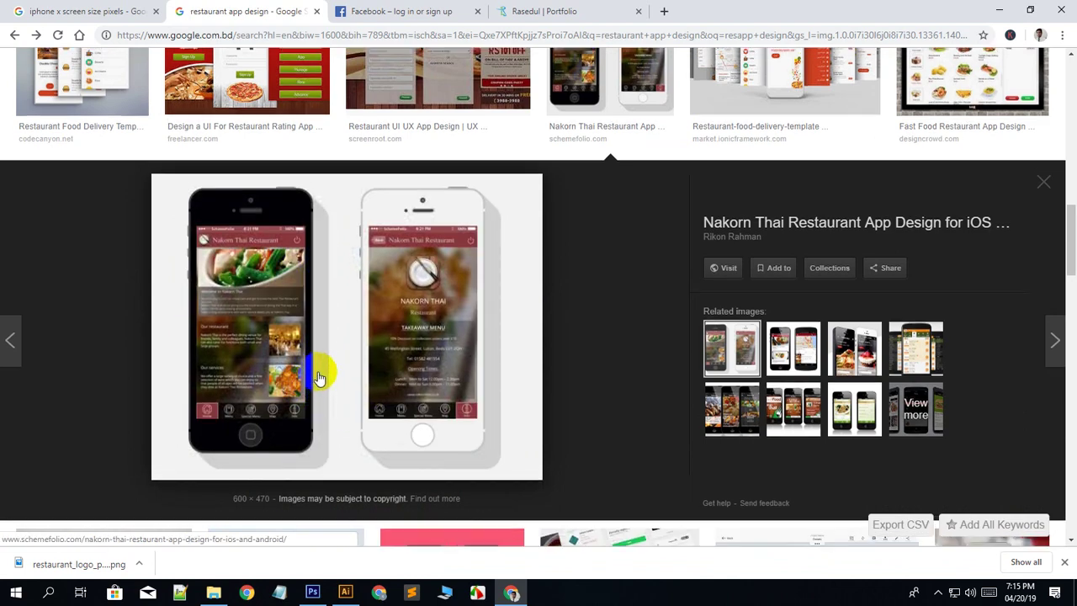
pyautogui.scroll(5, 318, 382)
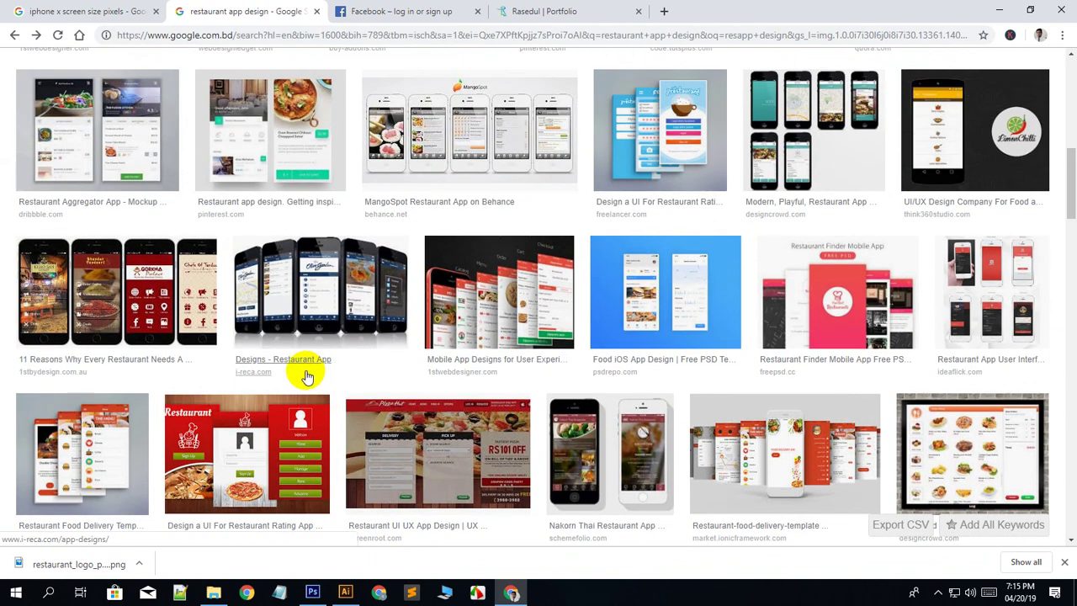
pyautogui.scroll(3, 307, 376)
pyautogui.scroll(4, 318, 374)
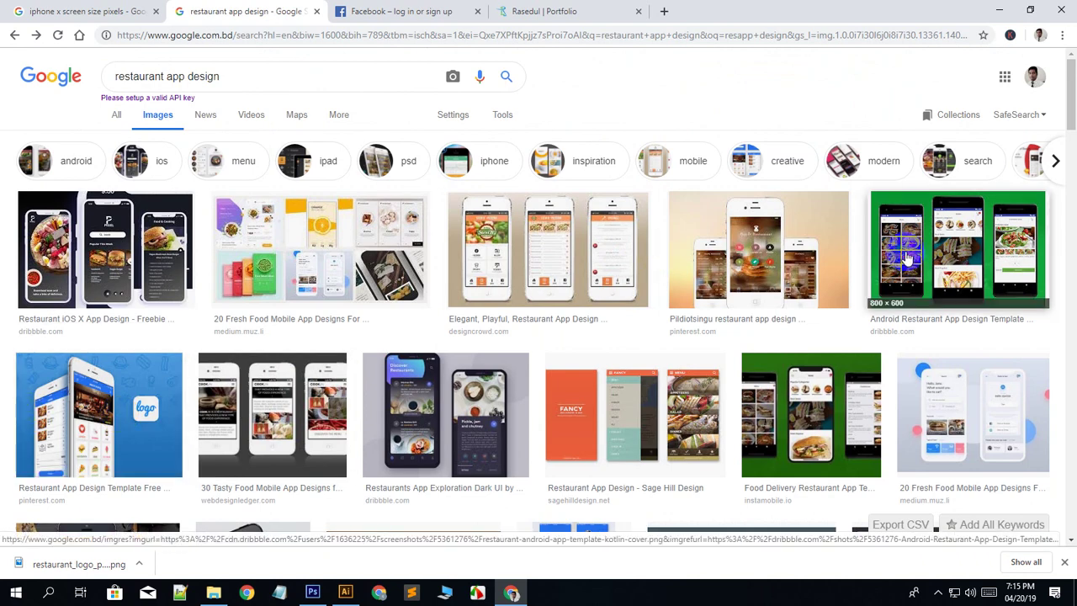
# Preview the Android Restaurant App Design Template result and examine its home, menu and product screens.
pyautogui.click(876, 278)
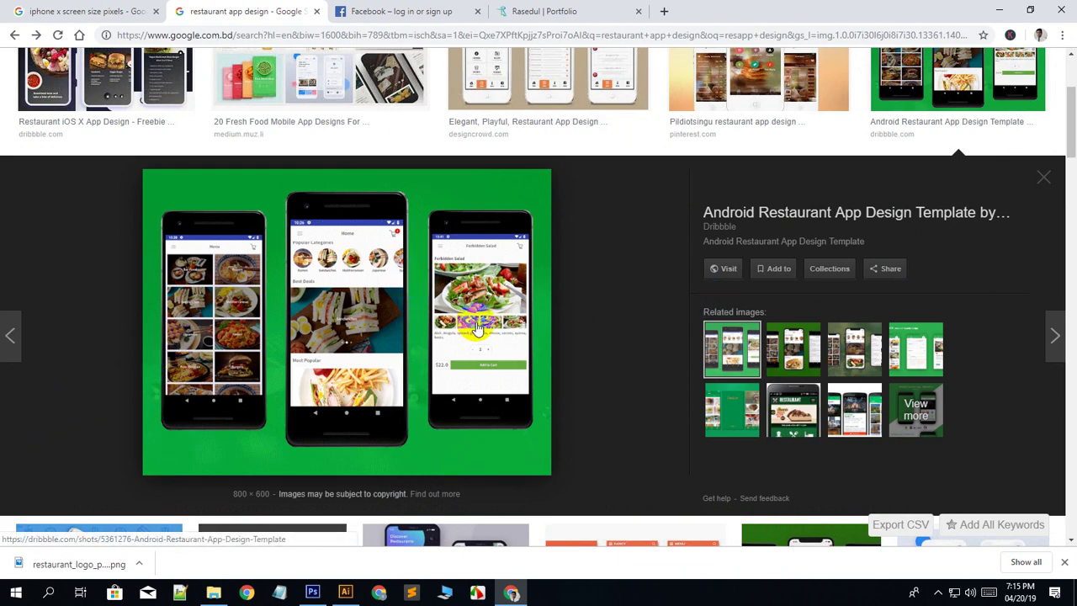
pyautogui.scroll(-3, 341, 357)
pyautogui.scroll(5, 341, 358)
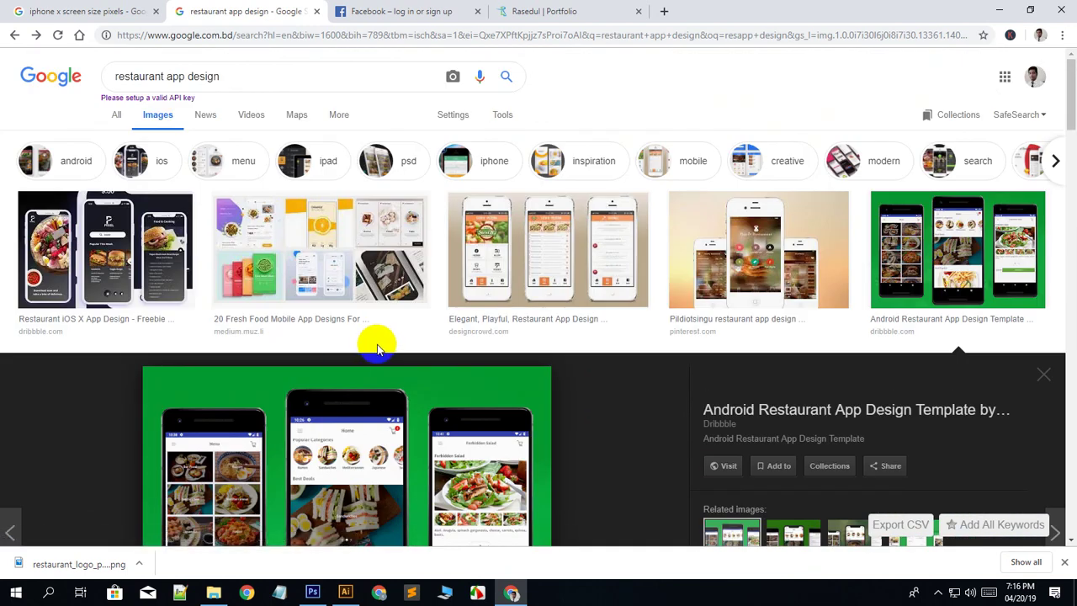
pyautogui.scroll(-2, 377, 347)
pyautogui.scroll(2, 380, 339)
# Shorten the image search query to "restaurant" and run the search.
pyautogui.click(275, 78)
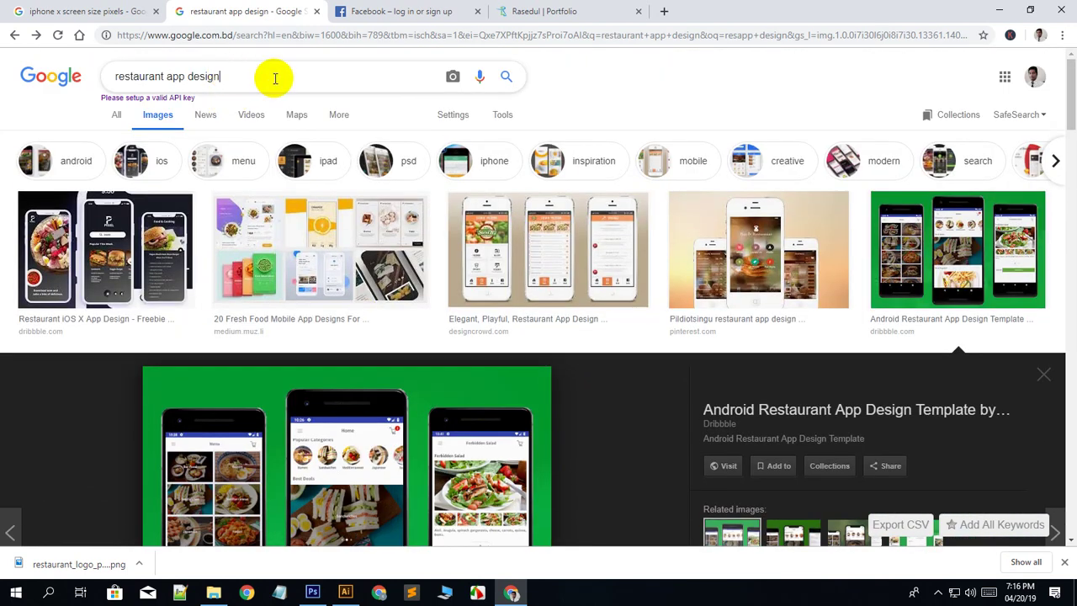
pyautogui.tripleClick(194, 74)
pyautogui.moveTo(244, 73); pyautogui.dragTo(168, 77)
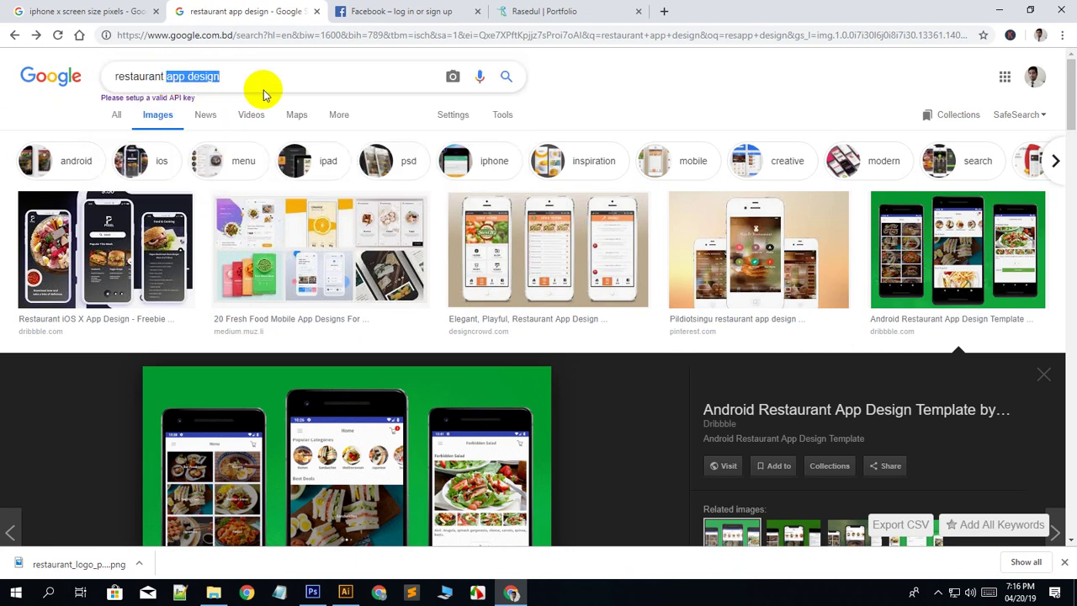
pyautogui.click(508, 79)
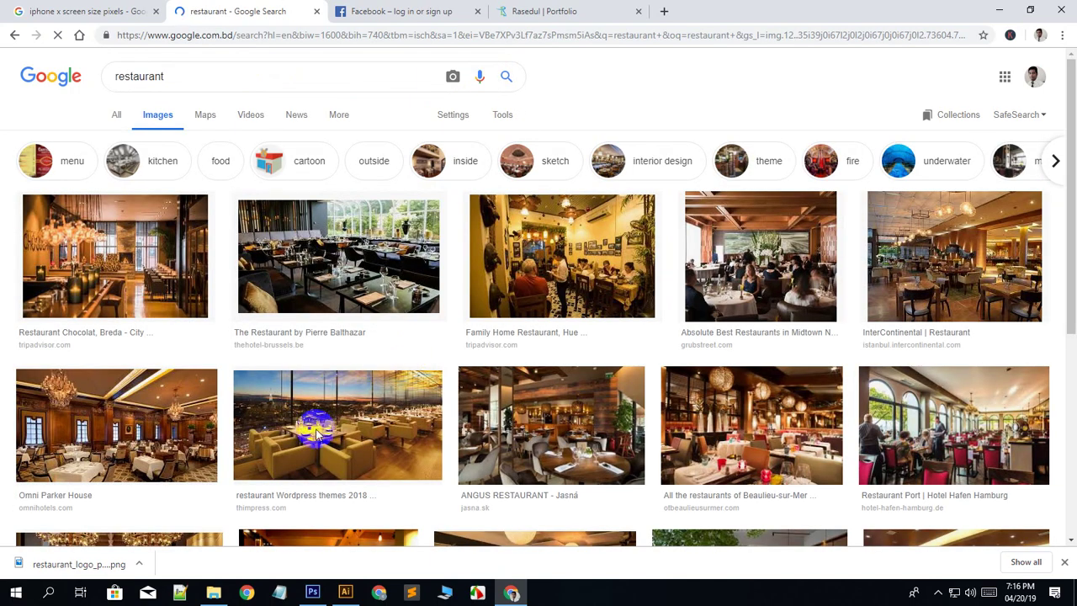
# Find the Omni Parker House dining room photo and save it as bospar-omni-parker-house-parkers-restaurant-1170.jpg in the Group E-01 folder.
pyautogui.scroll(-2, 341, 430)
pyautogui.scroll(-5, 341, 430)
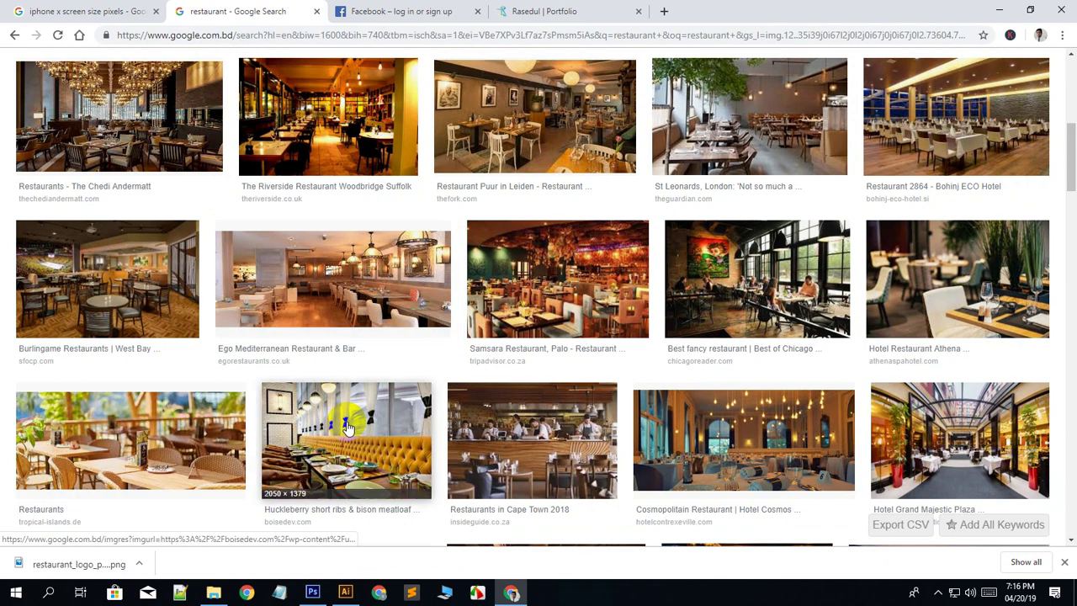
pyautogui.scroll(6, 347, 427)
pyautogui.scroll(-2, 311, 425)
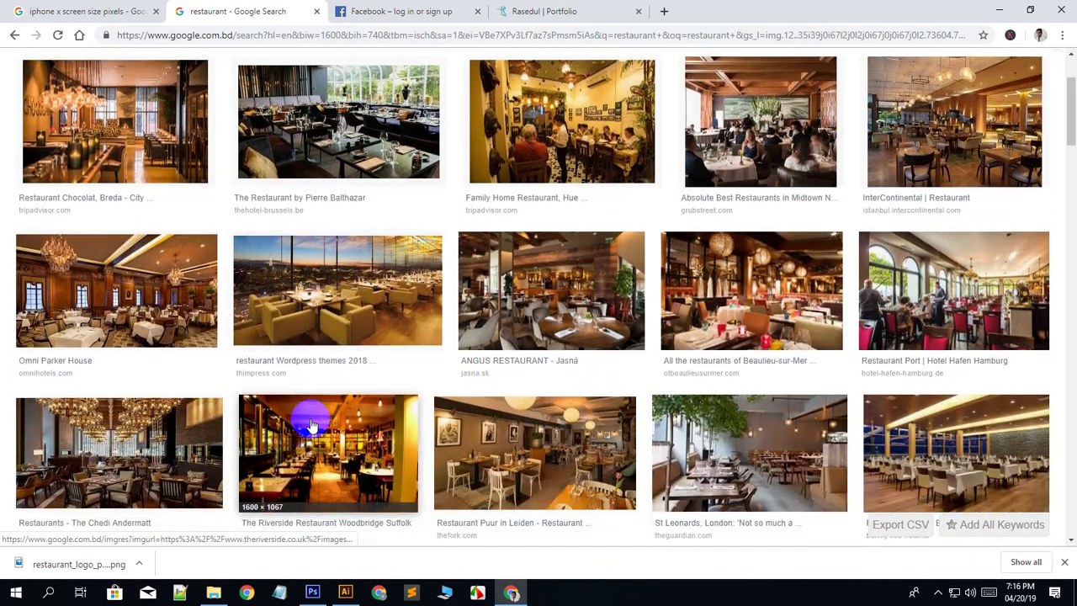
pyautogui.scroll(2, 311, 425)
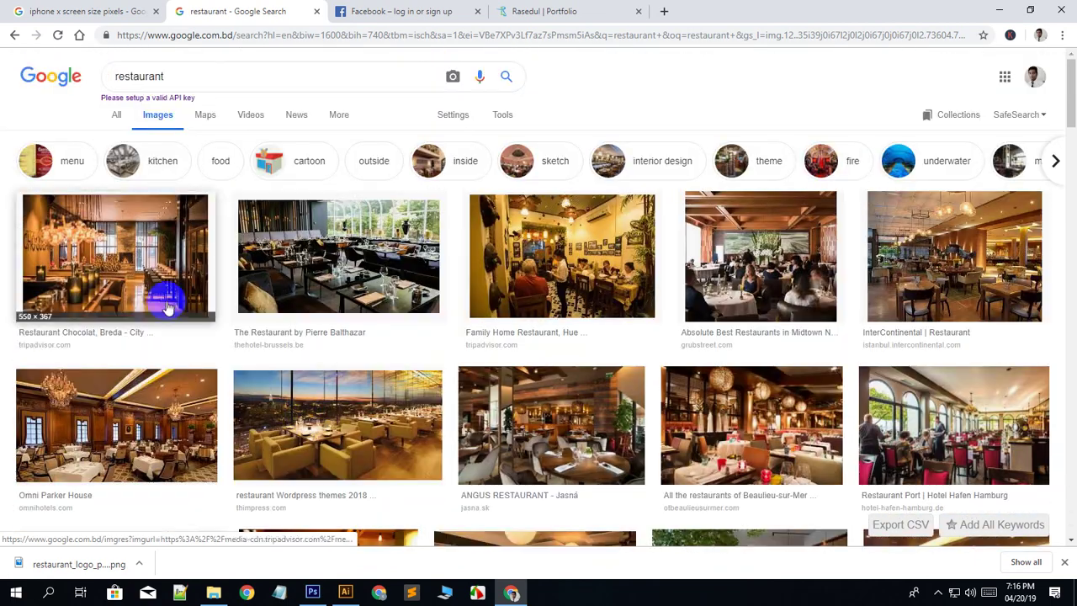
pyautogui.click(143, 419)
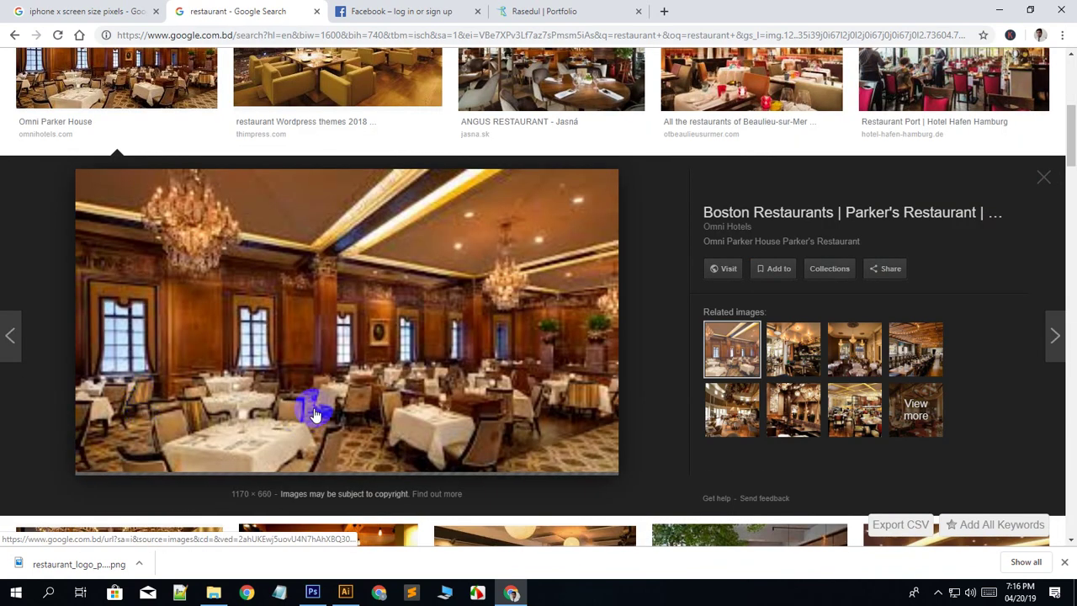
pyautogui.rightClick(359, 284)
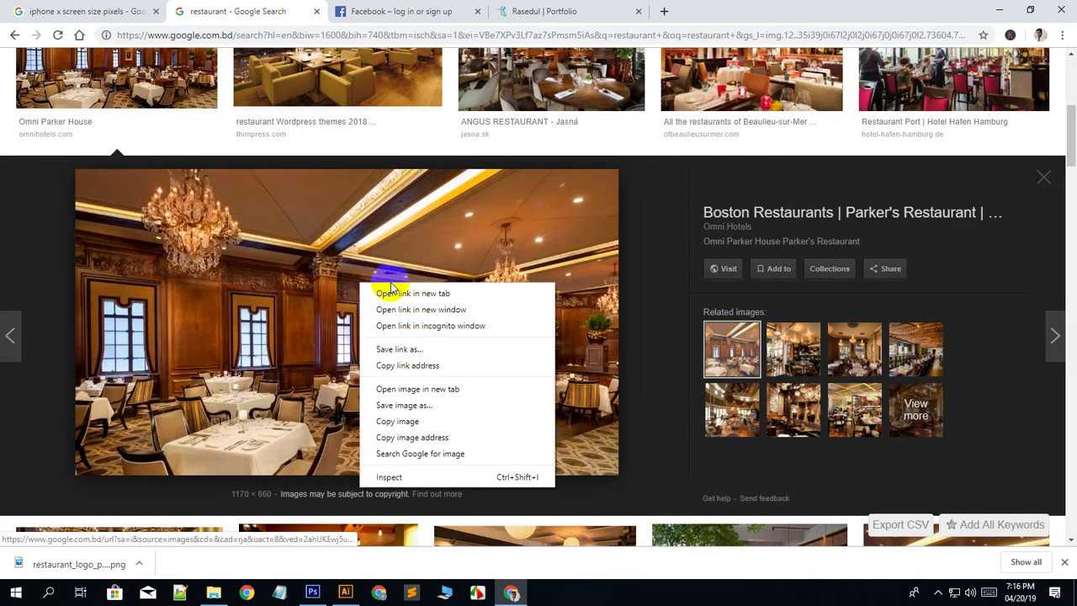
pyautogui.click(404, 404)
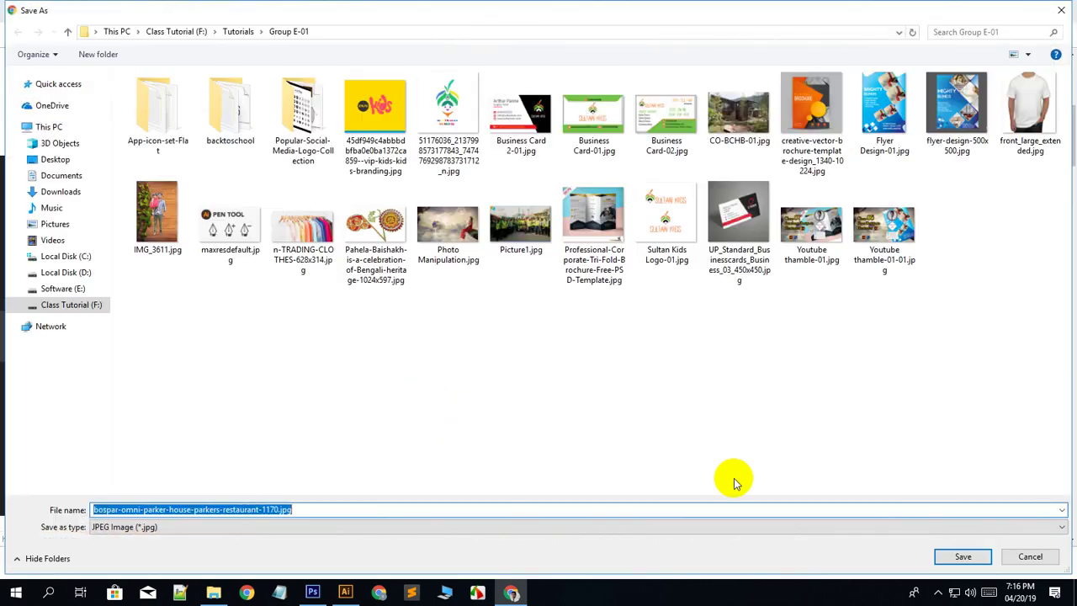
pyautogui.click(963, 559)
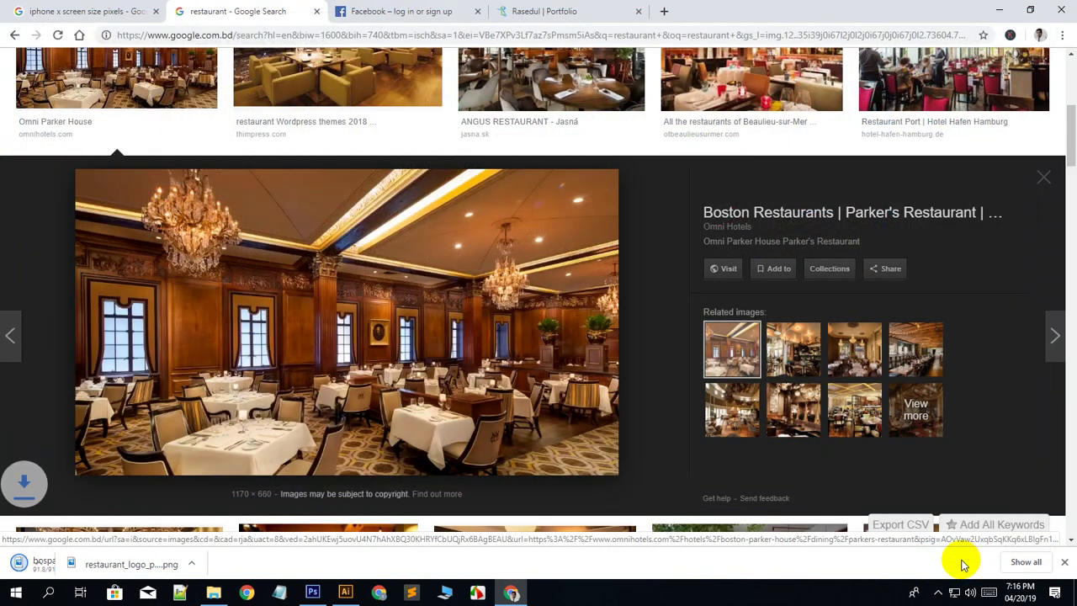
# Switch to File Explorer and look through the Group E-01 folder for the downloaded restaurant photo.
pyautogui.click(206, 598)
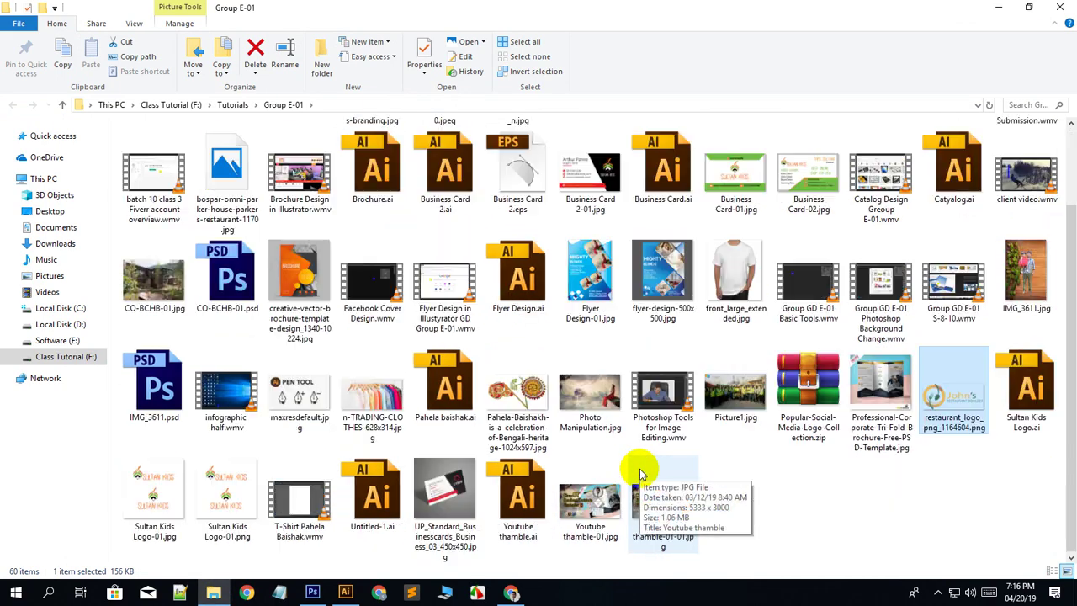
pyautogui.click(875, 507)
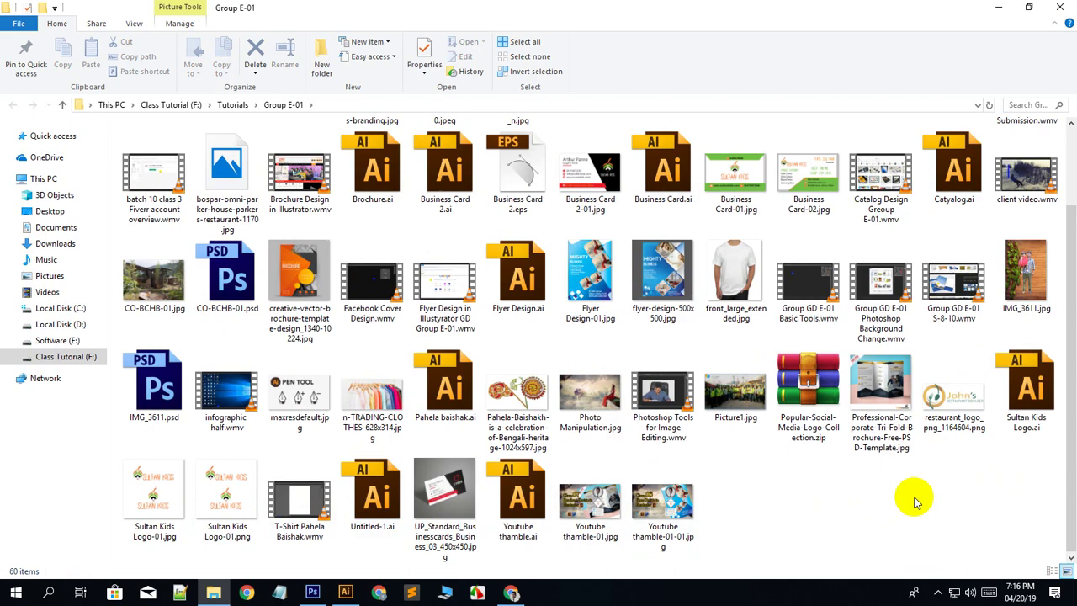
pyautogui.scroll(2, 915, 502)
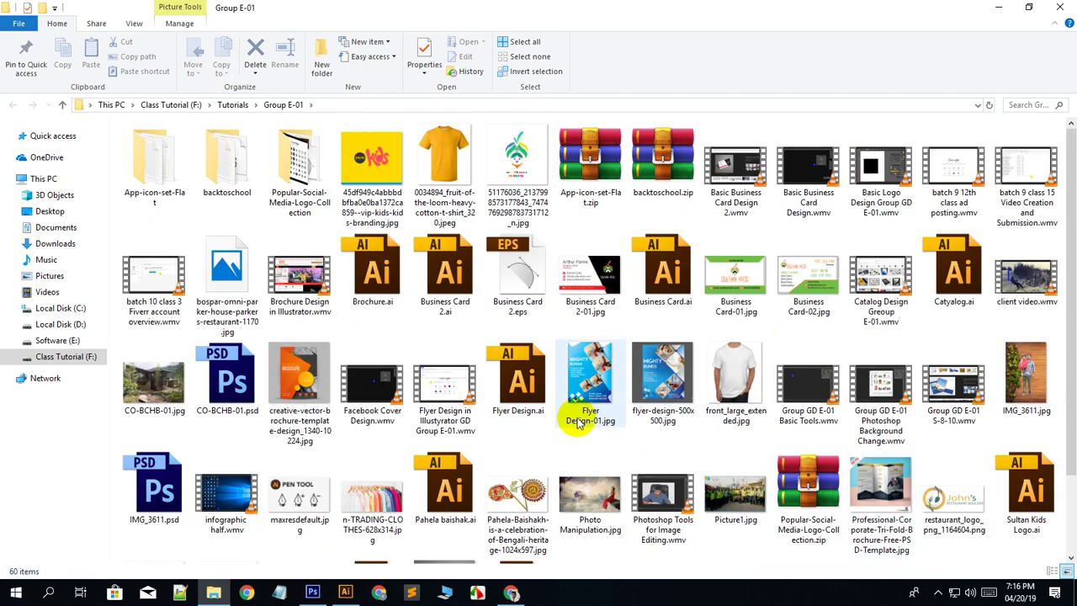
pyautogui.scroll(-2, 588, 418)
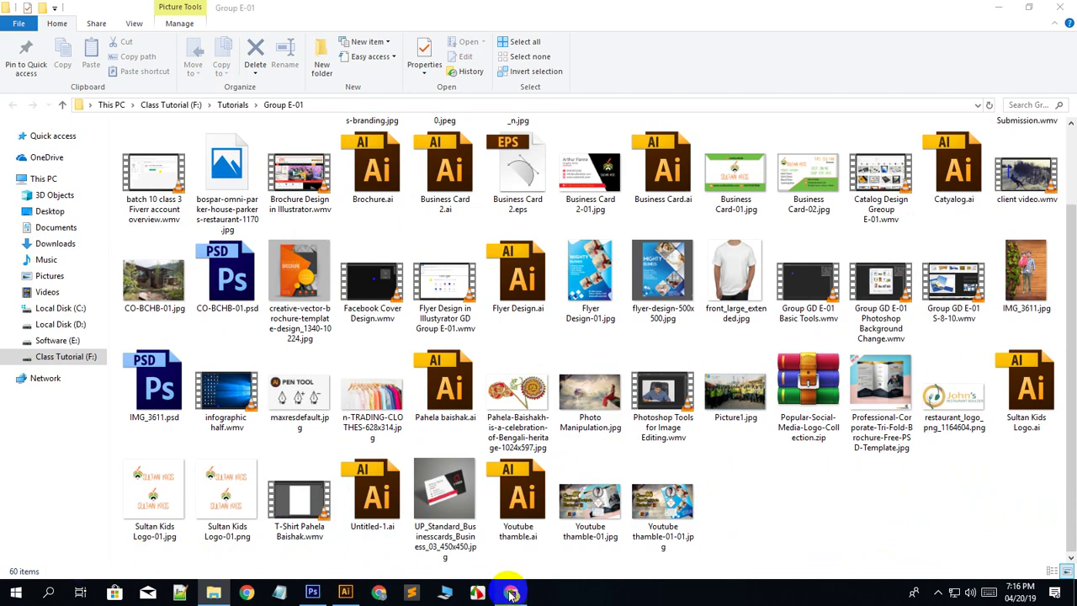
# Return to Chrome, show the downloaded Omni Parker House photo in its folder, and switch to the Photoshop app screen document.
pyautogui.click(511, 593)
pyautogui.scroll(-2, 140, 488)
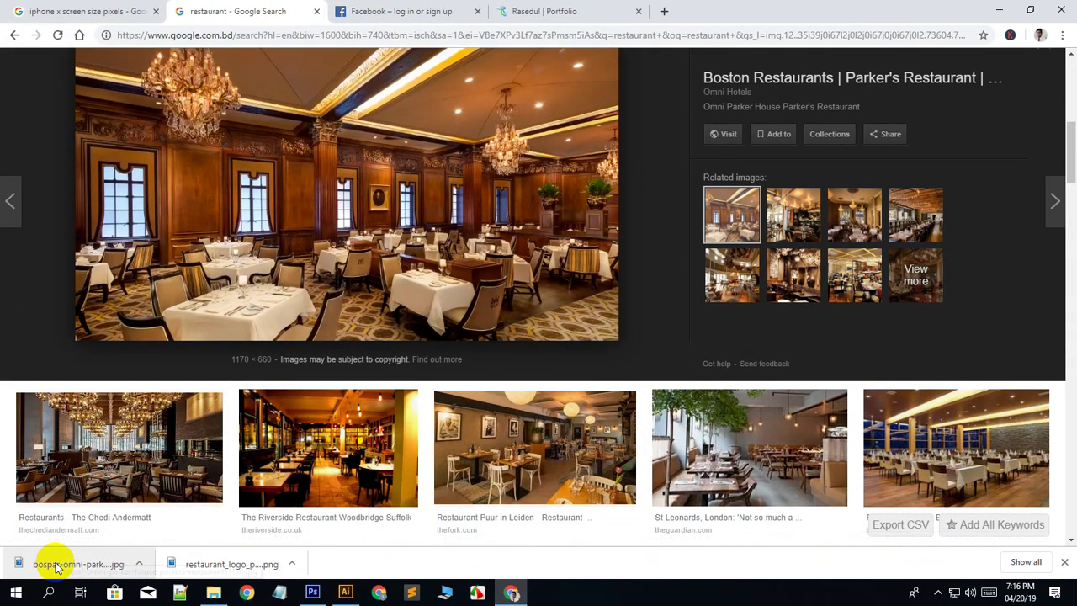
pyautogui.rightClick(91, 566)
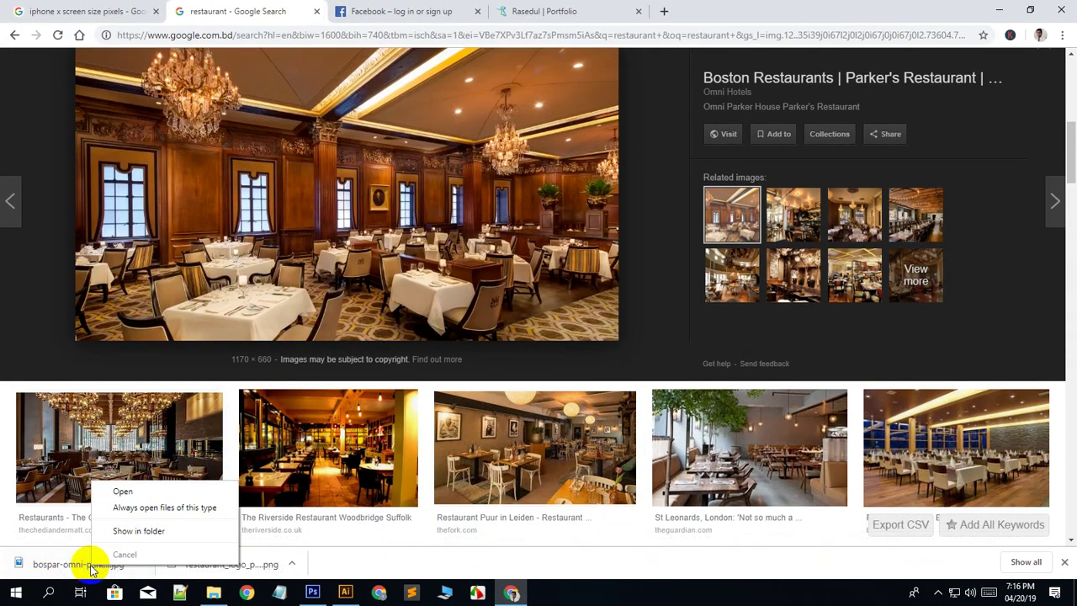
pyautogui.click(133, 530)
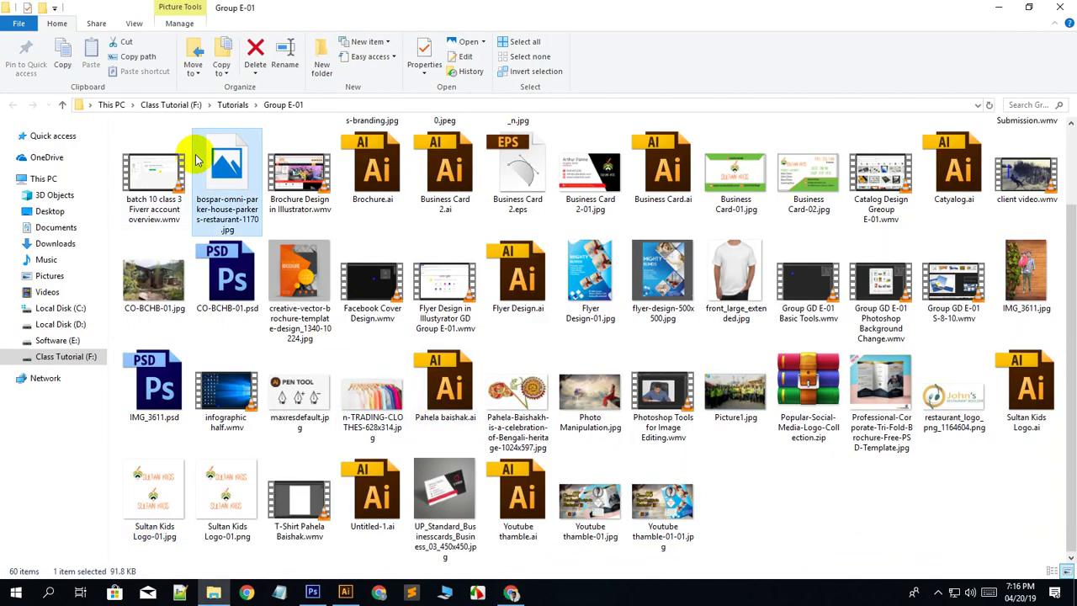
pyautogui.moveTo(196, 160)
pyautogui.mouseDown()
pyautogui.moveTo(210, 164)
pyautogui.moveTo(276, 553)
pyautogui.moveTo(309, 589)
pyautogui.moveTo(597, 322)
pyautogui.moveTo(697, 48)
pyautogui.moveTo(703, 55)
pyautogui.mouseUp()
pyautogui.click(540, 229)
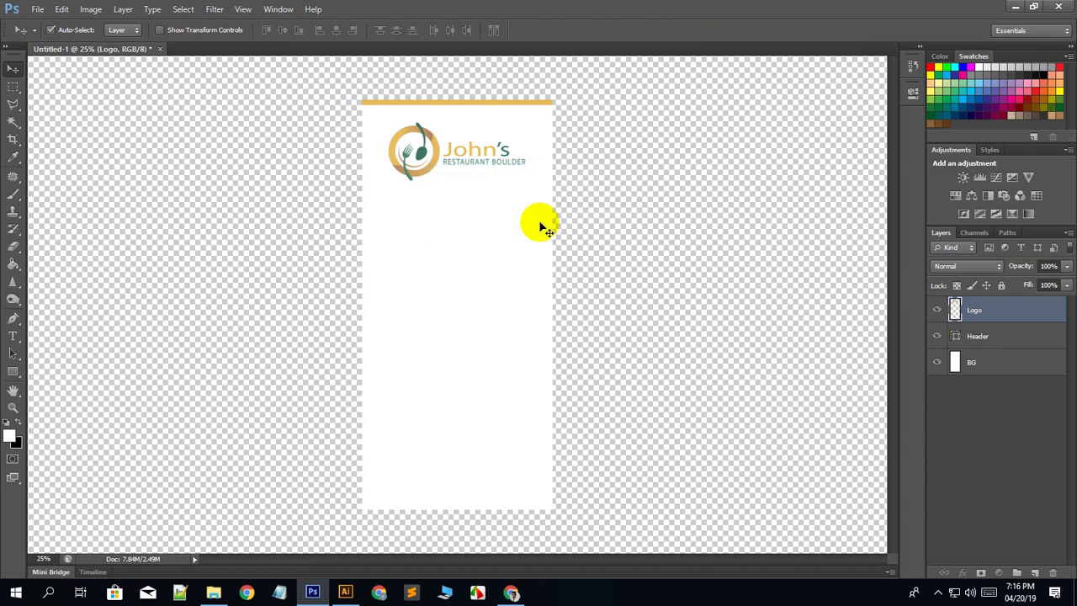
# Switch back to Chrome and preview the resturant-bar-1 image from Guldsmeden Hotels among the related restaurant photos.
pyautogui.click(512, 593)
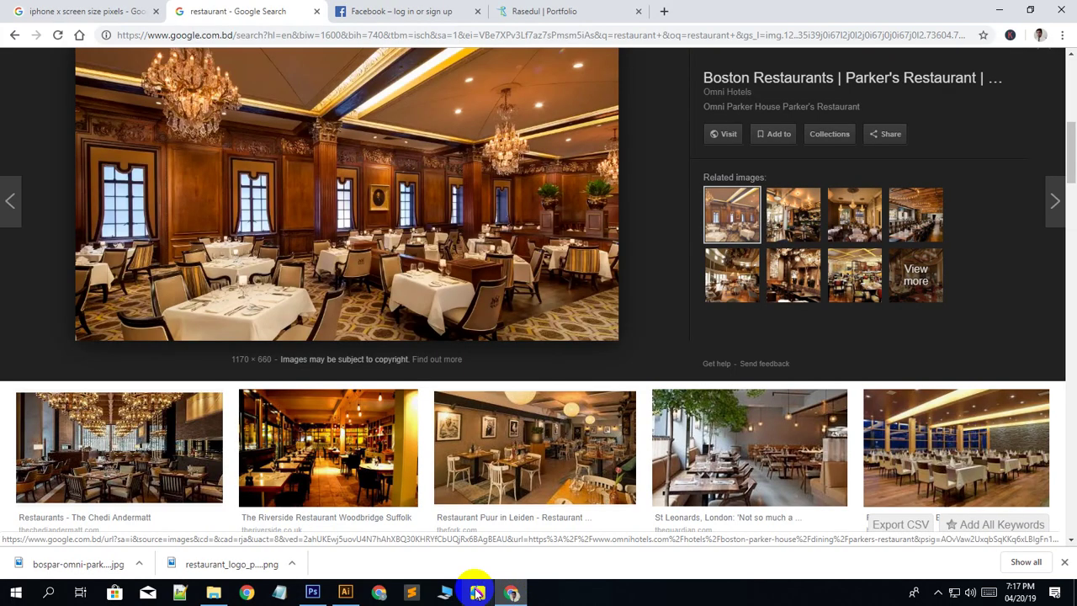
pyautogui.scroll(-1, 362, 360)
pyautogui.scroll(1, 366, 360)
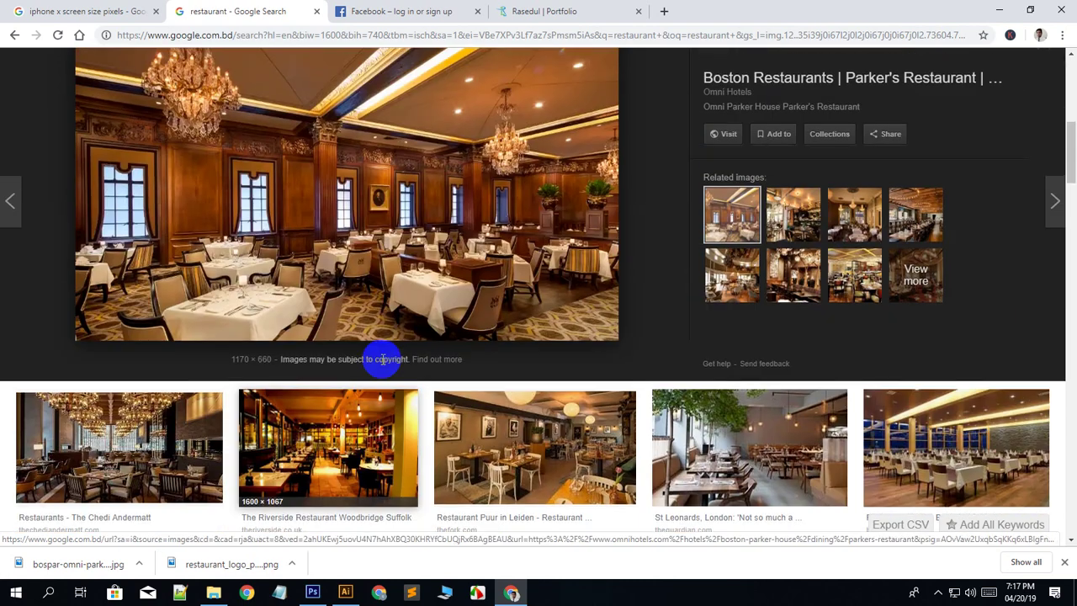
pyautogui.click(782, 234)
pyautogui.scroll(1, 480, 365)
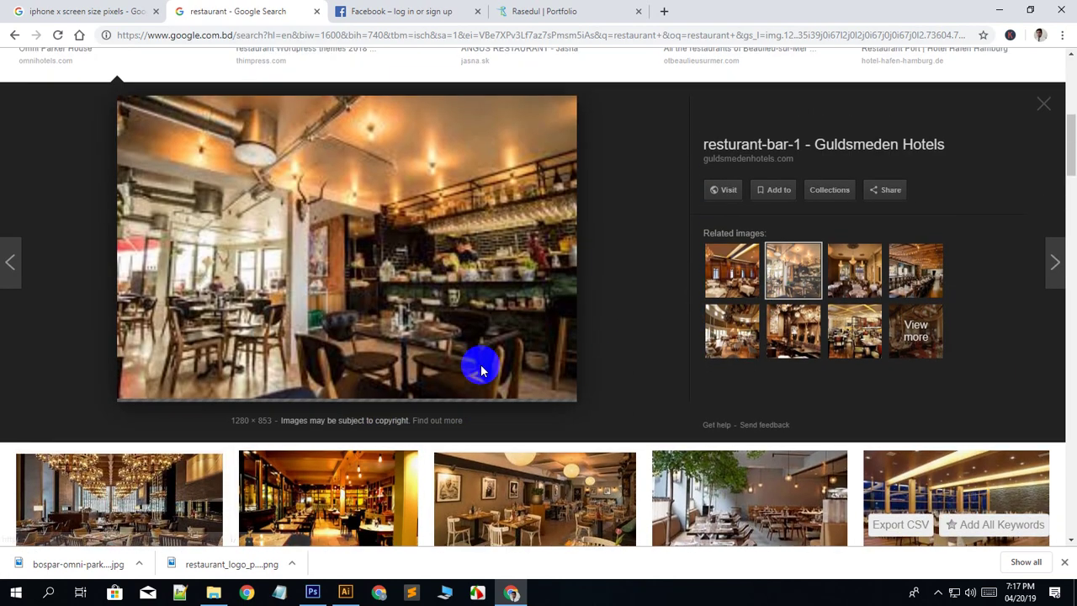
# Preview the New Orleans restaurants photo and the 1140x680px Restaurant photo among the related images, and browse further restaurant results.
pyautogui.click(846, 286)
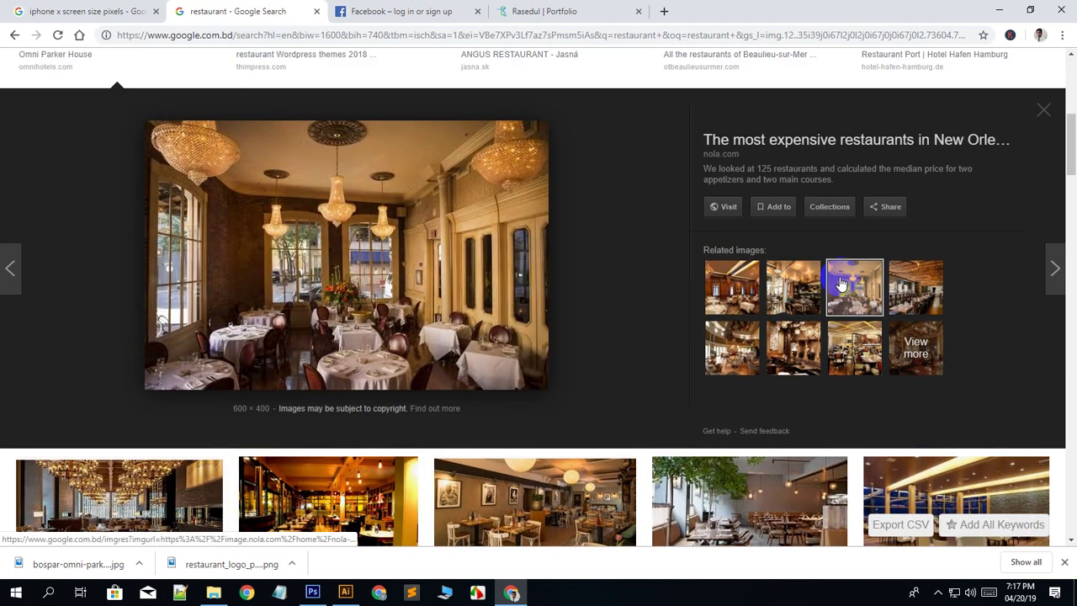
pyautogui.click(786, 351)
pyautogui.scroll(2, 259, 309)
pyautogui.scroll(-2, 259, 310)
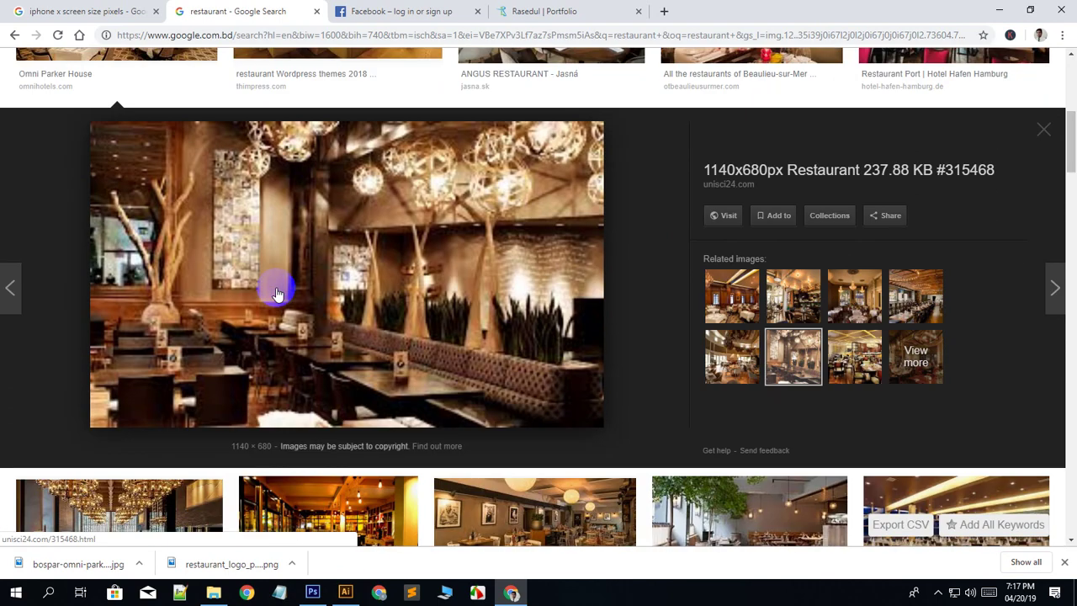
pyautogui.scroll(-4, 294, 353)
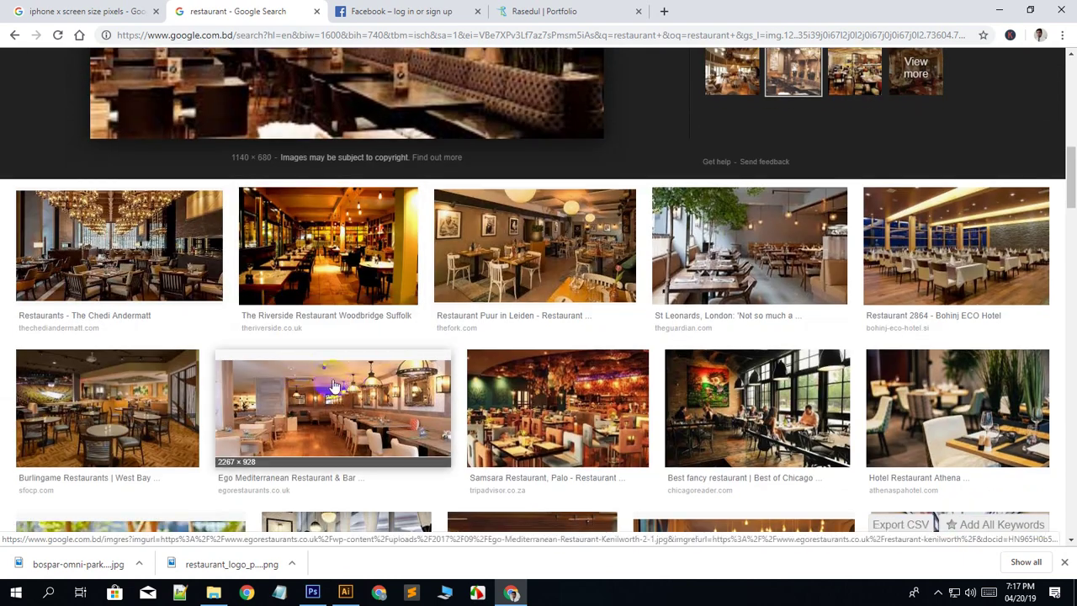
# Preview The Riverside Restaurant Woodbridge Suffolk photo and save it as Inside-Restaurant.jpg in the Group E-01 folder.
pyautogui.click(296, 262)
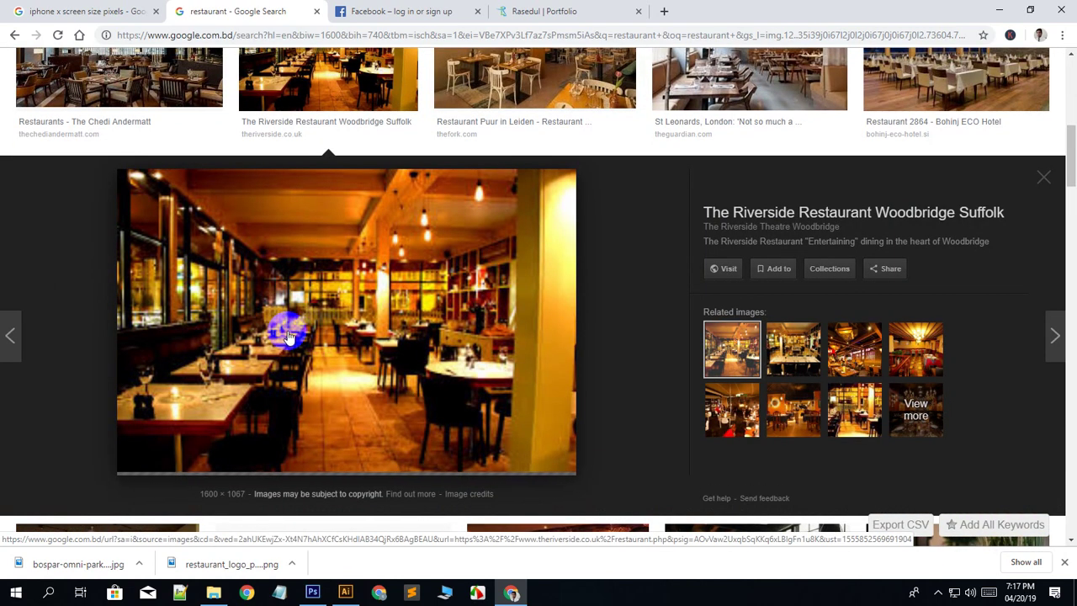
pyautogui.scroll(-3, 289, 335)
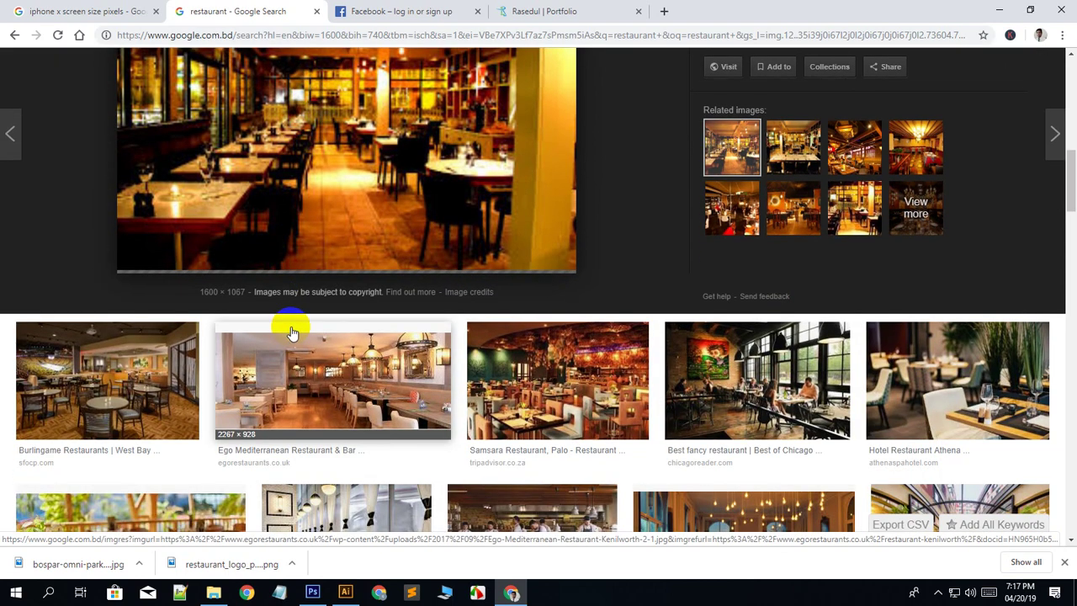
pyautogui.scroll(1, 276, 332)
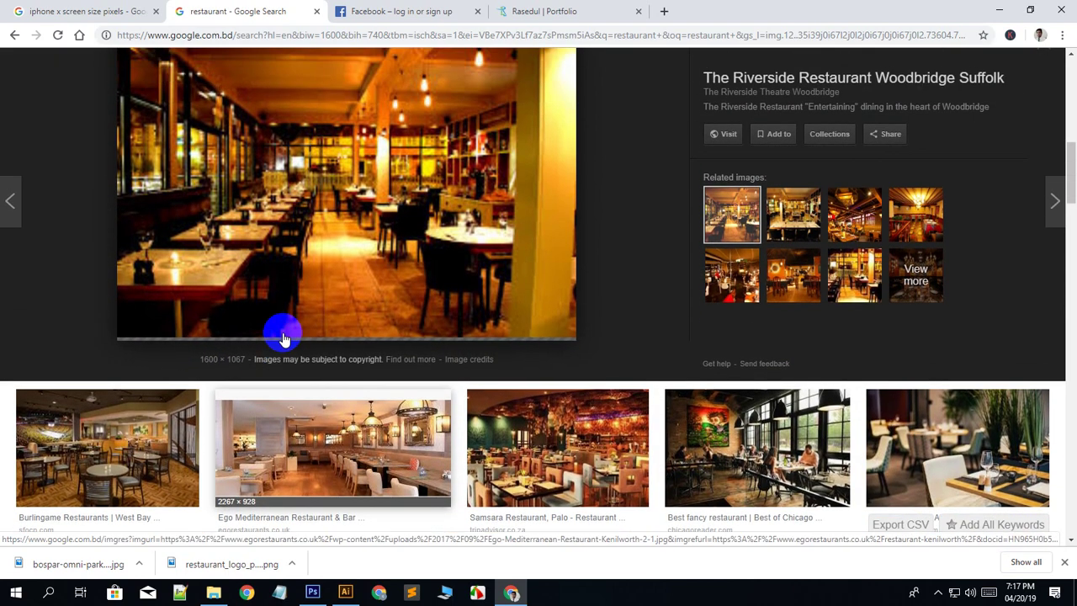
pyautogui.scroll(2, 284, 337)
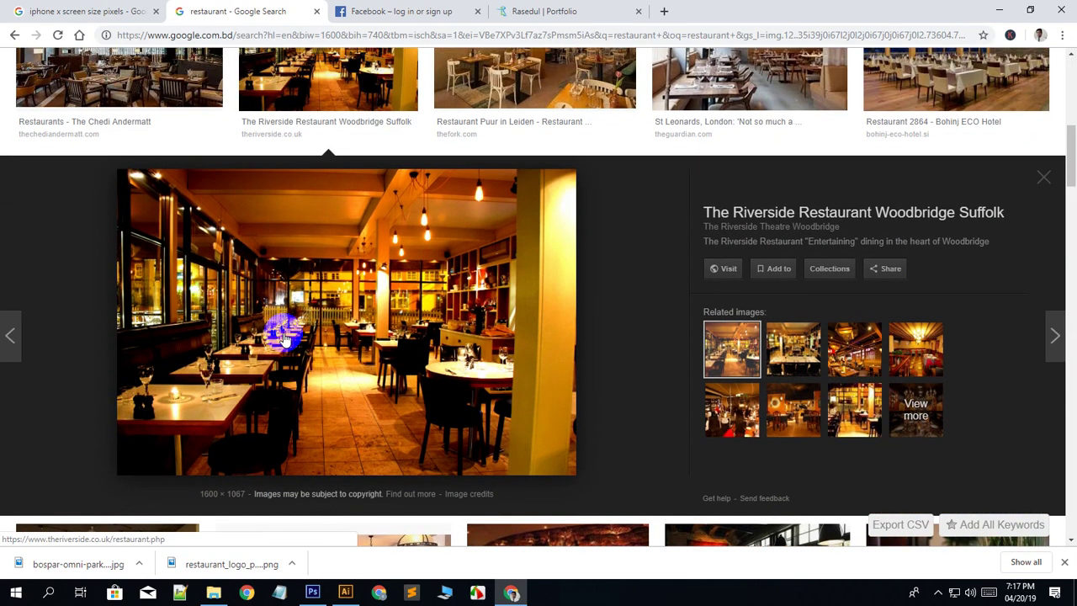
pyautogui.rightClick(307, 241)
pyautogui.click(377, 368)
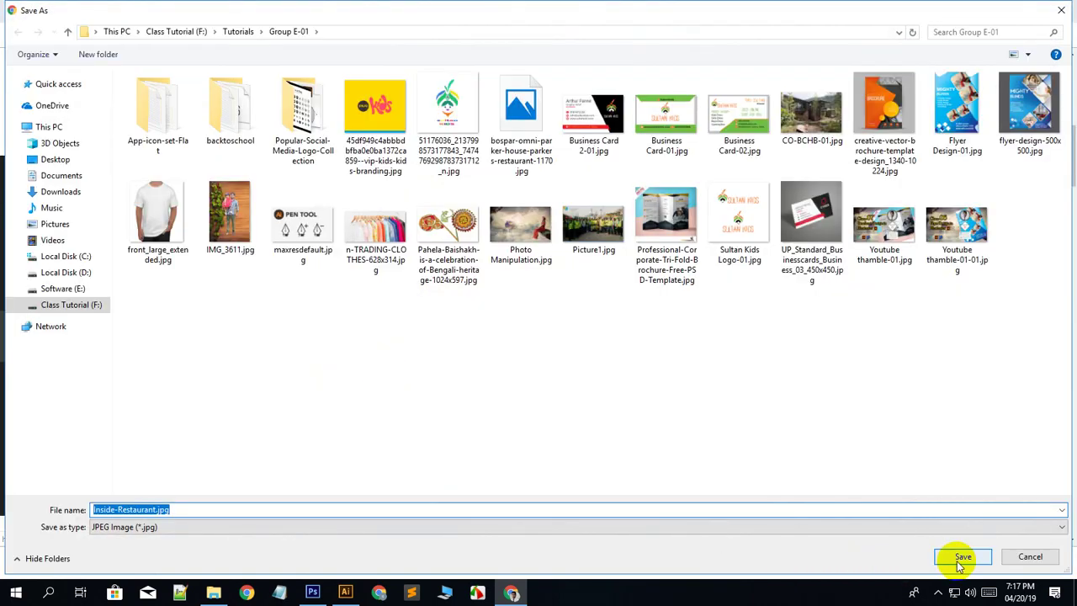
pyautogui.click(959, 557)
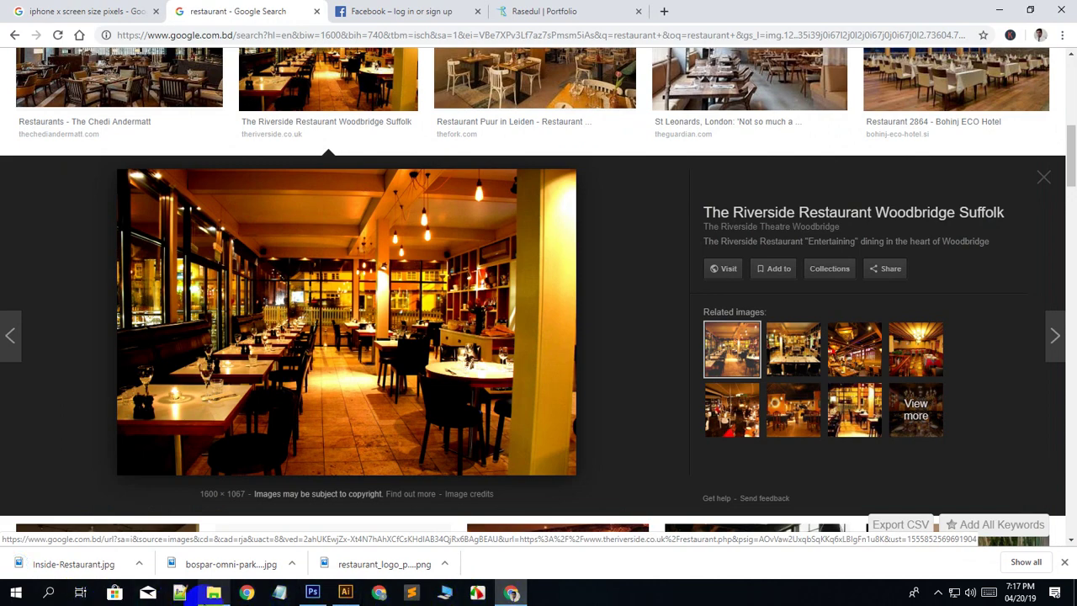
# Switch to File Explorer, refresh the Group E-01 folder, and open Inside-Restaurant.jpg as its own document in Photoshop.
pyautogui.click(215, 594)
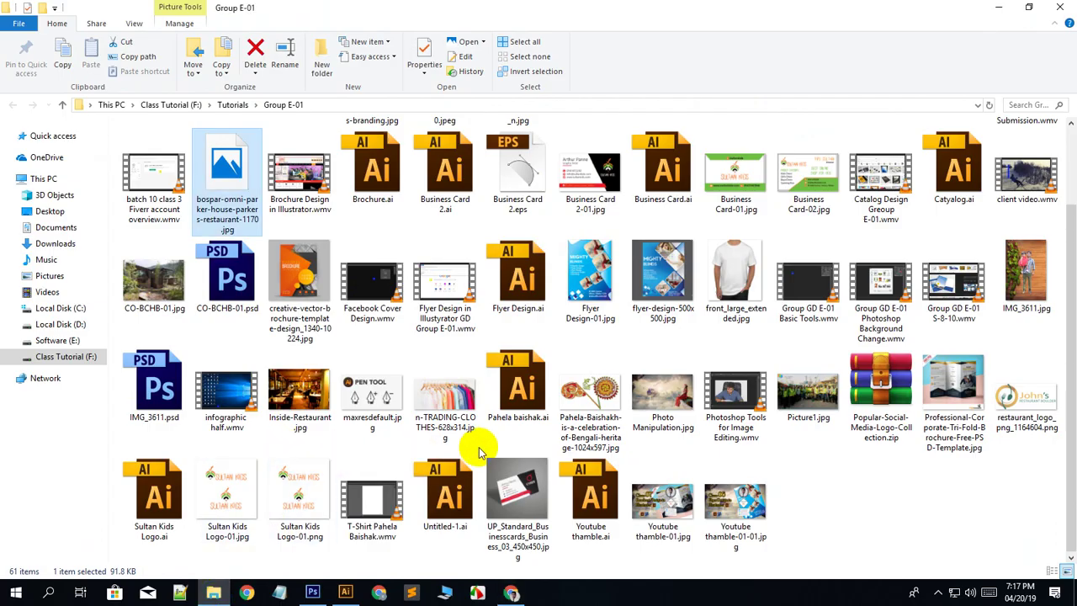
pyautogui.click(848, 497)
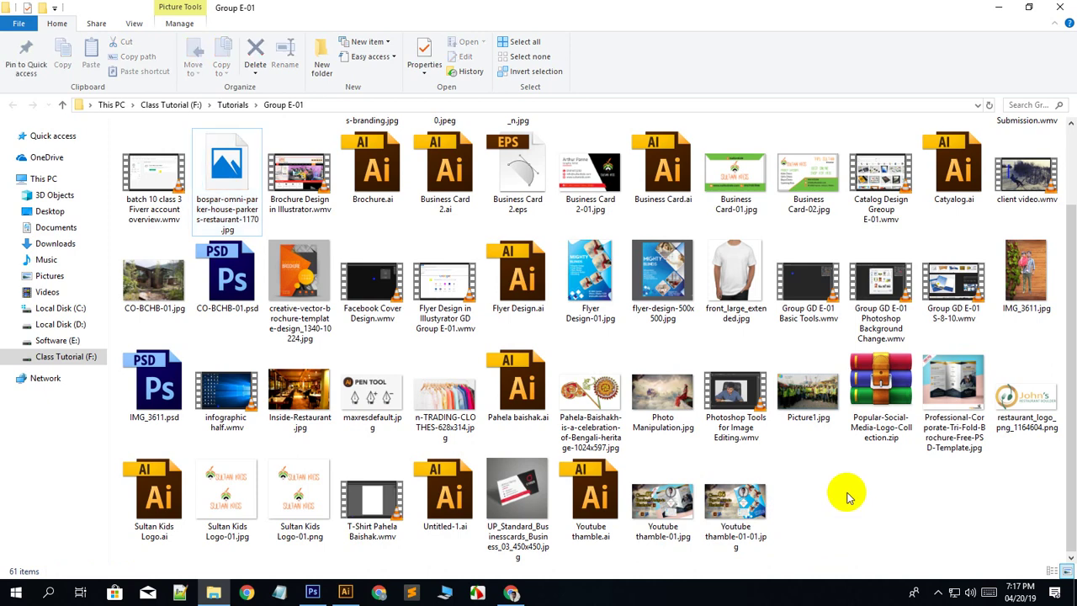
pyautogui.rightClick(848, 496)
pyautogui.click(866, 356)
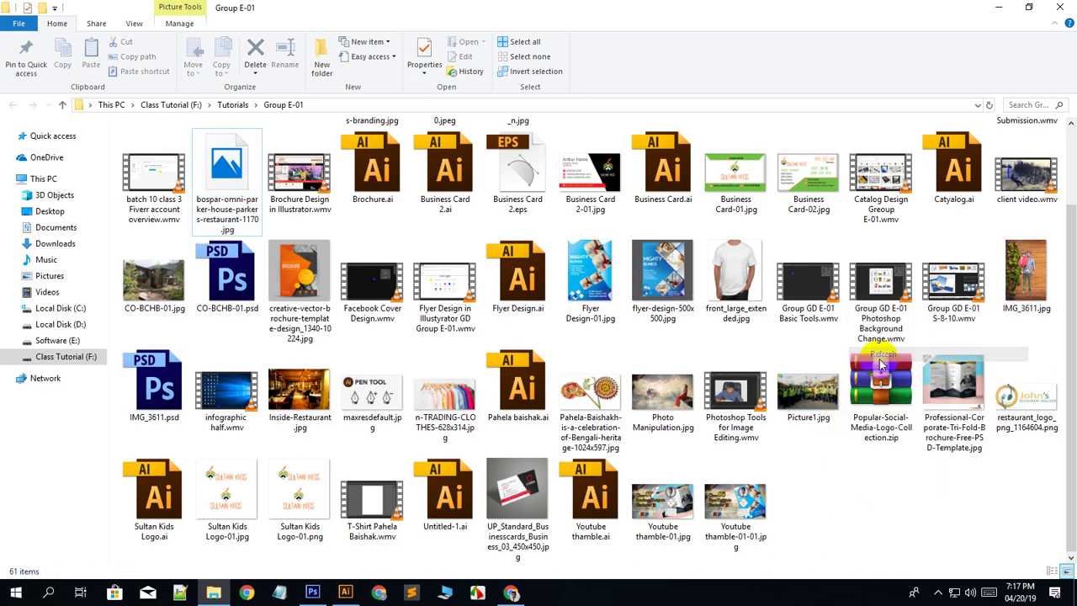
pyautogui.scroll(-2, 831, 486)
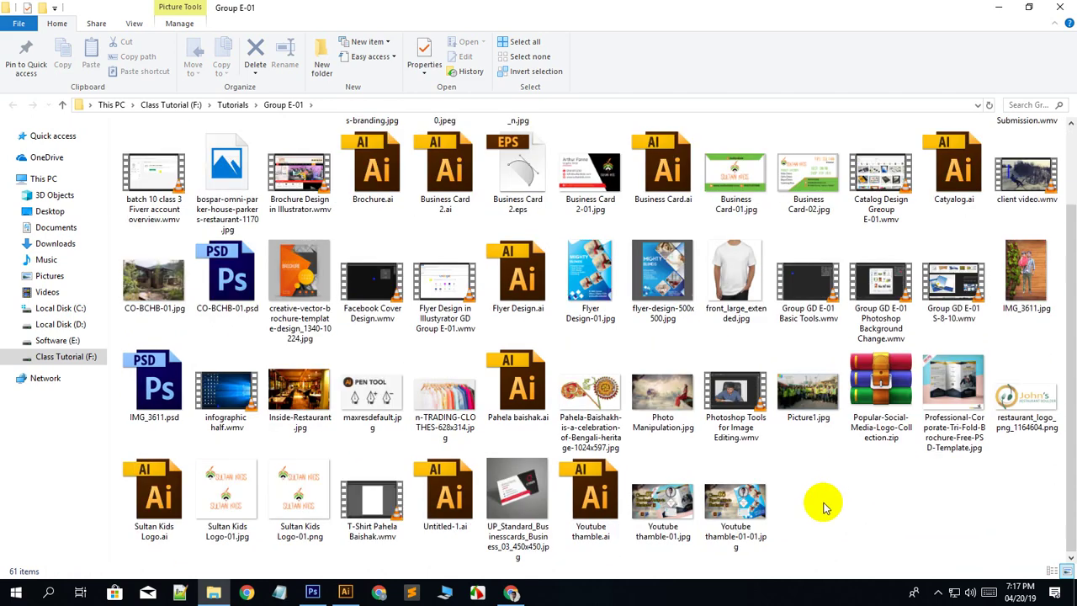
pyautogui.scroll(2, 816, 509)
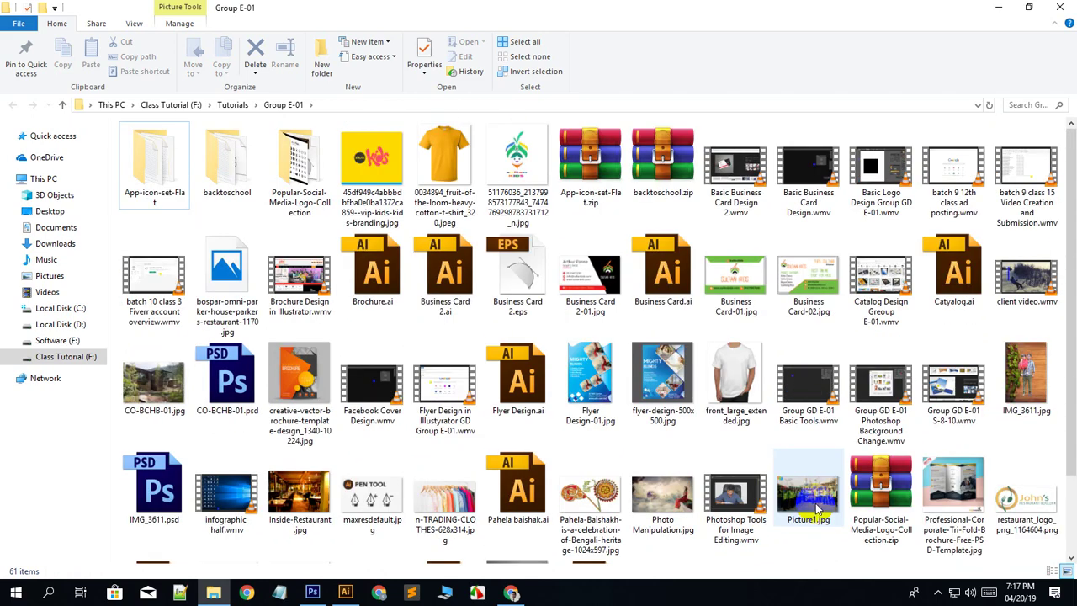
pyautogui.scroll(-2, 814, 505)
pyautogui.click(290, 383)
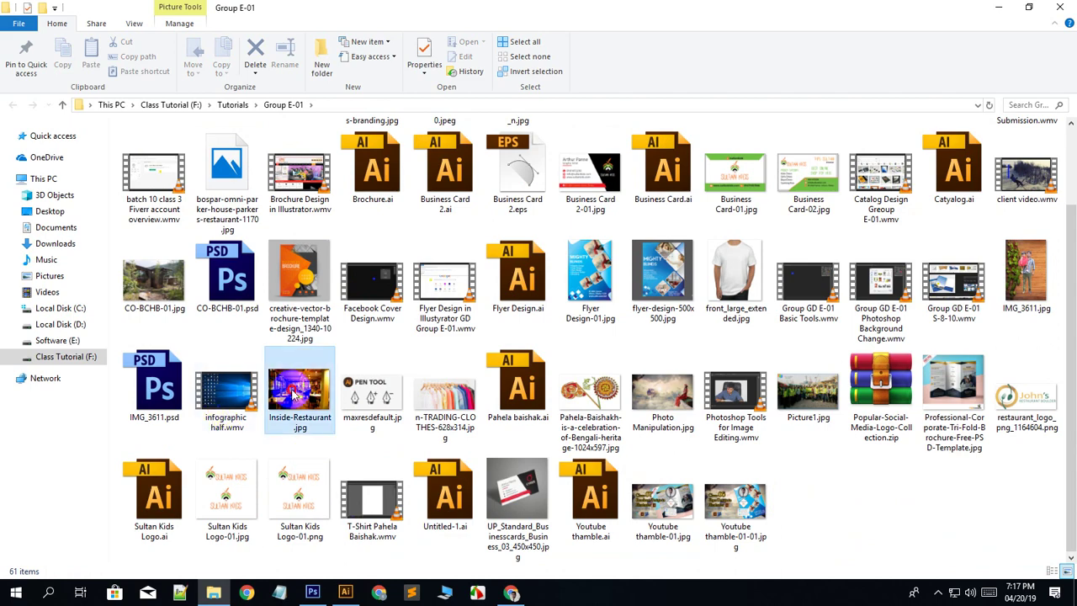
pyautogui.moveTo(290, 382); pyautogui.dragTo(626, 51)
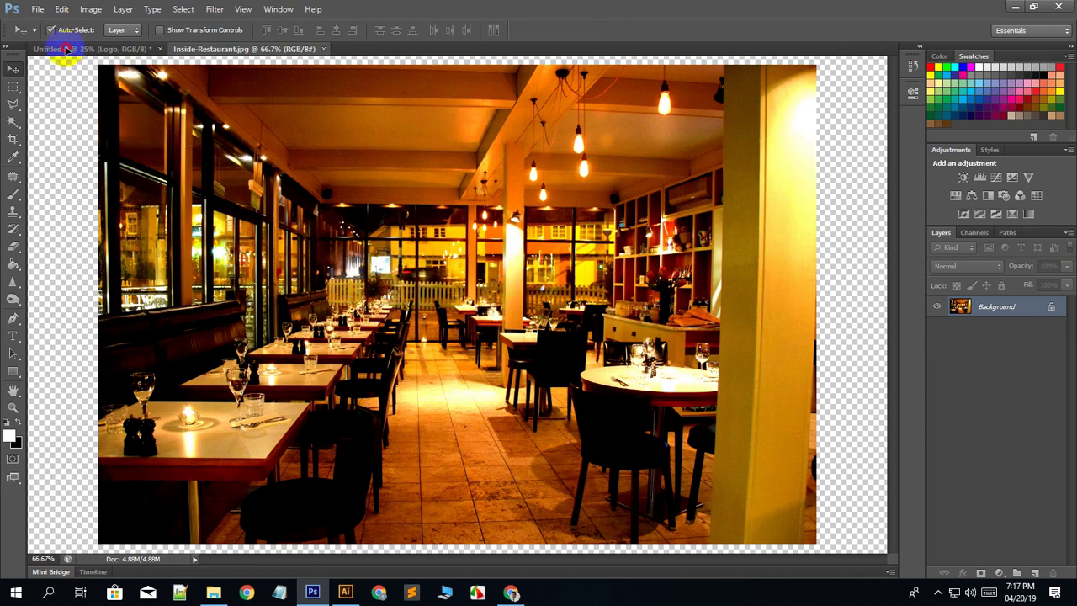
# Copy the restaurant photo into the Untitled-1 app screen, place its layer directly below Logo, and move the photo up behind the logo.
pyautogui.moveTo(66, 48); pyautogui.dragTo(433, 259)
pyautogui.moveTo(998, 312); pyautogui.dragTo(994, 359)
pyautogui.moveTo(454, 271); pyautogui.dragTo(457, 214)
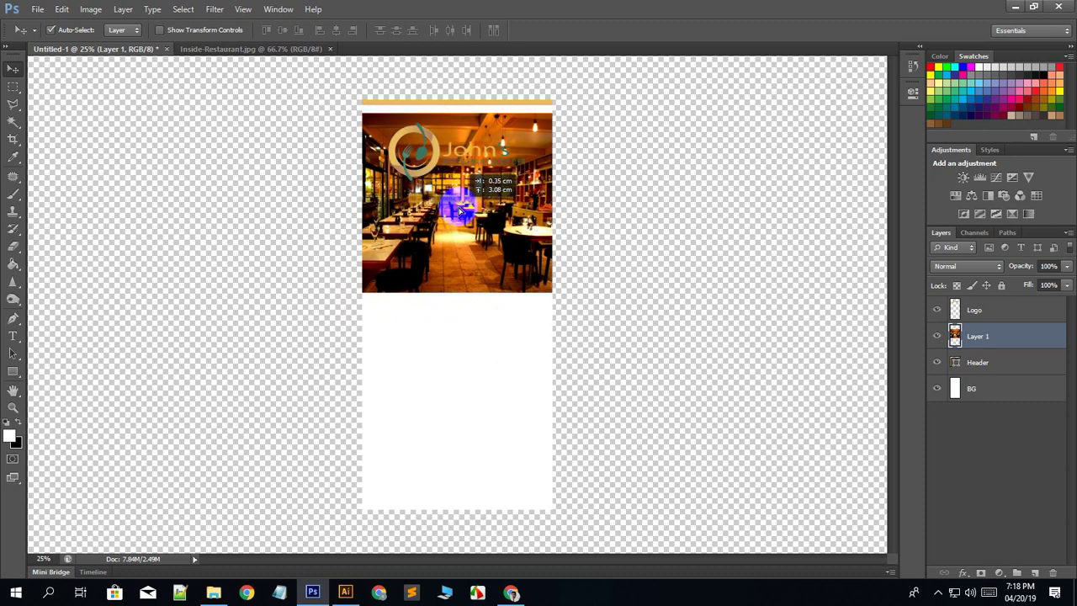
# Bring the Header layer to the front of the layer stack and align the restaurant photo with the canvas's upper edge.
pyautogui.moveTo(981, 372); pyautogui.dragTo(994, 306)
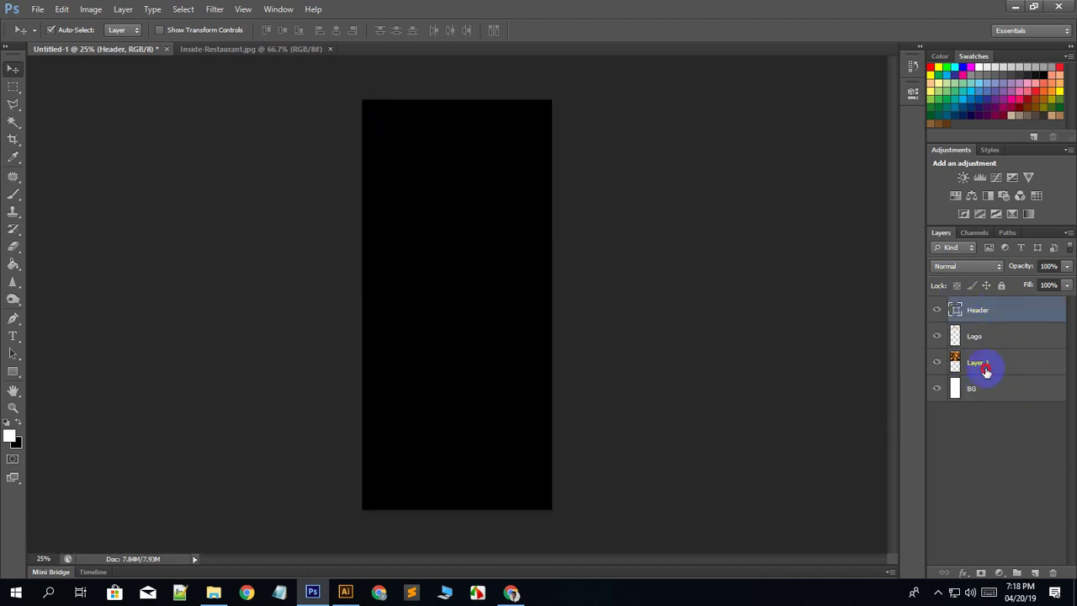
pyautogui.click(985, 371)
pyautogui.moveTo(461, 180); pyautogui.dragTo(469, 182)
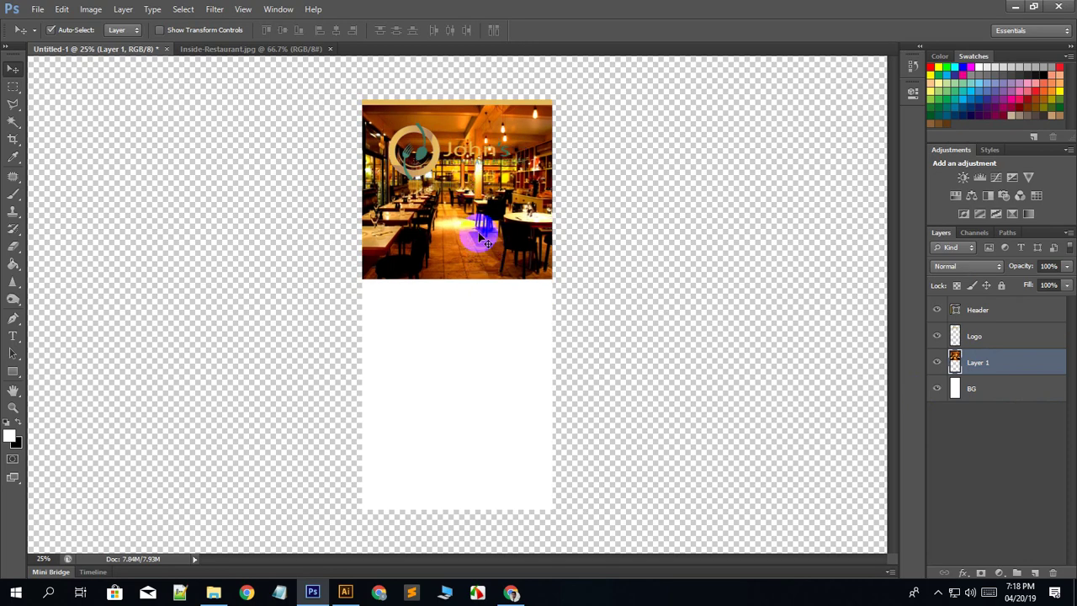
# Scale the restaurant photo to about 129% with Free Transform, reposition it across the canvas, and lower its layer opacity to 31%.
pyautogui.hotkey('ctrl', 't')
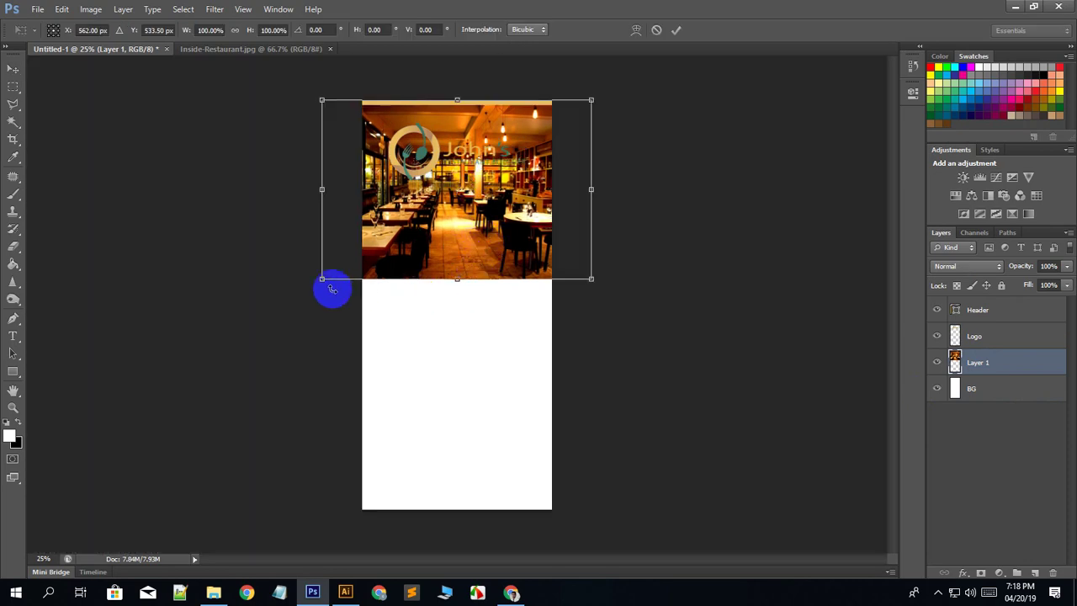
pyautogui.moveTo(322, 277); pyautogui.dragTo(308, 323)
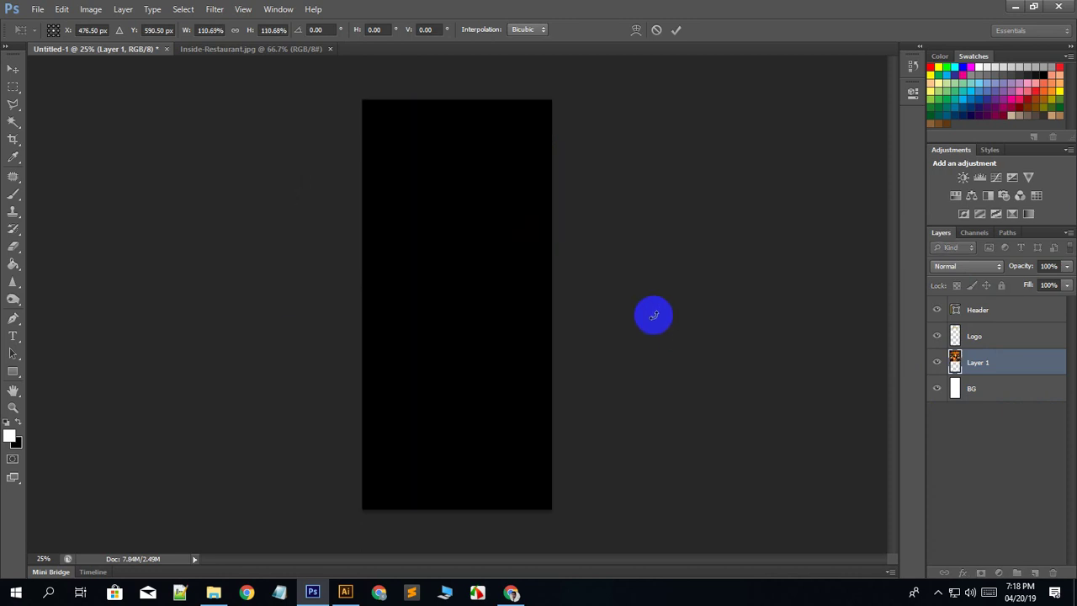
pyautogui.moveTo(593, 303); pyautogui.dragTo(623, 364)
pyautogui.moveTo(505, 259); pyautogui.dragTo(493, 263)
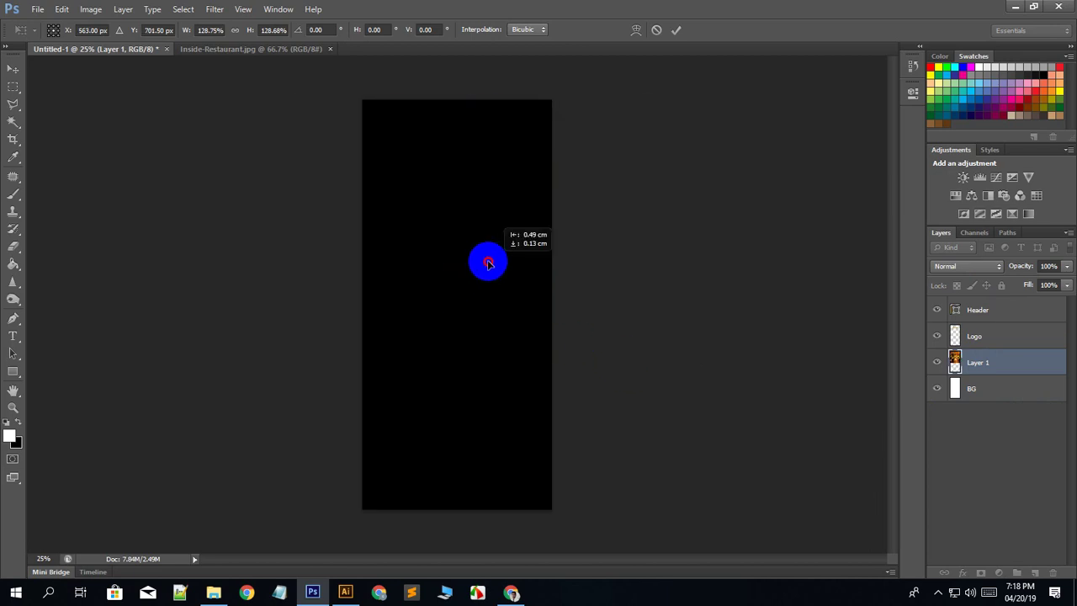
pyautogui.doubleClick(541, 305)
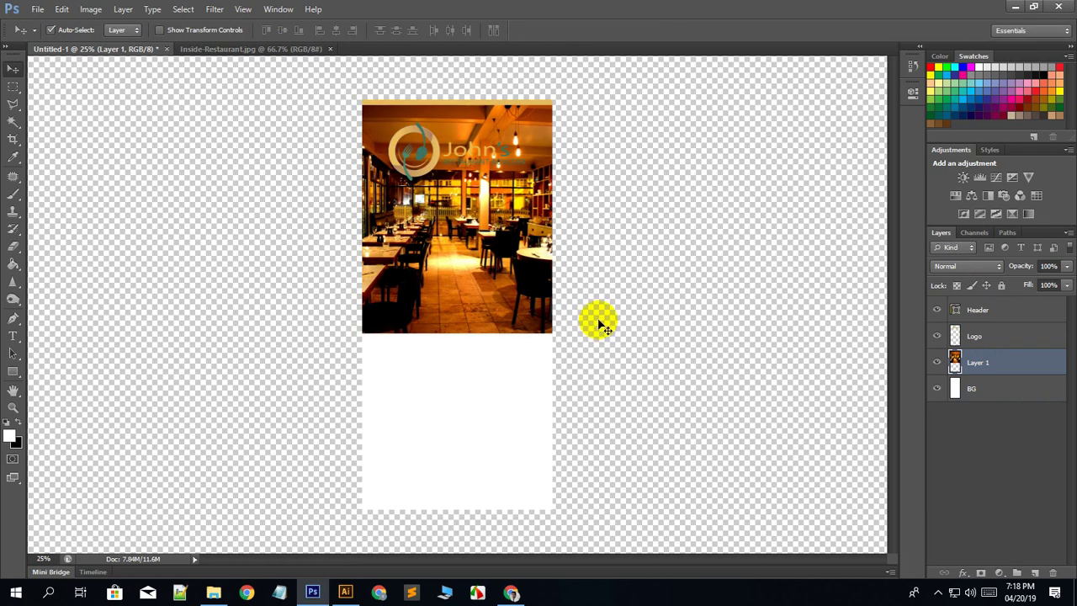
pyautogui.moveTo(596, 316)
pyautogui.mouseDown()
pyautogui.moveTo(514, 261)
pyautogui.moveTo(667, 286)
pyautogui.mouseUp()
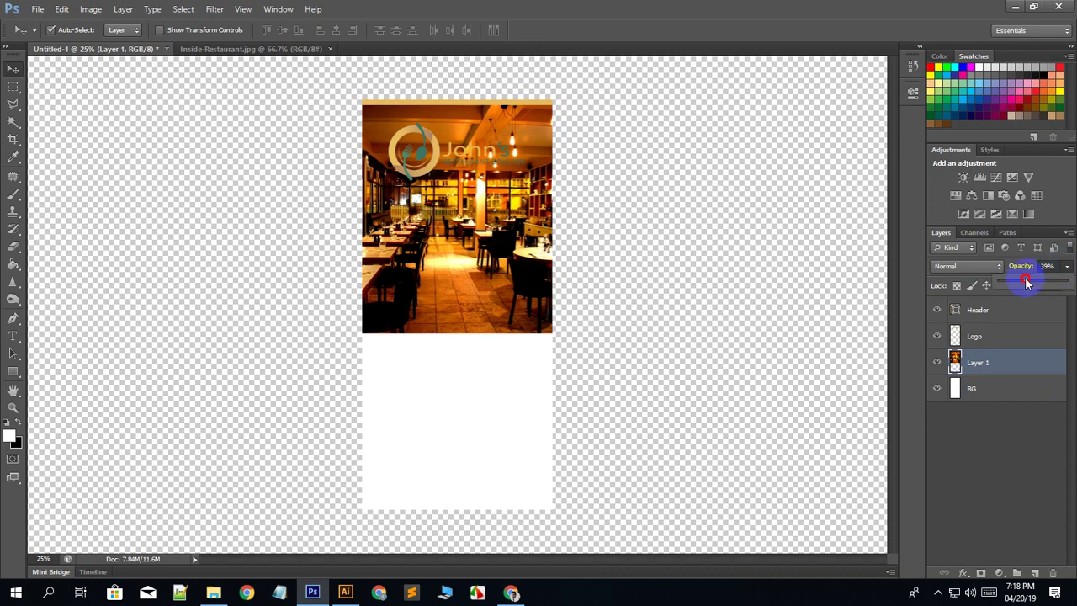
pyautogui.moveTo(1024, 282); pyautogui.dragTo(1019, 283)
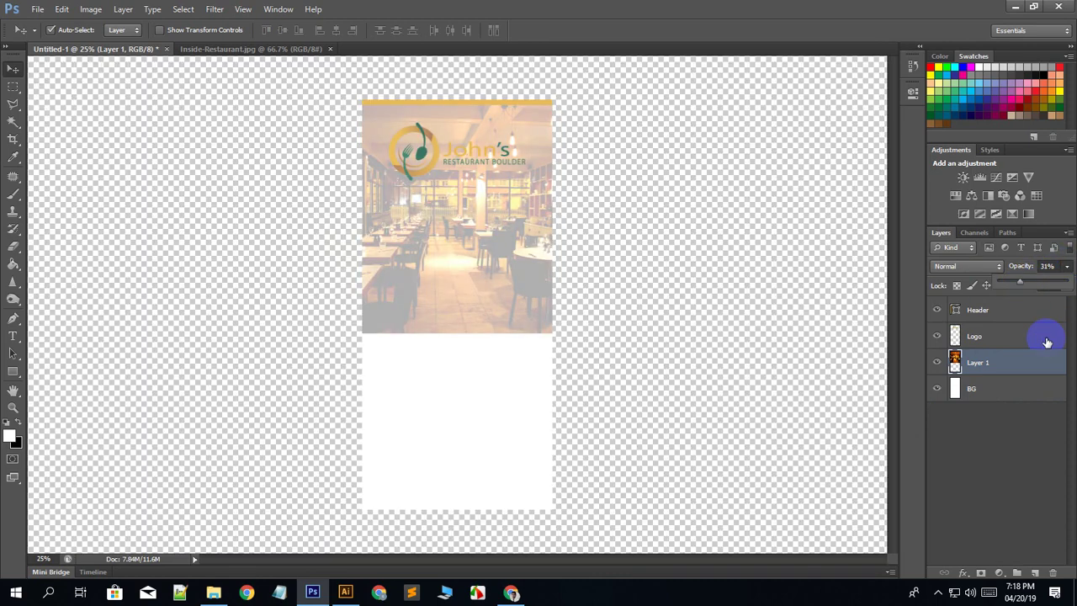
# Fill the BG layer with black and lower the restaurant photo layer's opacity to about 22%.
pyautogui.click(1001, 390)
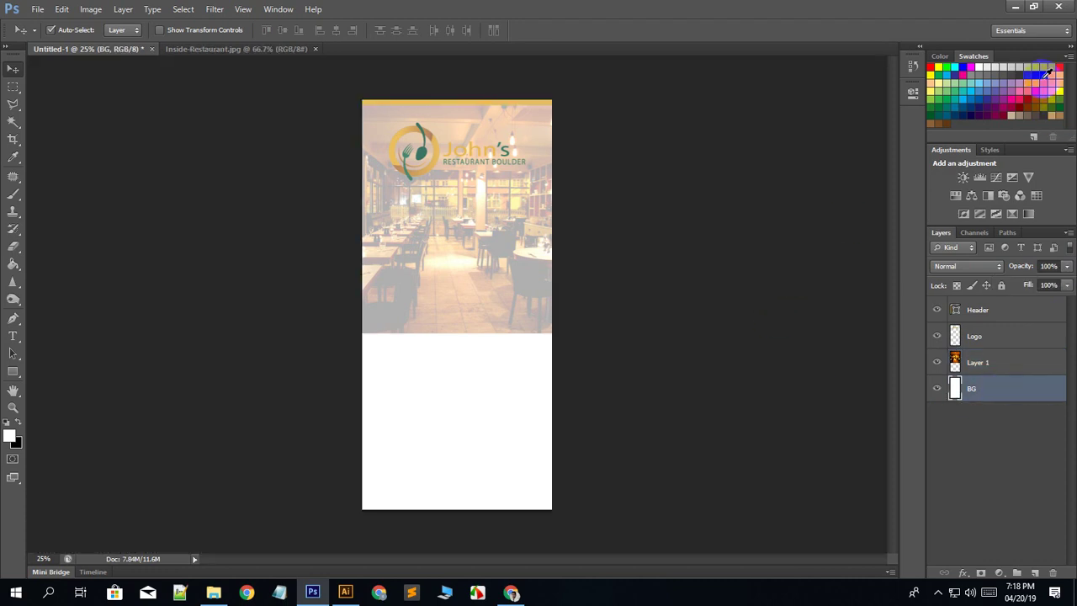
pyautogui.click(11, 267)
pyautogui.click(502, 415)
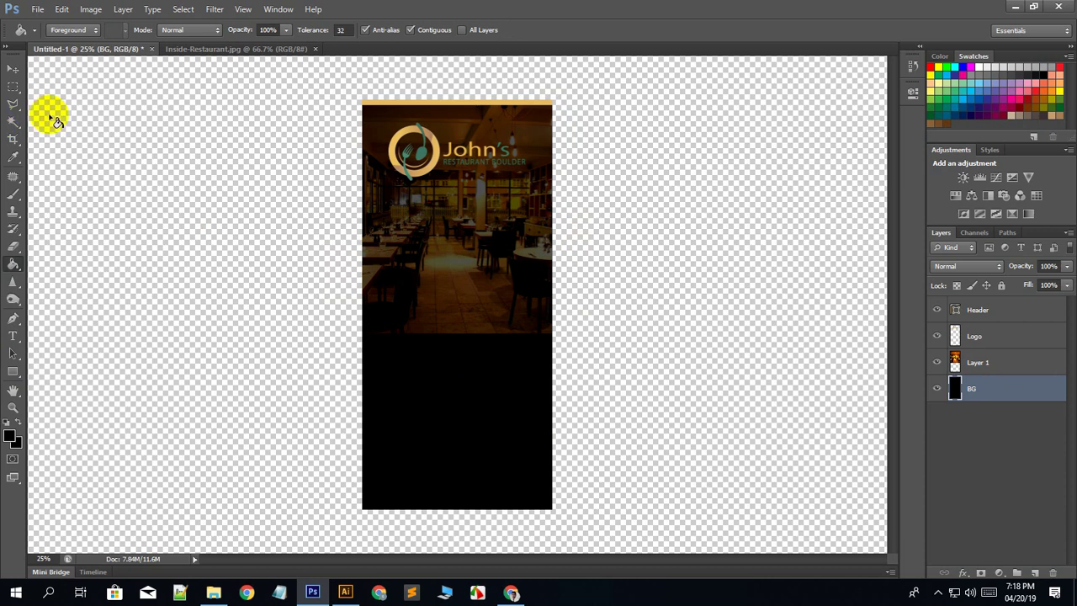
pyautogui.click(13, 68)
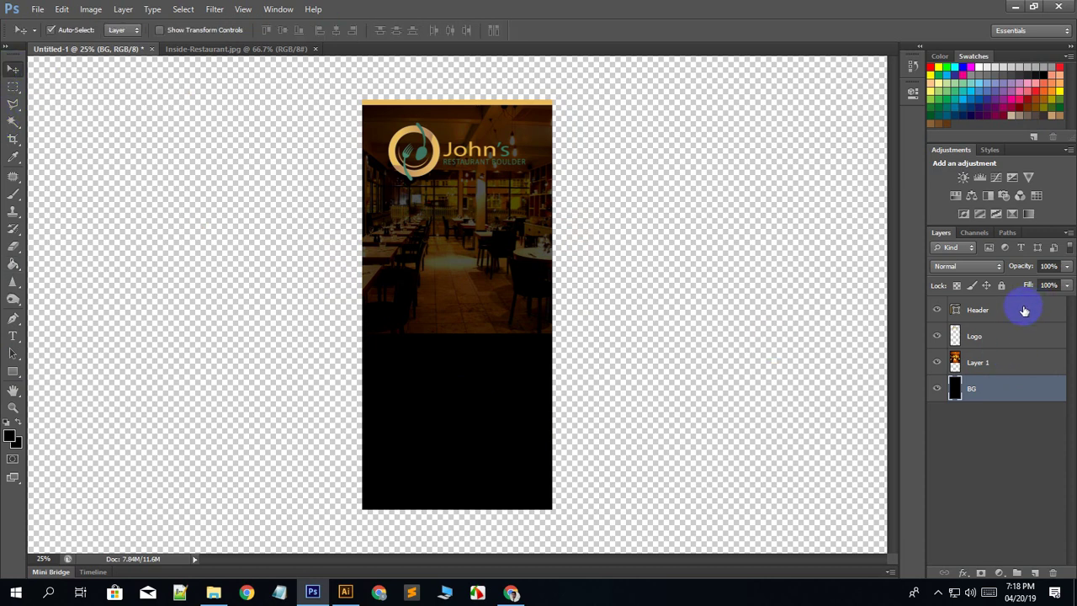
pyautogui.click(1016, 362)
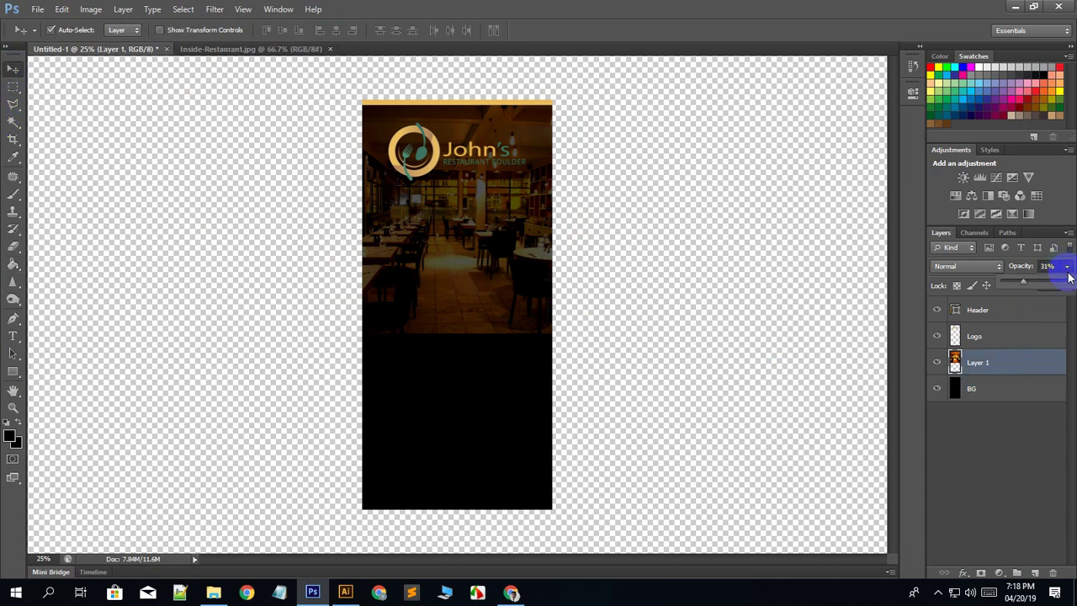
pyautogui.moveTo(1027, 282); pyautogui.dragTo(1016, 284)
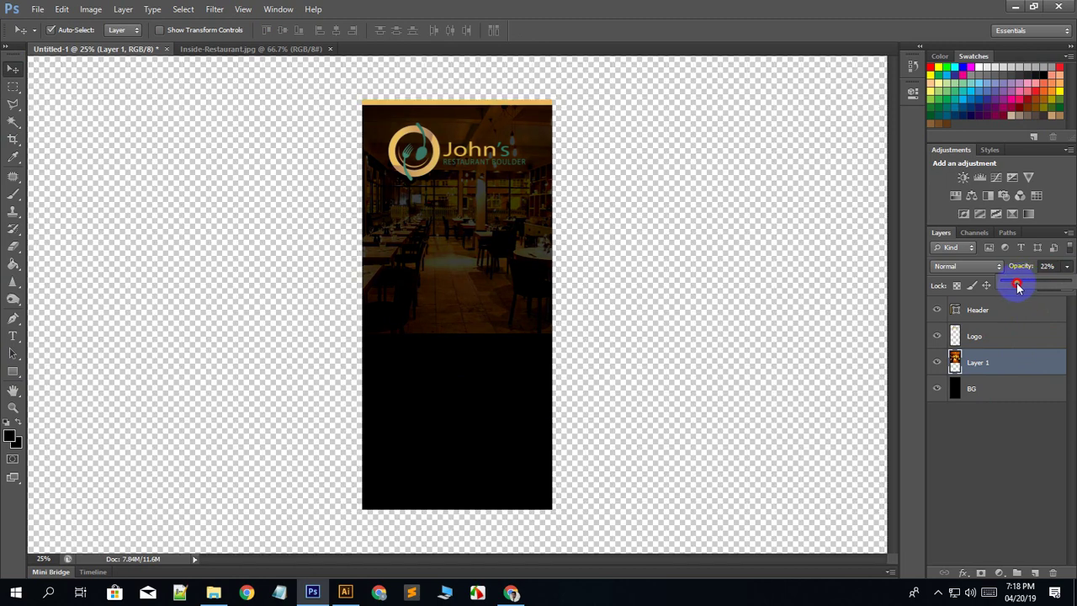
# Add an Outer Glow effect to the Logo layer with a size of 54 px and white (ffffff) as the glow color.
pyautogui.click(427, 159)
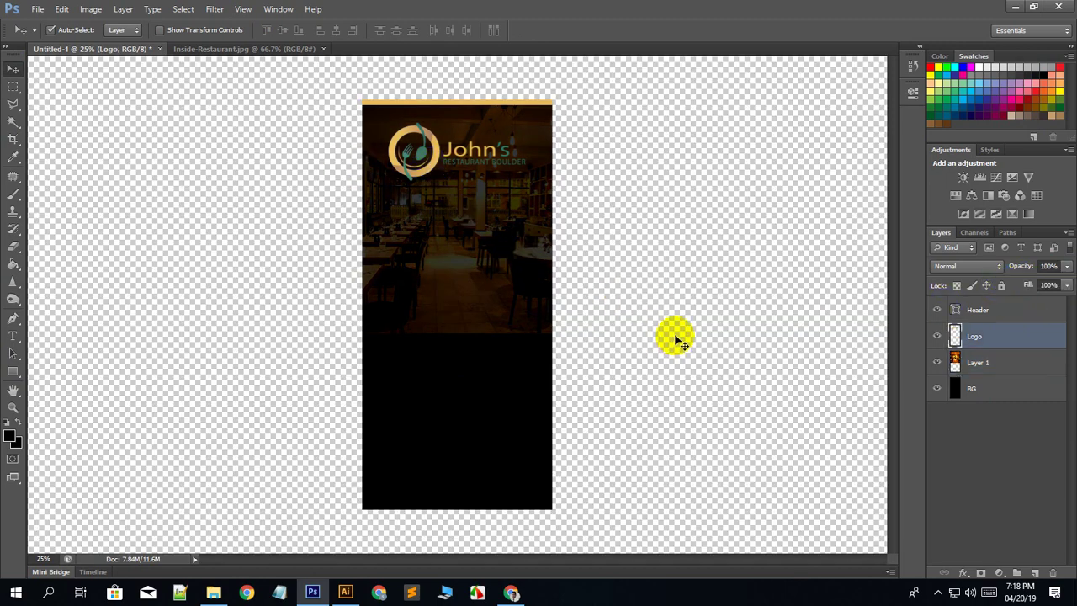
pyautogui.doubleClick(1036, 336)
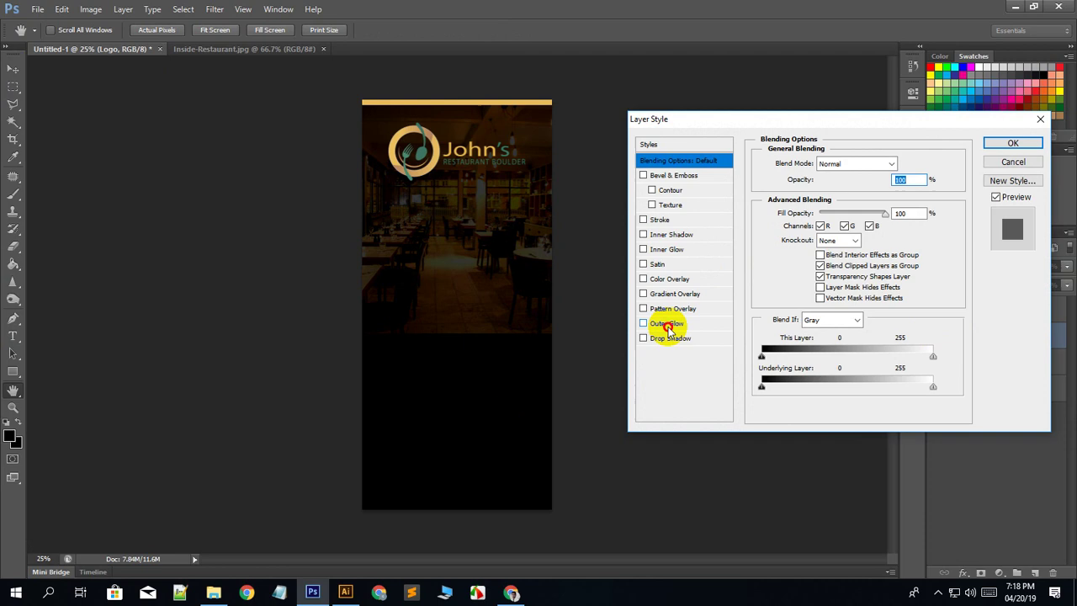
pyautogui.click(668, 325)
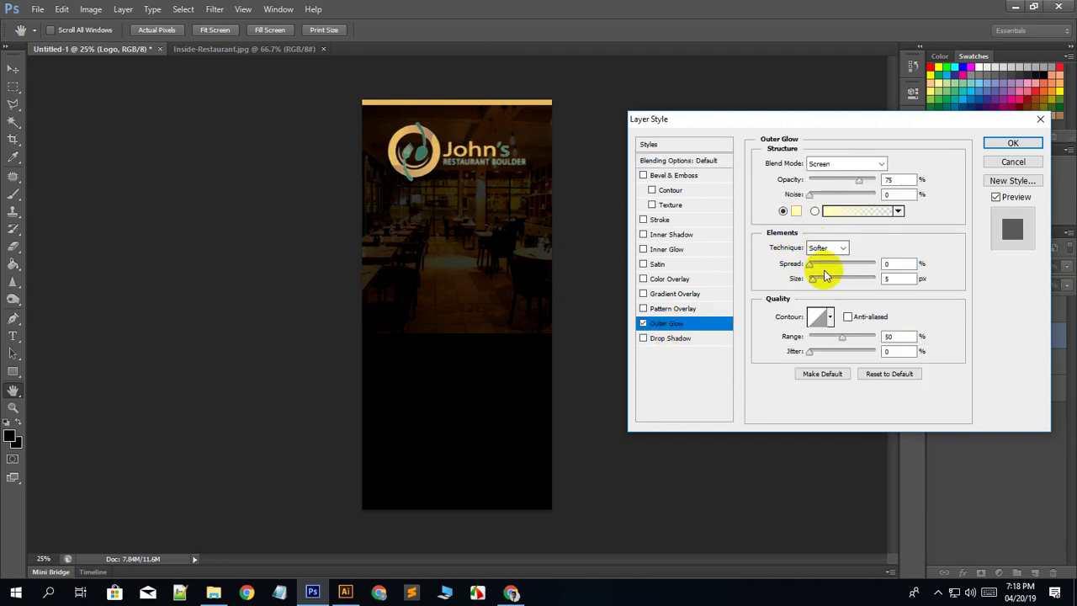
pyautogui.moveTo(815, 282)
pyautogui.mouseDown()
pyautogui.moveTo(882, 282)
pyautogui.moveTo(826, 281)
pyautogui.mouseUp()
pyautogui.click(795, 212)
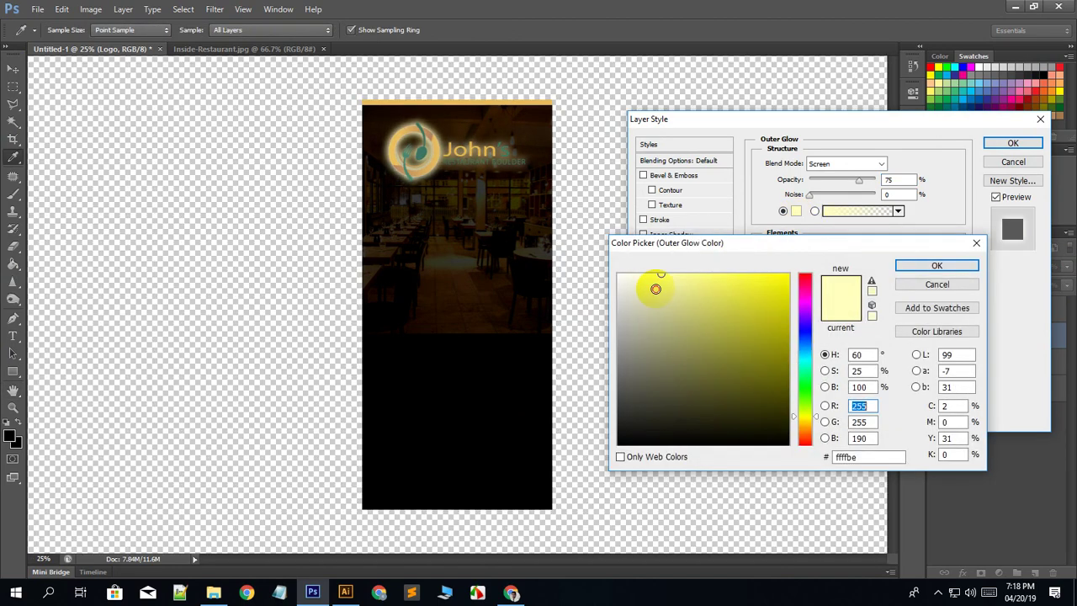
pyautogui.moveTo(654, 288); pyautogui.dragTo(600, 269)
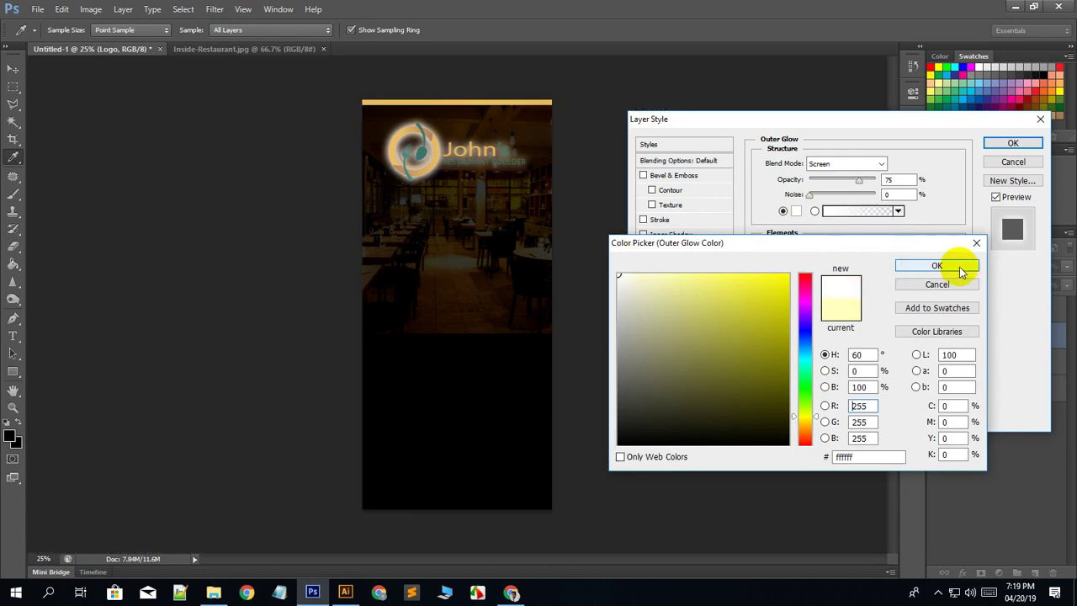
pyautogui.click(954, 265)
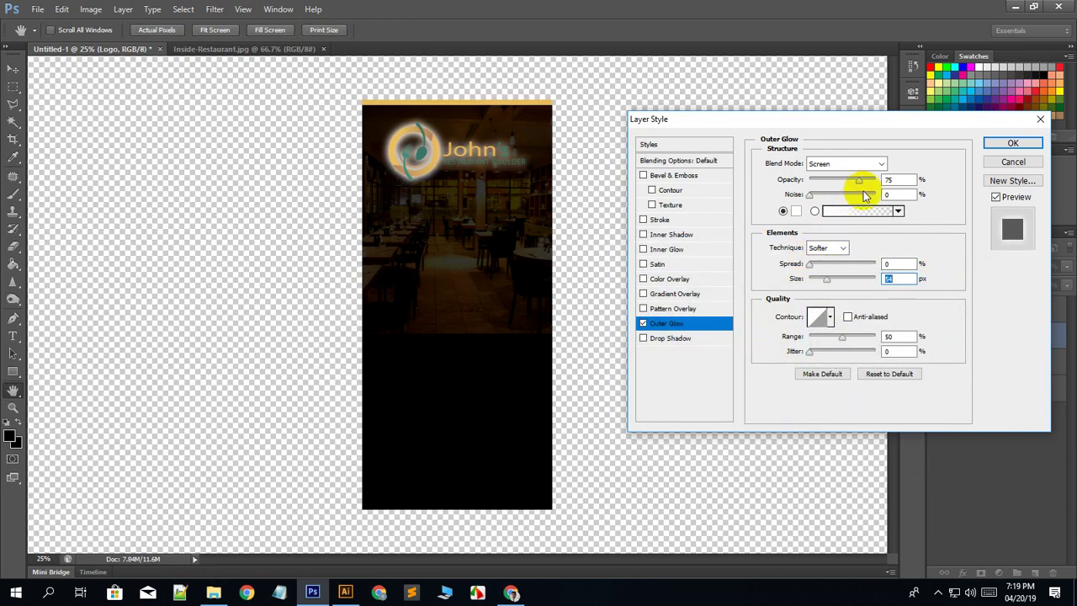
# Reduce the logo's outer glow to 17% opacity, enlarge its size to 81 px, and apply the layer style.
pyautogui.moveTo(852, 182); pyautogui.dragTo(828, 191)
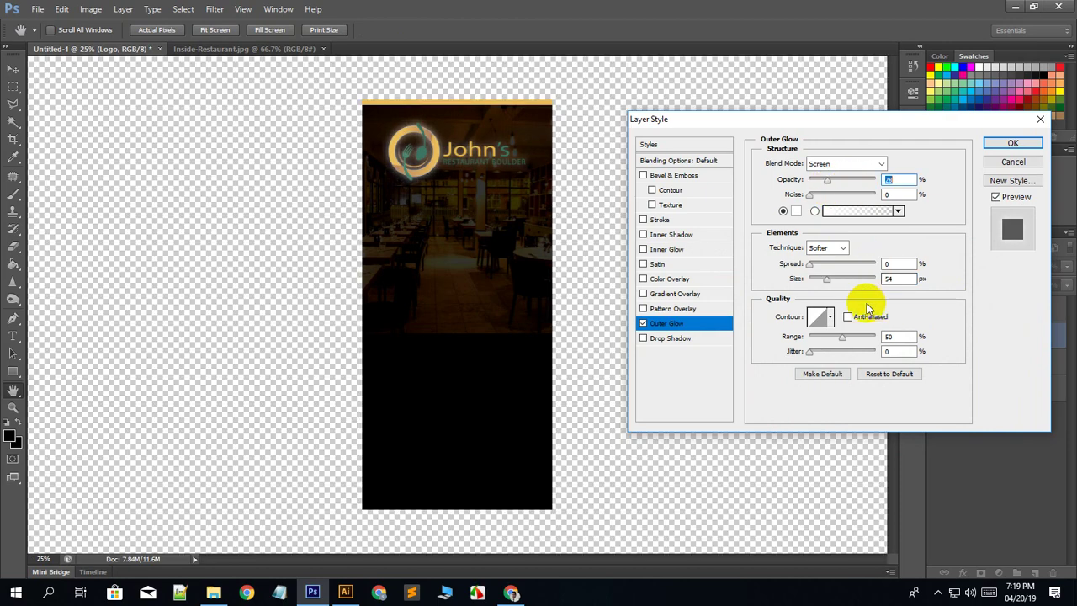
pyautogui.moveTo(840, 283); pyautogui.dragTo(834, 284)
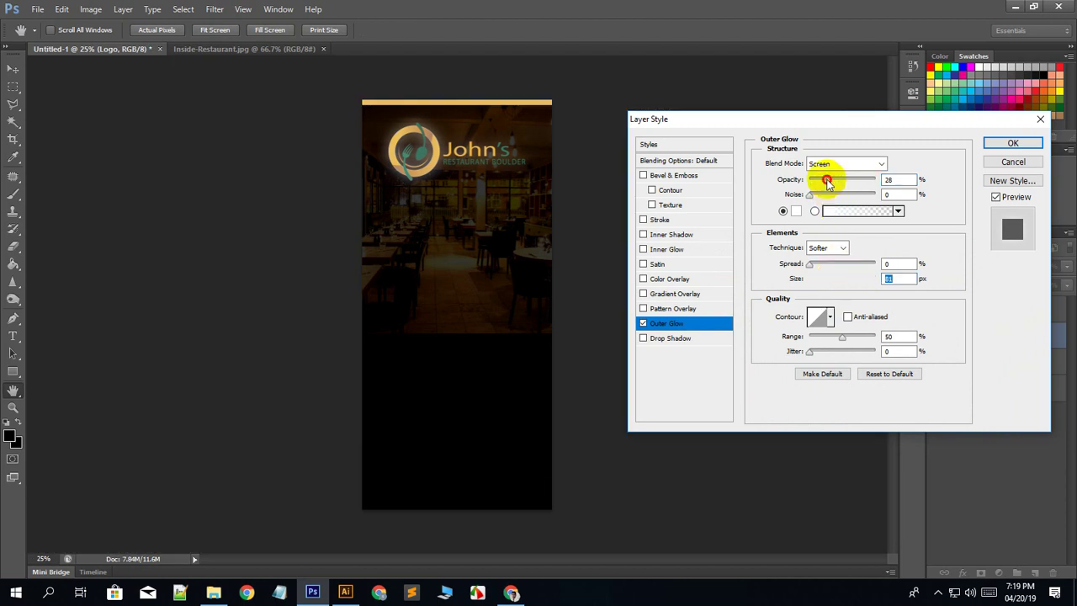
pyautogui.moveTo(828, 183)
pyautogui.mouseDown()
pyautogui.moveTo(839, 176)
pyautogui.moveTo(825, 188)
pyautogui.moveTo(817, 180)
pyautogui.mouseUp()
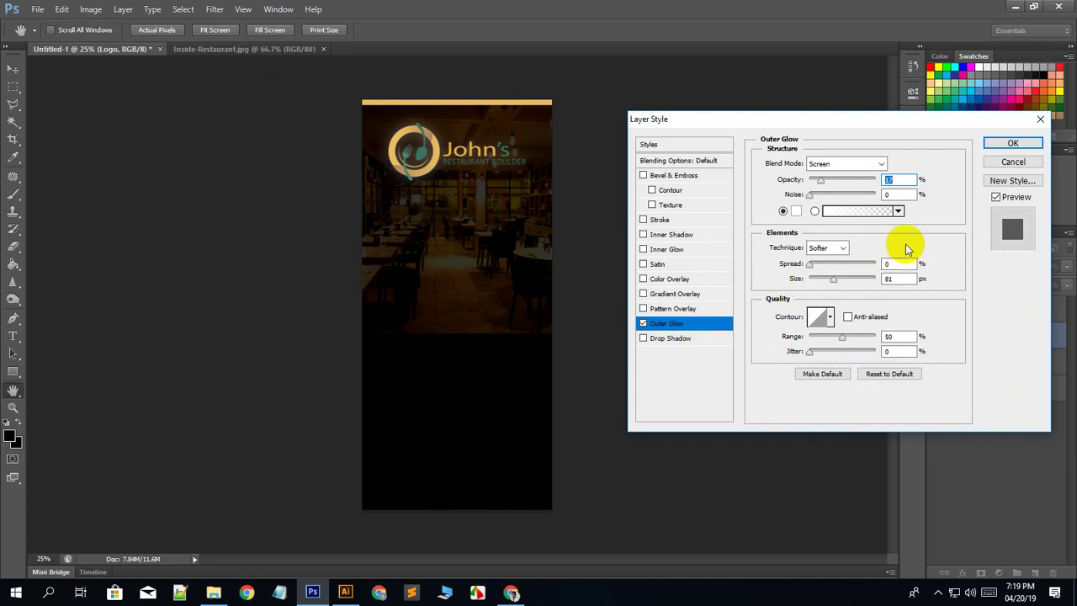
pyautogui.click(1014, 144)
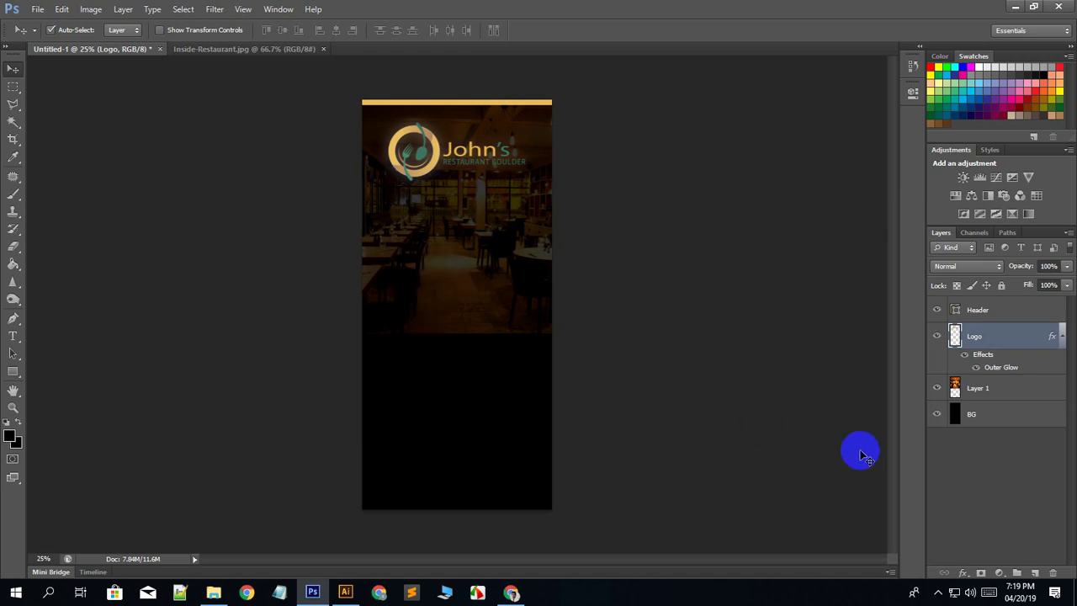
# Close the Inside-Restaurant.jpg document and switch to the Google restaurant image results in Chrome.
pyautogui.click(307, 50)
pyautogui.click(323, 51)
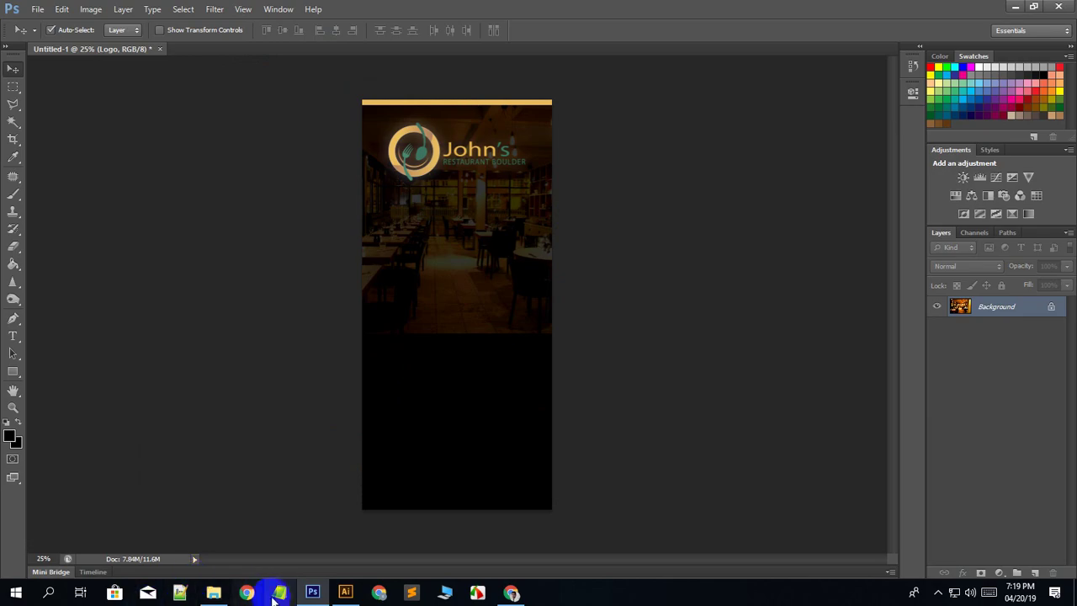
pyautogui.click(214, 593)
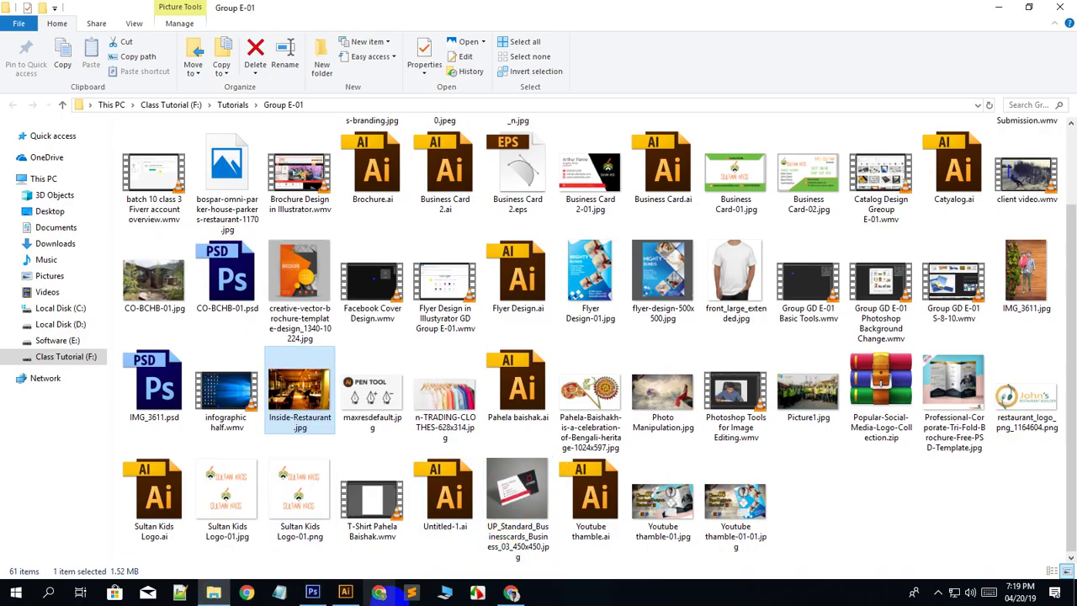
pyautogui.click(511, 593)
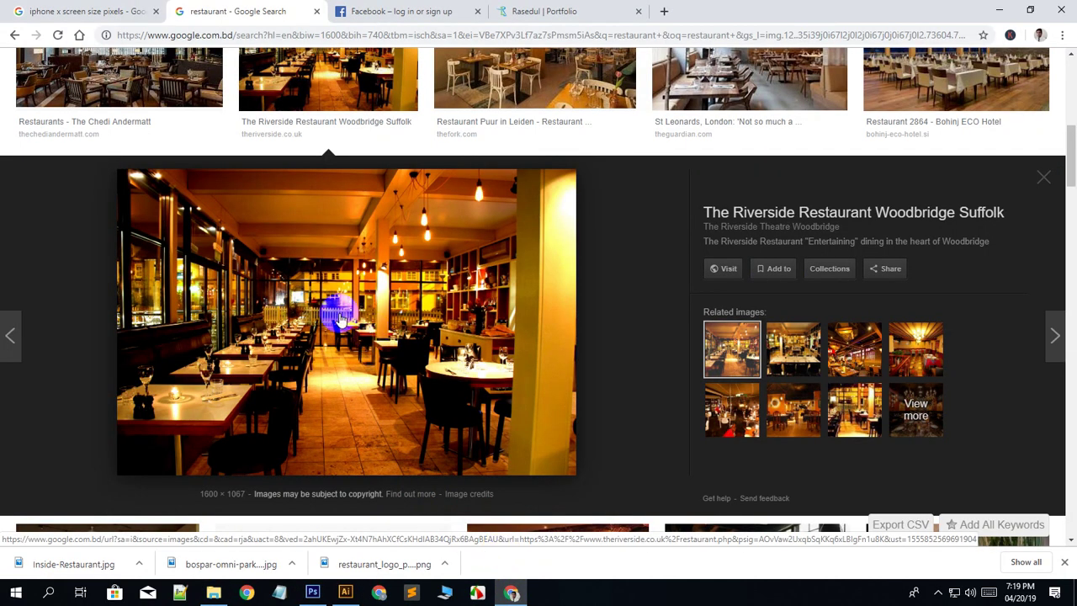
# Browse the restaurant image results for a second interior photo suitable for the app screen.
pyautogui.click(808, 350)
pyautogui.scroll(3, 661, 350)
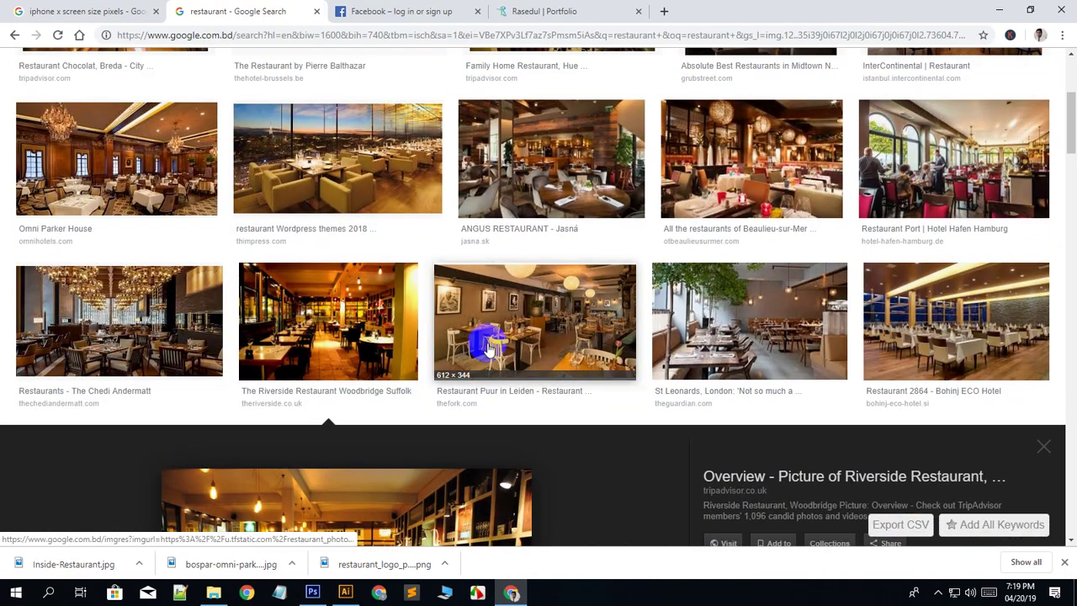
pyautogui.scroll(-12, 474, 336)
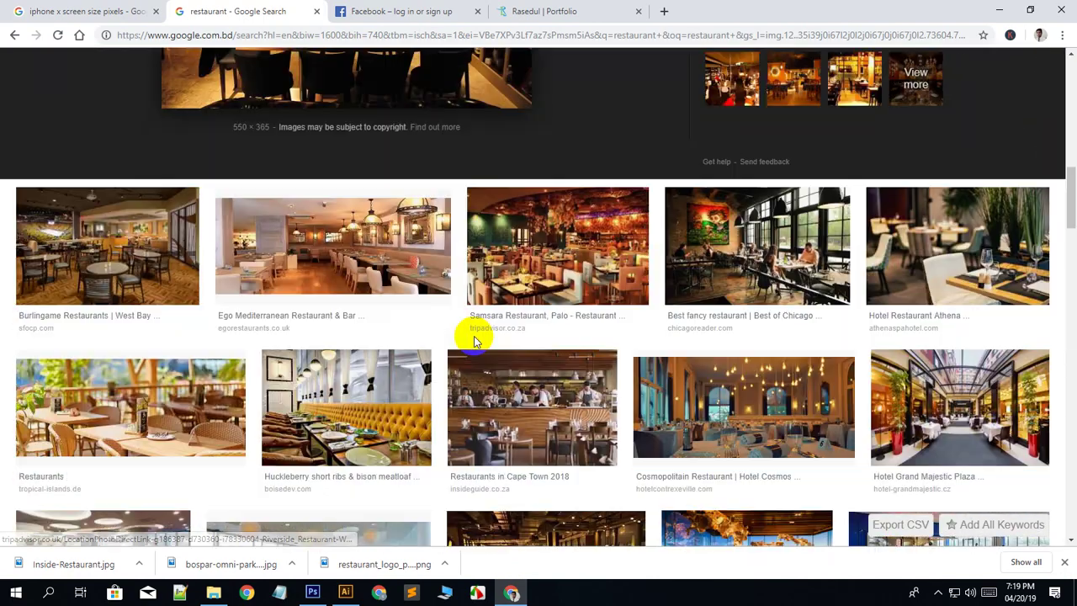
pyautogui.scroll(-3, 473, 336)
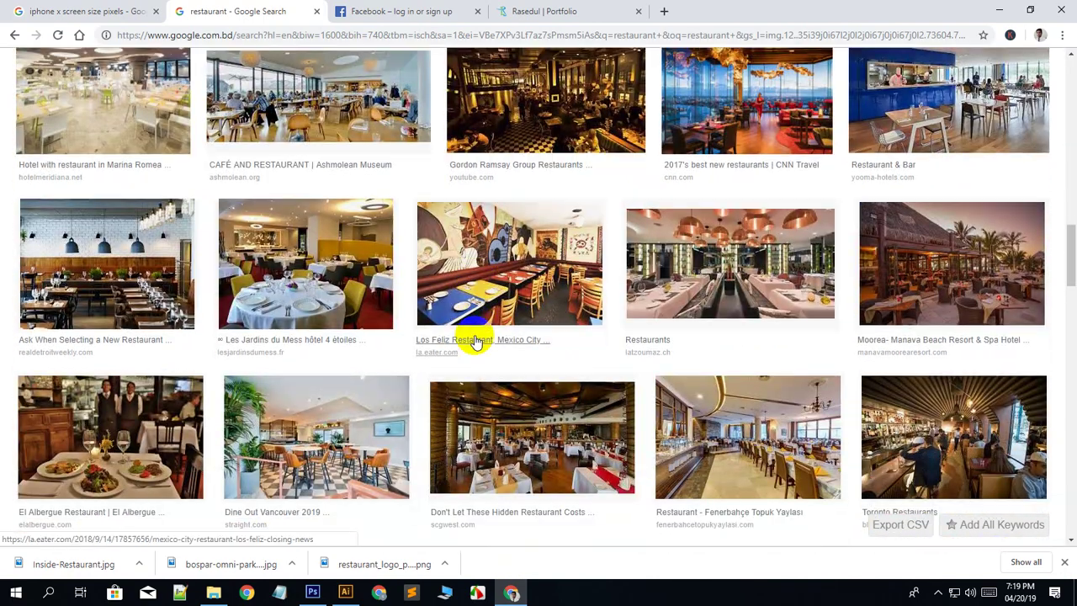
pyautogui.scroll(-6, 475, 341)
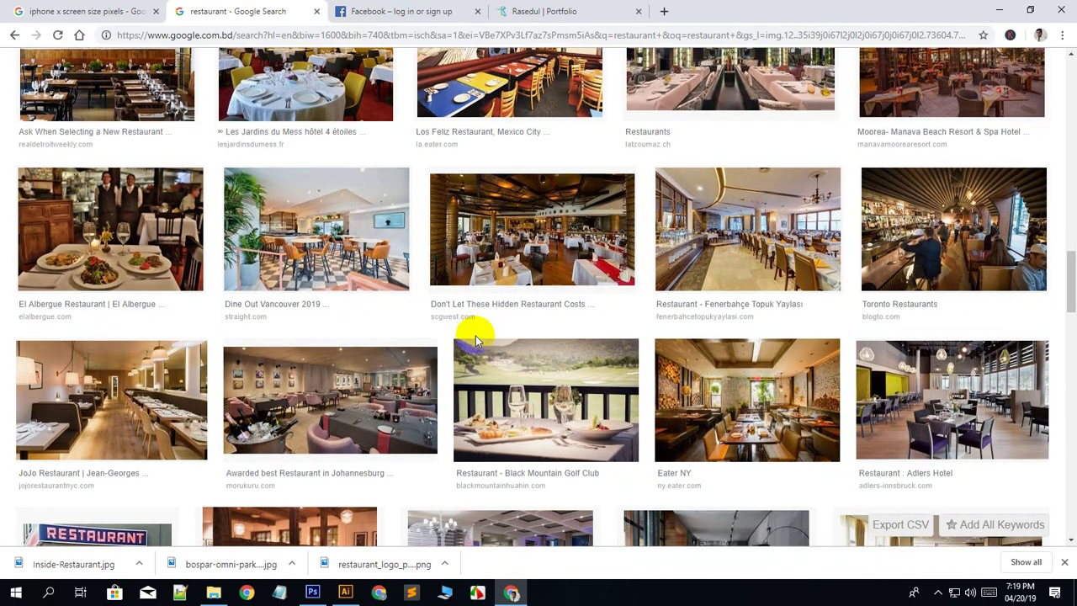
pyautogui.scroll(-3, 475, 341)
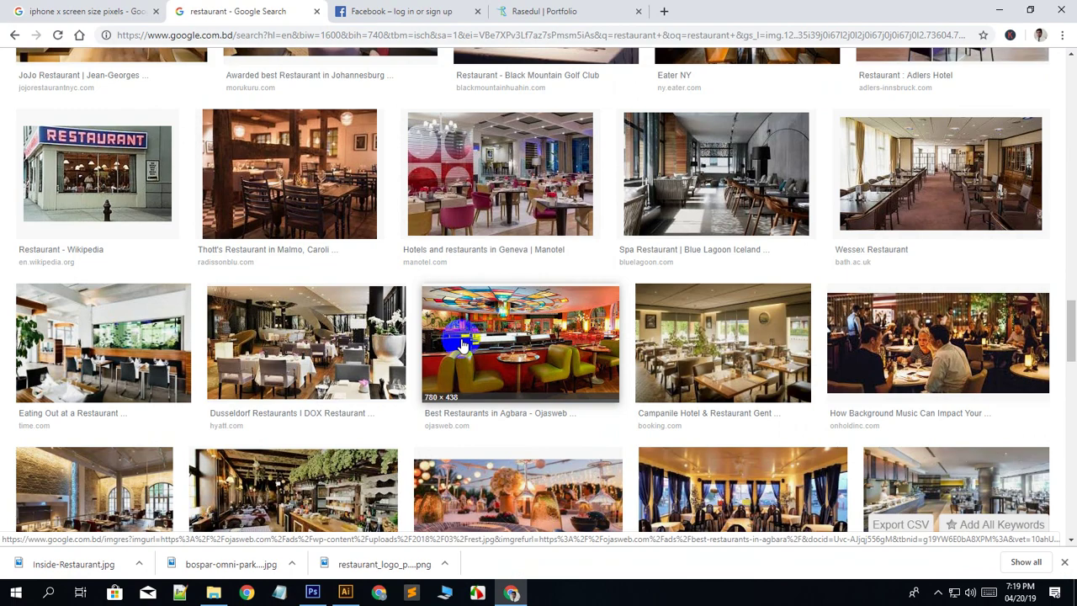
pyautogui.scroll(-4, 461, 345)
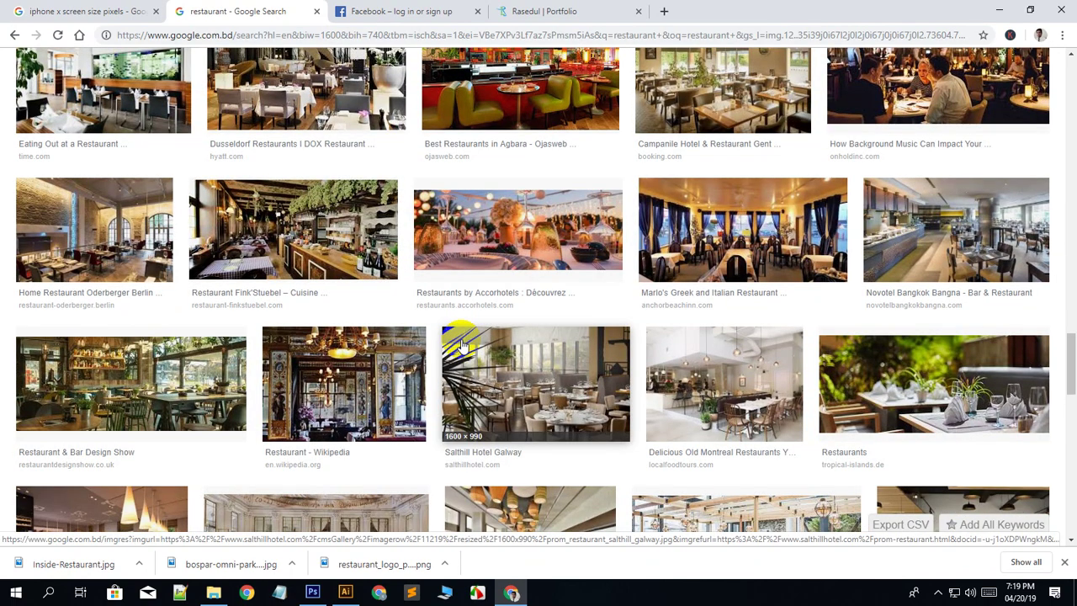
pyautogui.scroll(-4, 462, 345)
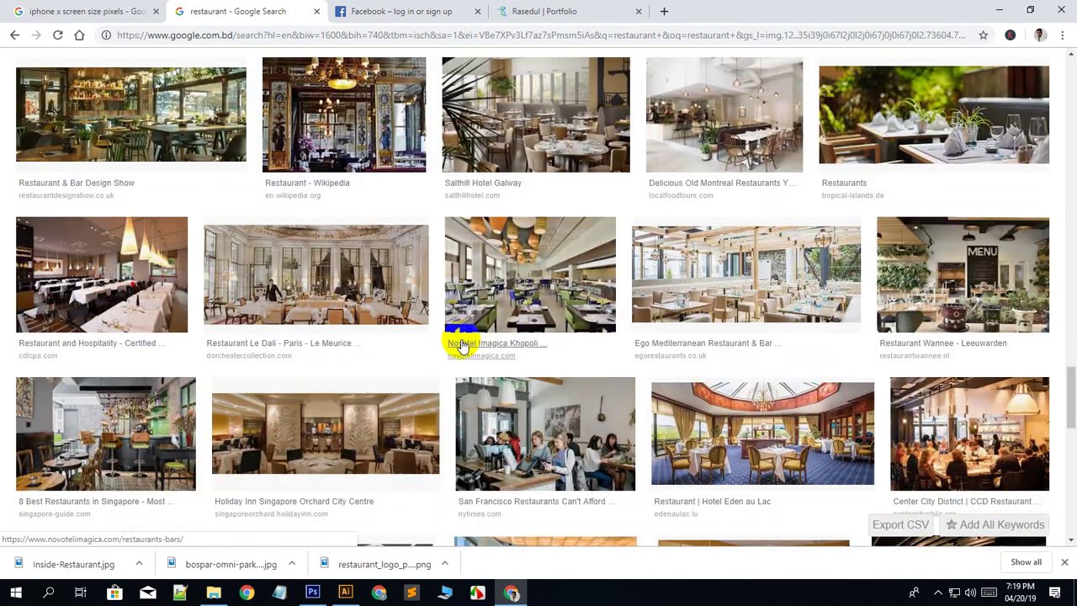
pyautogui.scroll(15, 462, 345)
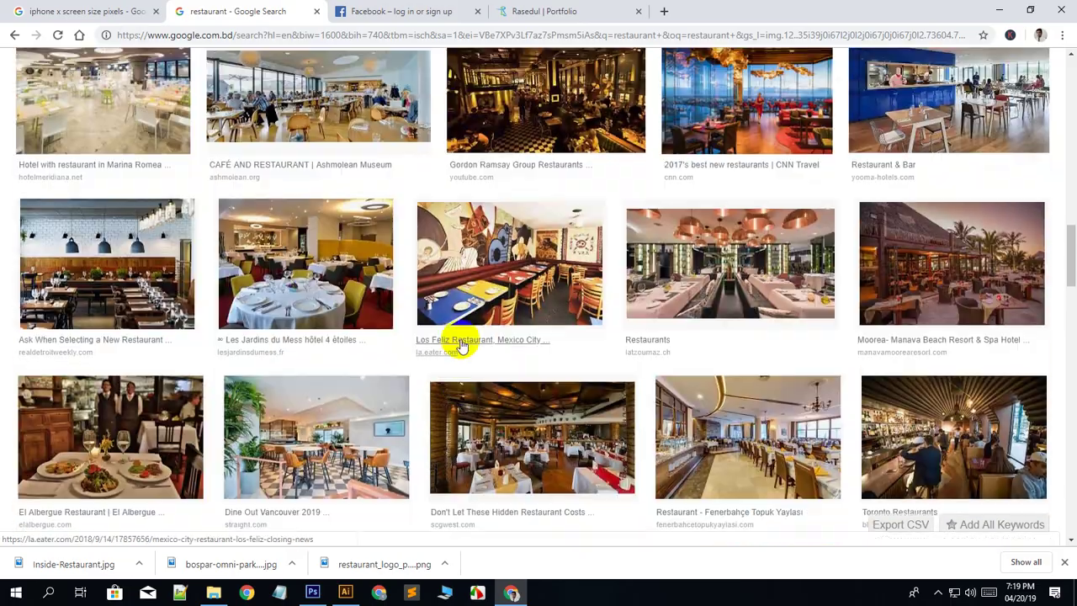
pyautogui.scroll(7, 462, 345)
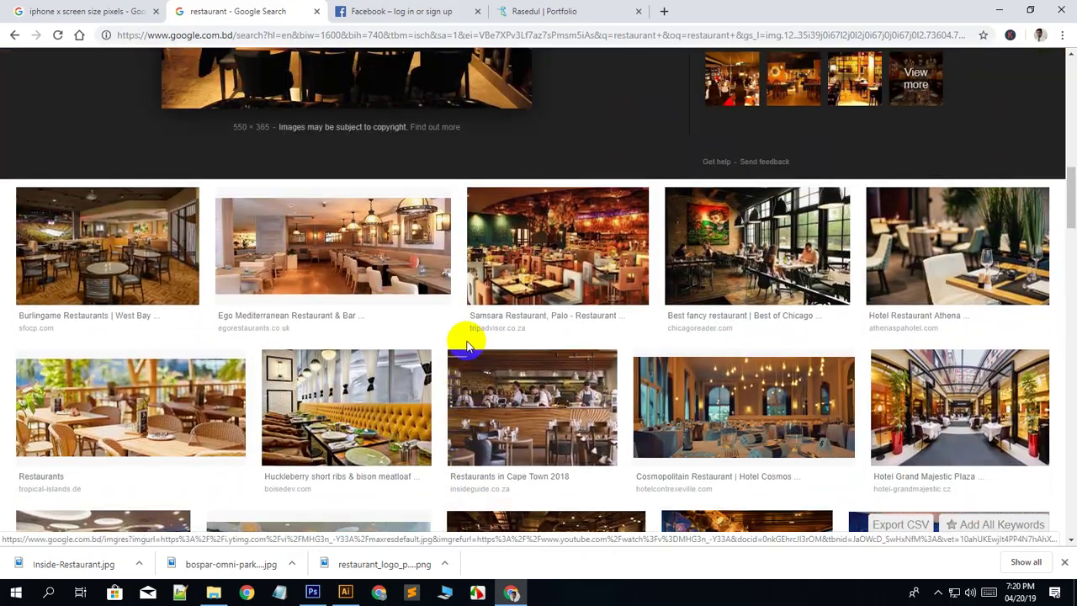
pyautogui.scroll(4, 461, 341)
pyautogui.scroll(-5, 440, 343)
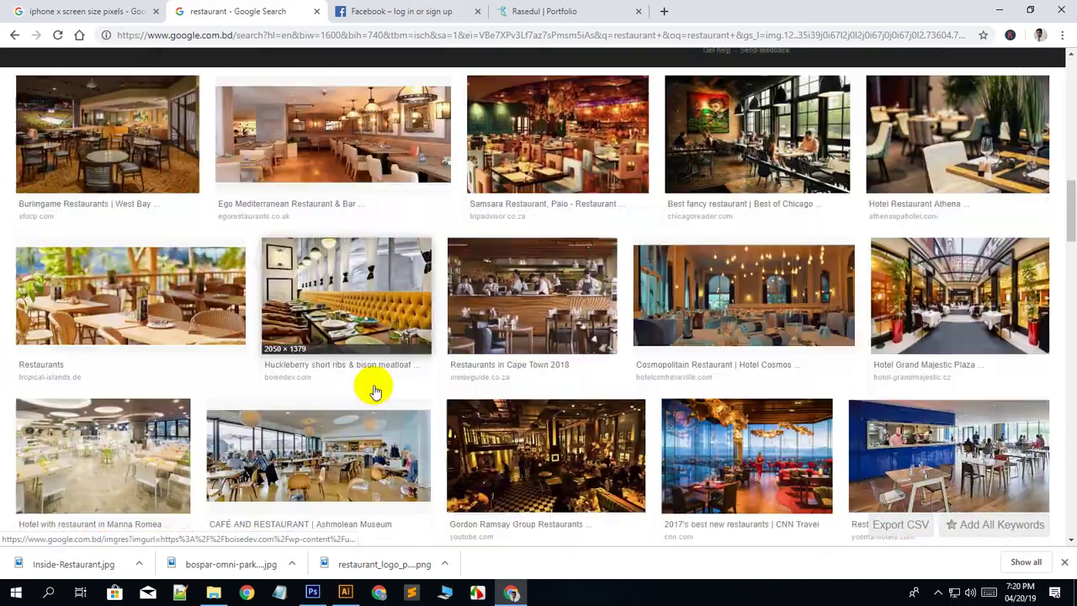
pyautogui.scroll(-1, 376, 391)
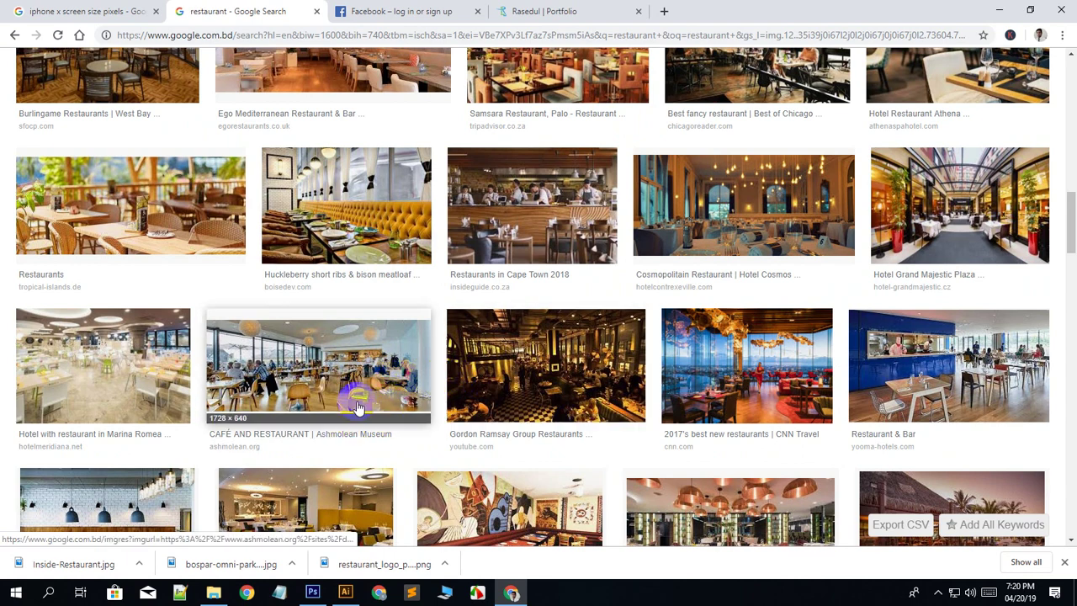
# Preview the "2017's best new restaurants | CNN Travel" image and save it as a JPEG in the Group E-01 folder under its suggested name.
pyautogui.click(713, 358)
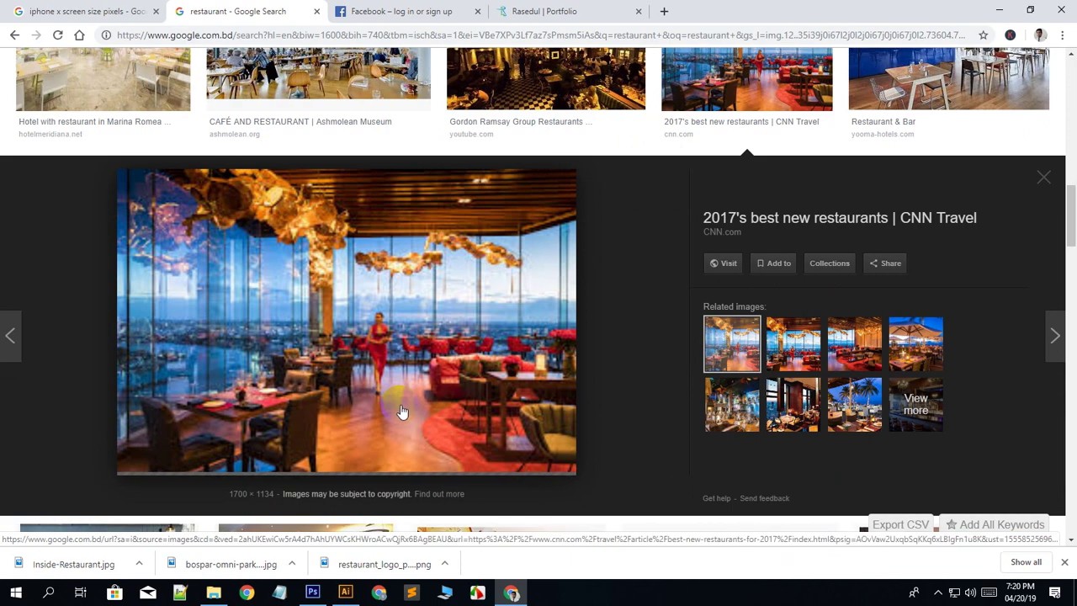
pyautogui.rightClick(335, 292)
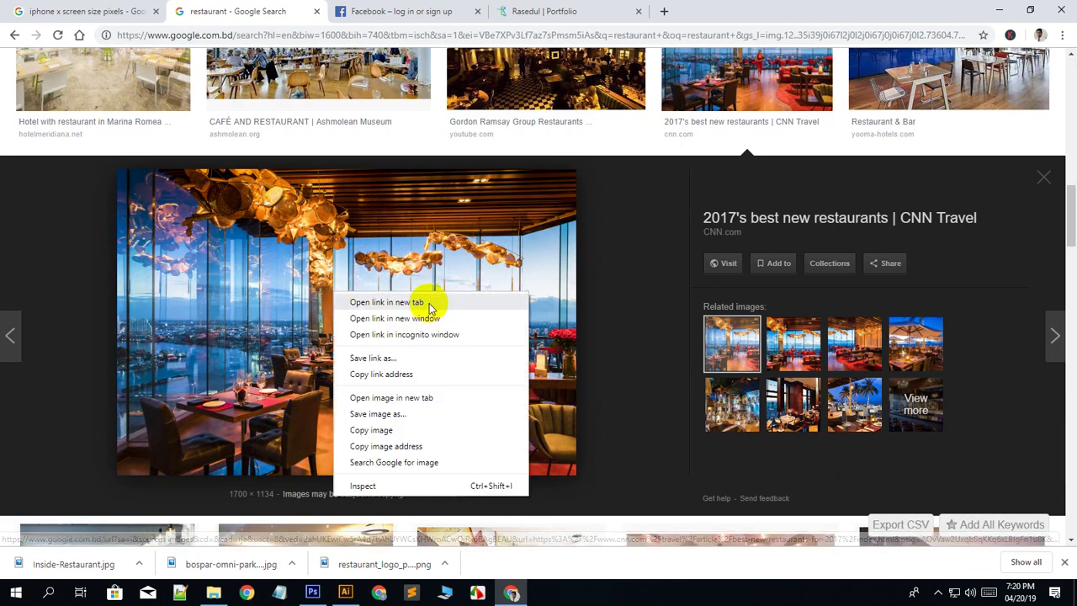
pyautogui.click(403, 414)
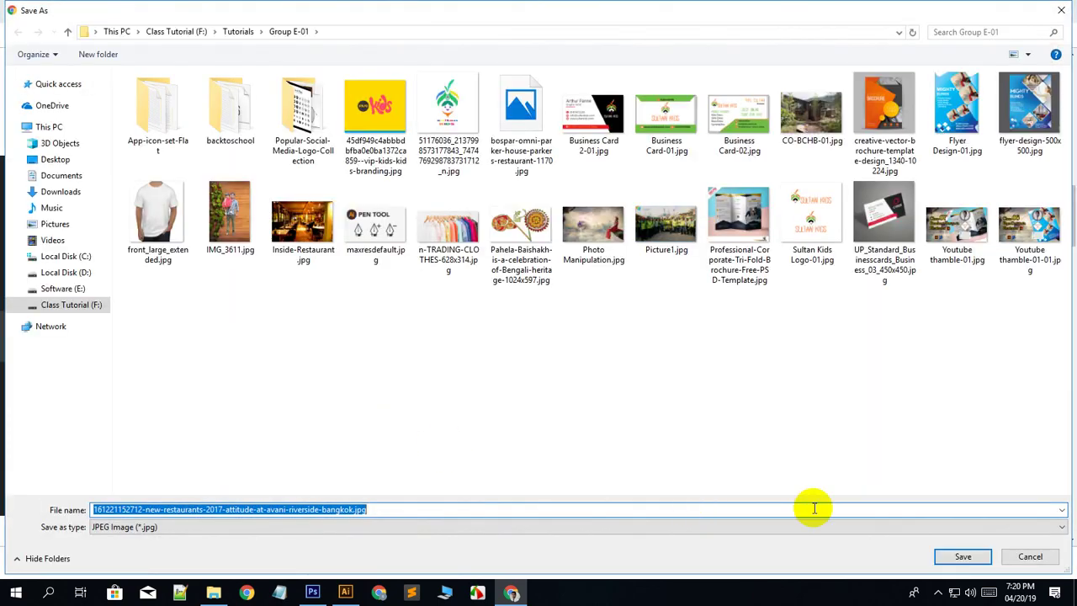
pyautogui.click(961, 555)
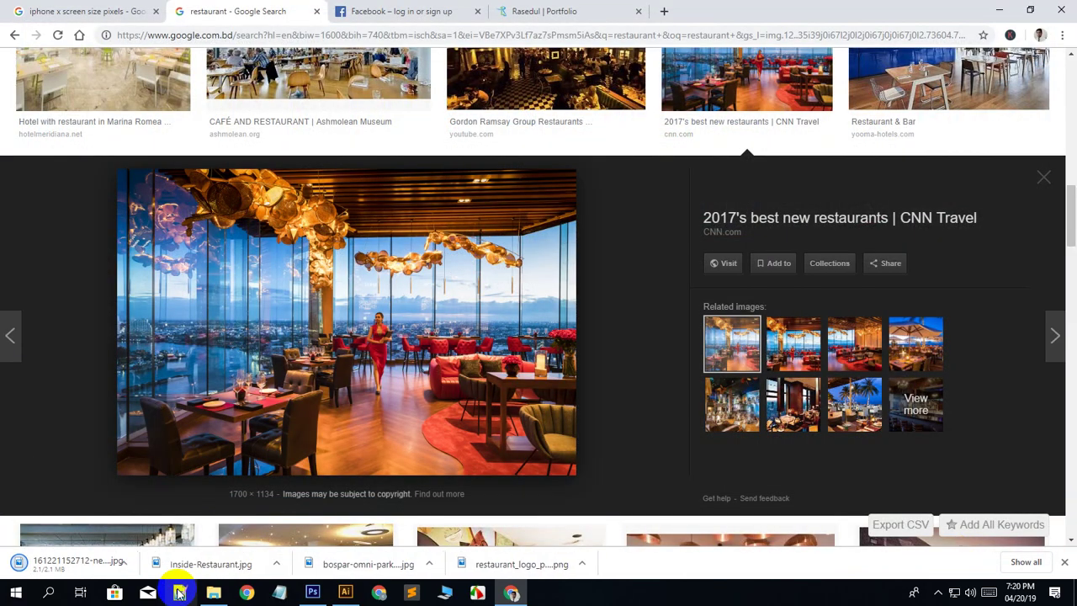
pyautogui.click(212, 594)
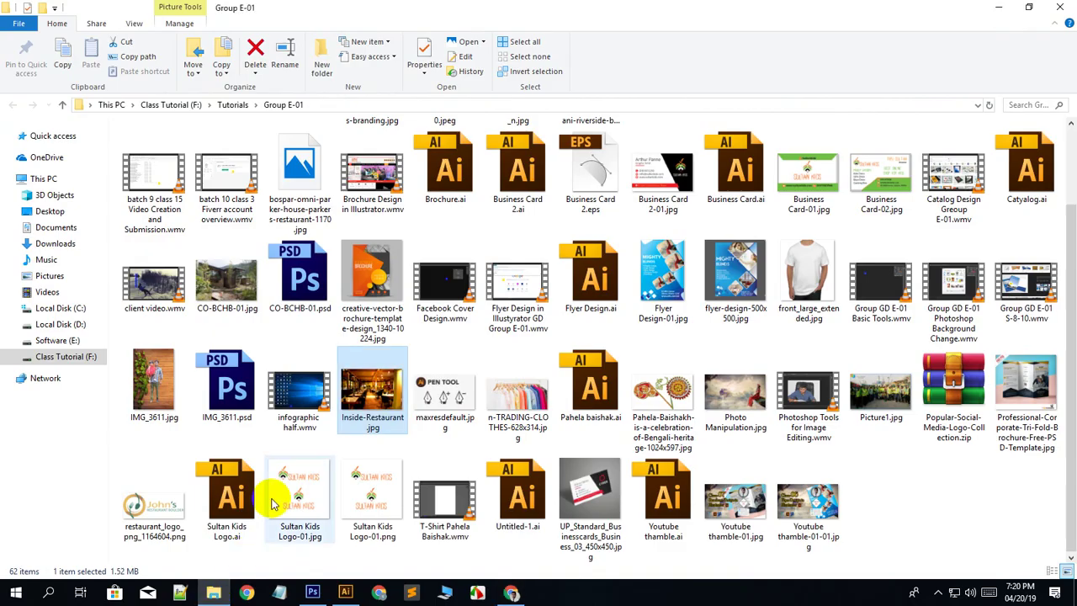
pyautogui.click(925, 474)
pyautogui.scroll(1, 705, 433)
pyautogui.scroll(-1, 706, 425)
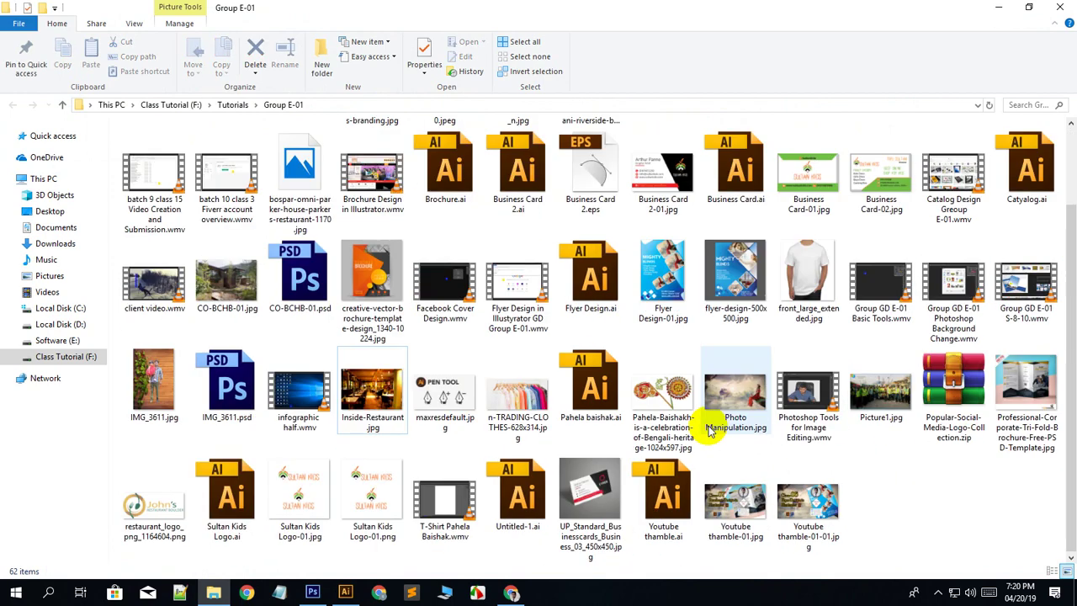
pyautogui.rightClick(904, 507)
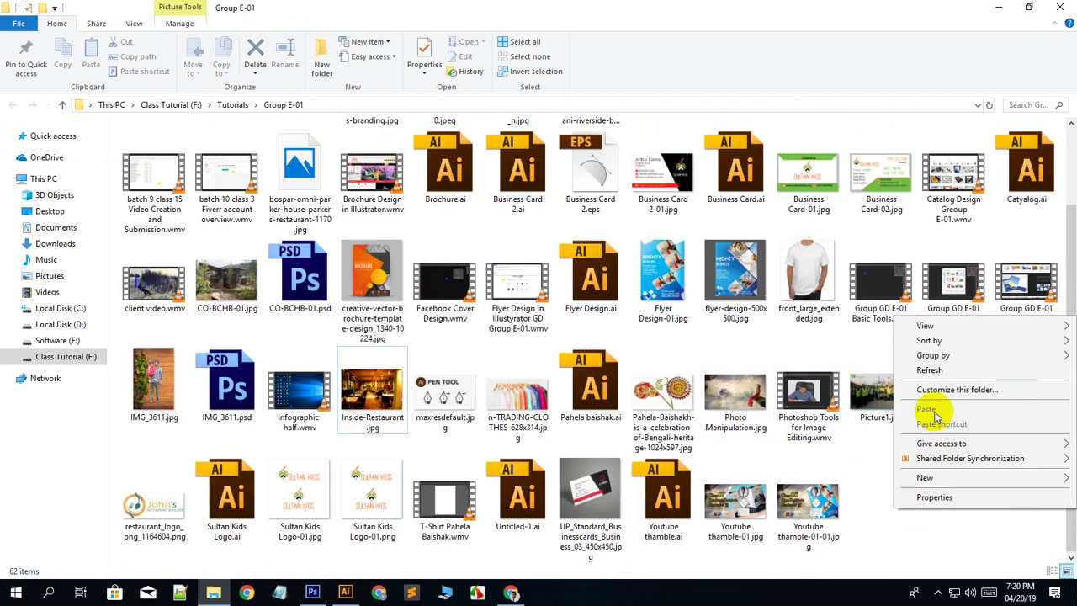
pyautogui.click(927, 371)
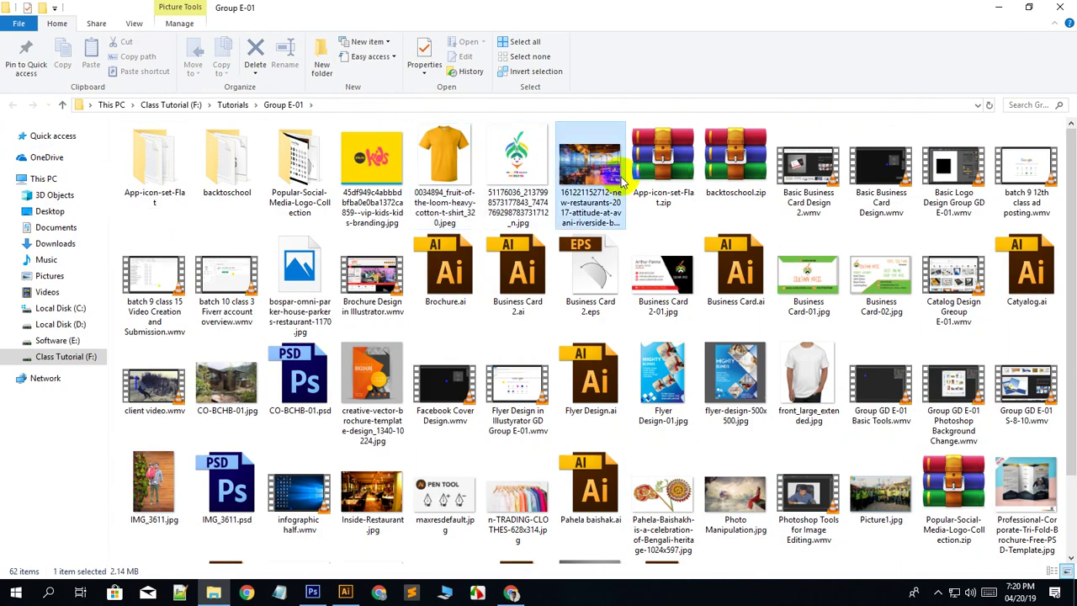
pyautogui.moveTo(590, 160); pyautogui.dragTo(696, 52)
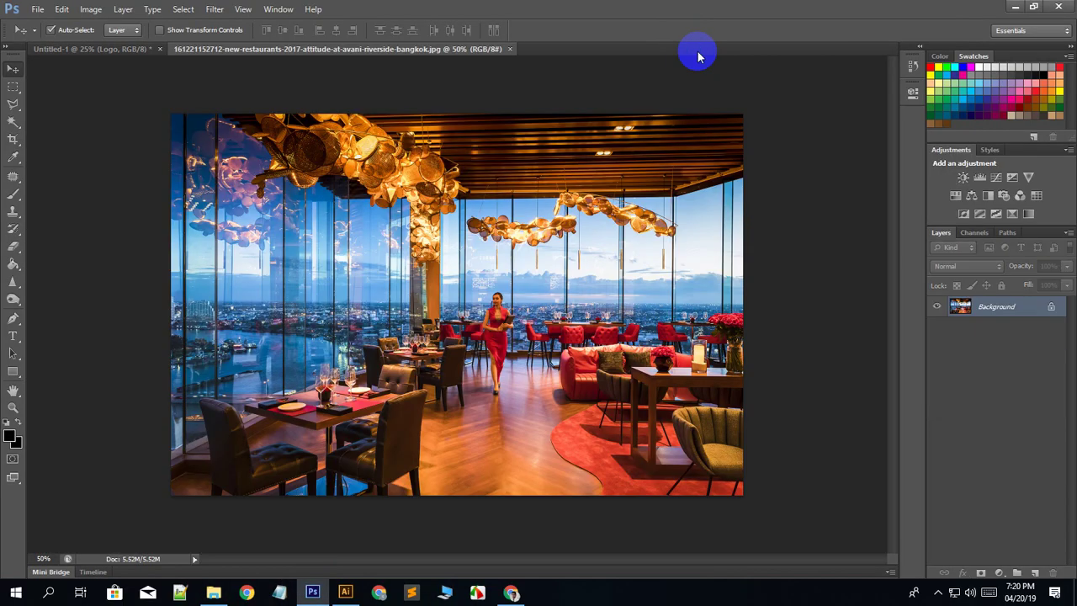
# Copy the Bangkok restaurant photo into Untitled-1, place its layer between Layer 1 and BG, and position it over the canvas's lower part.
pyautogui.moveTo(492, 269); pyautogui.dragTo(501, 336)
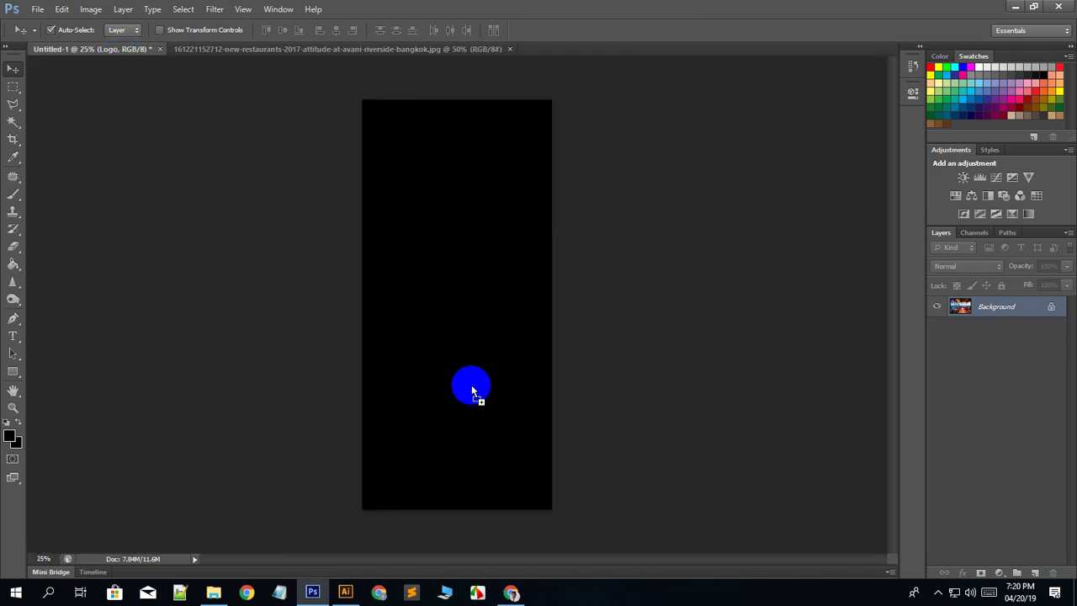
pyautogui.moveTo(471, 389); pyautogui.dragTo(477, 384)
pyautogui.moveTo(998, 340); pyautogui.dragTo(1008, 426)
pyautogui.moveTo(455, 350); pyautogui.dragTo(444, 398)
pyautogui.click(402, 334)
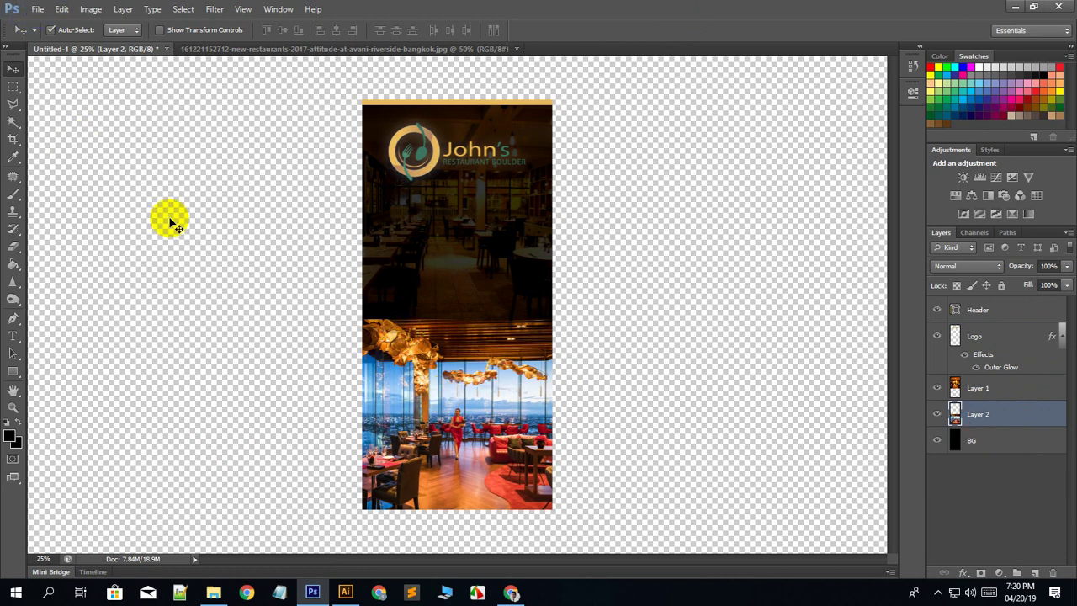
# Draw a black rounded rectangle about 803 × 1120 px with a 10 px corner radius over the middle of the canvas.
pyautogui.moveTo(13, 371); pyautogui.dragTo(67, 383)
pyautogui.moveTo(379, 209); pyautogui.dragTo(516, 396)
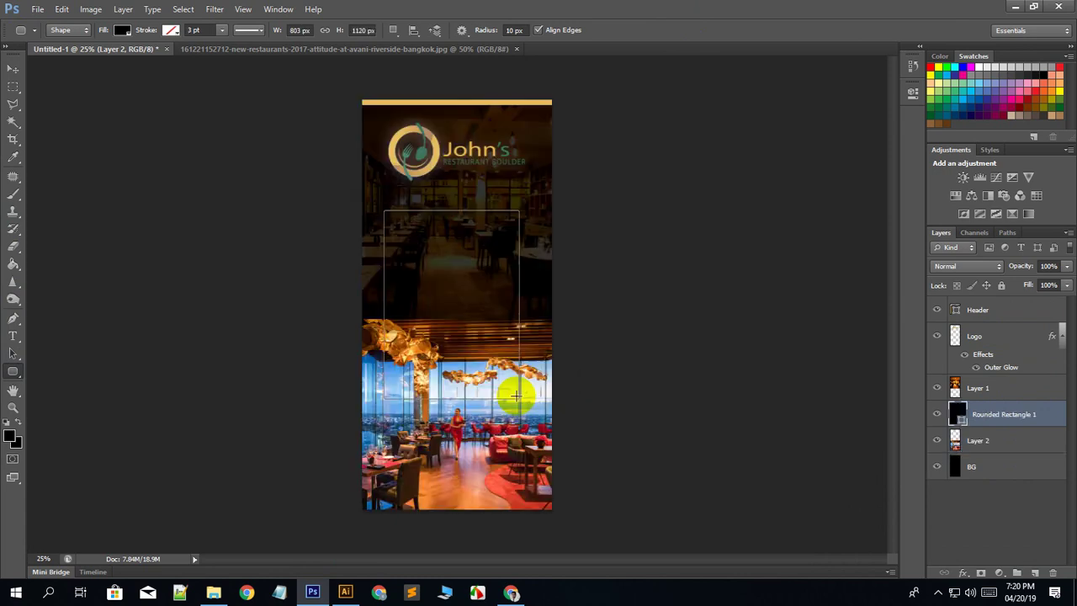
pyautogui.click(14, 70)
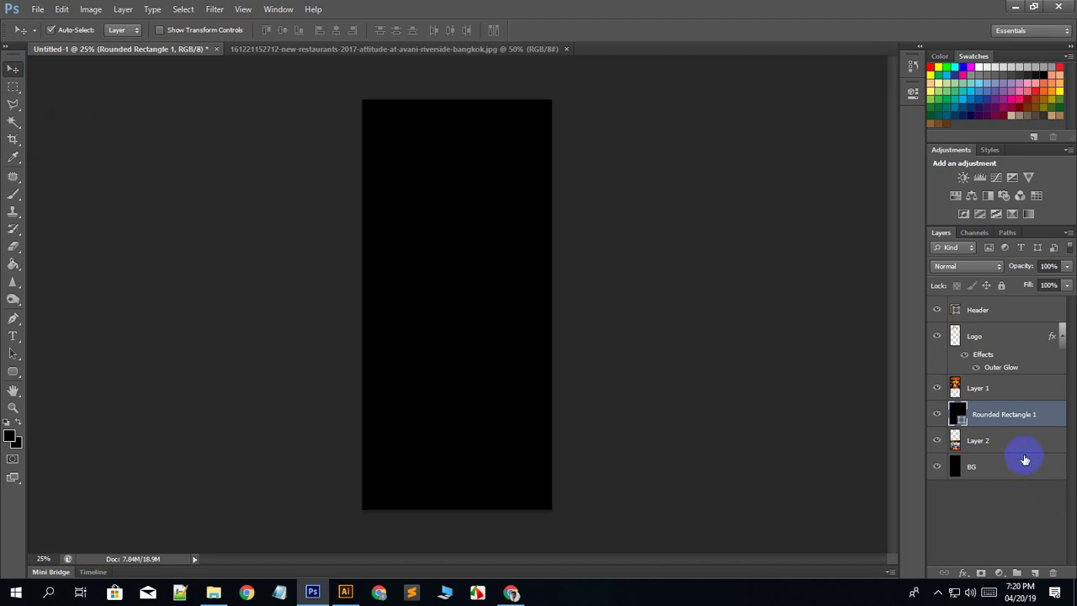
# Move the Rounded Rectangle 1 layer above Layer 1 and centre the shape horizontally on the canvas.
pyautogui.click(958, 443)
pyautogui.moveTo(993, 421); pyautogui.dragTo(1000, 370)
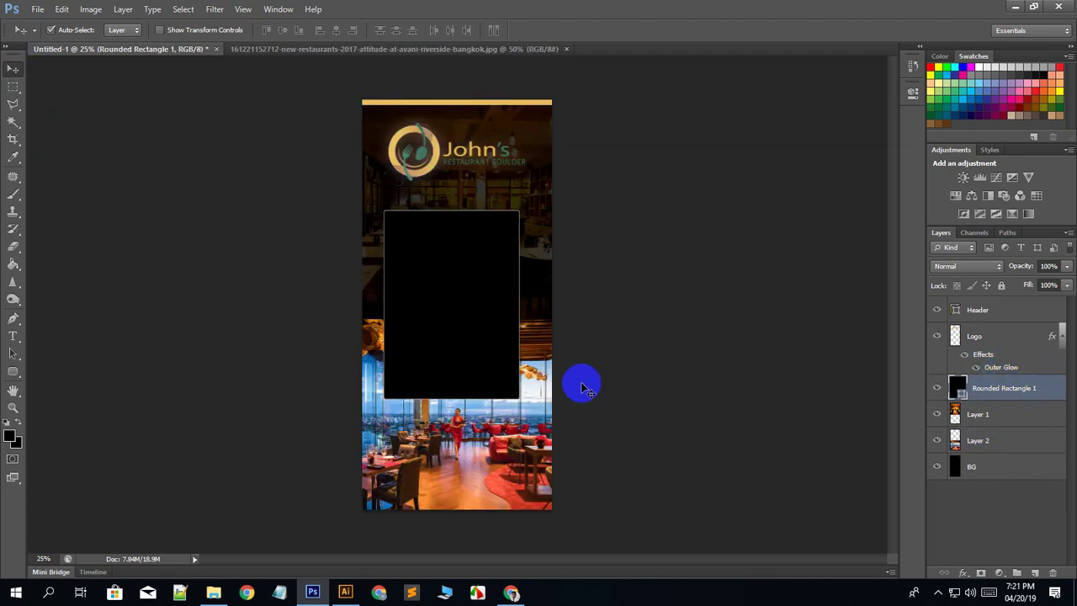
pyautogui.moveTo(446, 329); pyautogui.dragTo(453, 333)
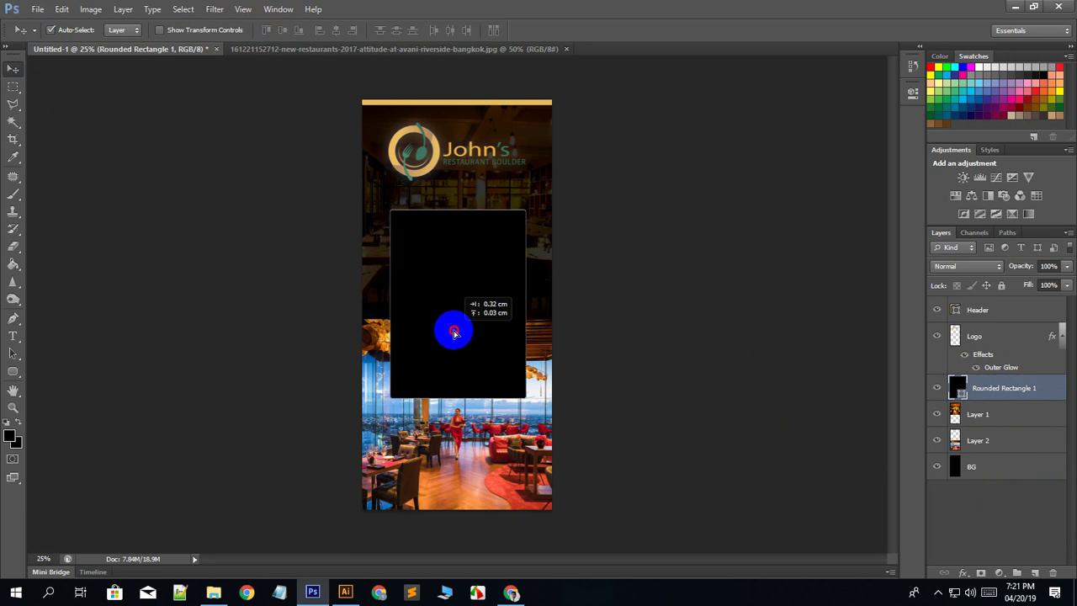
pyautogui.moveTo(453, 333); pyautogui.dragTo(453, 333)
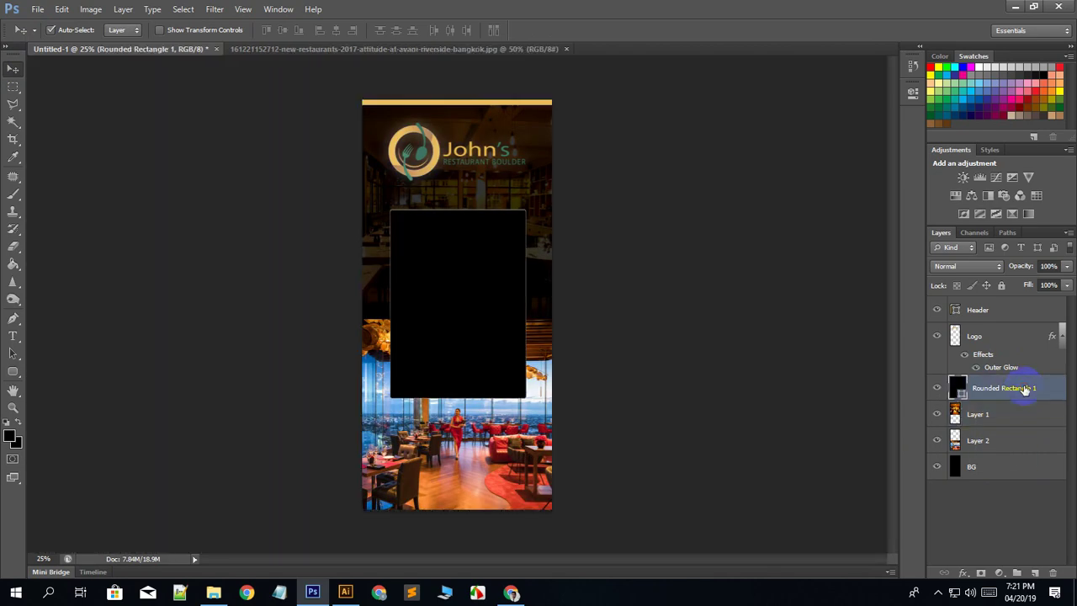
# Duplicate the black rounded rectangle toward the canvas's right side, place the copy's layer beneath the original, and recolour it red.
pyautogui.moveTo(420, 306); pyautogui.dragTo(490, 305)
pyautogui.moveTo(994, 395); pyautogui.dragTo(1001, 425)
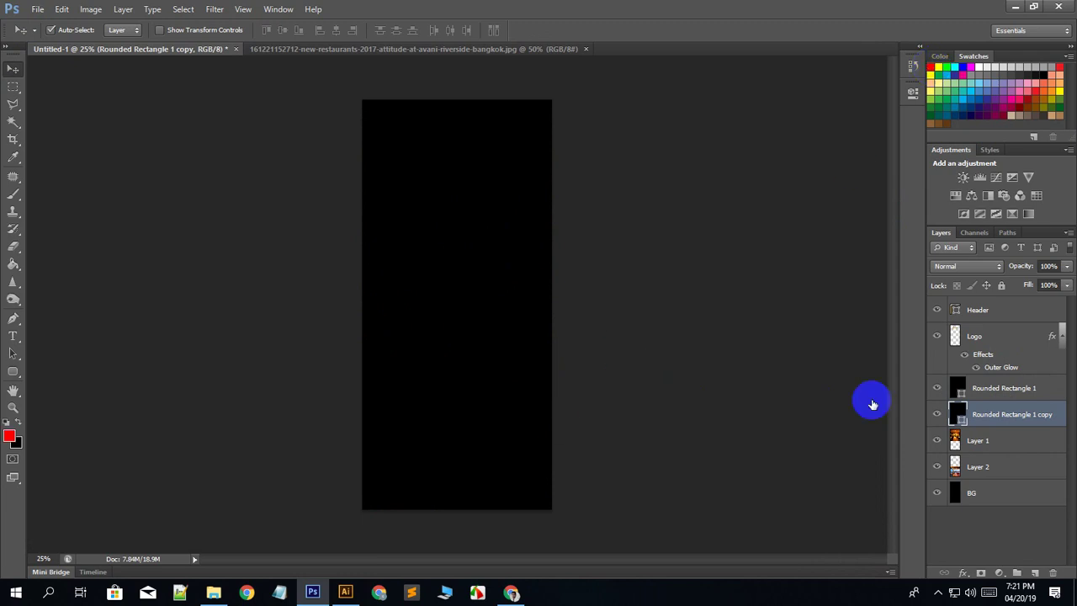
pyautogui.doubleClick(960, 415)
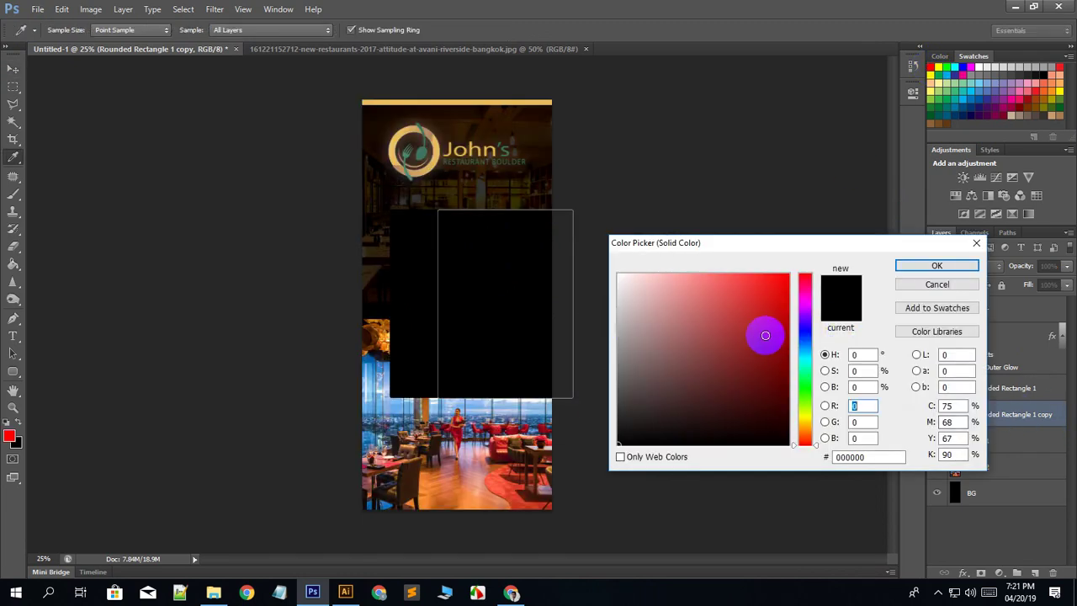
pyautogui.click(776, 307)
pyautogui.click(901, 274)
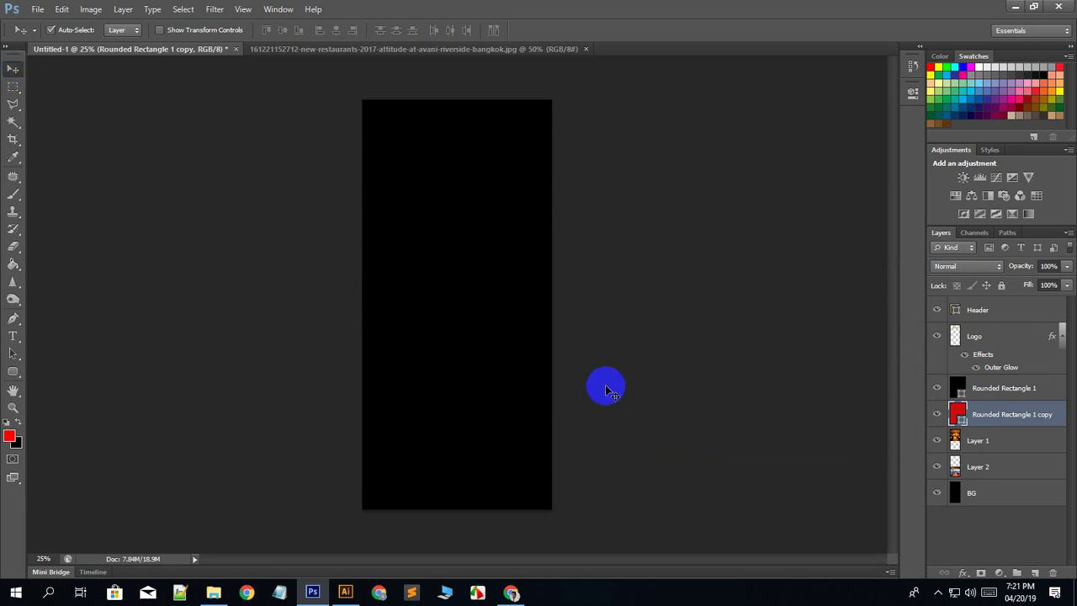
# Scale the red rectangle down about its centre and place a duplicate of it at the canvas's left edge.
pyautogui.hotkey('ctrl', 't')
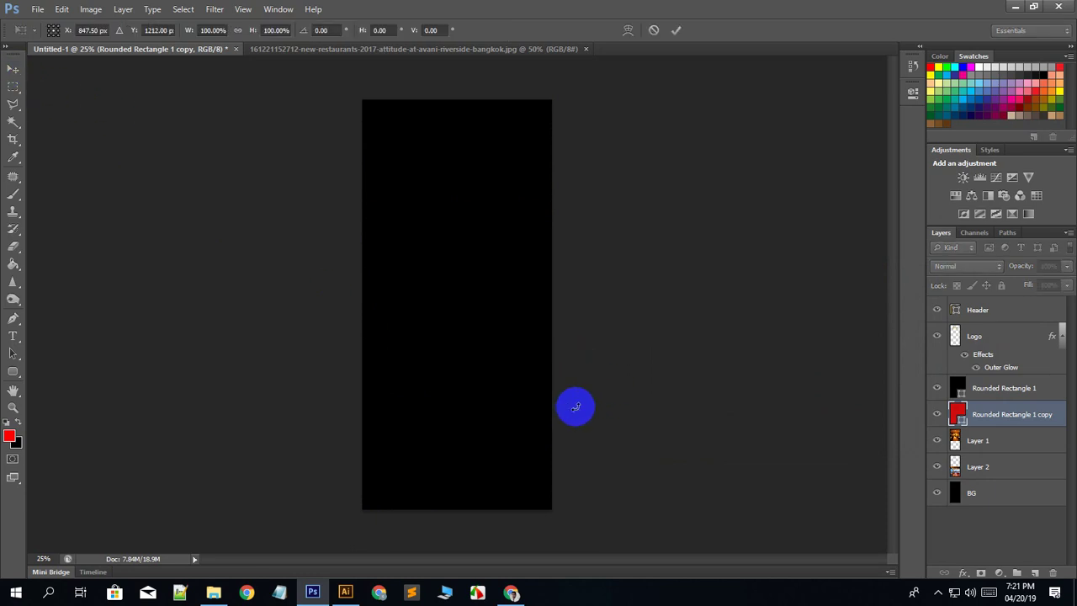
pyautogui.hotkey('ctrl', '+')
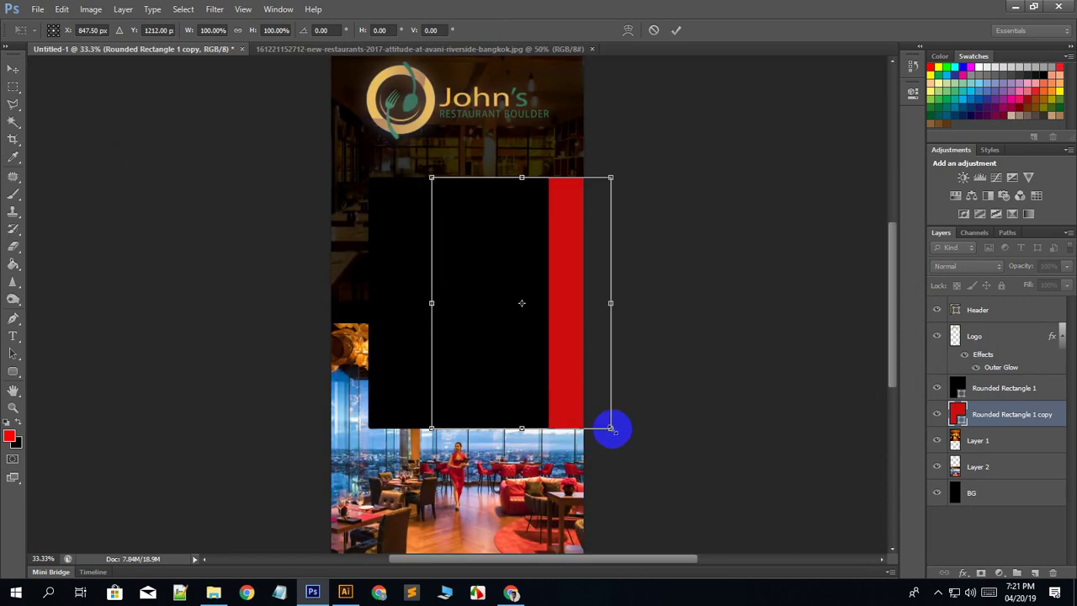
pyautogui.moveTo(611, 430); pyautogui.dragTo(590, 399)
pyautogui.press('Return')
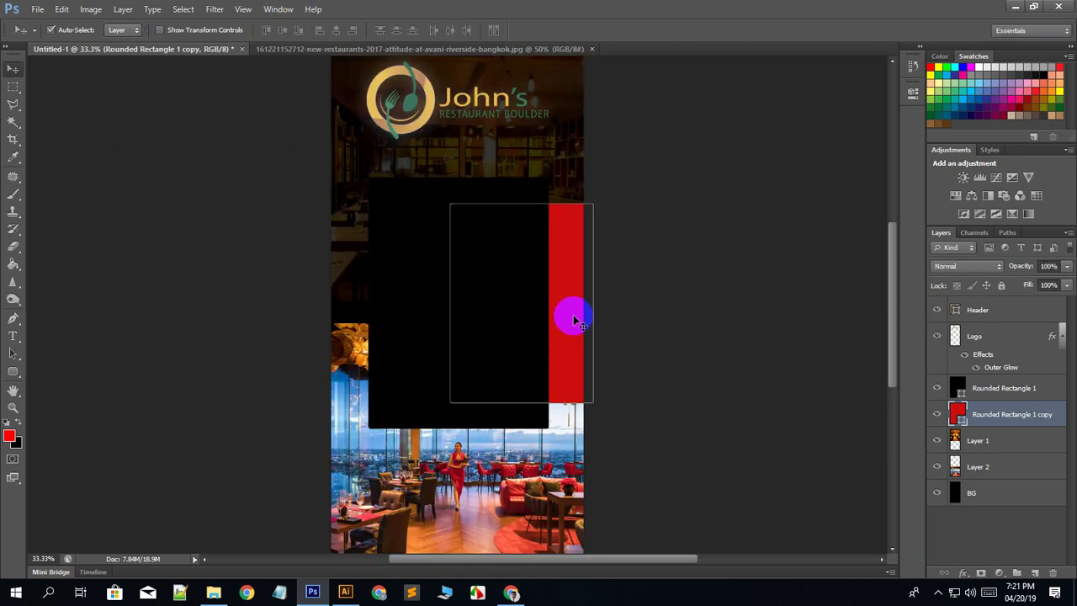
pyautogui.moveTo(574, 319); pyautogui.dragTo(434, 308)
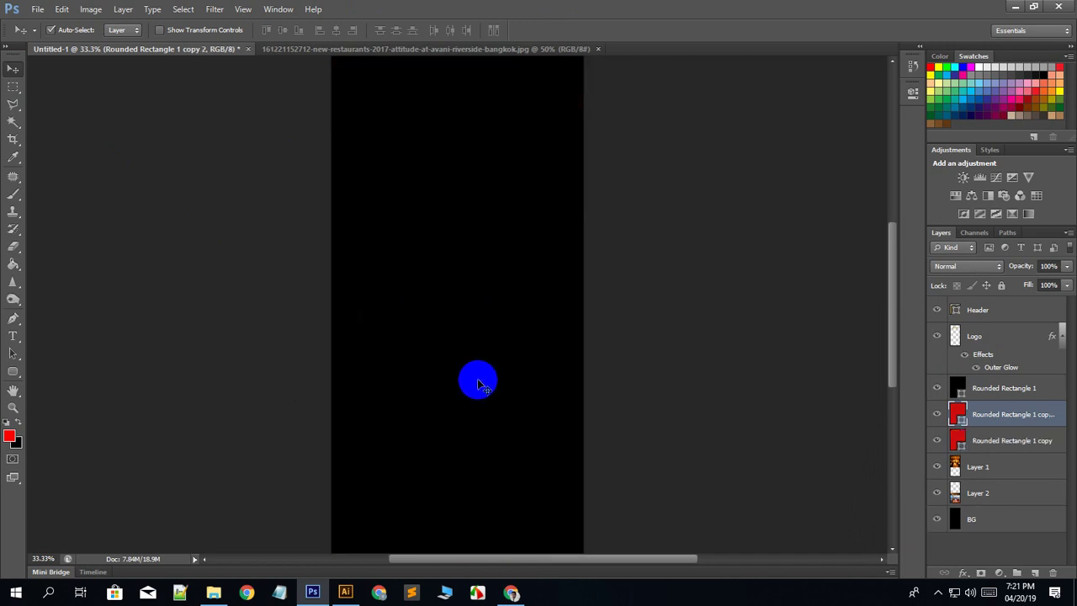
# Examine how the two red rectangles line up on either side of the black rectangle.
pyautogui.click(1004, 442)
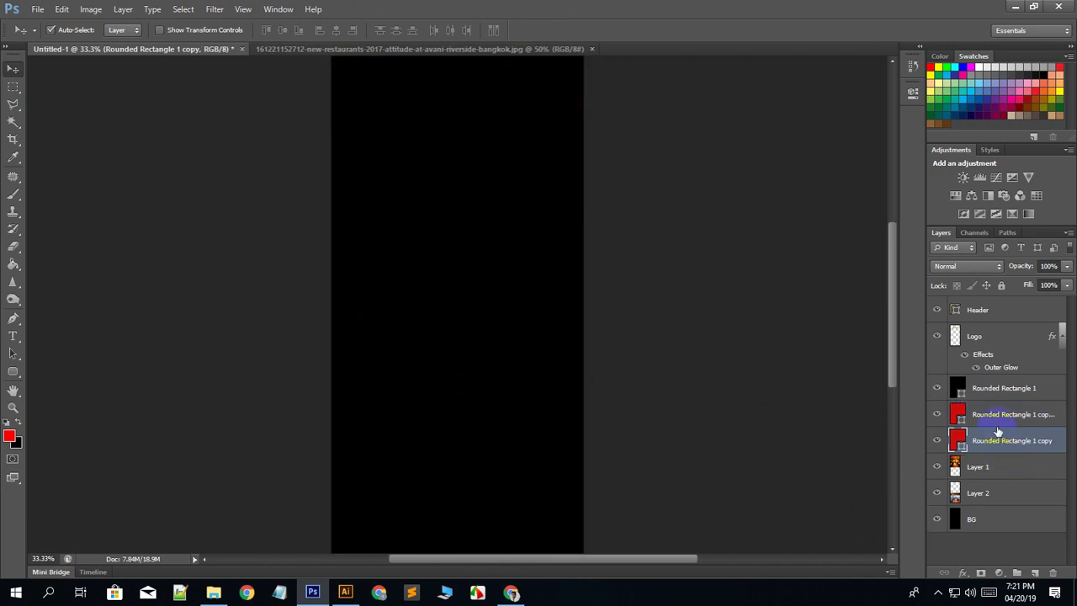
pyautogui.click(997, 415)
pyautogui.hotkey('ctrl', '+')
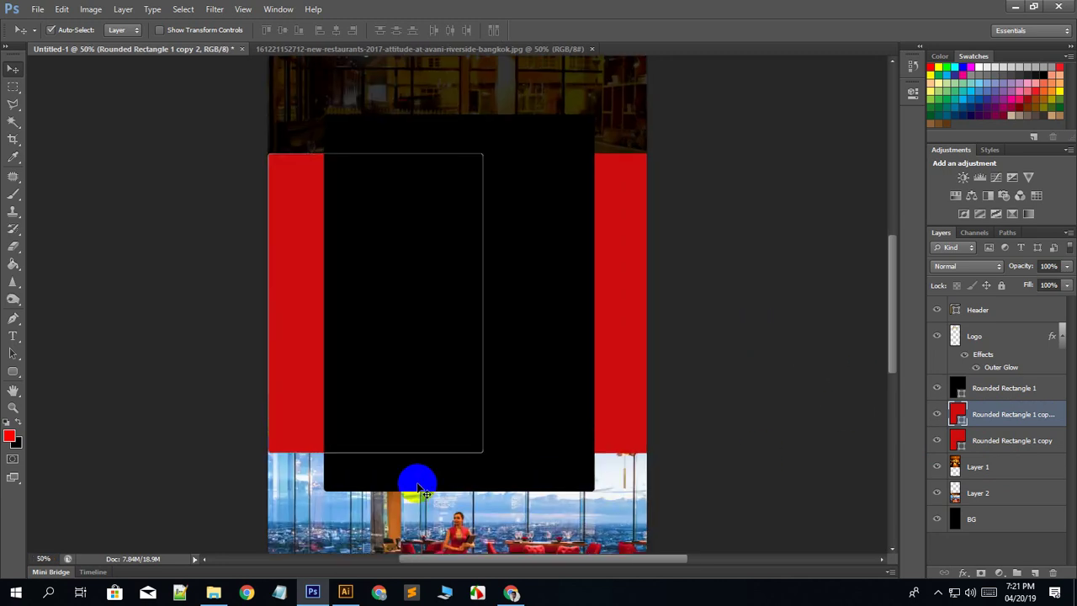
pyautogui.click(283, 392)
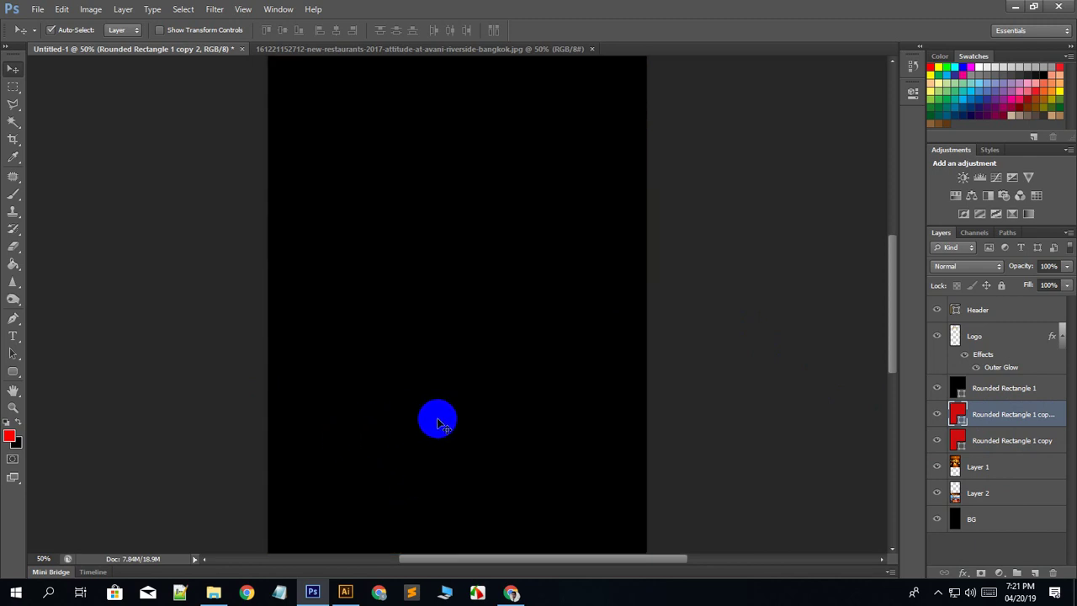
pyautogui.hotkey('ctrl', '+')
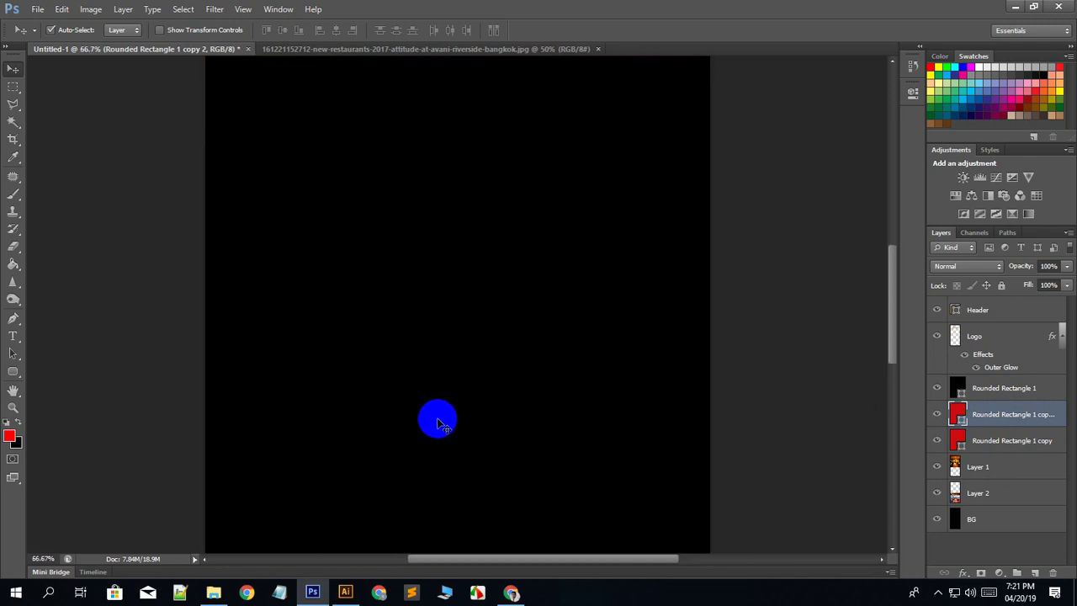
pyautogui.hotkey('ctrl', '-')
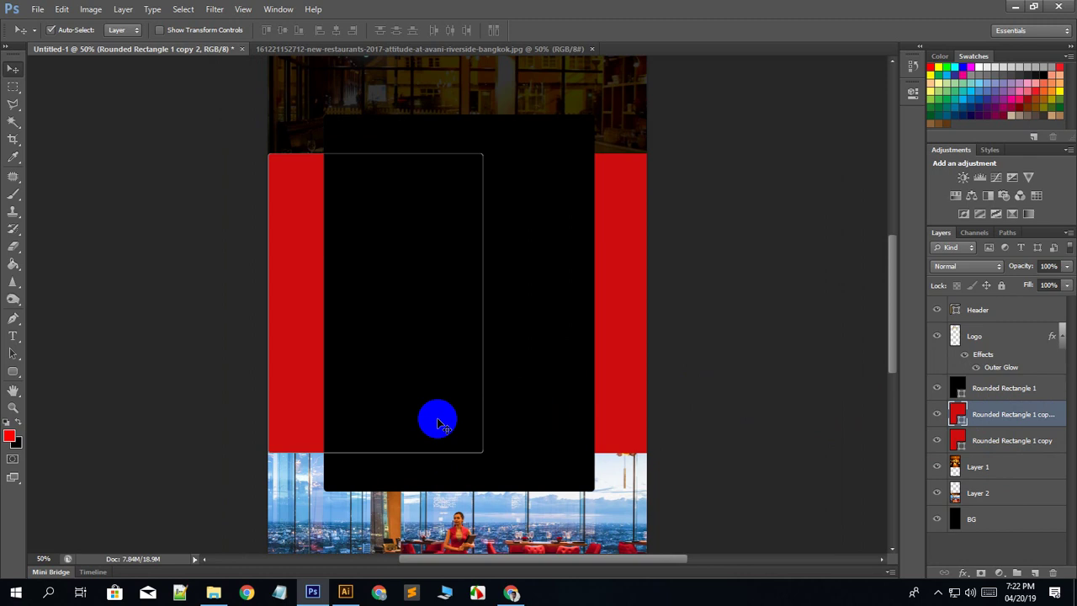
pyautogui.click(437, 420)
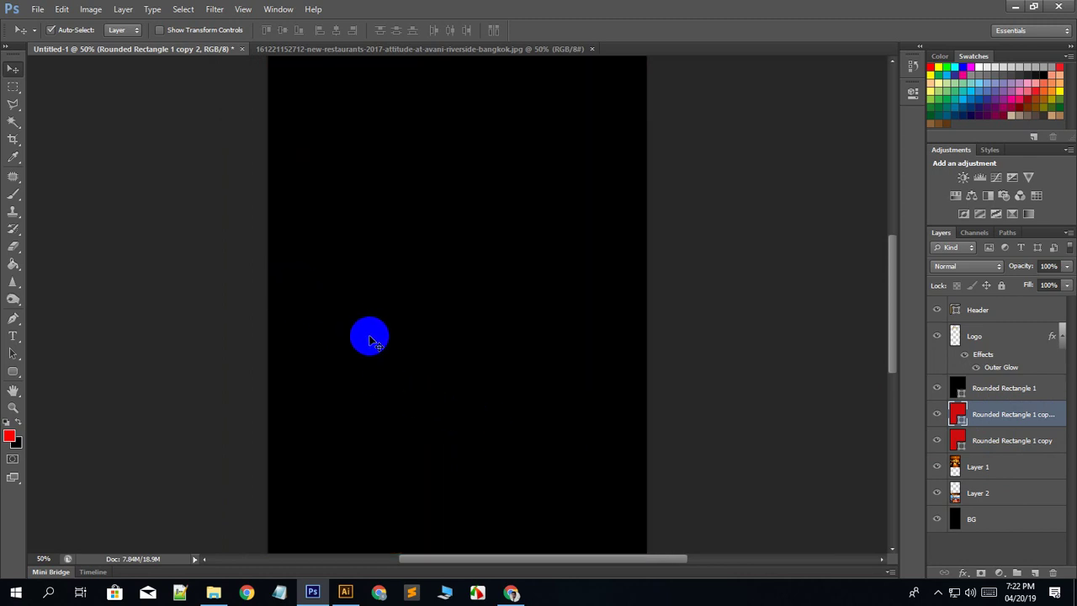
pyautogui.click(1010, 446)
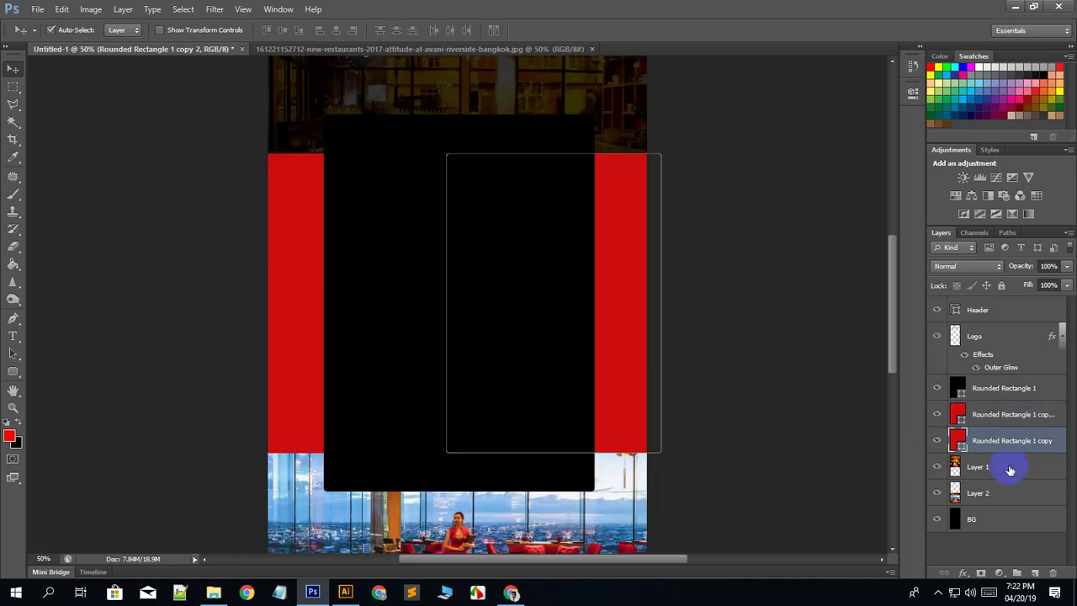
pyautogui.hotkey('ctrl', '-')
pyautogui.hotkey('ctrl', '-')
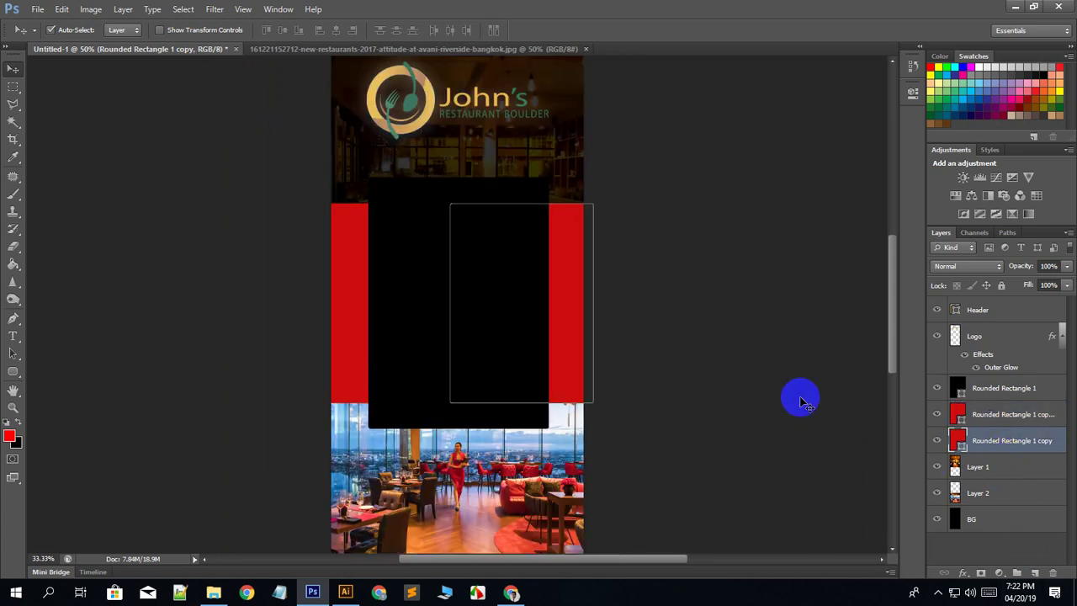
# Make Rounded Rectangle 1 the active layer and close the Bangkok restaurant photo document.
pyautogui.click(1019, 392)
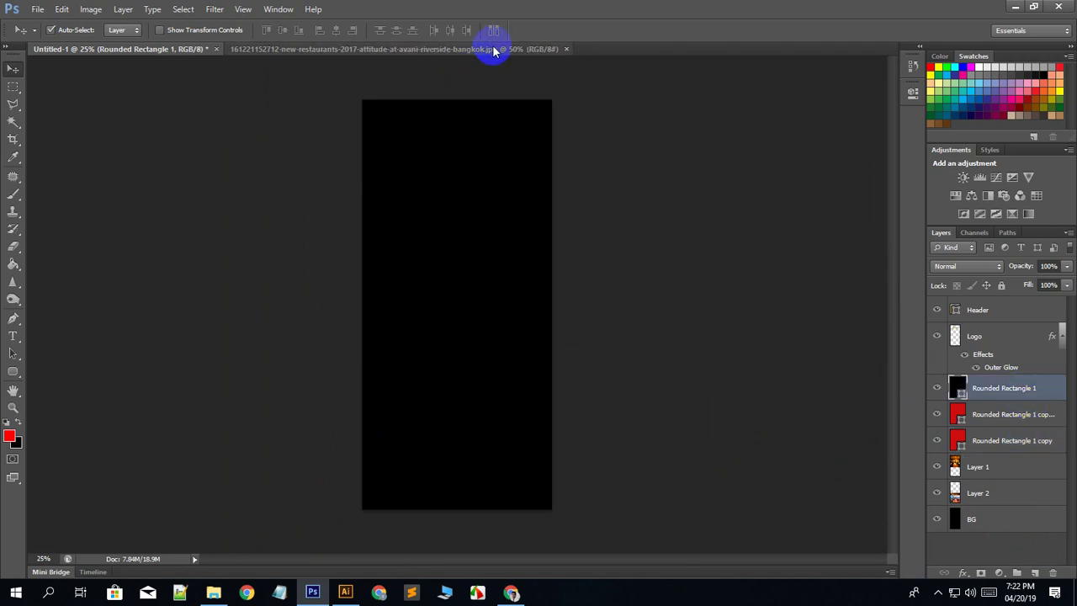
pyautogui.click(494, 48)
pyautogui.click(567, 49)
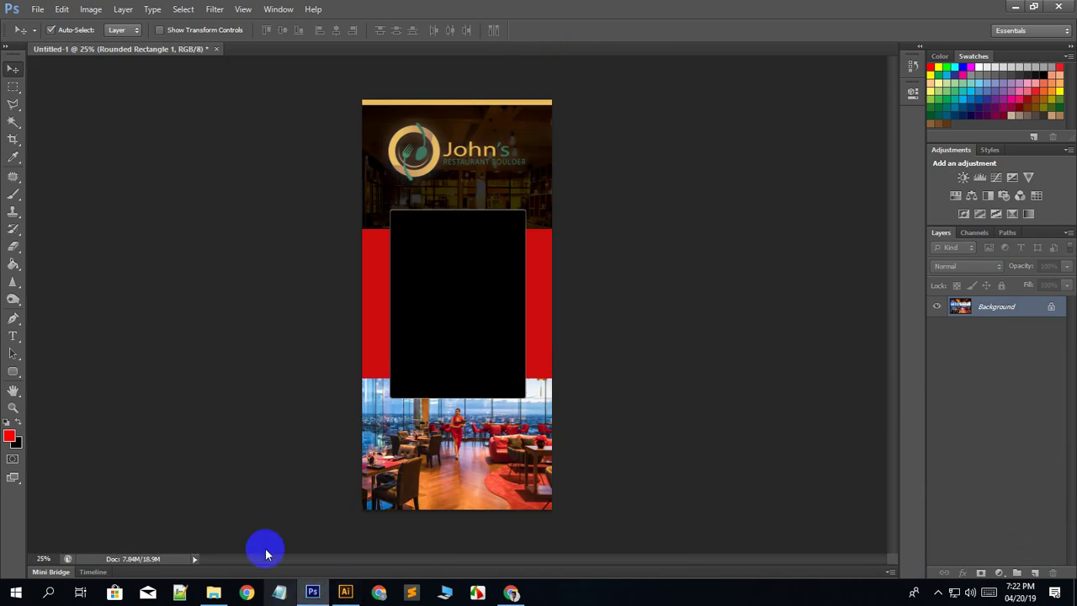
# In Chrome, preview the "Best fancy restaurant | Best of Chicago" image and save it as a JPEG in the Group E-01 folder under its suggested name.
pyautogui.click(511, 591)
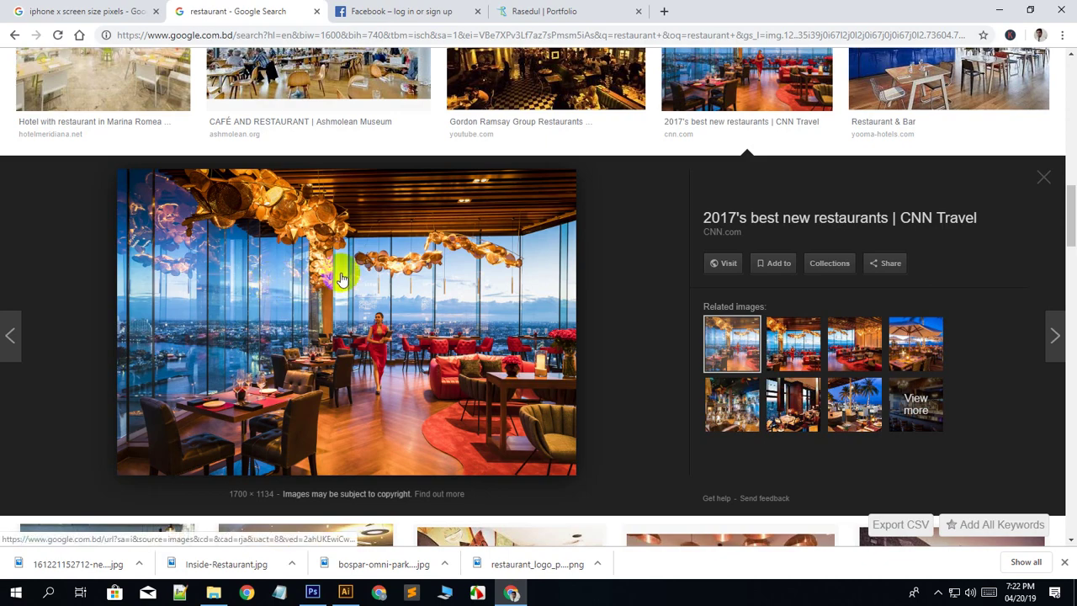
pyautogui.scroll(8, 650, 380)
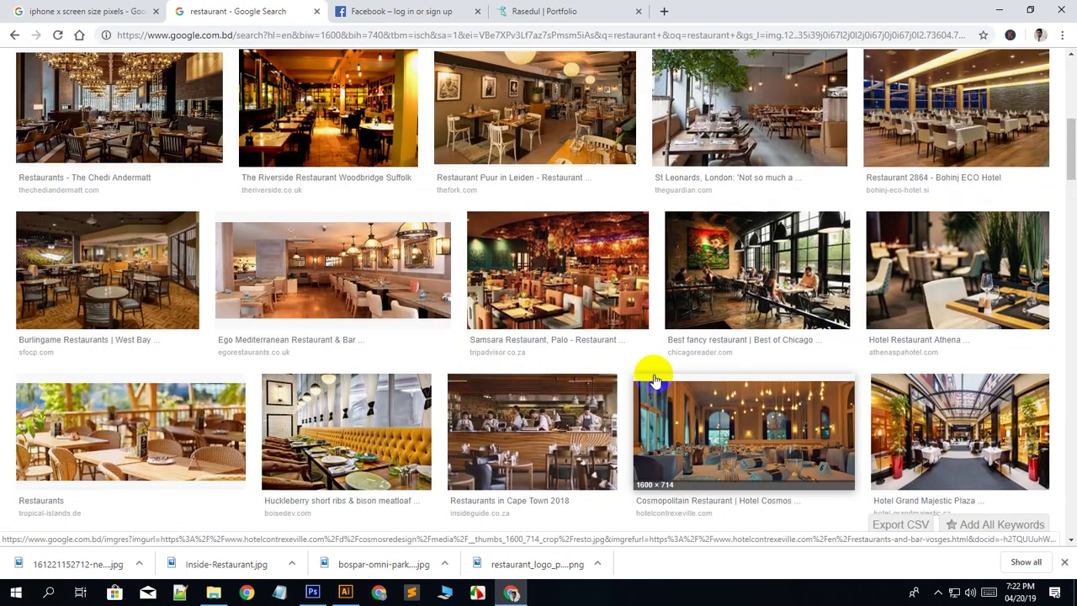
pyautogui.scroll(1, 655, 380)
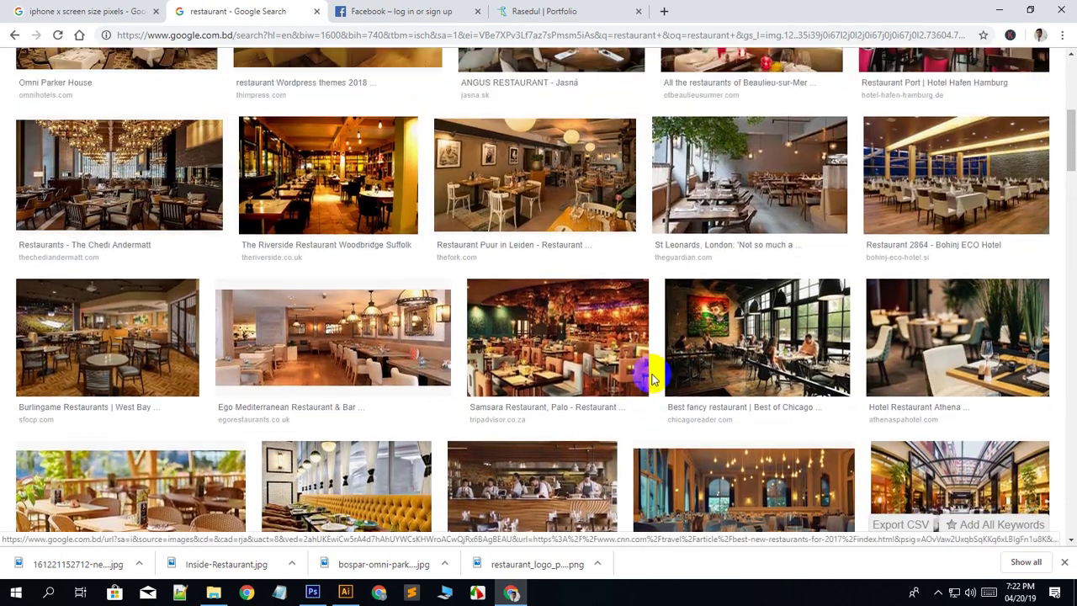
pyautogui.click(761, 347)
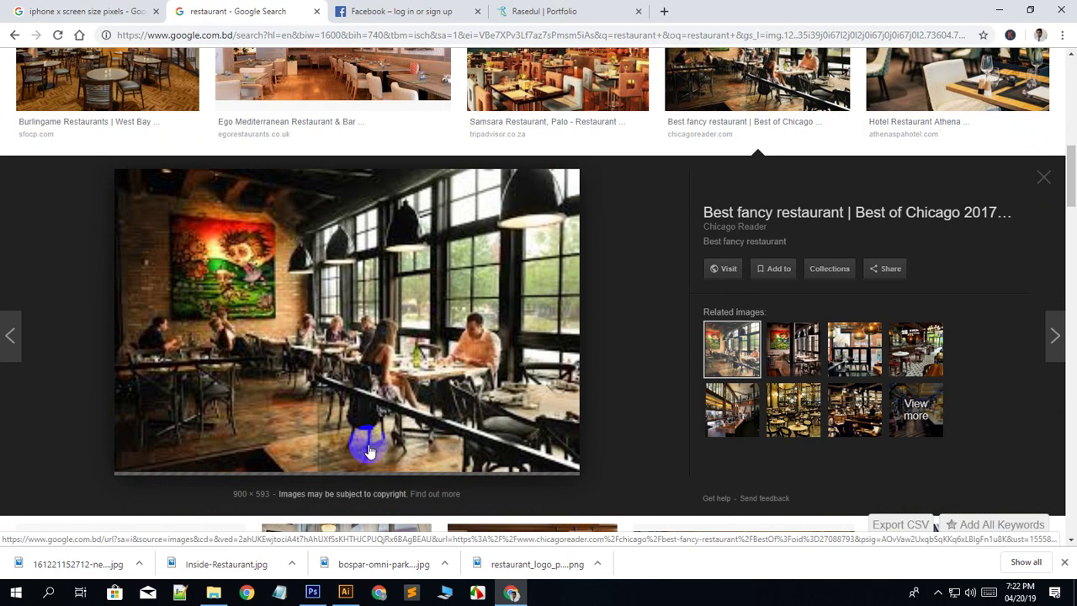
pyautogui.rightClick(300, 276)
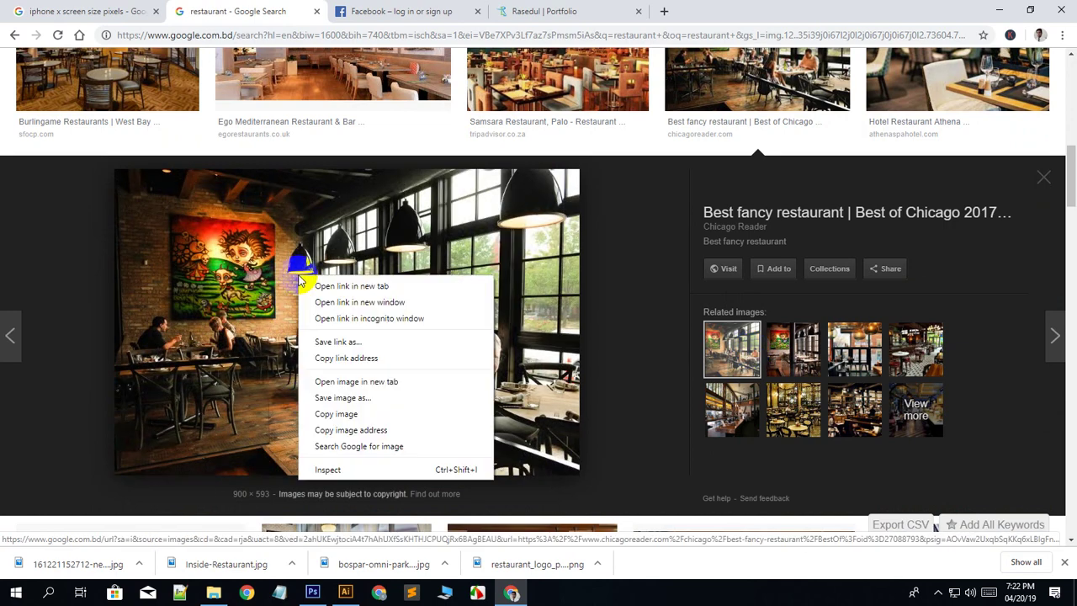
pyautogui.click(342, 397)
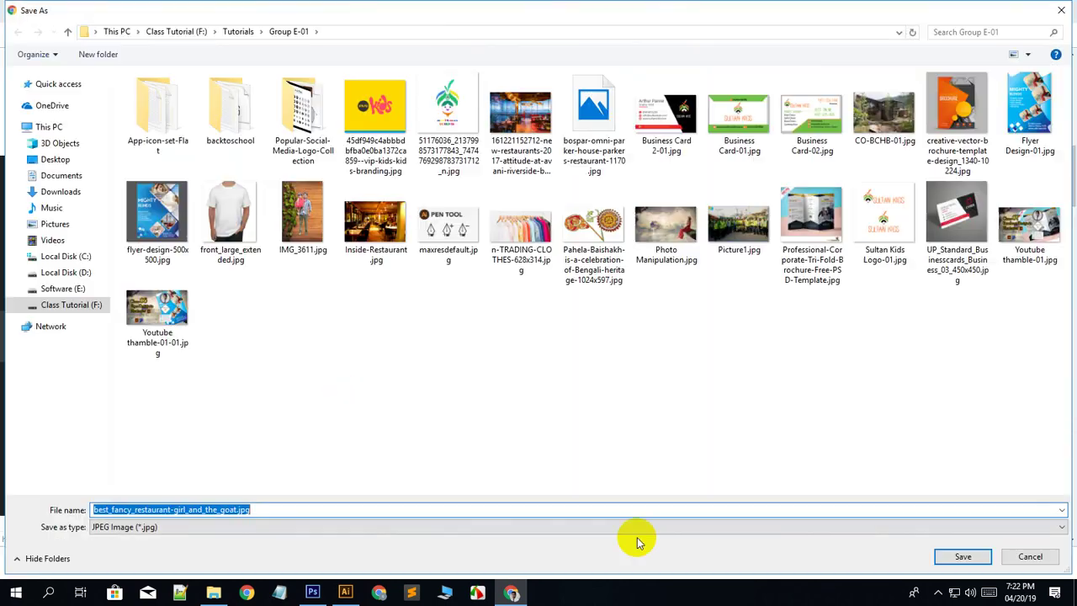
pyautogui.click(959, 555)
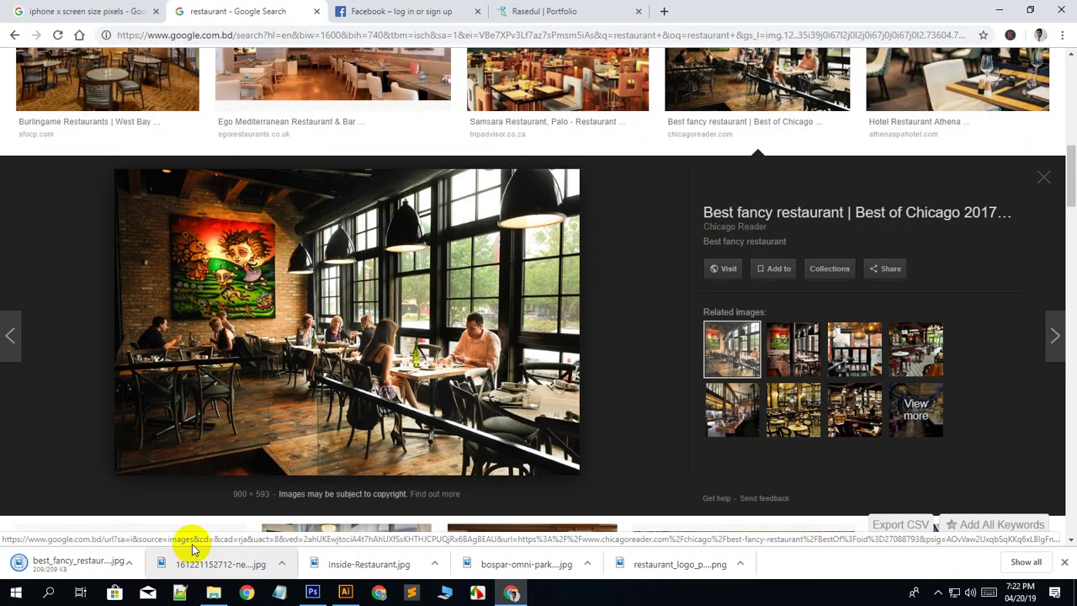
# Find best_fancy_restaurant-girl_and_the_goat.jpg in the Group E-01 folder and open it in Photoshop.
pyautogui.click(214, 593)
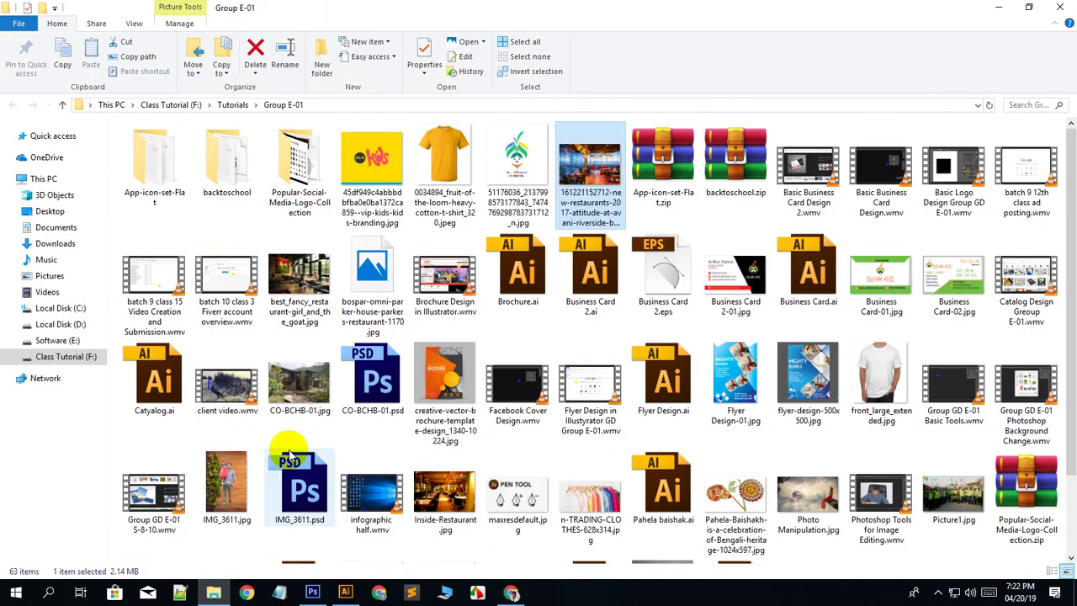
pyautogui.scroll(-2, 555, 473)
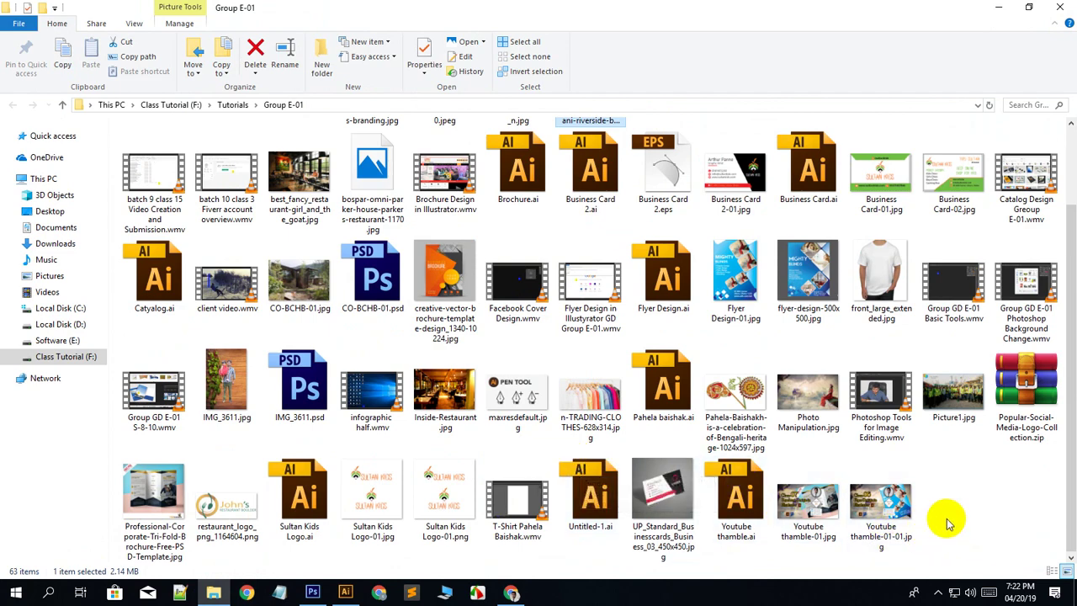
pyautogui.scroll(2, 946, 521)
pyautogui.scroll(-2, 841, 479)
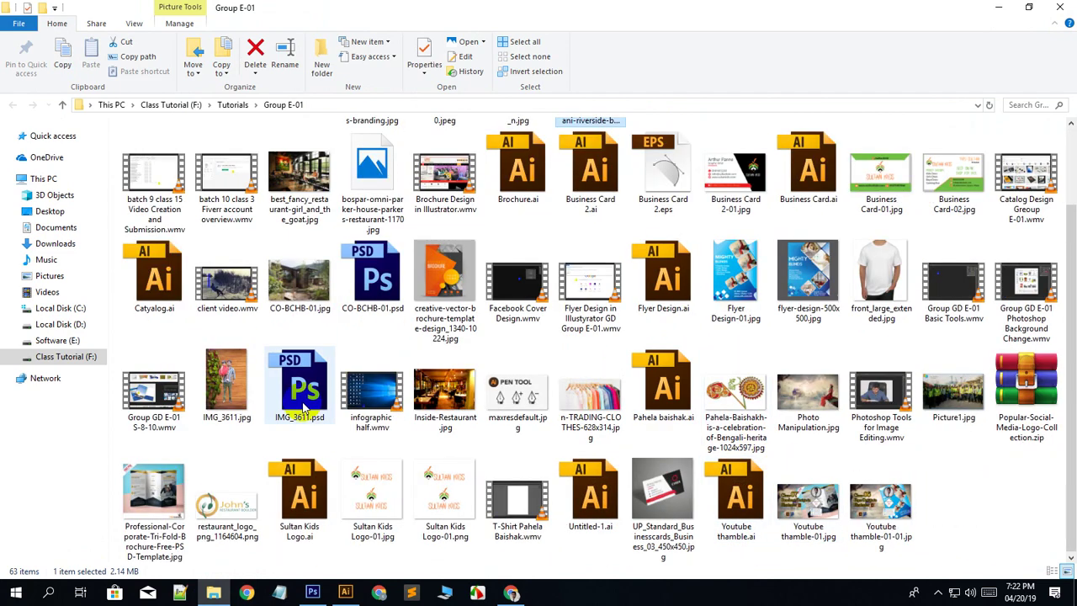
pyautogui.scroll(2, 316, 404)
pyautogui.moveTo(299, 278); pyautogui.dragTo(744, 48)
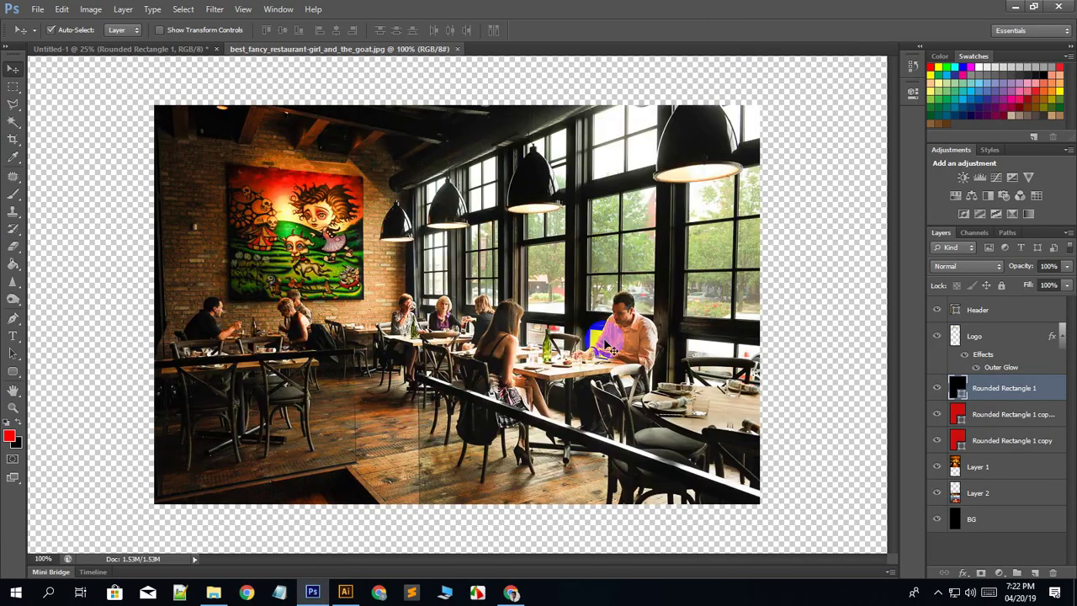
# Place the best_fancy_restaurant photo in Untitled-1 above Rounded Rectangle 1 and enlarge it to cover the whole black rectangle.
pyautogui.moveTo(151, 53); pyautogui.dragTo(156, 57)
pyautogui.moveTo(465, 313); pyautogui.dragTo(463, 313)
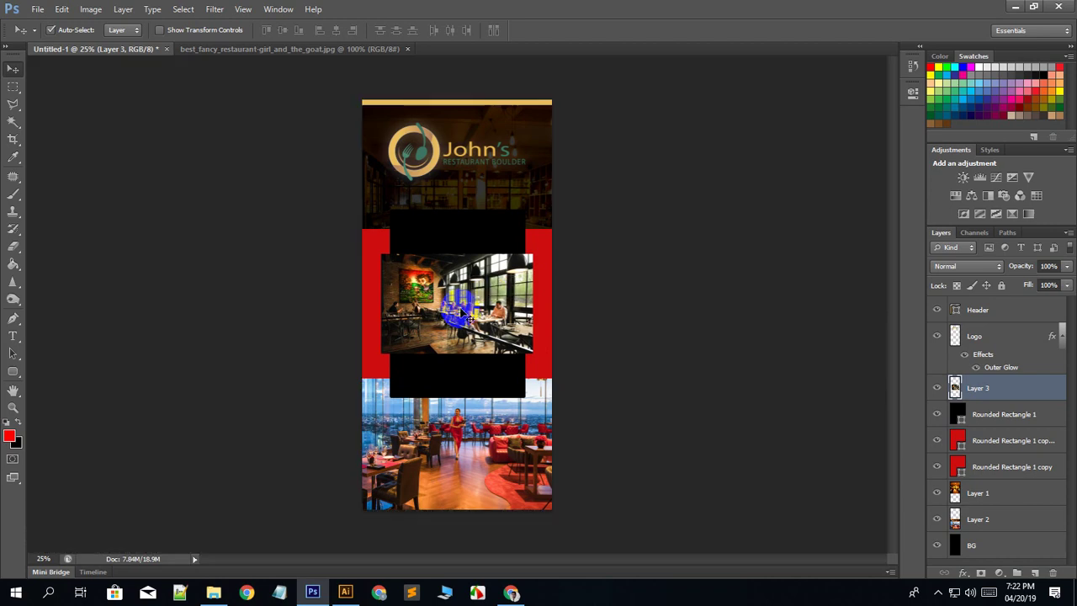
pyautogui.hotkey('ctrl', 't')
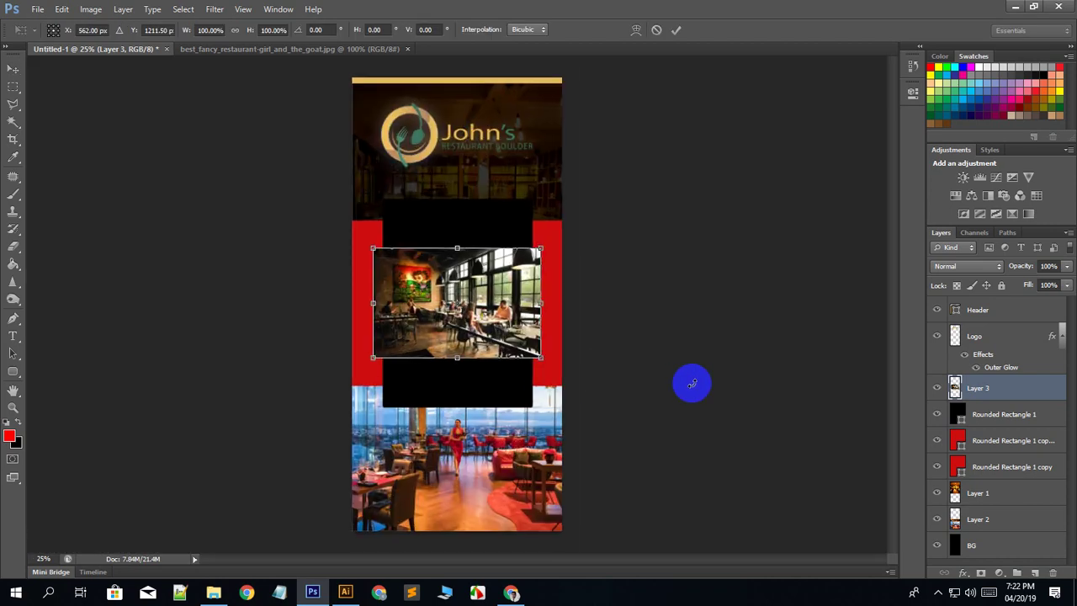
pyautogui.hotkey('ctrl', '+')
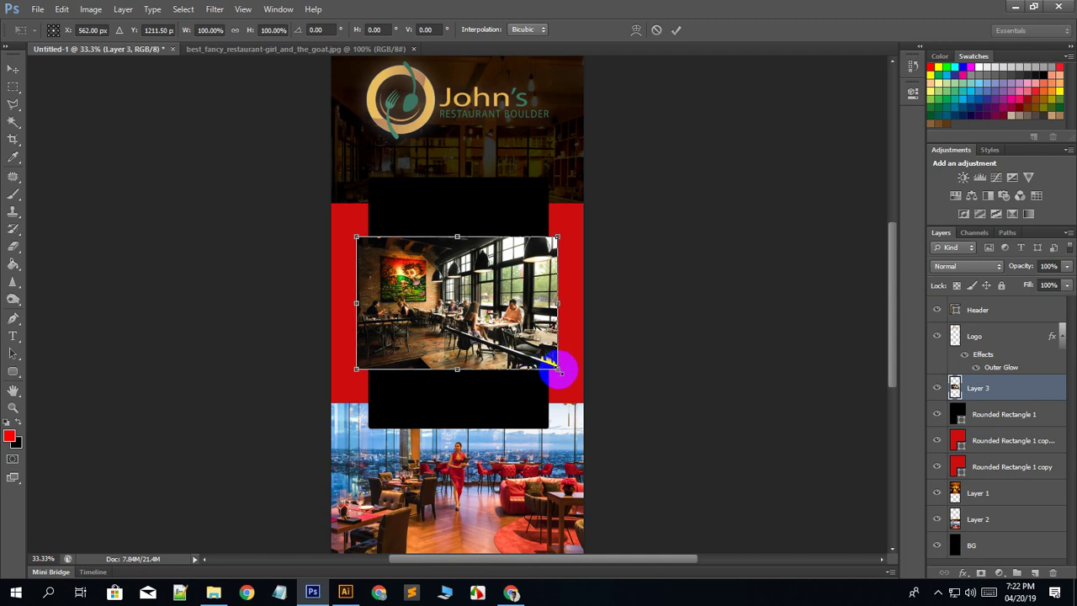
pyautogui.moveTo(557, 368); pyautogui.dragTo(678, 445)
pyautogui.press('Return')
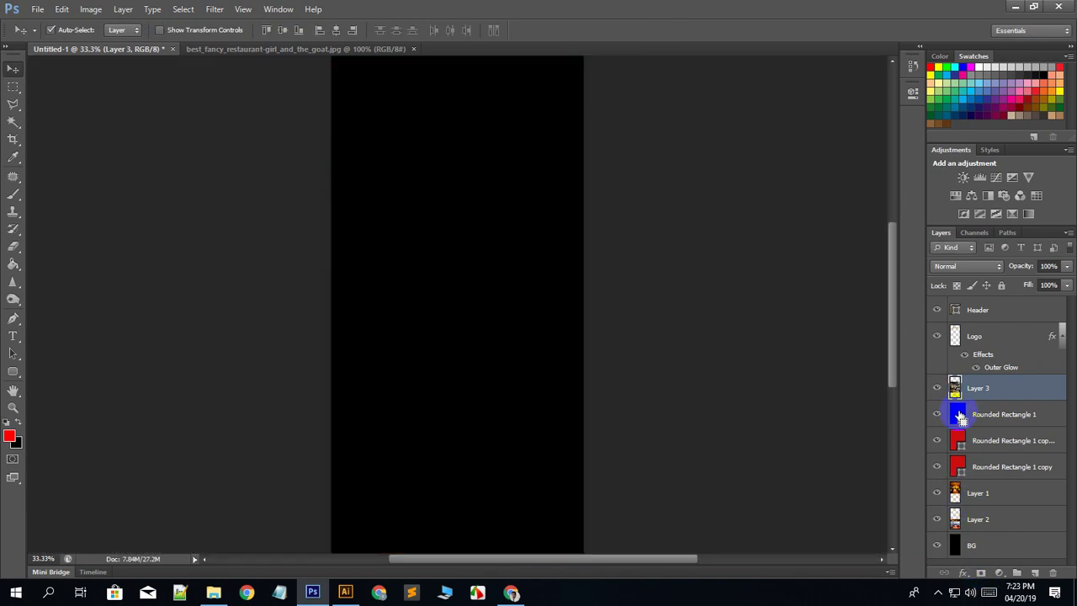
# Load Rounded Rectangle 1's outline as a selection, invert it, and delete the parts of Layer 3's photo outside the rectangle.
pyautogui.moveTo(958, 432); pyautogui.dragTo(396, 202)
pyautogui.click(185, 9)
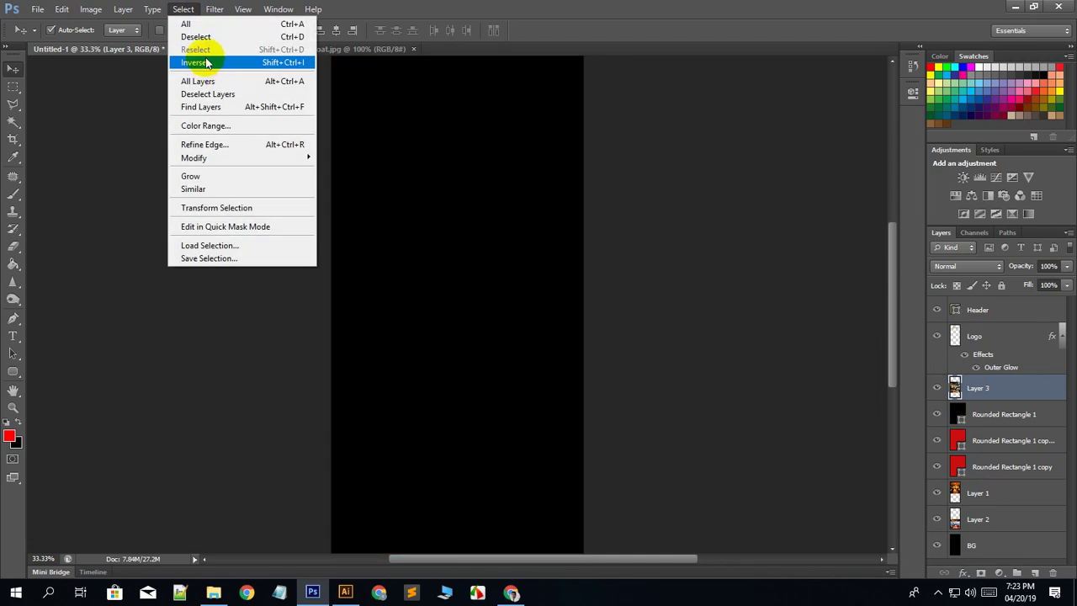
pyautogui.click(197, 62)
pyautogui.click(603, 343)
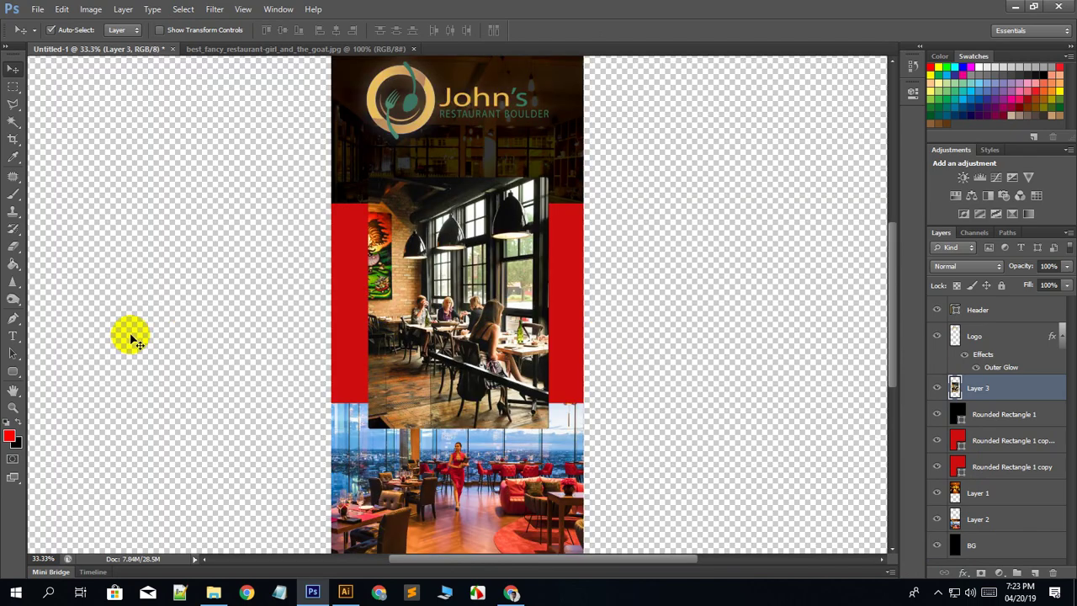
pyautogui.click(13, 141)
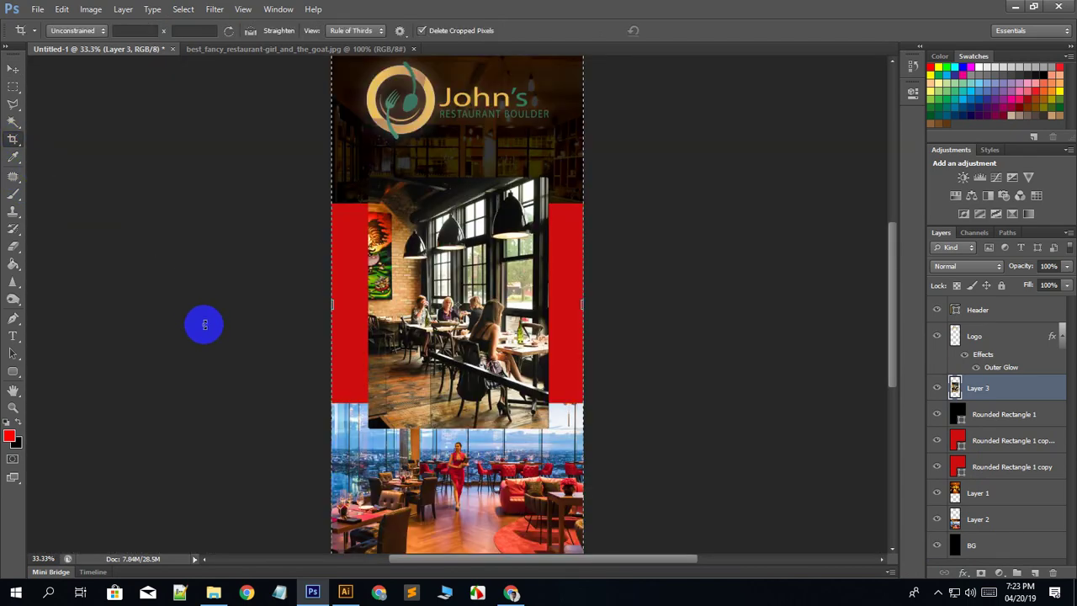
pyautogui.click(14, 72)
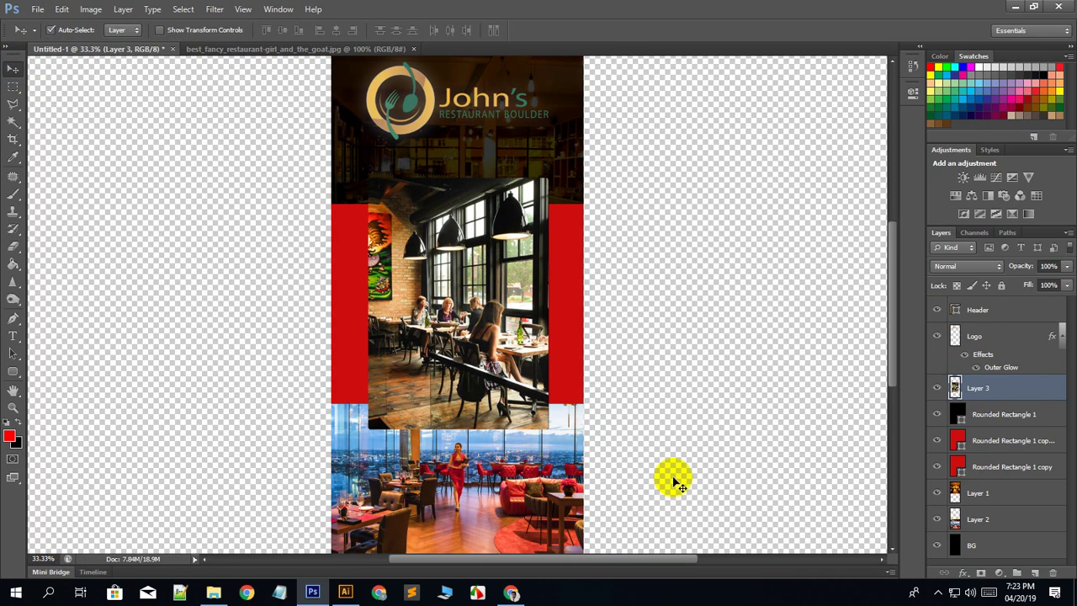
pyautogui.hotkey('ctrl', '0')
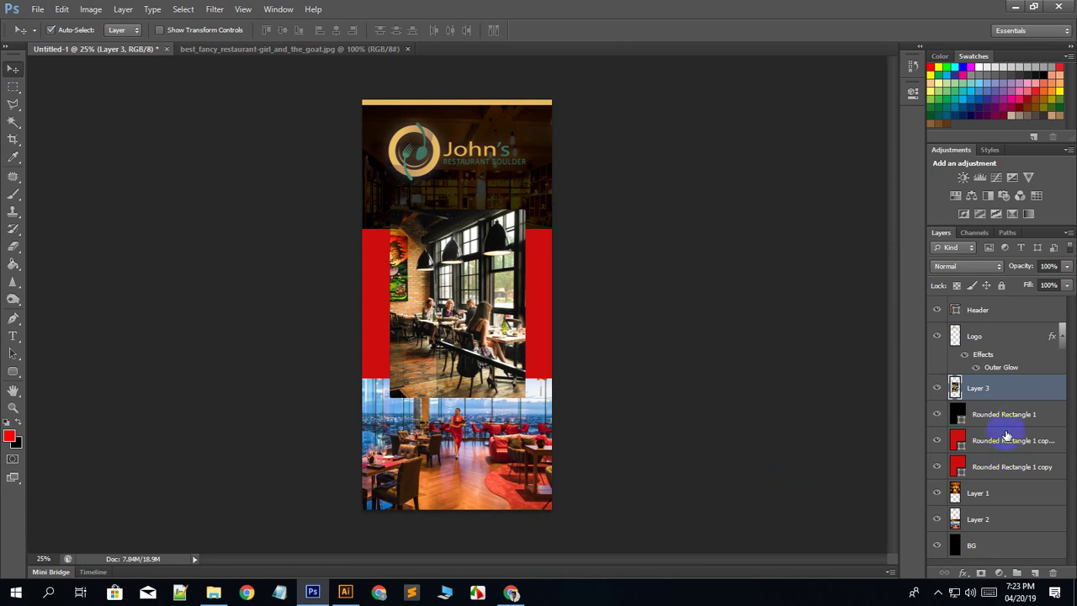
# Add a white (ffffff) 10 px outside Stroke layer style to Rounded Rectangle 1.
pyautogui.click(1032, 418)
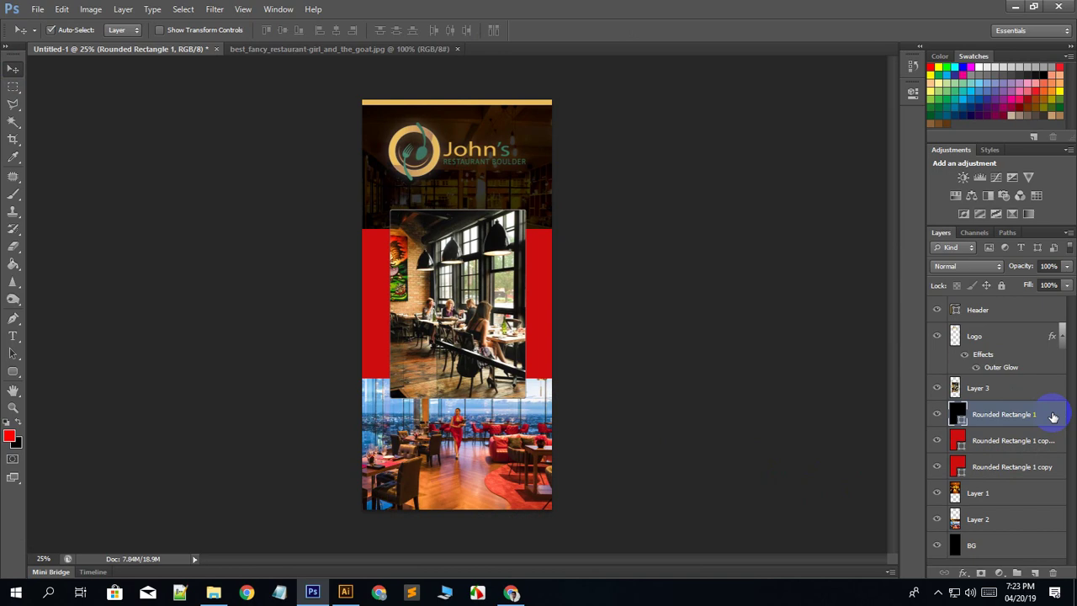
pyautogui.click(1052, 415)
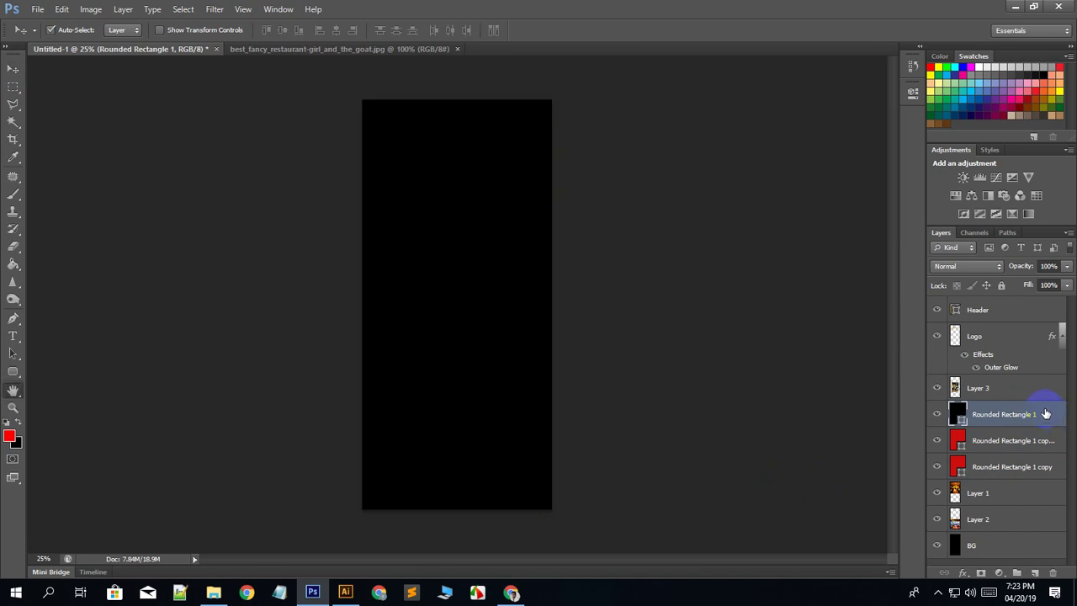
pyautogui.doubleClick(1045, 413)
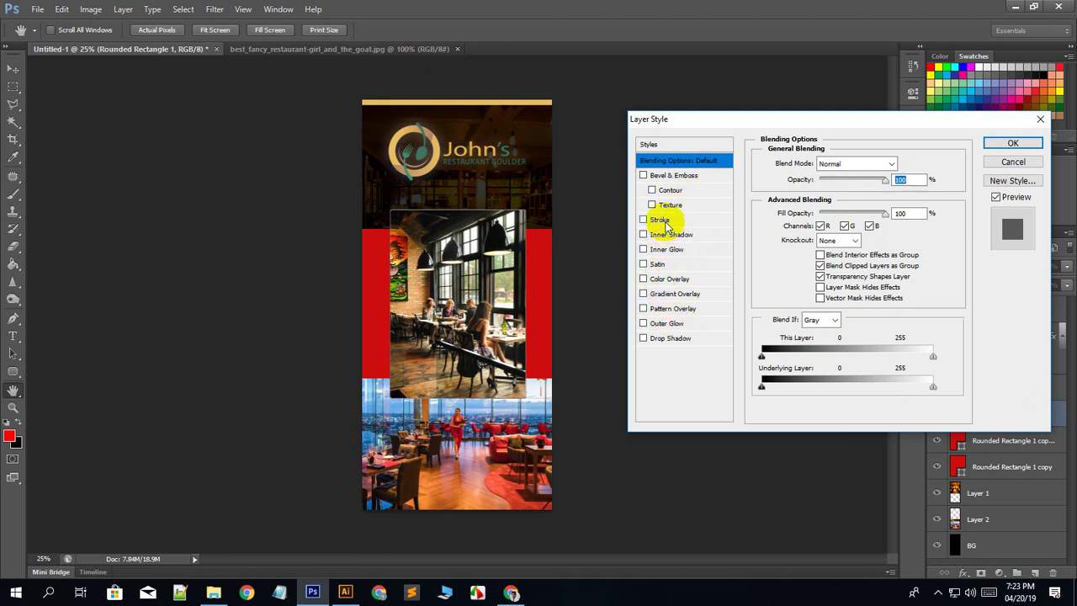
pyautogui.click(663, 221)
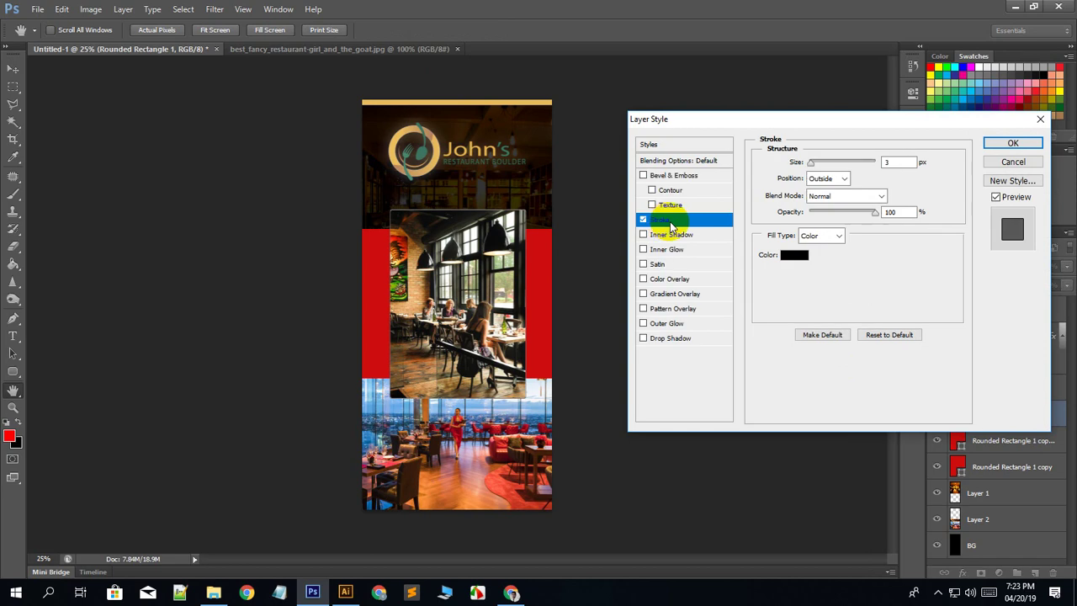
pyautogui.click(794, 254)
pyautogui.moveTo(650, 284); pyautogui.dragTo(618, 274)
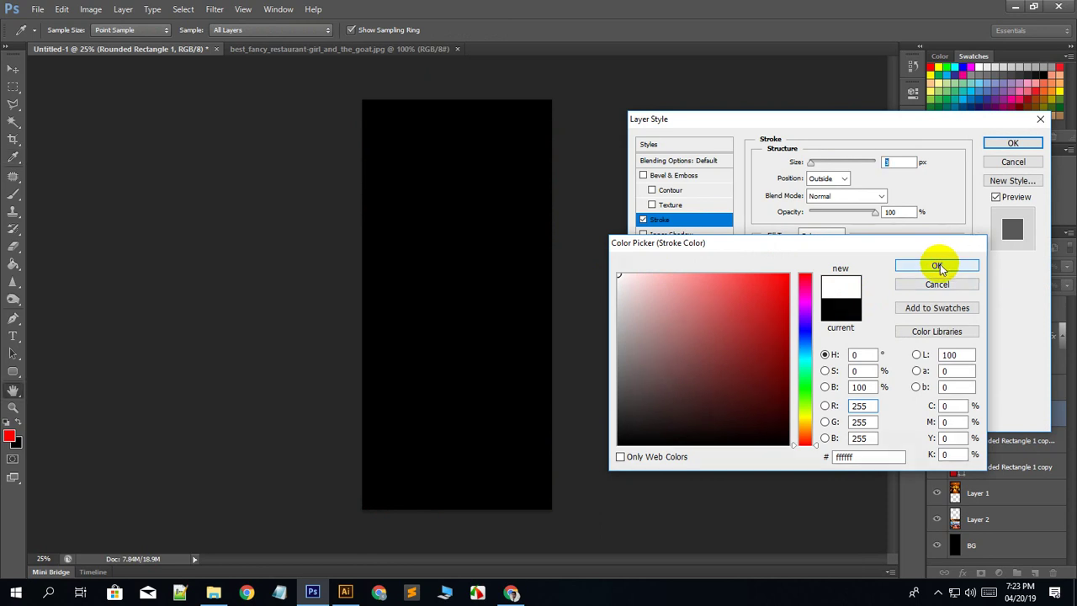
pyautogui.click(938, 265)
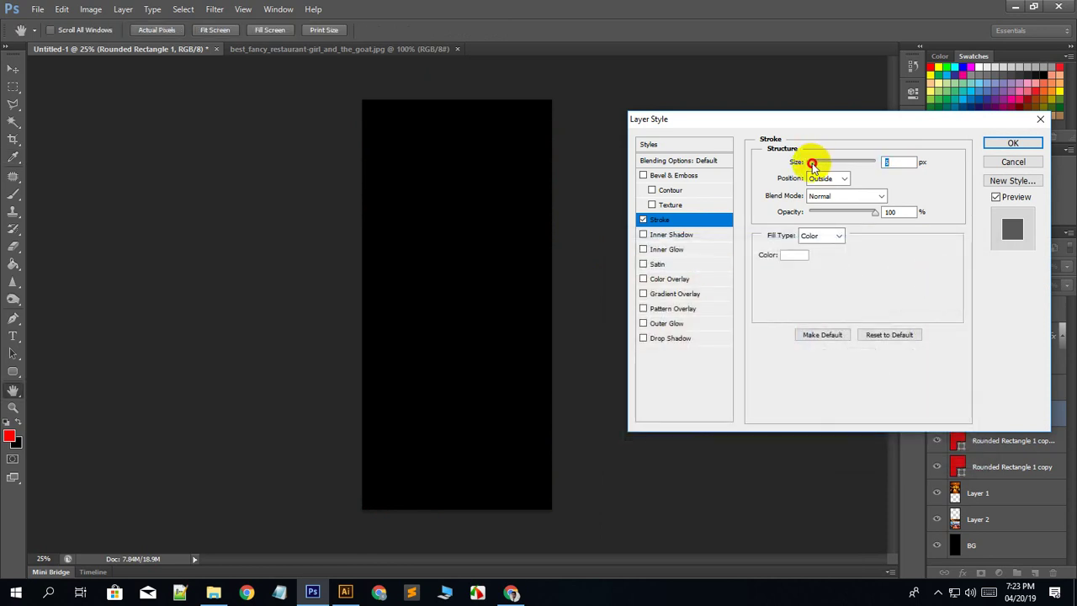
pyautogui.moveTo(811, 164); pyautogui.dragTo(817, 162)
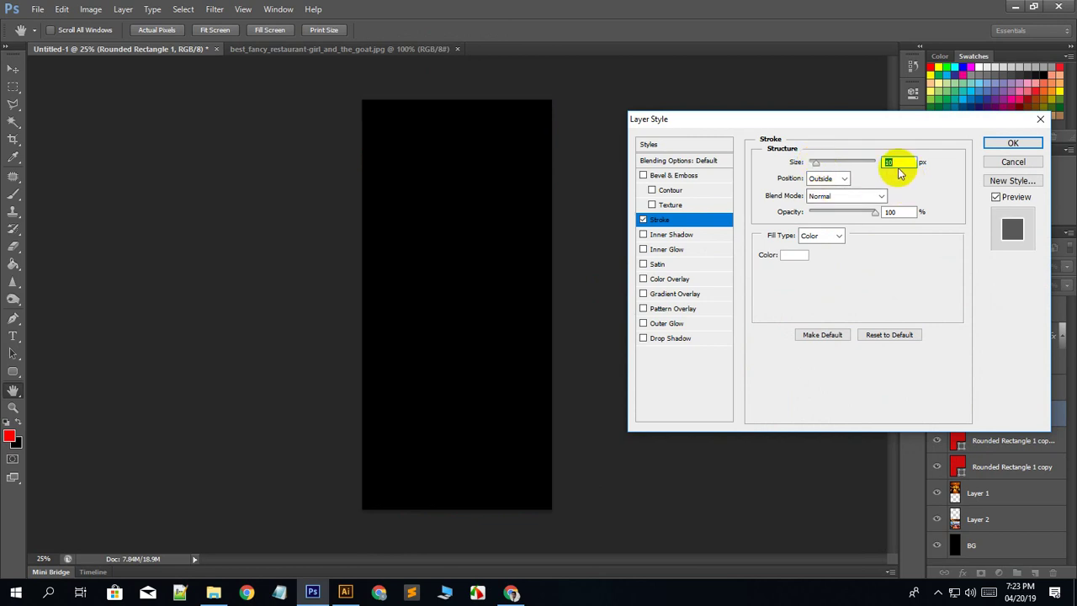
pyautogui.click(999, 144)
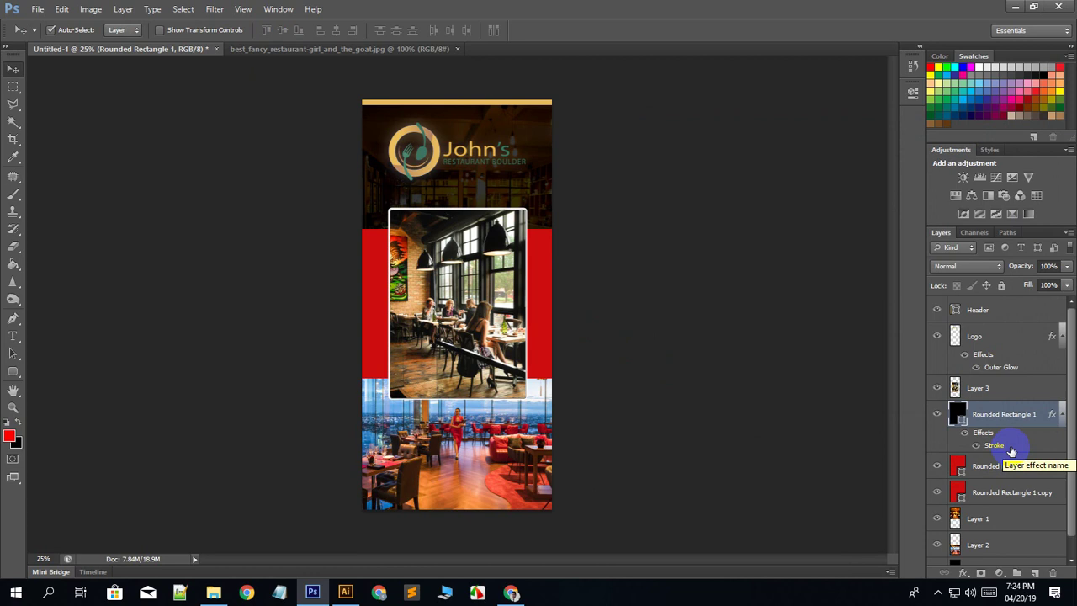
# Make Rounded Rectangle 1 copy 2 active, and in Chrome save the related image "Day 2, Code Avengers Travel" as a JPEG in Group E-01.
pyautogui.click(543, 330)
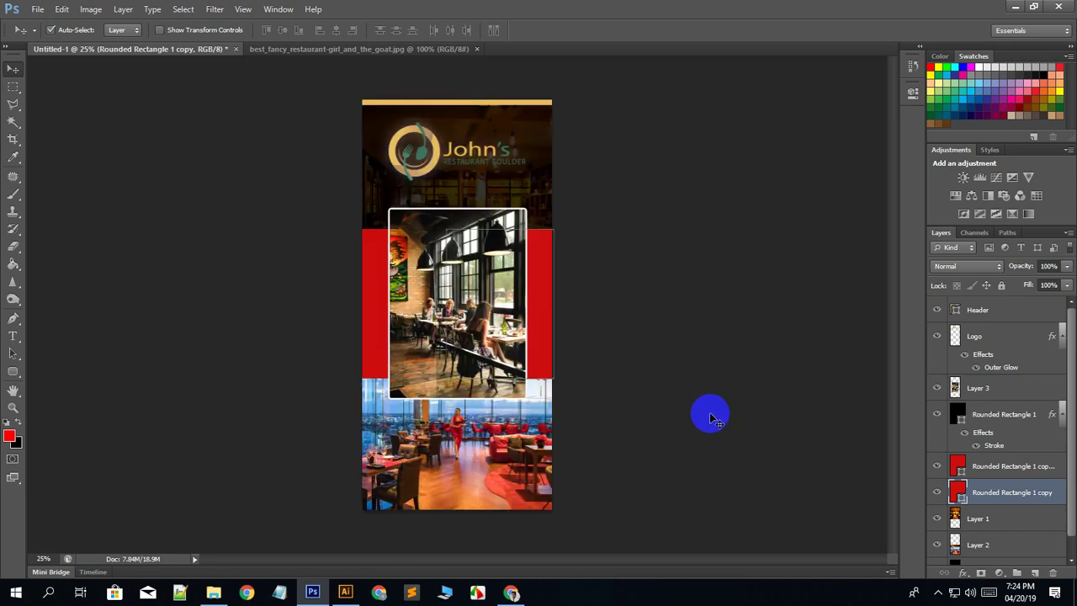
pyautogui.moveTo(376, 355); pyautogui.dragTo(994, 498)
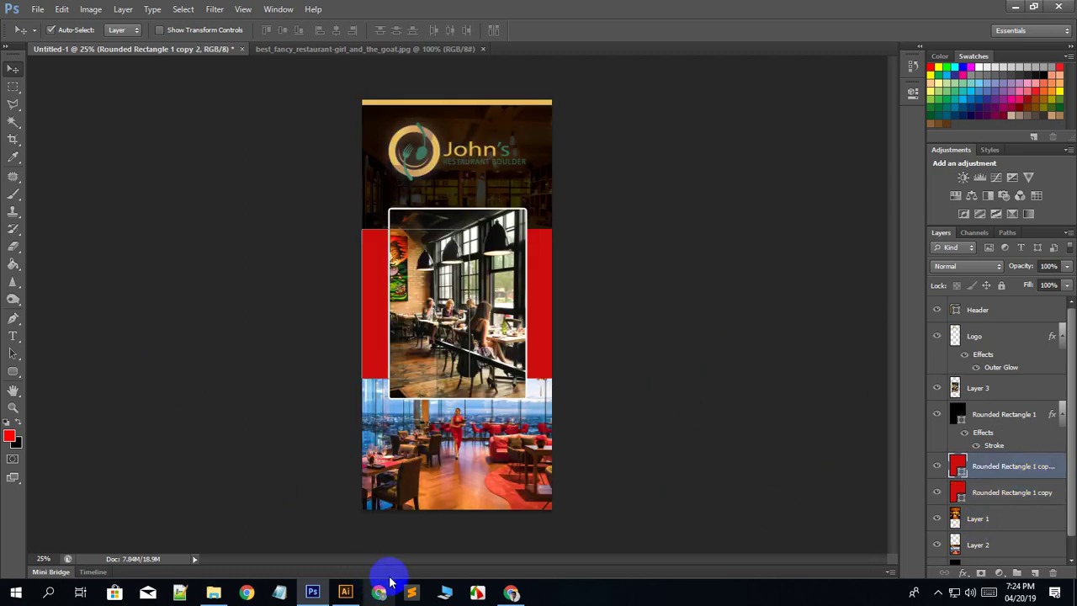
pyautogui.click(507, 589)
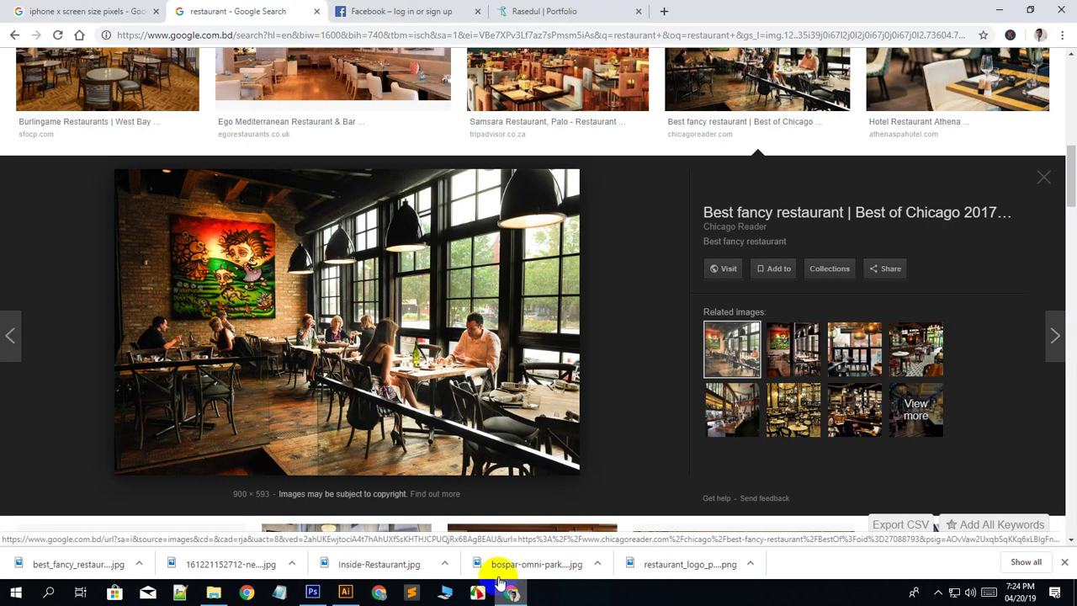
pyautogui.click(801, 407)
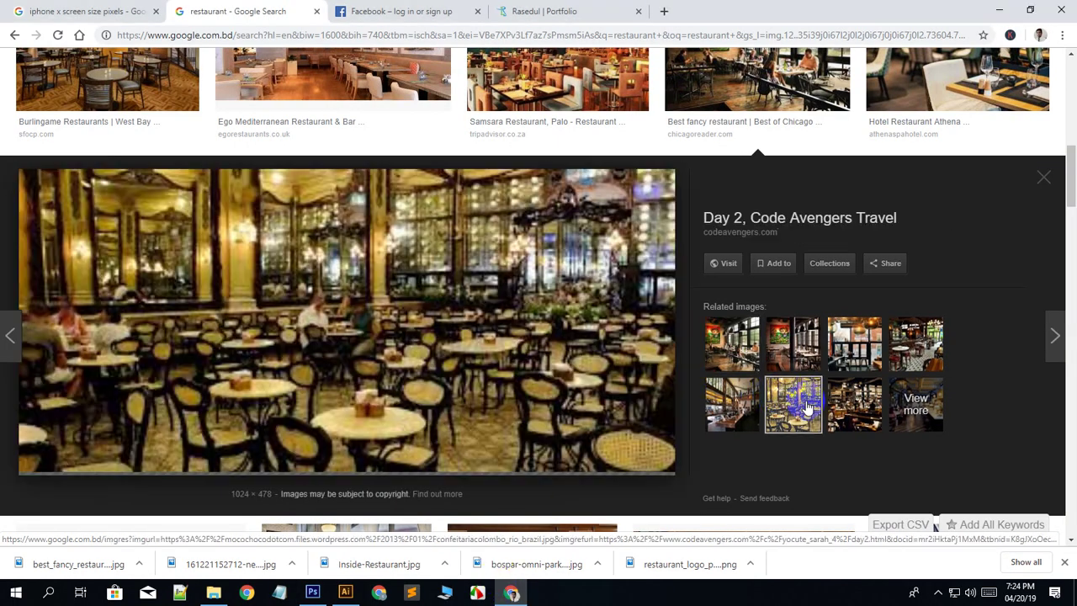
pyautogui.rightClick(310, 240)
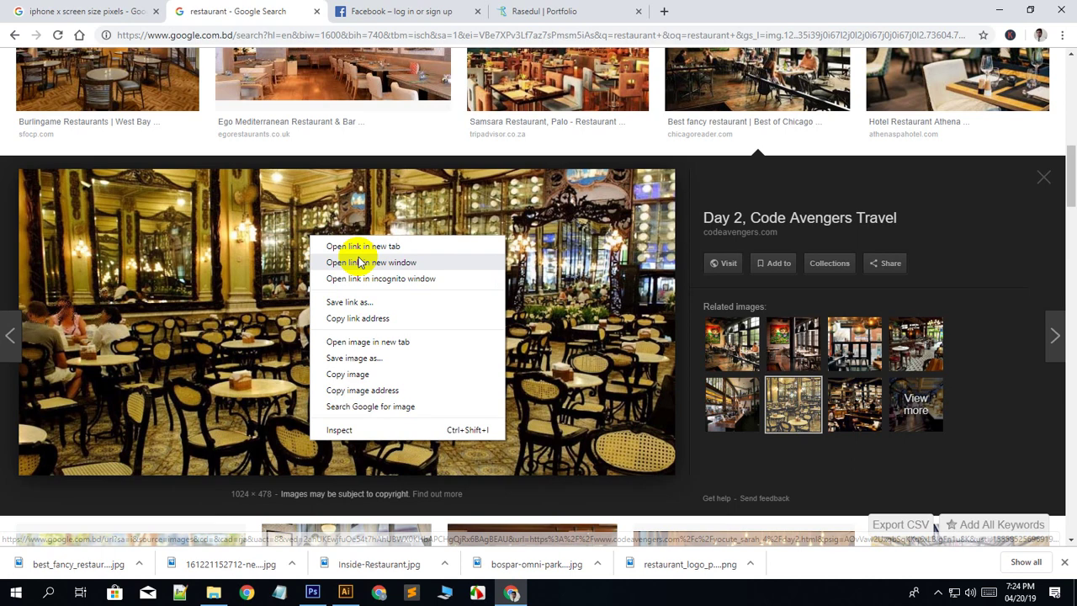
pyautogui.click(363, 359)
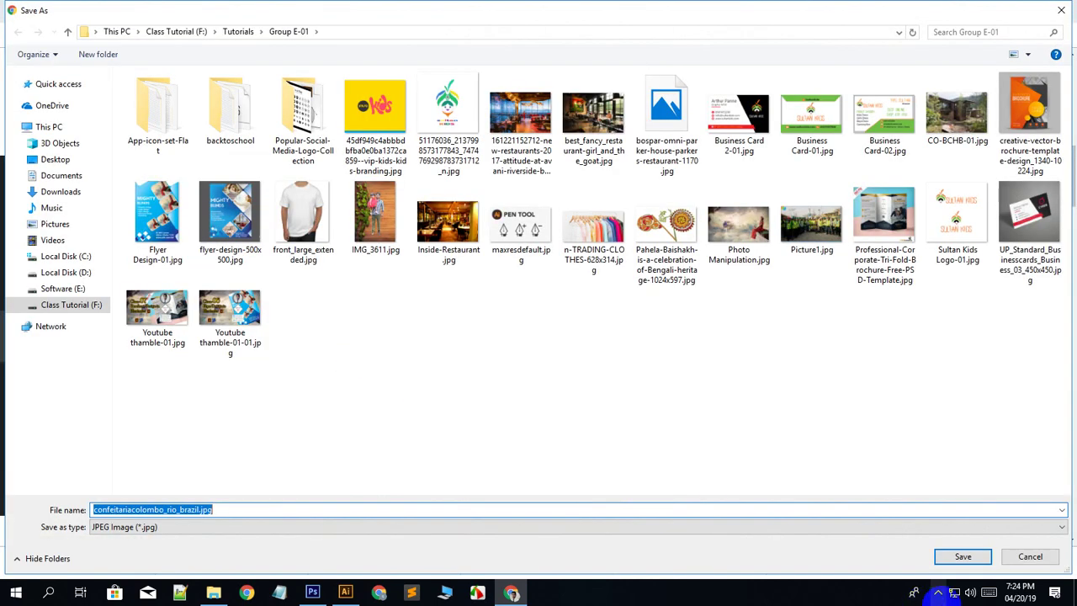
pyautogui.click(959, 560)
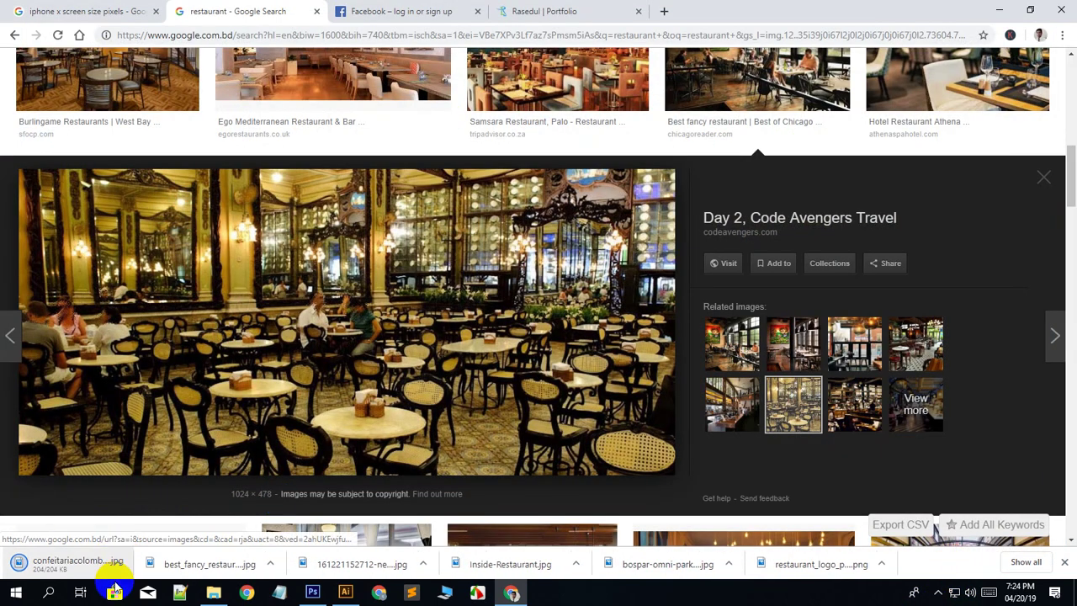
# Find confeitariacolombo_rio_brazil.jpg in the Group E-01 folder and open it in Photoshop.
pyautogui.click(252, 564)
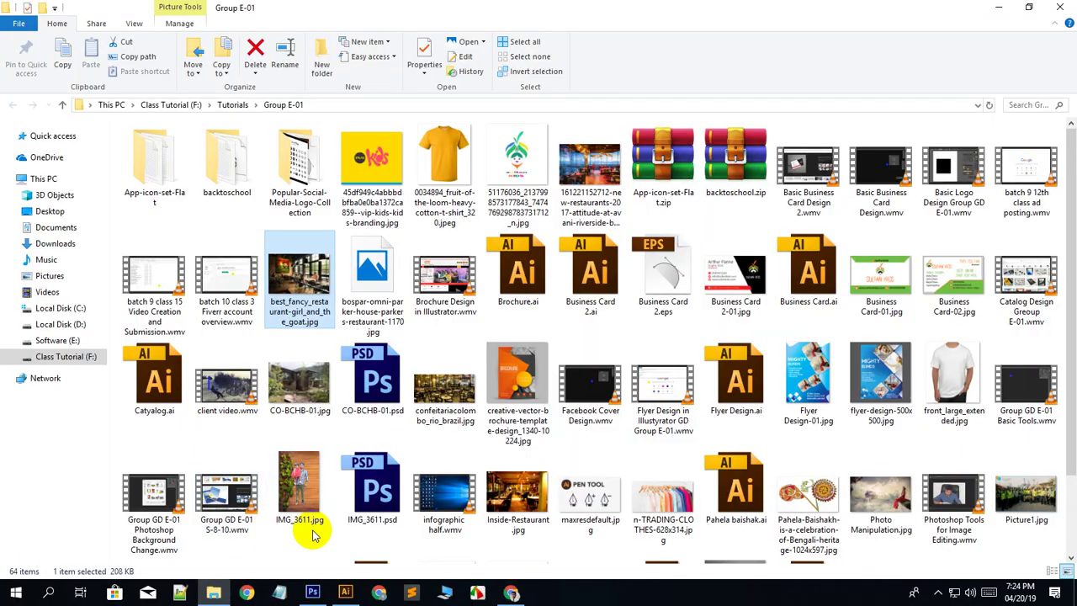
pyautogui.scroll(-2, 337, 517)
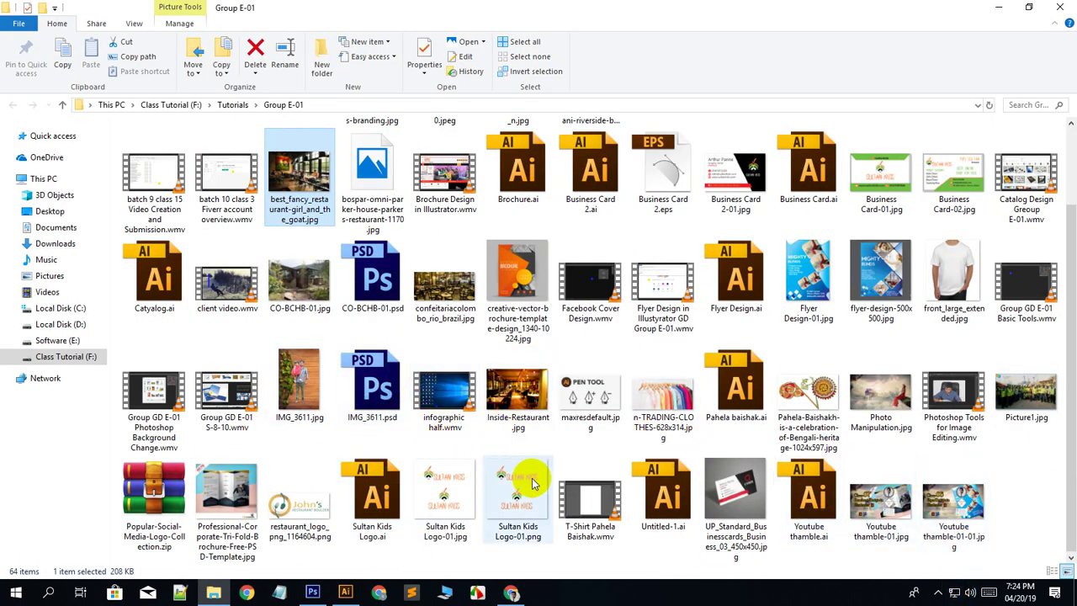
pyautogui.scroll(1, 534, 480)
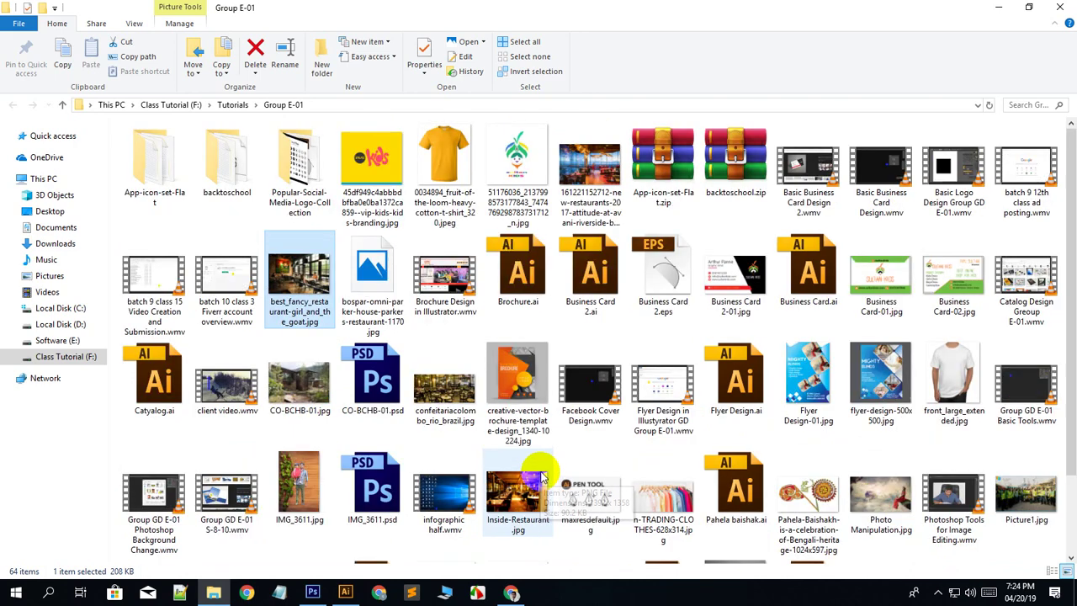
pyautogui.moveTo(439, 391); pyautogui.dragTo(649, 59)
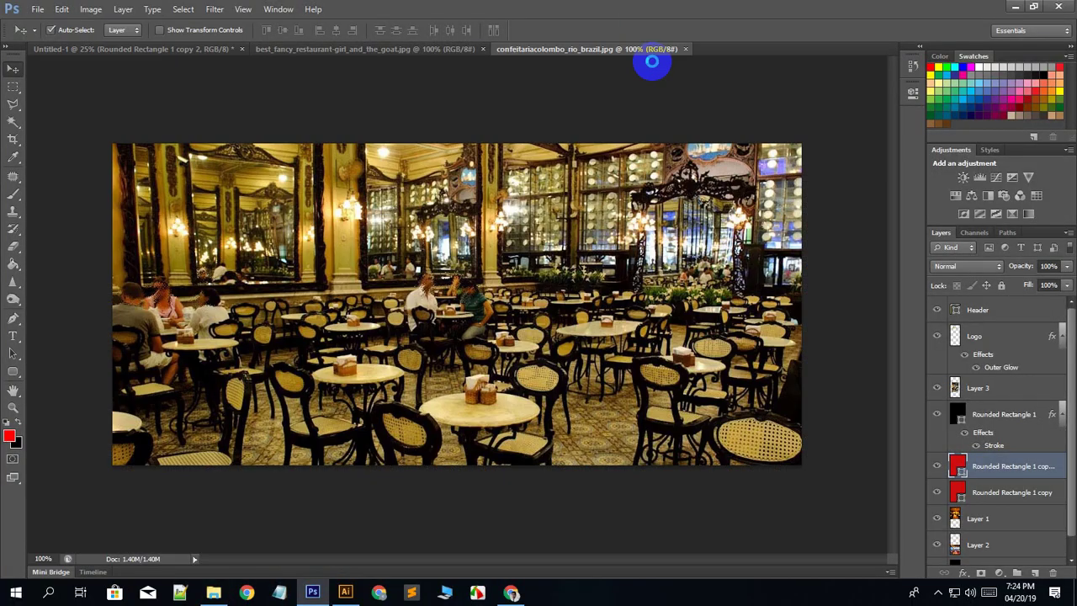
# Place the confeitariacolombo_rio_brazil photo in Untitled-1 above the red rectangles and scale it to about 200% so it covers both.
pyautogui.moveTo(466, 252); pyautogui.dragTo(467, 311)
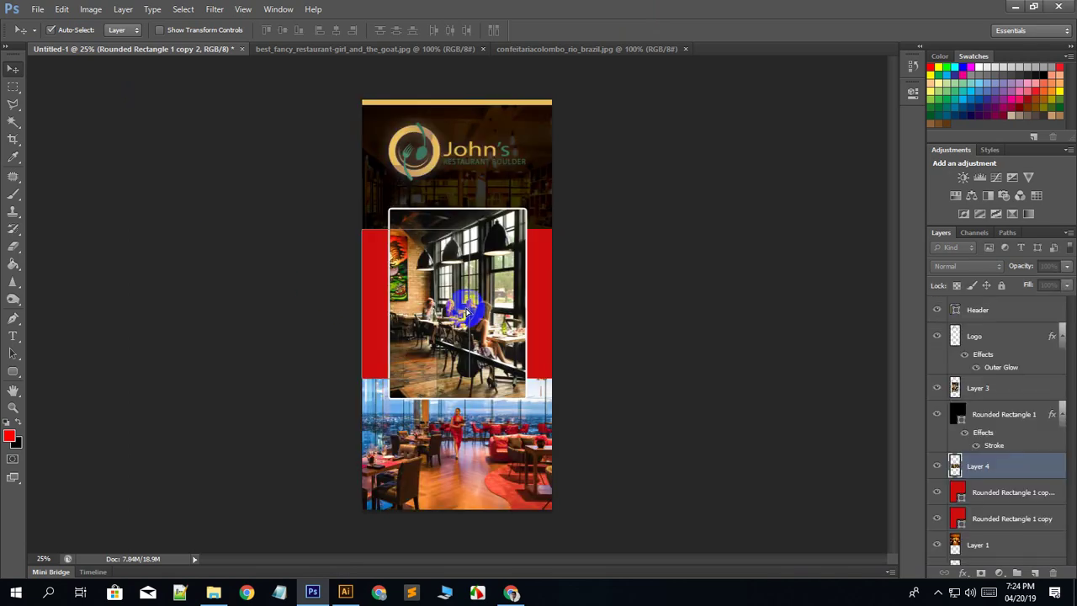
pyautogui.moveTo(548, 339); pyautogui.dragTo(547, 286)
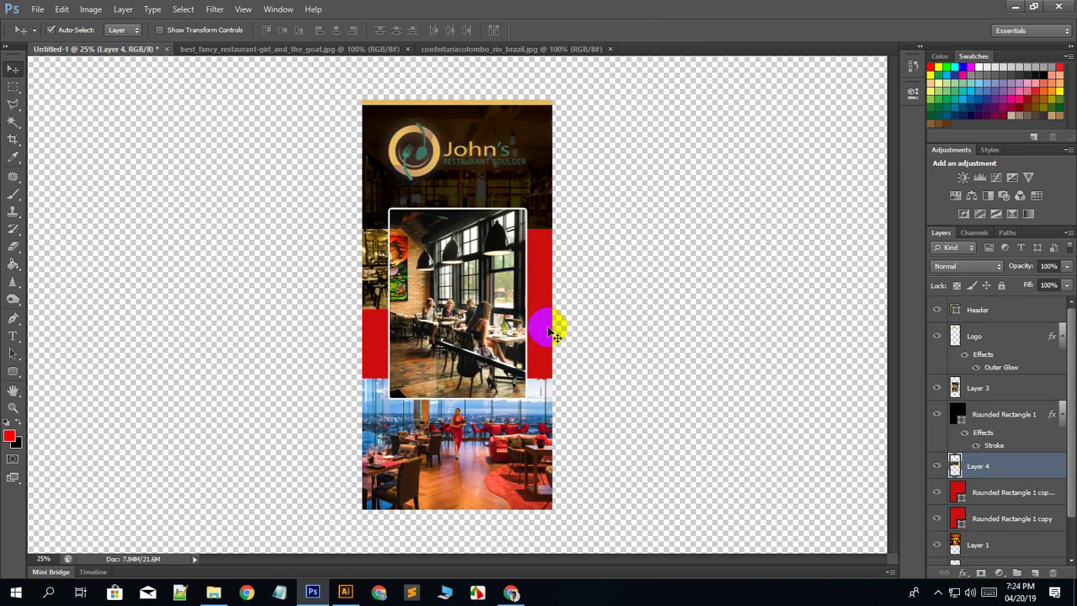
pyautogui.hotkey('ctrl', 't')
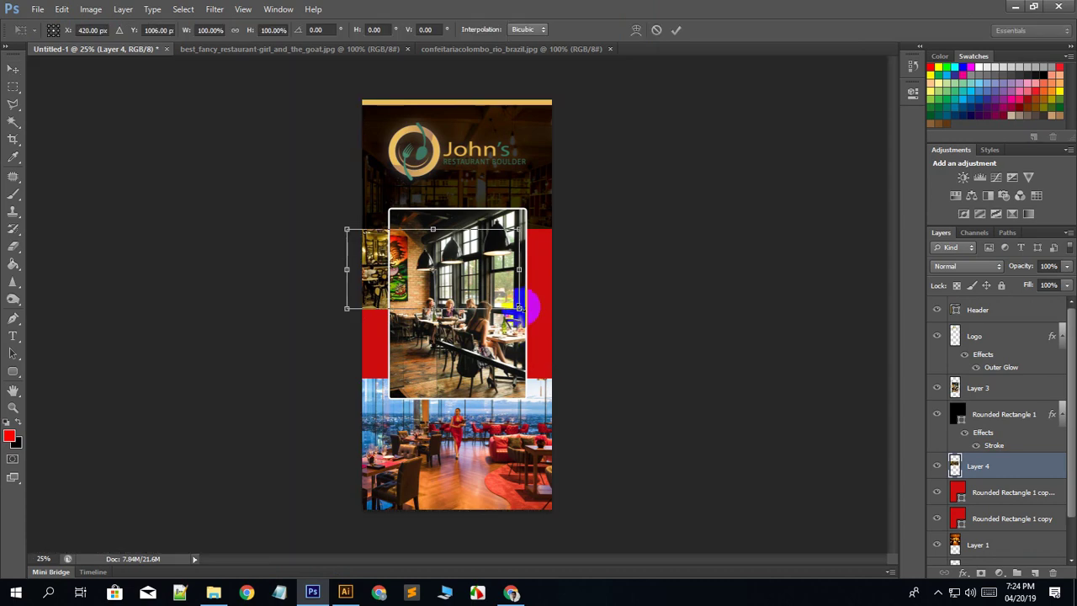
pyautogui.moveTo(522, 309); pyautogui.dragTo(622, 386)
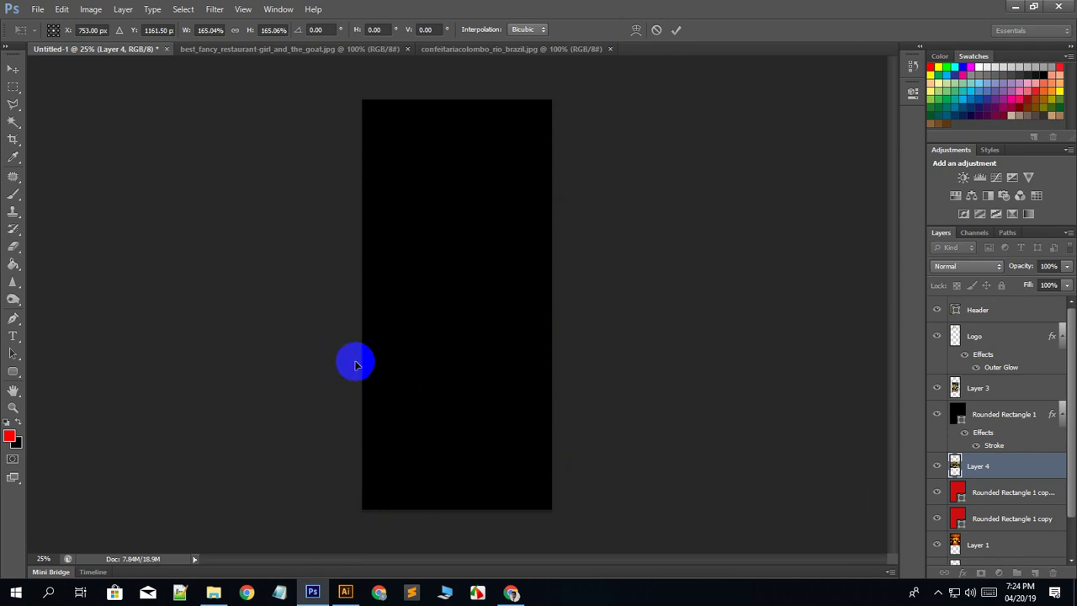
pyautogui.moveTo(351, 362); pyautogui.dragTo(286, 384)
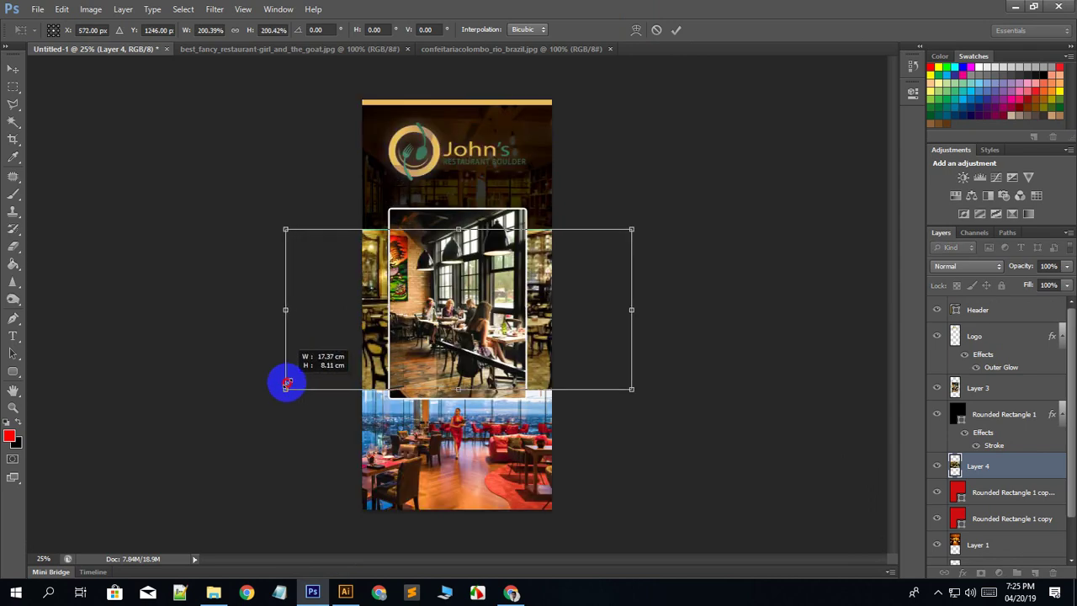
pyautogui.press('Return')
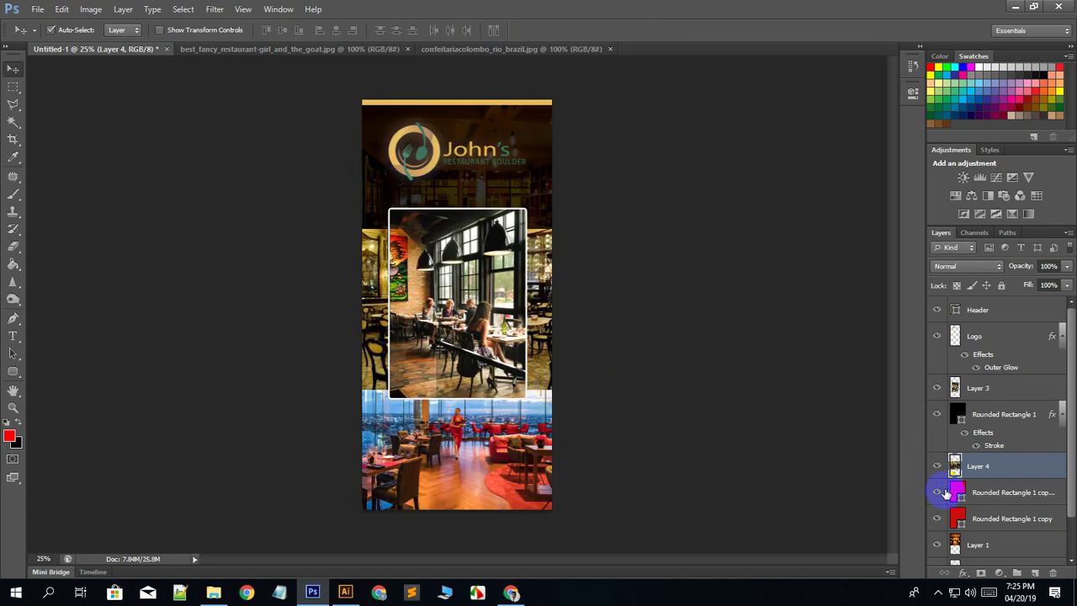
# Remove Rounded Rectangle 1 copy 2 and widen Rounded Rectangle 1 copy so it extends past both sides of the canvas.
pyautogui.click(994, 500)
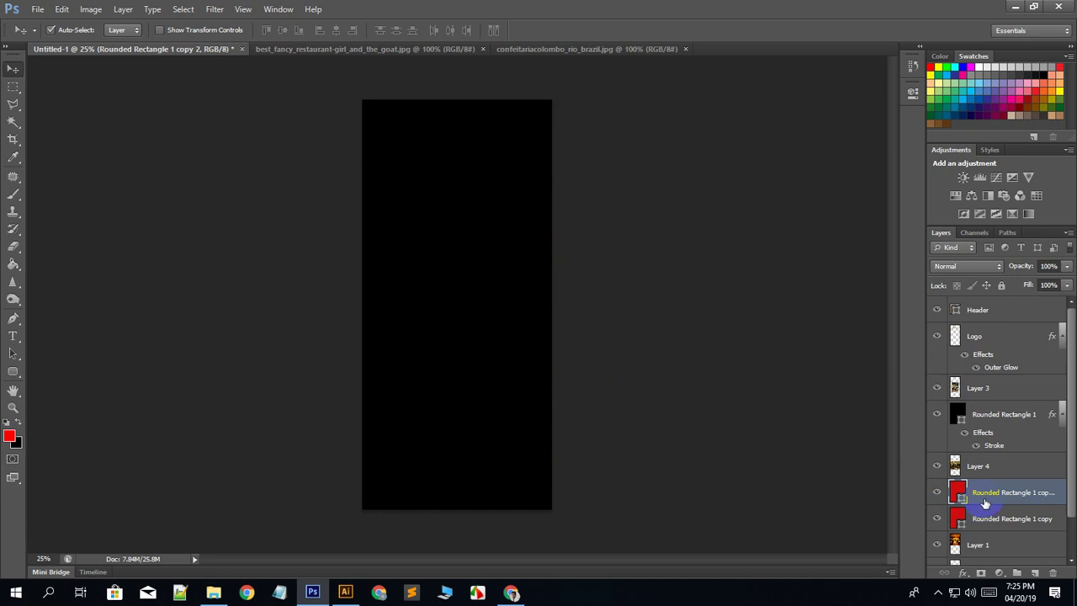
pyautogui.hotkey('ctrl', 'e')
pyautogui.click(957, 494)
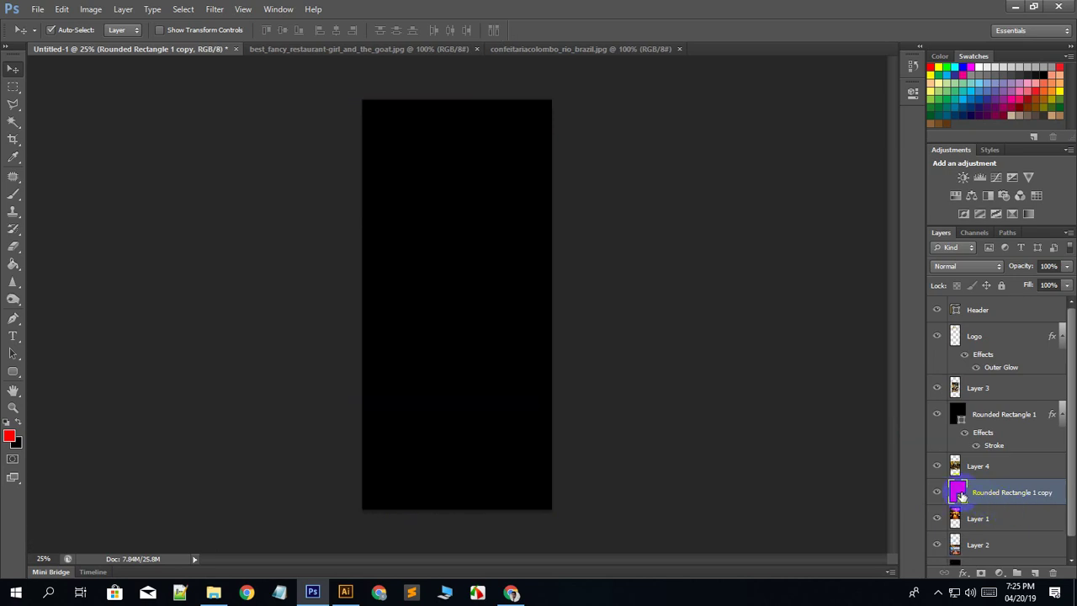
pyautogui.hotkey('ctrl', 't')
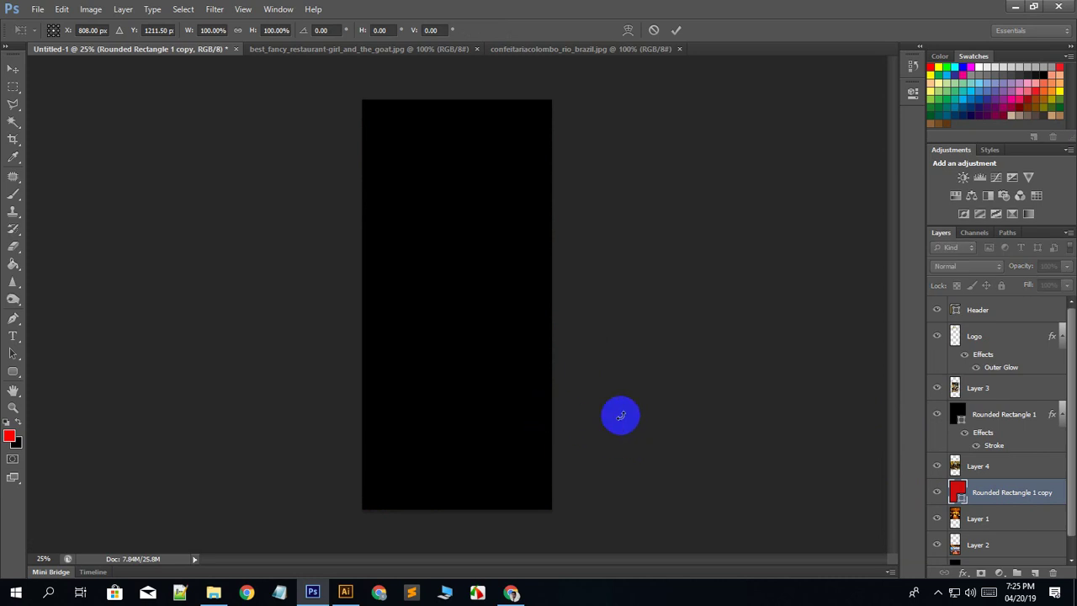
pyautogui.hotkey('ctrl', '+')
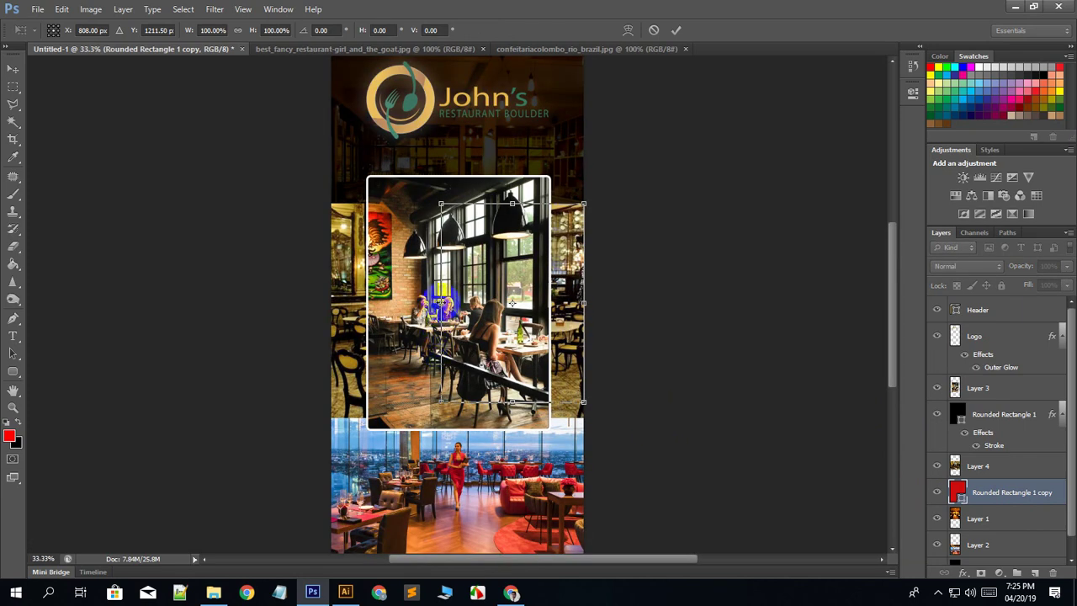
pyautogui.moveTo(439, 302); pyautogui.dragTo(321, 310)
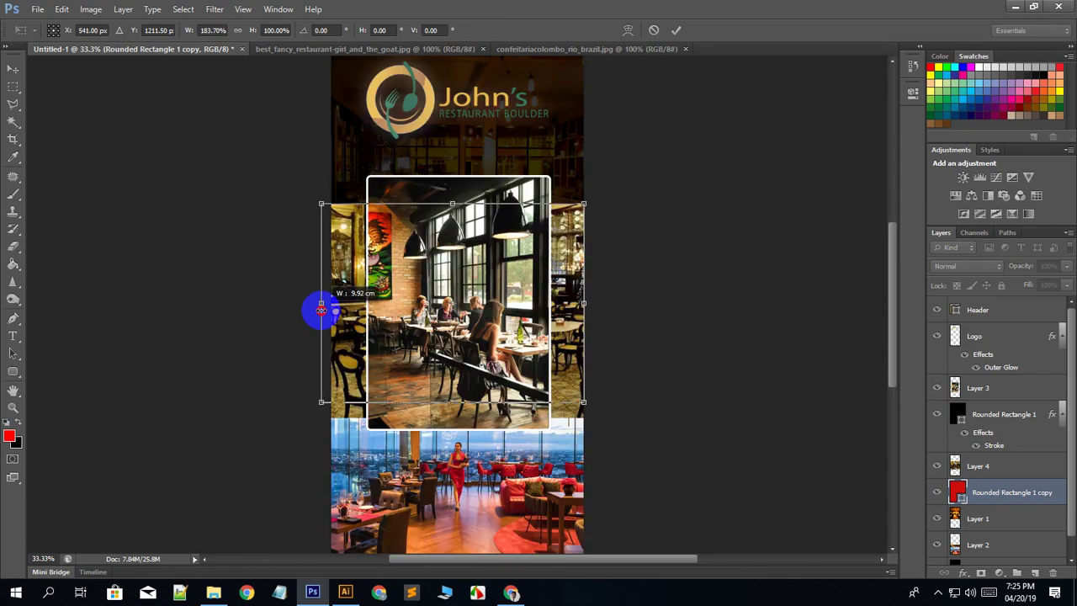
pyautogui.moveTo(583, 302); pyautogui.dragTo(682, 356)
pyautogui.press('Escape')
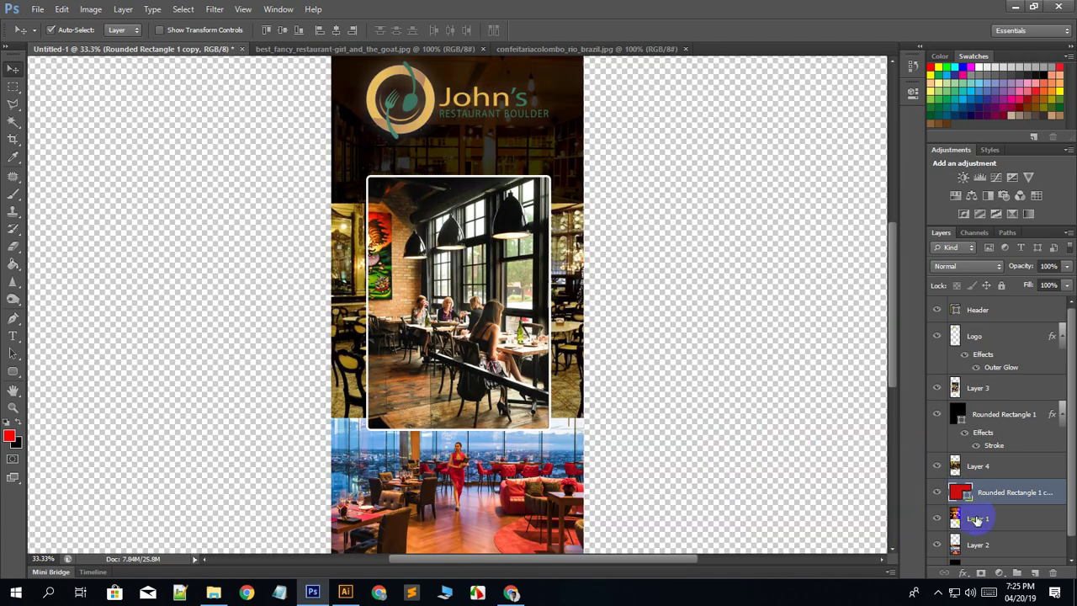
# Trim Layer 4 to the outline of the widened rounded rectangle by deleting the photo area outside it.
pyautogui.click(1005, 469)
pyautogui.click(184, 9)
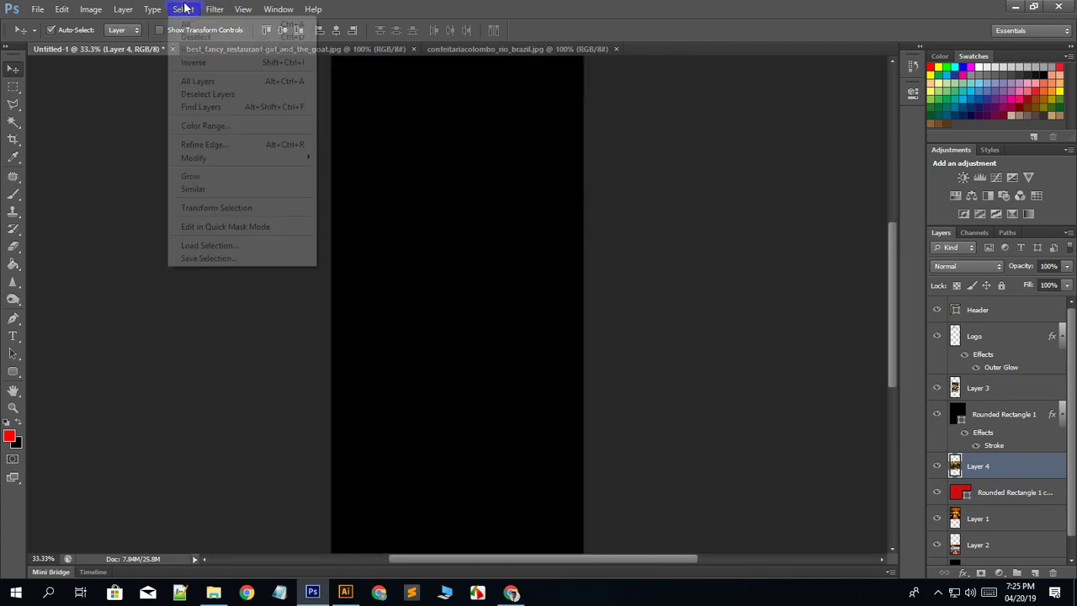
pyautogui.click(208, 64)
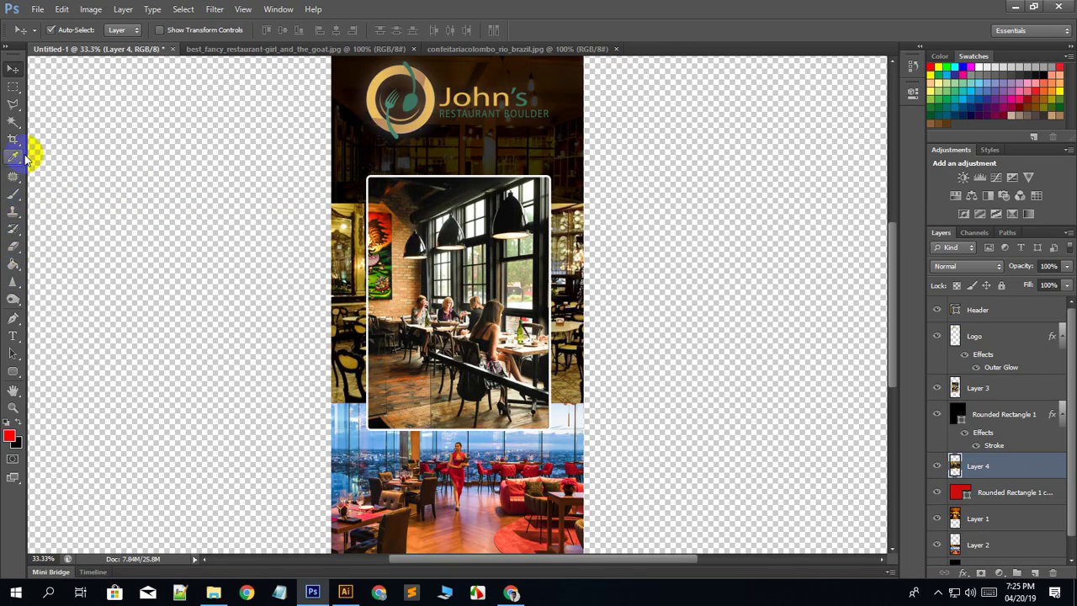
pyautogui.click(15, 140)
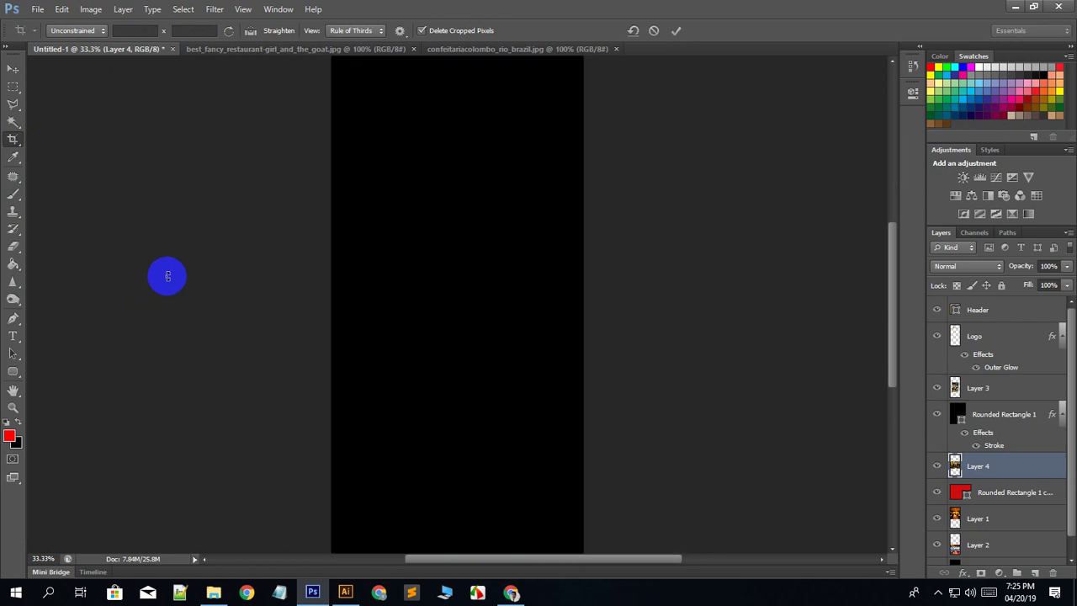
pyautogui.click(14, 70)
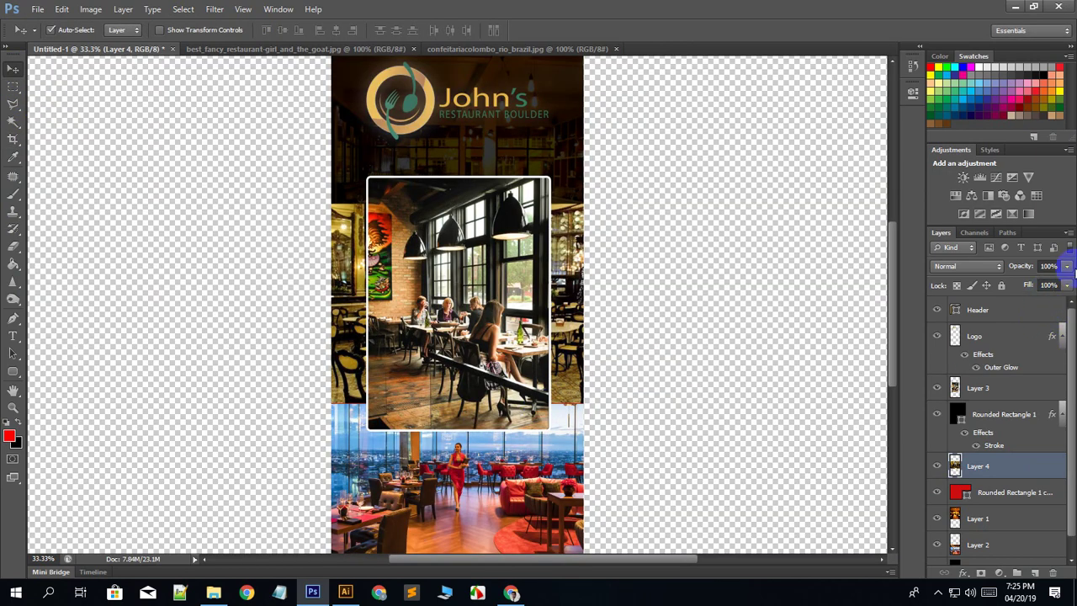
# Lower the opacity of Layer 4 to 35%.
pyautogui.click(1067, 266)
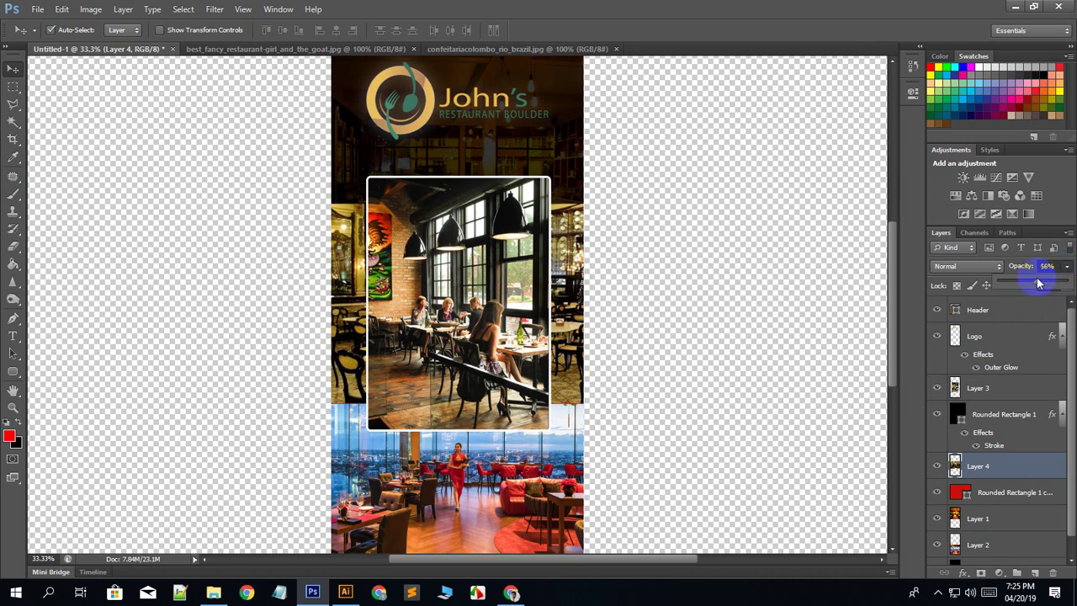
pyautogui.moveTo(1043, 281); pyautogui.dragTo(1031, 283)
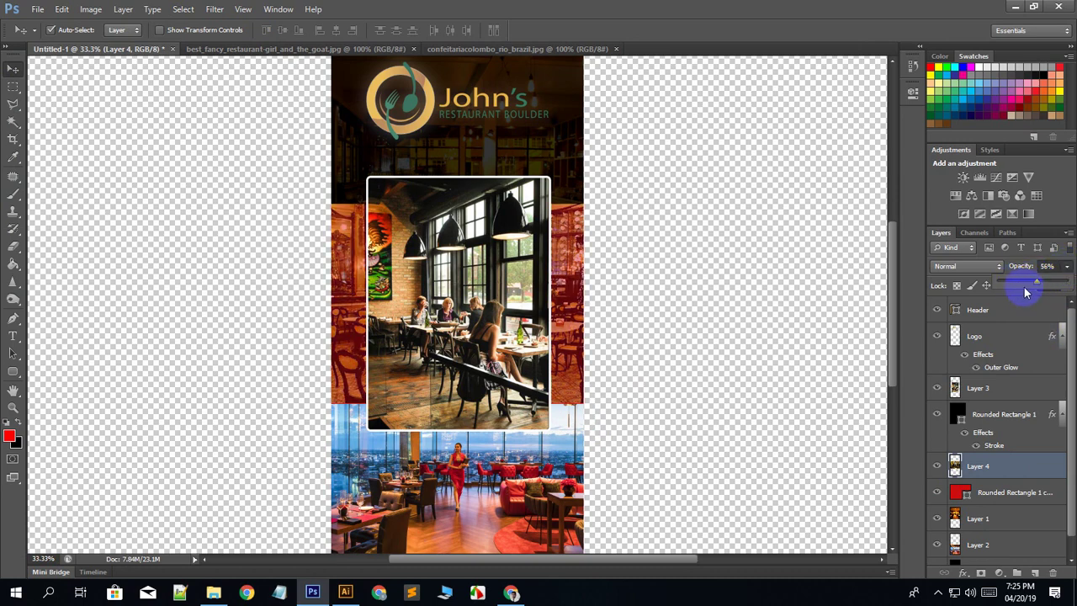
pyautogui.click(641, 530)
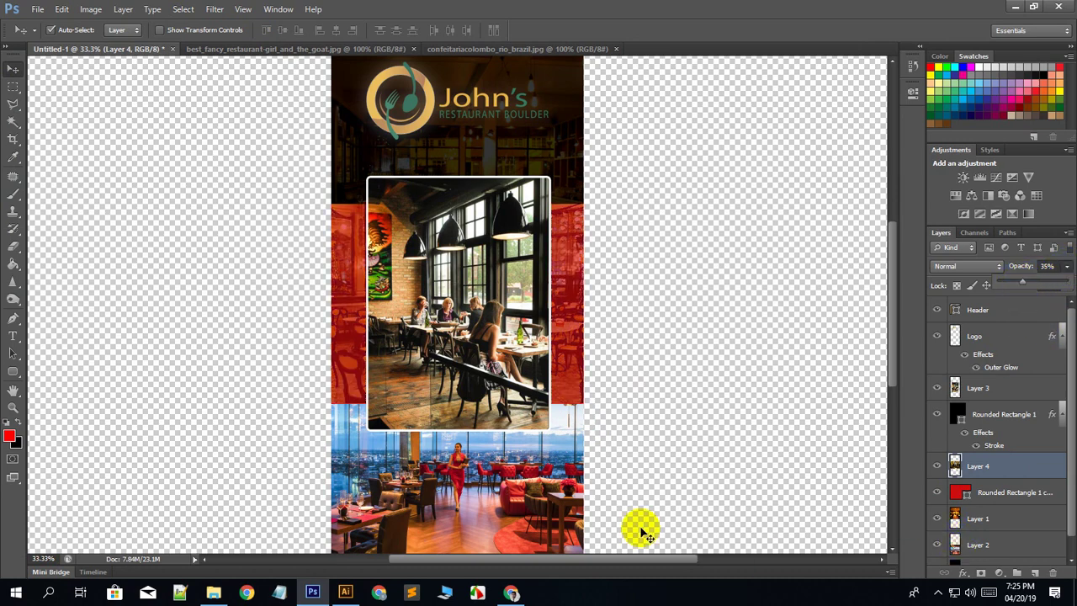
# Set the fill color of the wide rounded rectangle below Layer 4 to off-white f9f2f2, and make Layer 4 active.
pyautogui.click(980, 495)
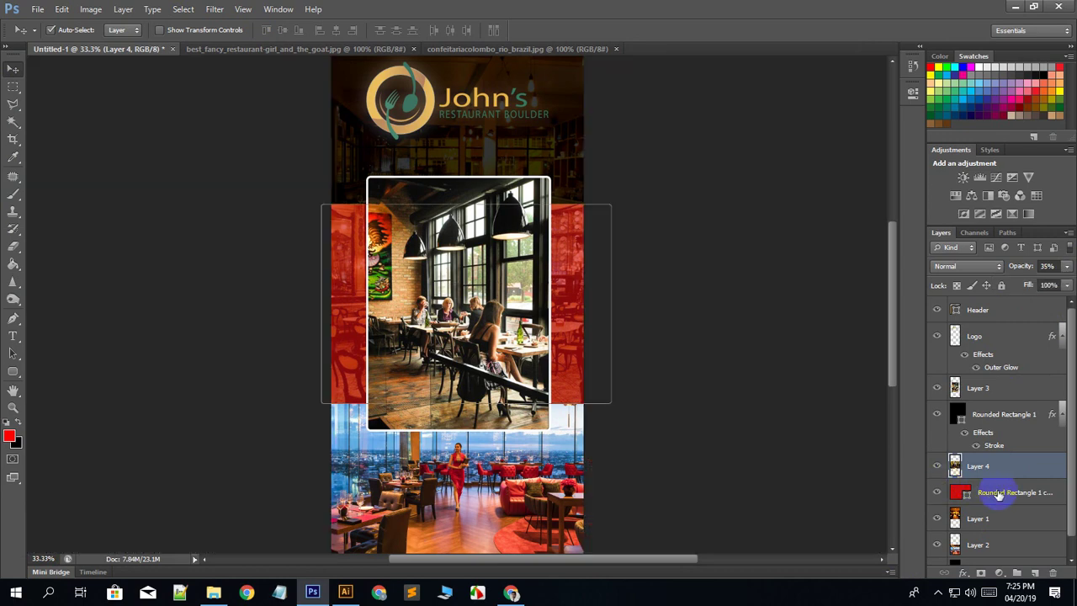
pyautogui.doubleClick(959, 494)
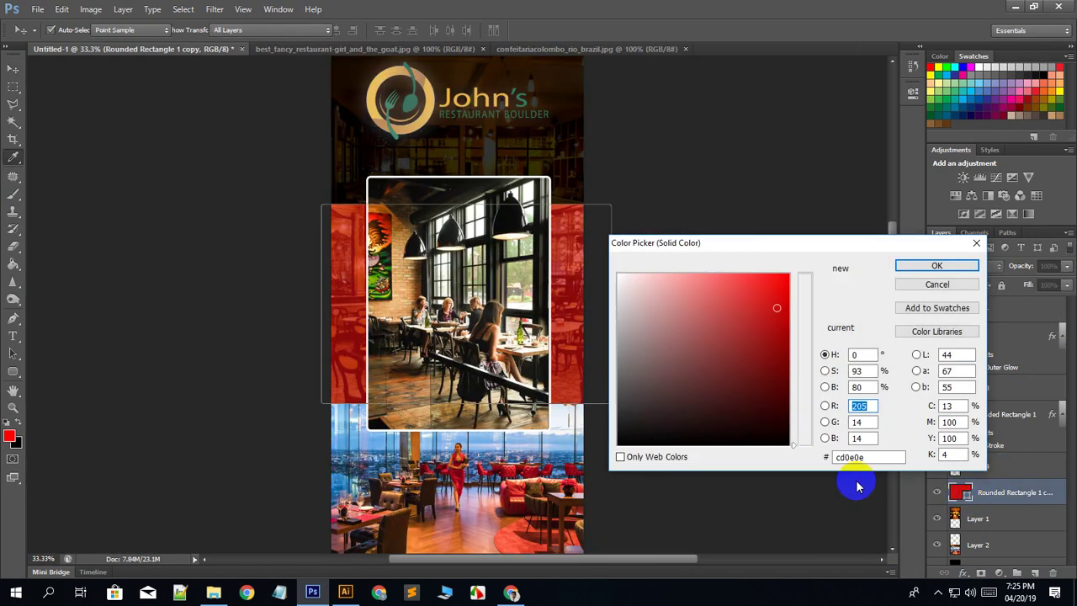
pyautogui.moveTo(630, 307); pyautogui.dragTo(615, 260)
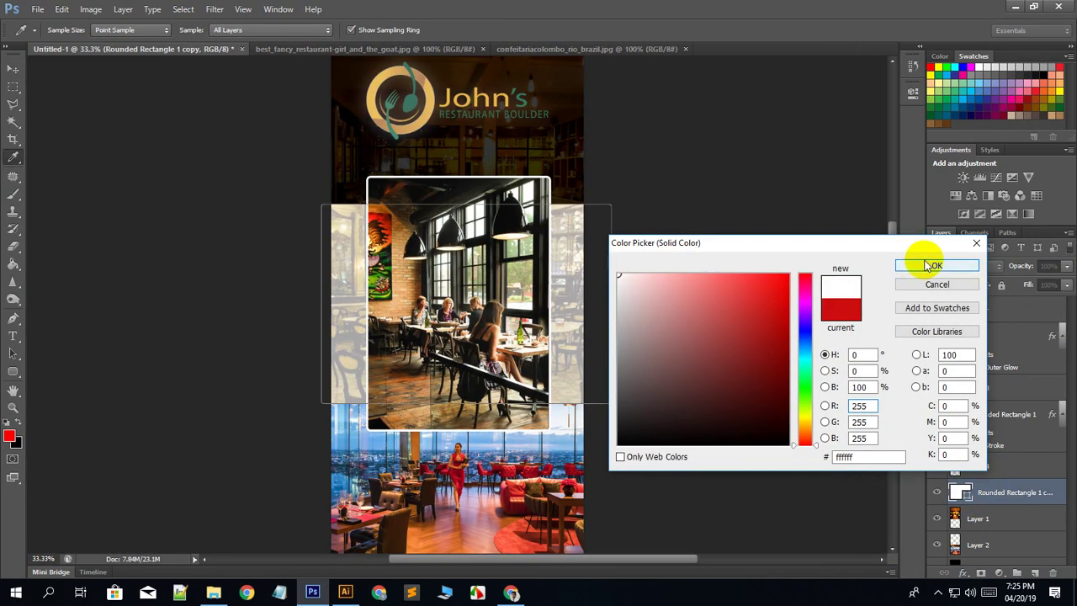
pyautogui.click(784, 437)
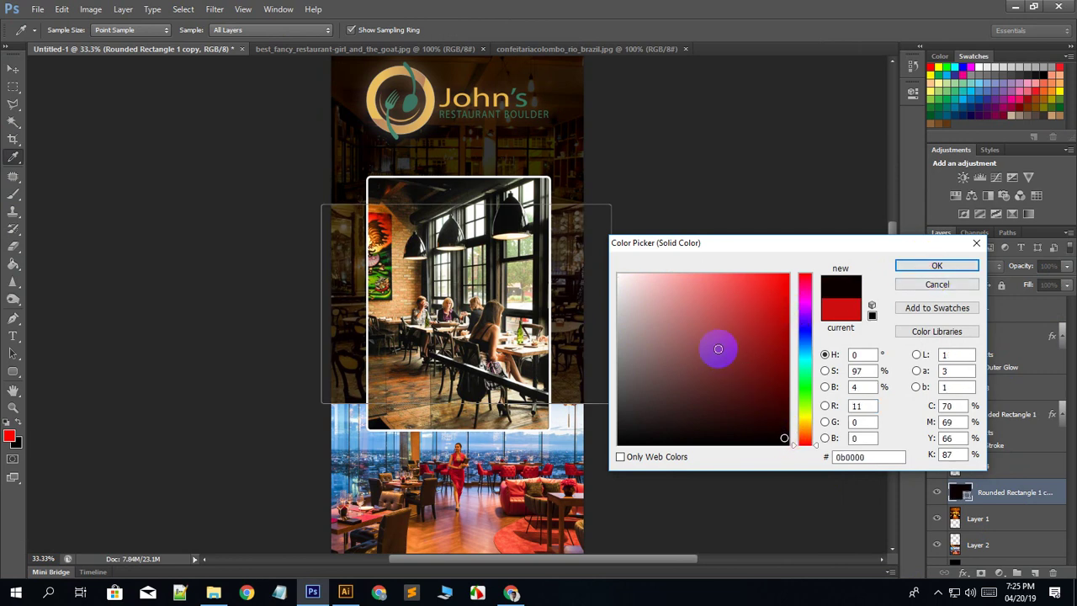
pyautogui.click(622, 278)
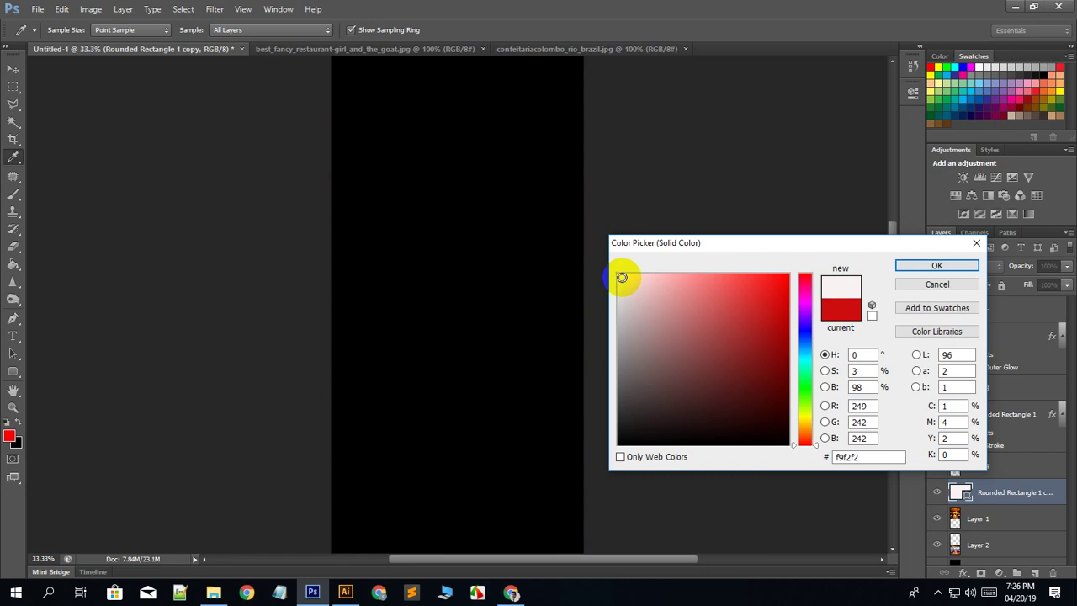
pyautogui.click(936, 265)
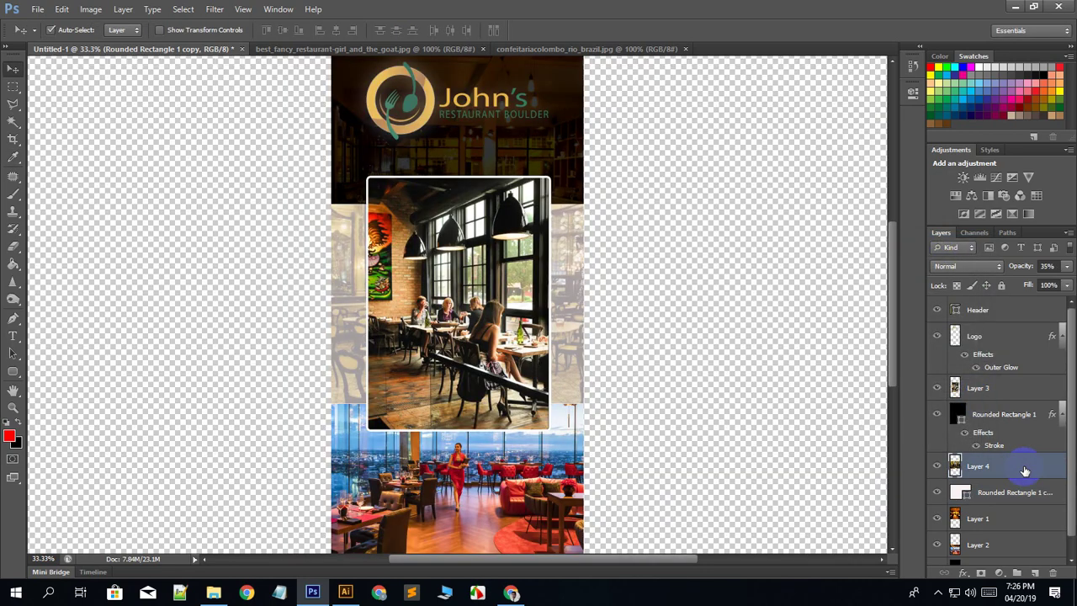
pyautogui.click(1026, 469)
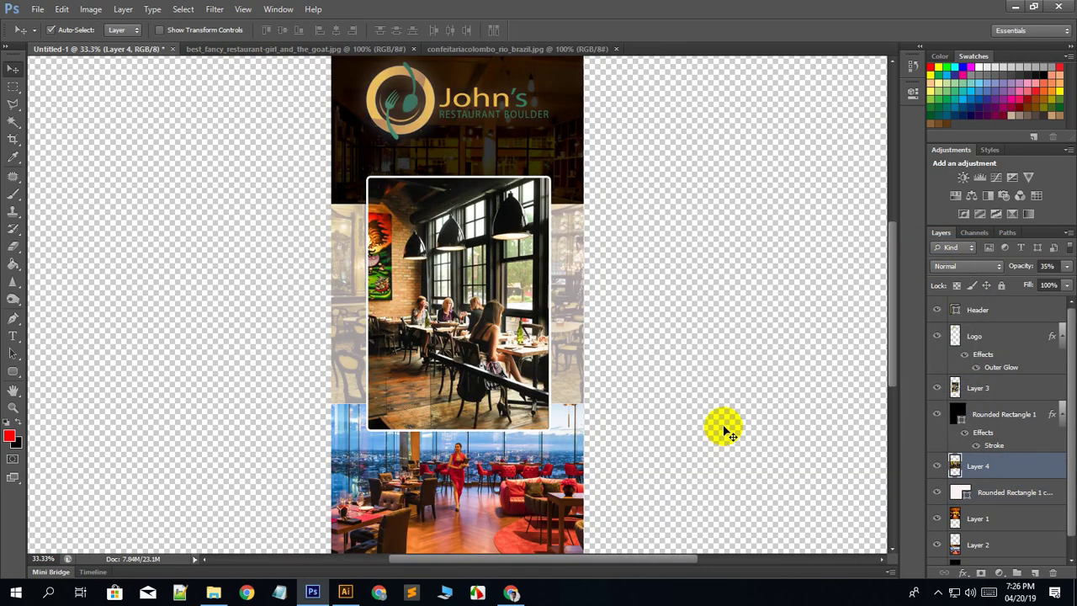
pyautogui.hotkey('ctrl', '-')
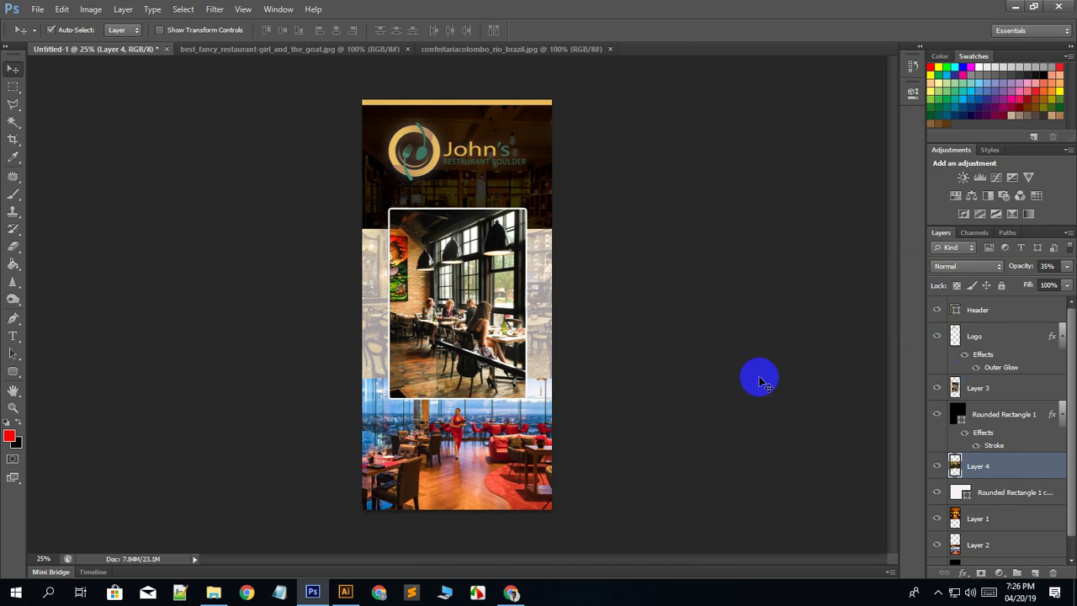
pyautogui.click(562, 328)
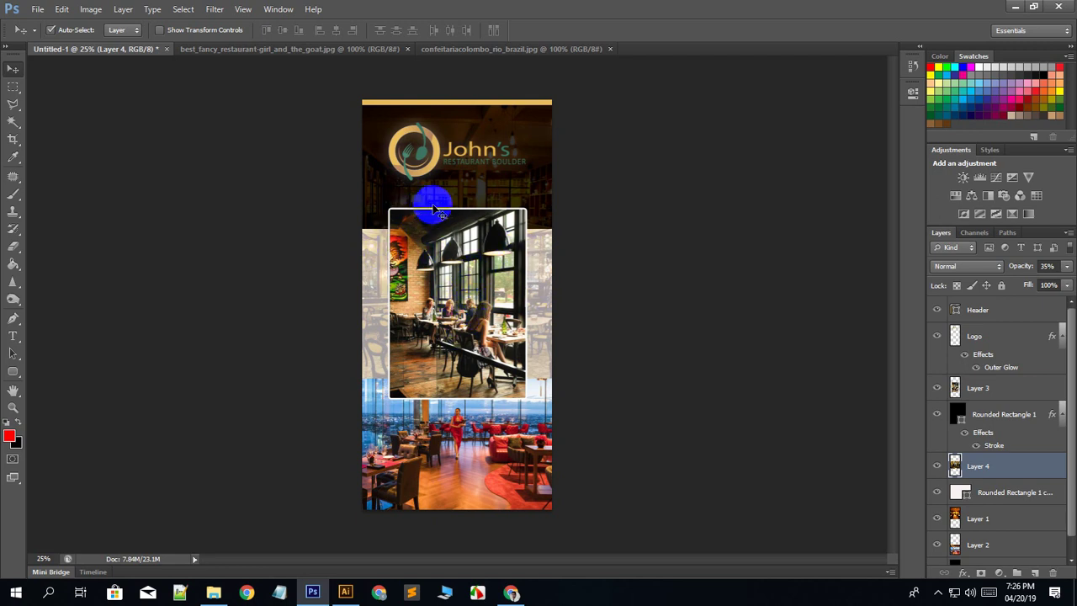
pyautogui.click(499, 331)
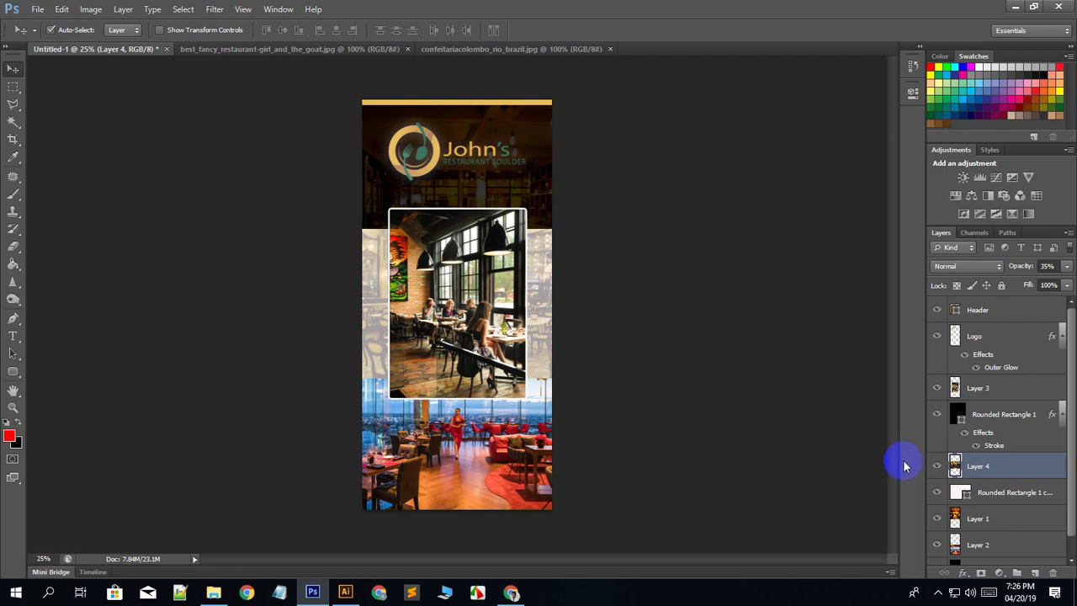
# Place the best_fancy_restaurant-girl_and_the_goat photo in Untitled-1 as a new layer and move it above Layer 3 in the stack.
pyautogui.click(354, 53)
pyautogui.moveTo(463, 318)
pyautogui.mouseDown()
pyautogui.moveTo(96, 50)
pyautogui.moveTo(474, 324)
pyautogui.moveTo(470, 309)
pyautogui.mouseUp()
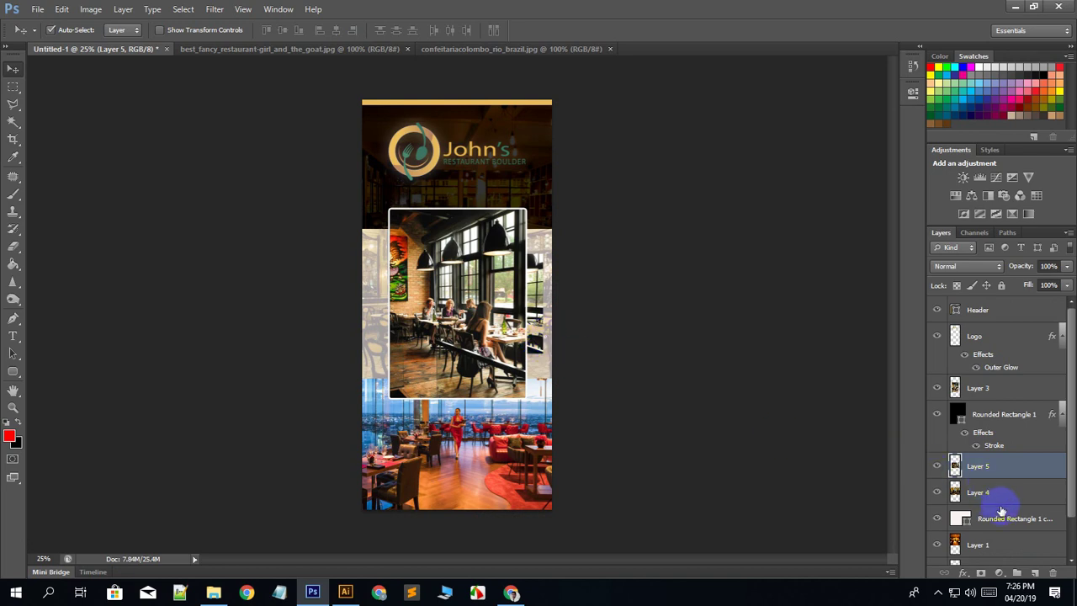
pyautogui.moveTo(988, 470); pyautogui.dragTo(987, 385)
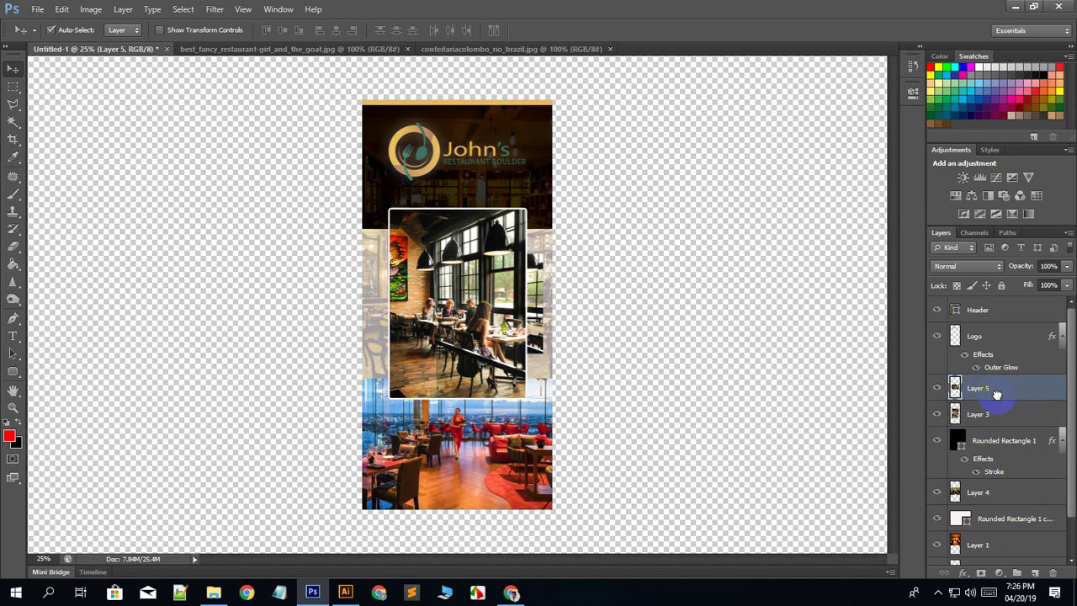
# Rename the Rounded Rectangle 1 layer as Slider BG.
pyautogui.click(1006, 446)
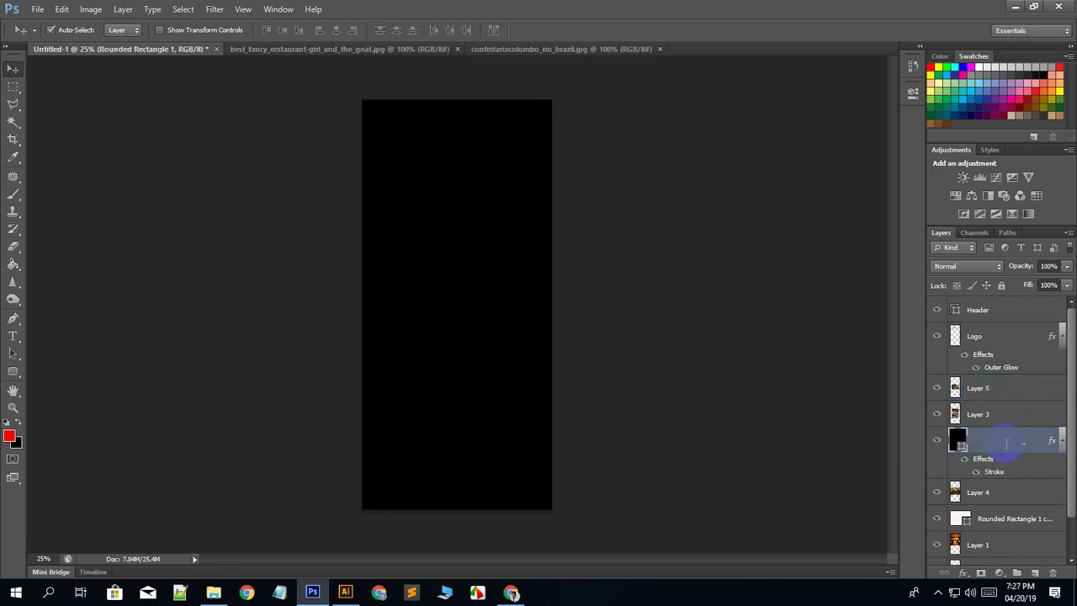
pyautogui.doubleClick(1006, 442)
pyautogui.write('Slider BG')
pyautogui.press('Return')
# Check which photo Layer 3 holds by toggling its visibility, and rename the layer as Slider 1.
pyautogui.click(976, 416)
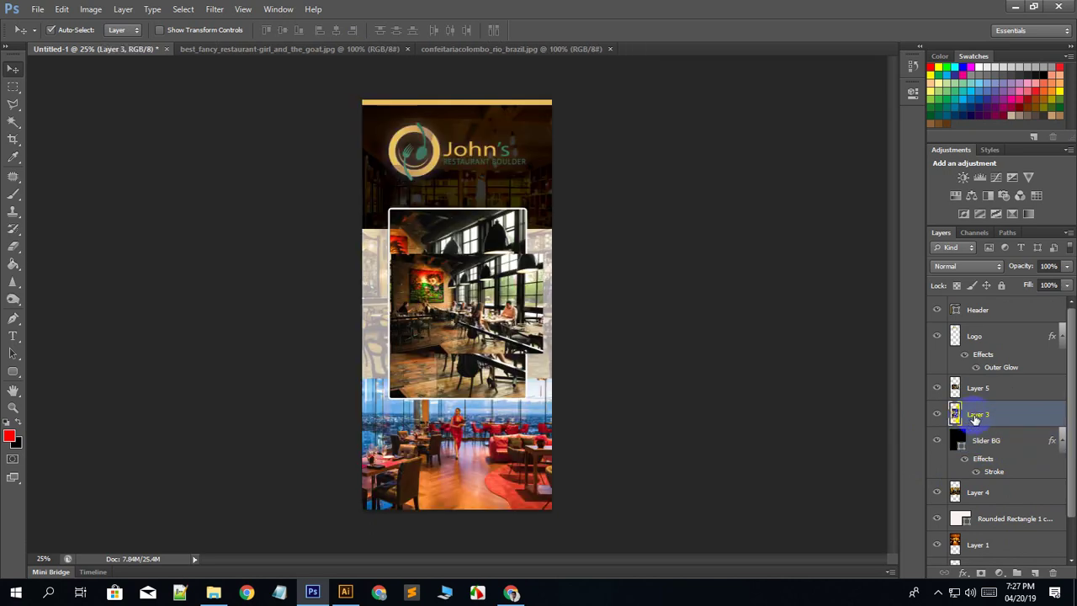
pyautogui.doubleClick(979, 418)
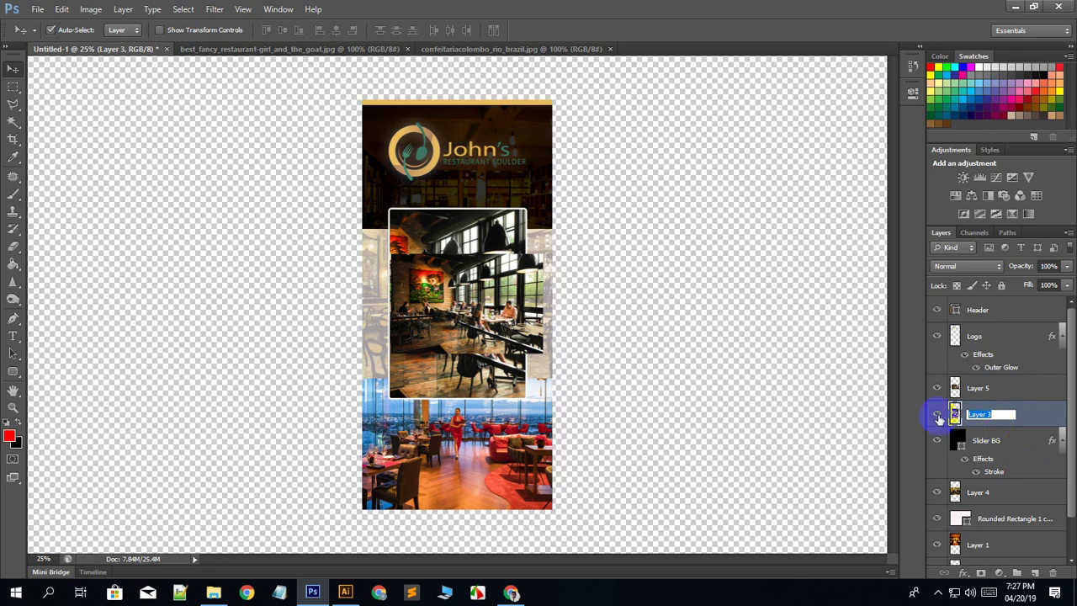
pyautogui.click(937, 415)
pyautogui.click(939, 418)
pyautogui.click(963, 426)
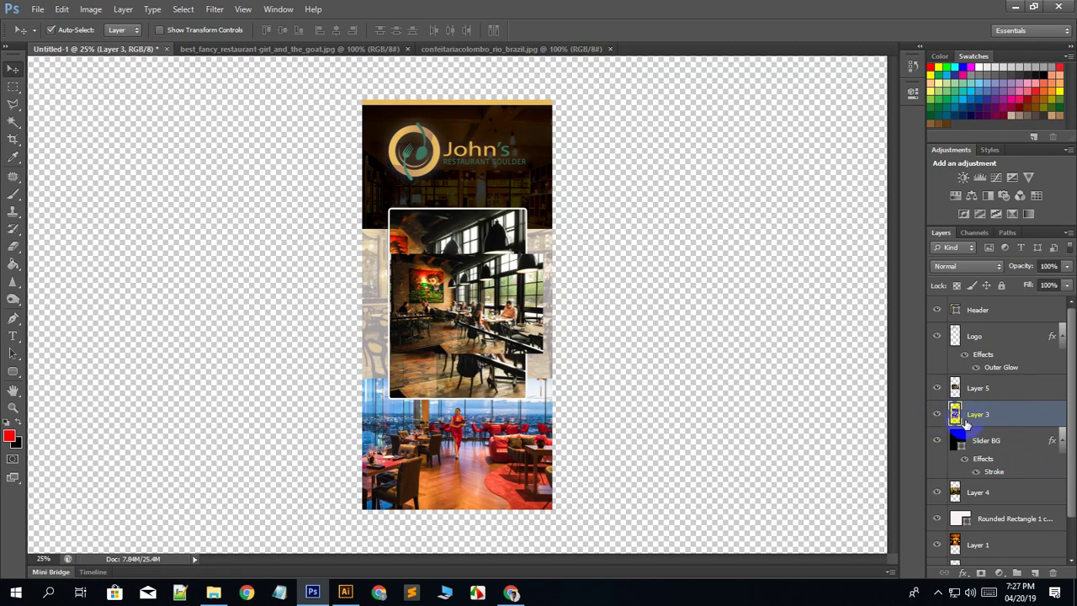
pyautogui.doubleClick(981, 417)
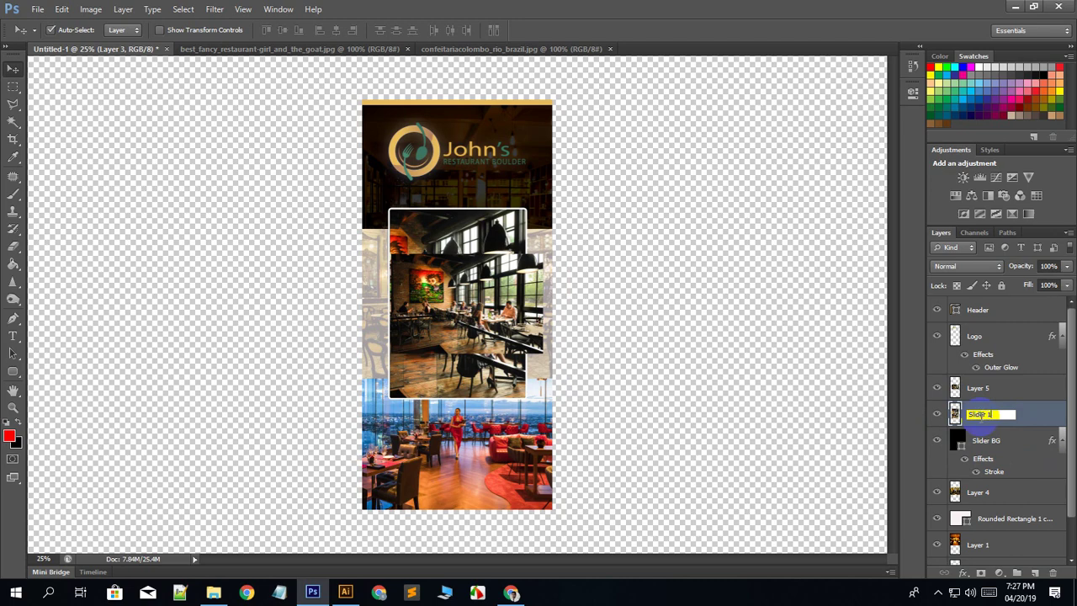
pyautogui.write('Slider 1')
pyautogui.press('Return')
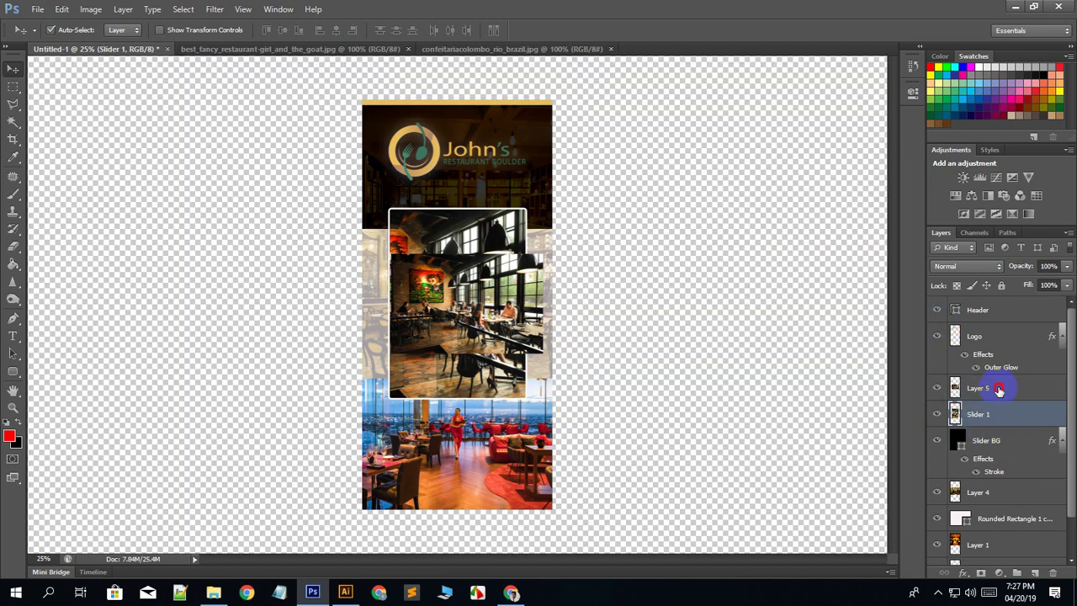
# Move and enlarge Layer 5 until it covers the central card, and trim it to the rounded outline of Slider BG.
pyautogui.click(998, 390)
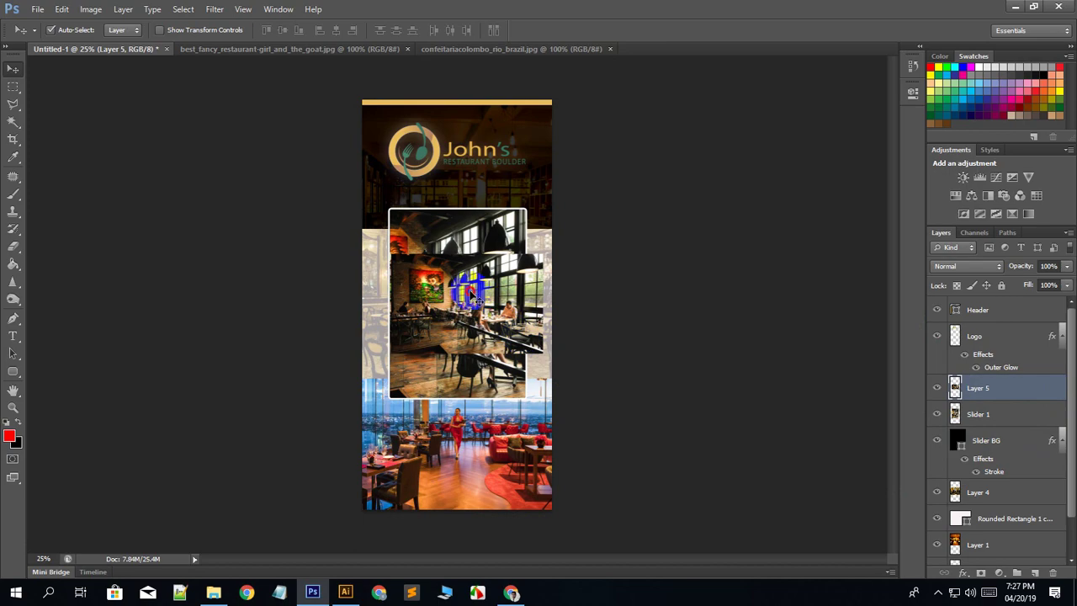
pyautogui.moveTo(462, 288); pyautogui.dragTo(465, 242)
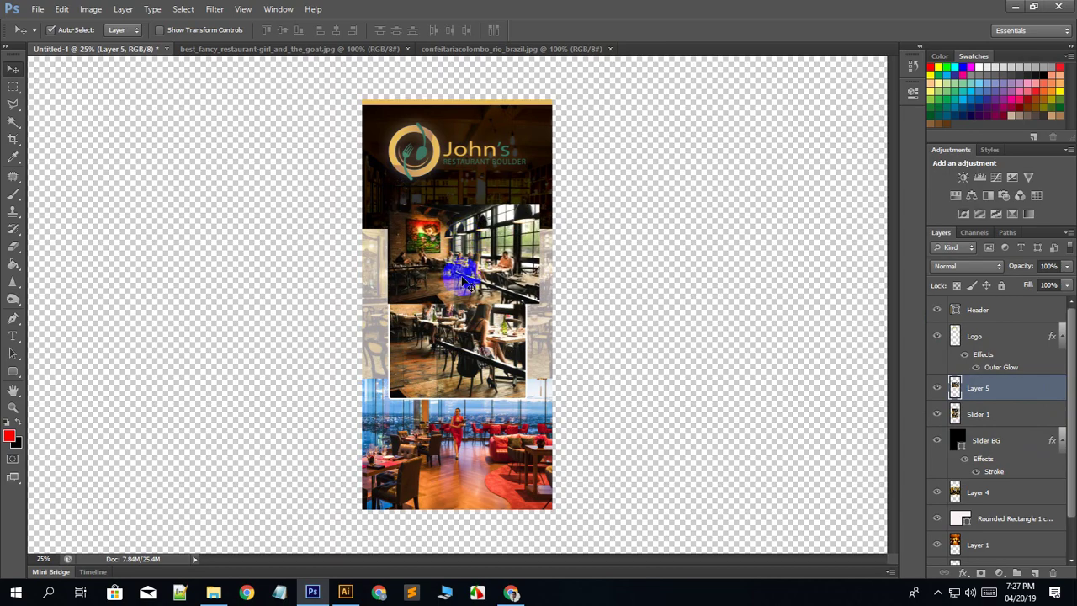
pyautogui.hotkey('ctrl', 't')
pyautogui.moveTo(416, 306); pyautogui.dragTo(245, 404)
pyautogui.doubleClick(427, 480)
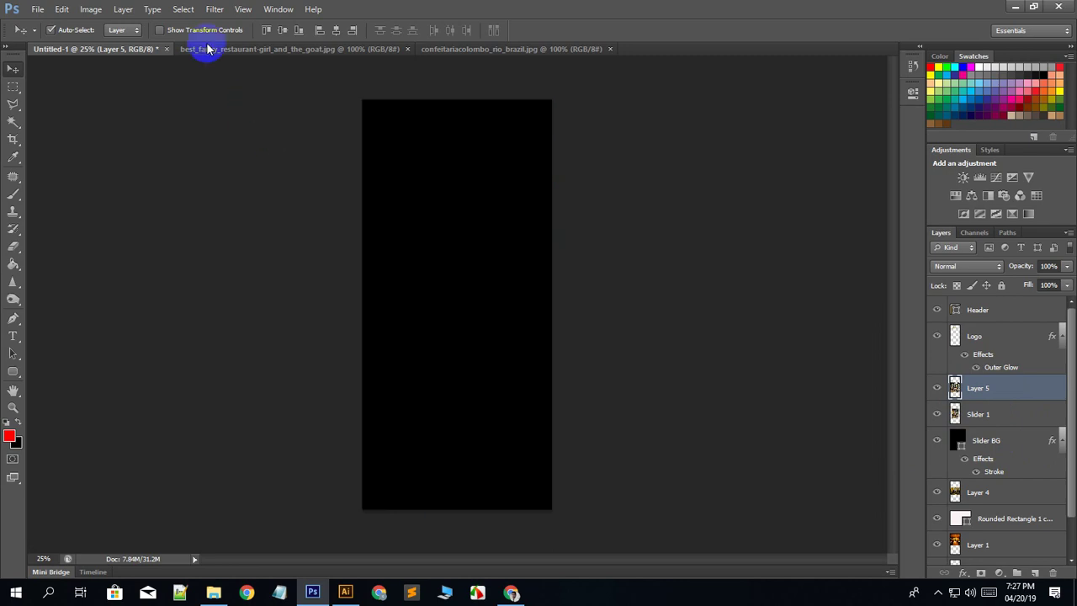
pyautogui.click(182, 9)
pyautogui.click(202, 82)
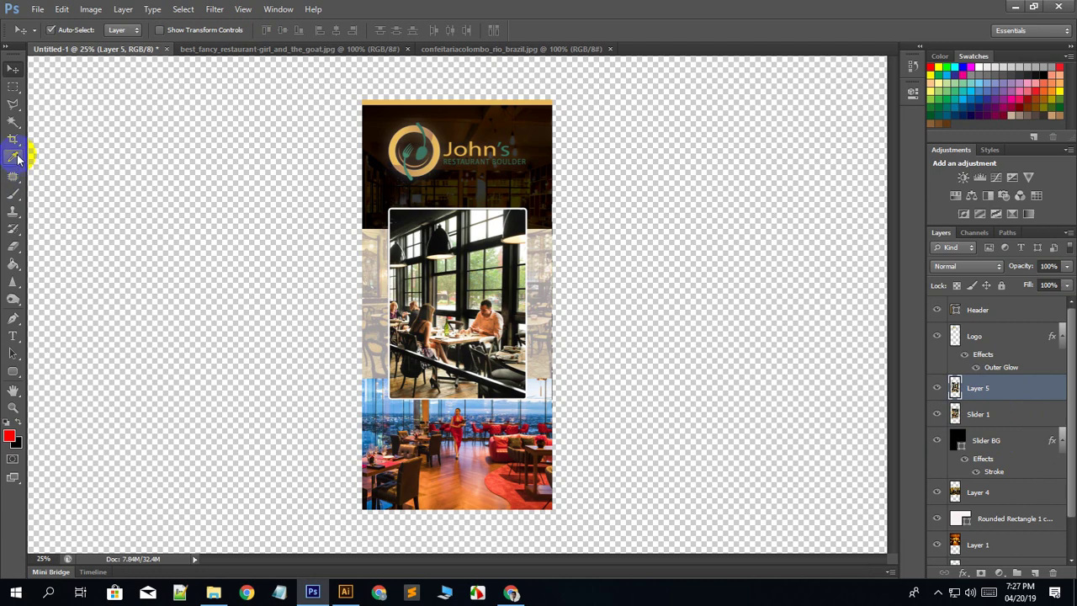
# Crop the document to its existing canvas edges with Delete Cropped Pixels enabled.
pyautogui.click(13, 141)
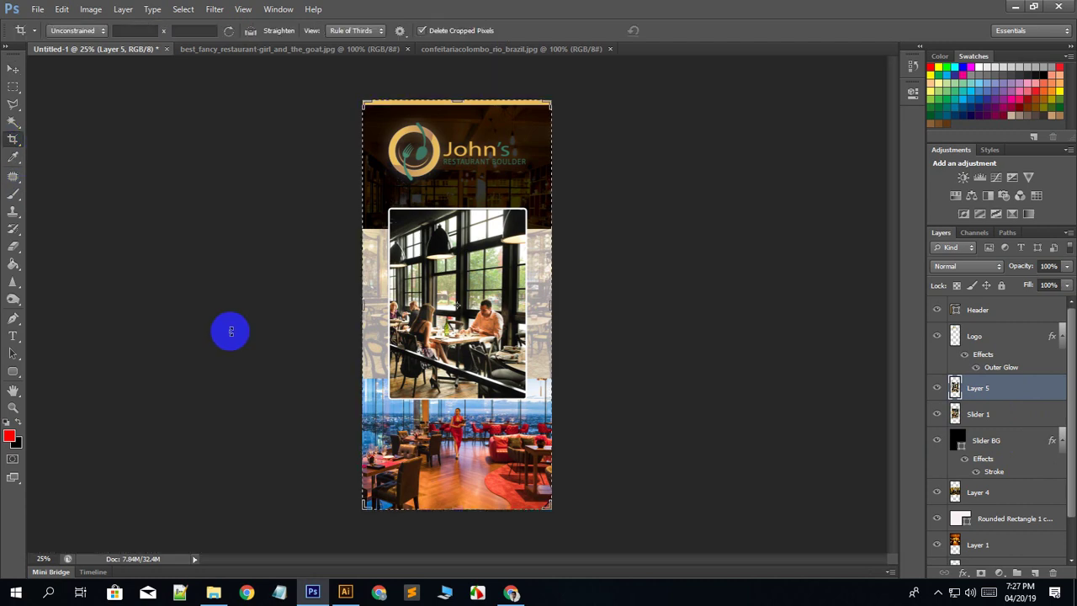
pyautogui.click(232, 328)
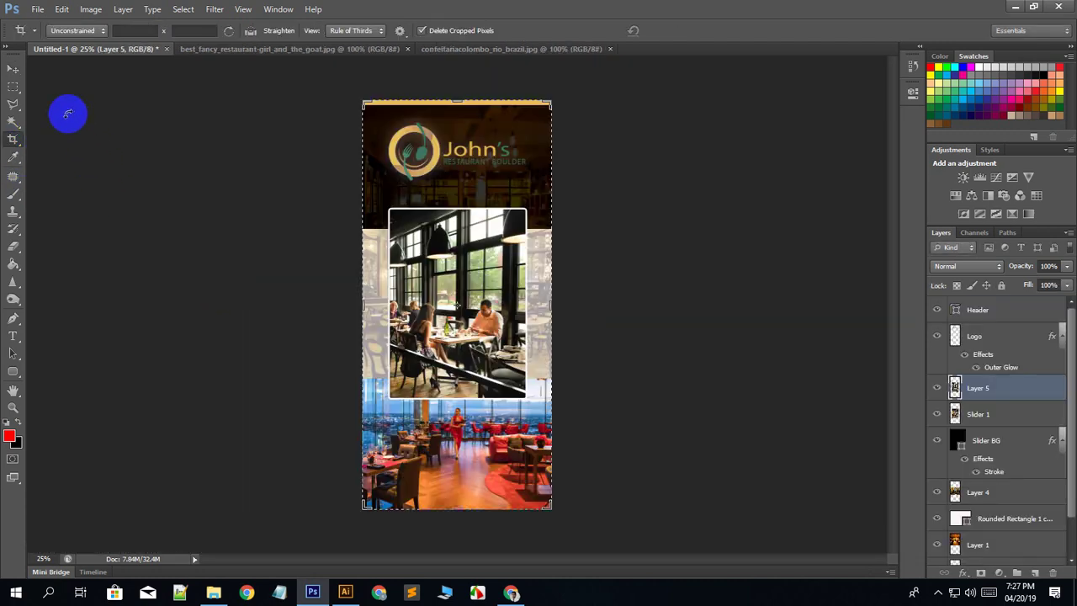
pyautogui.click(10, 70)
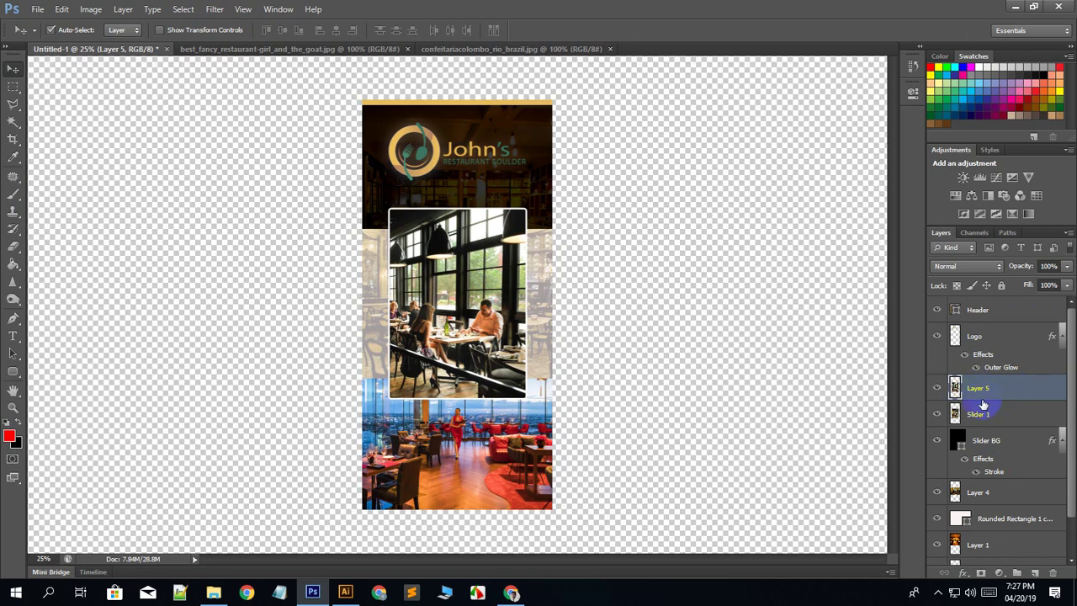
# Move Layer 5 below Slider 1 in the layer stack and rename it as Slider 2.
pyautogui.moveTo(990, 388); pyautogui.dragTo(992, 415)
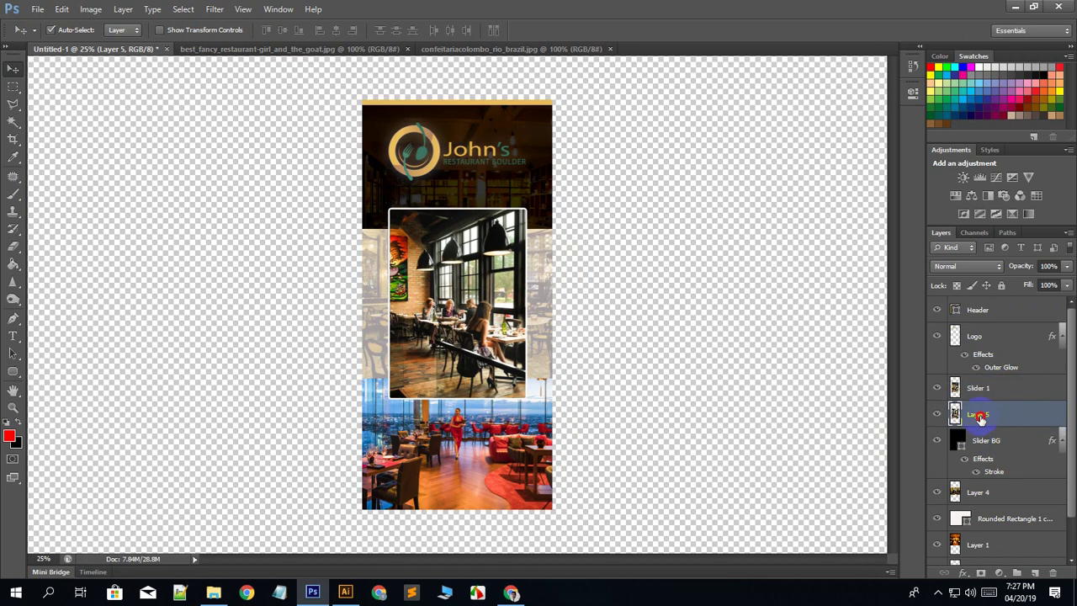
pyautogui.doubleClick(979, 414)
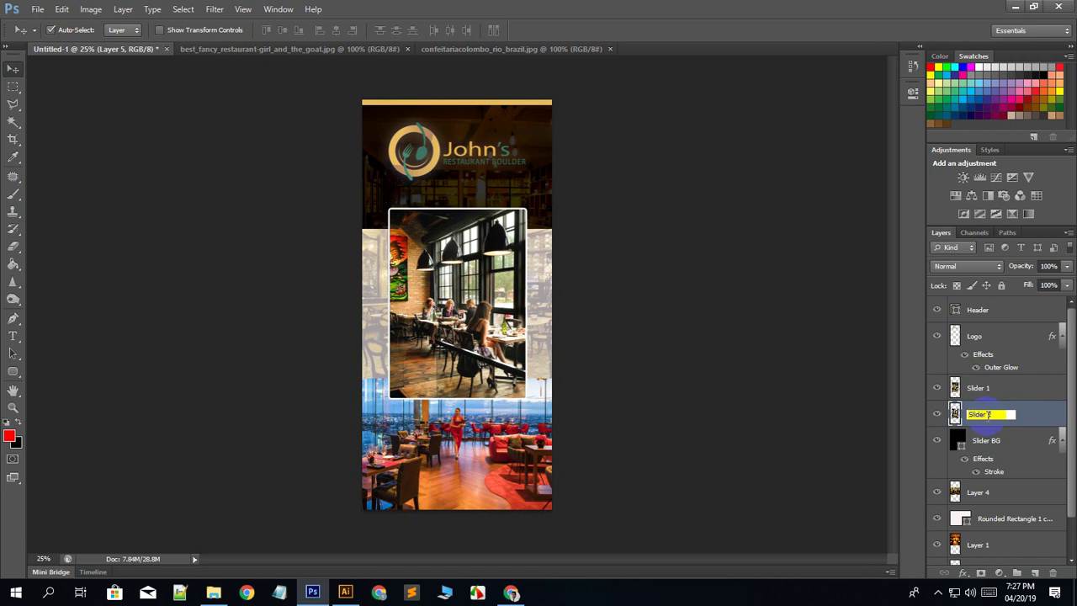
pyautogui.write('Slider 2')
pyautogui.press('Return')
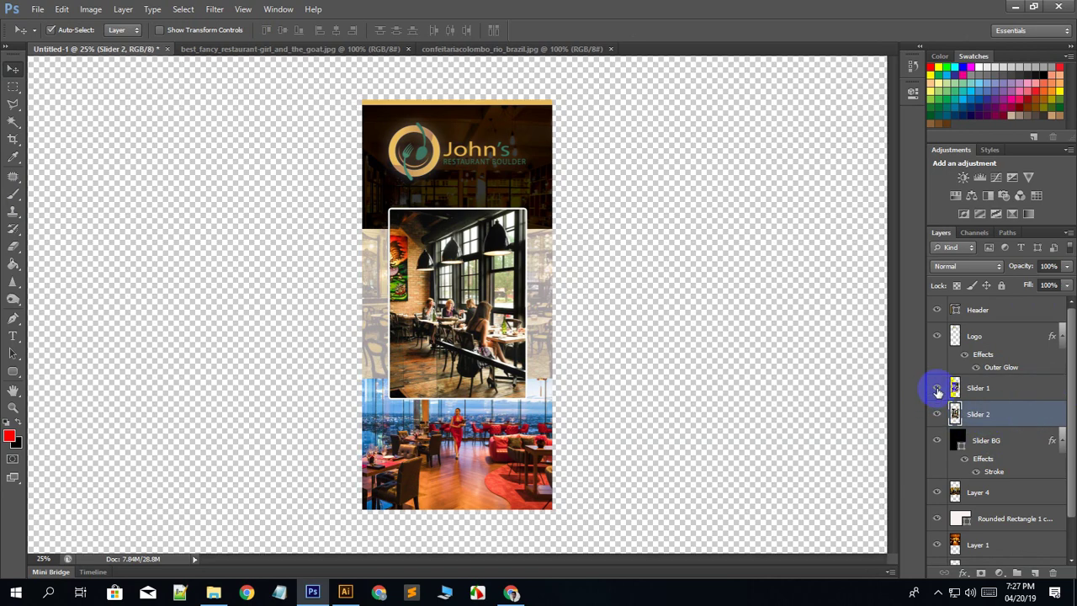
# Toggle the visibility of Slider 1 repeatedly to compare the two slider photos.
pyautogui.click(937, 389)
pyautogui.click(937, 390)
pyautogui.click(937, 388)
pyautogui.click(937, 389)
pyautogui.click(937, 388)
pyautogui.click(937, 389)
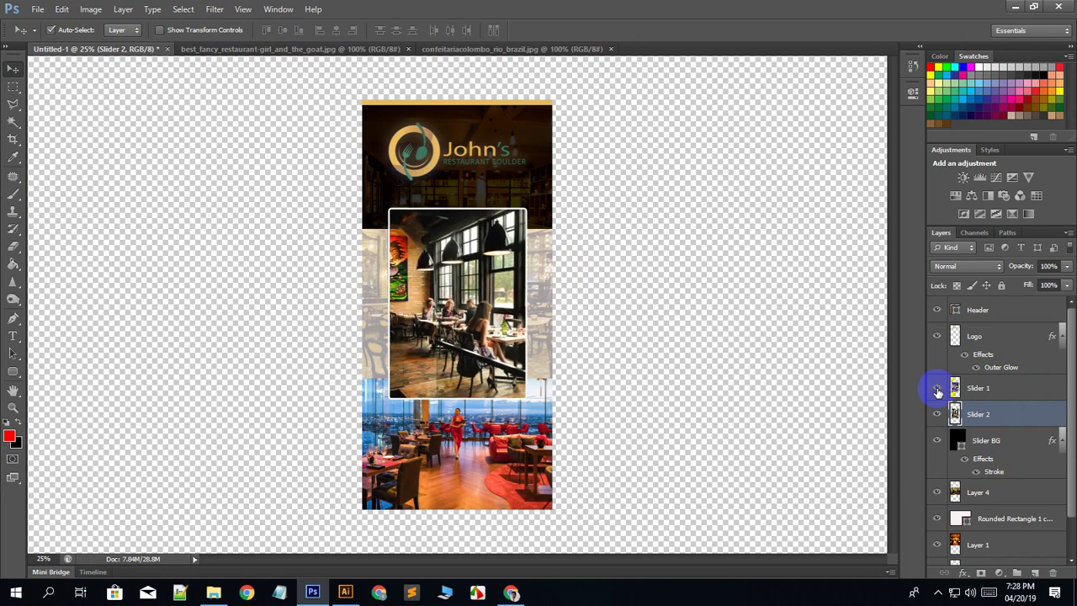
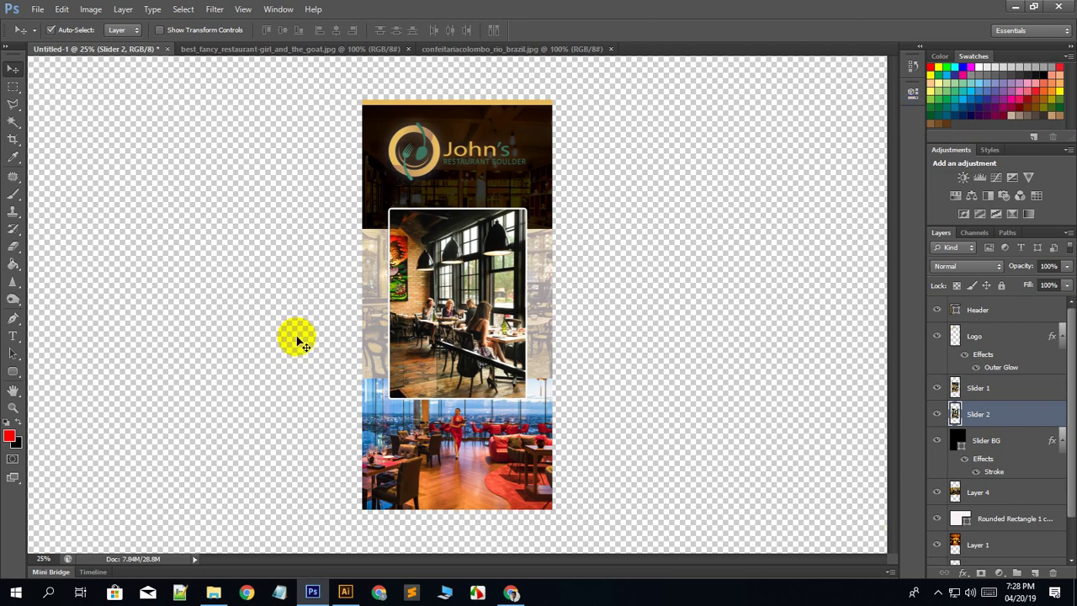
pyautogui.click(994, 392)
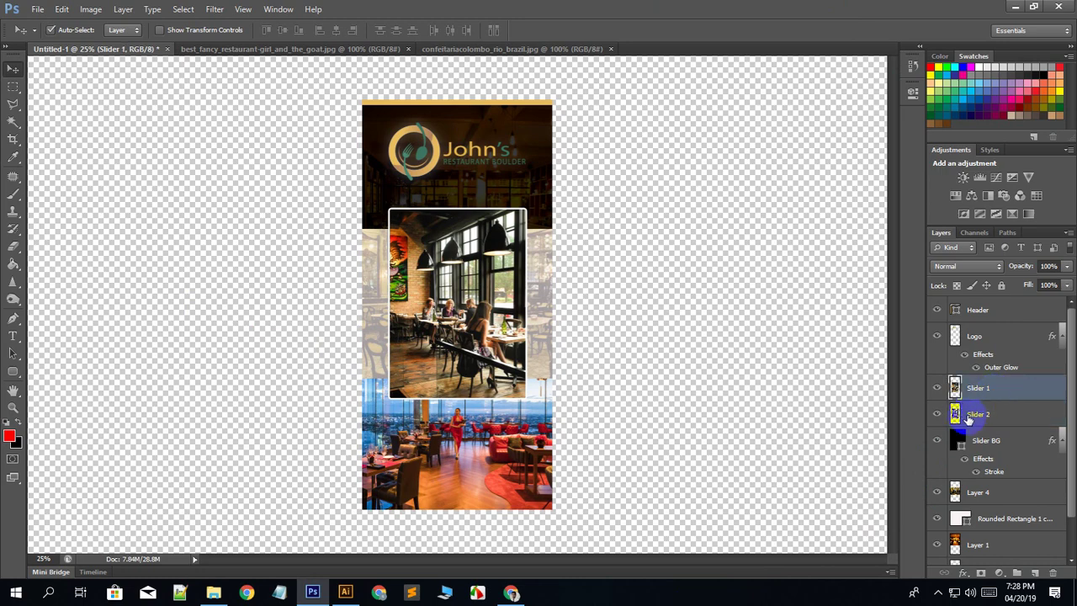
pyautogui.click(1001, 416)
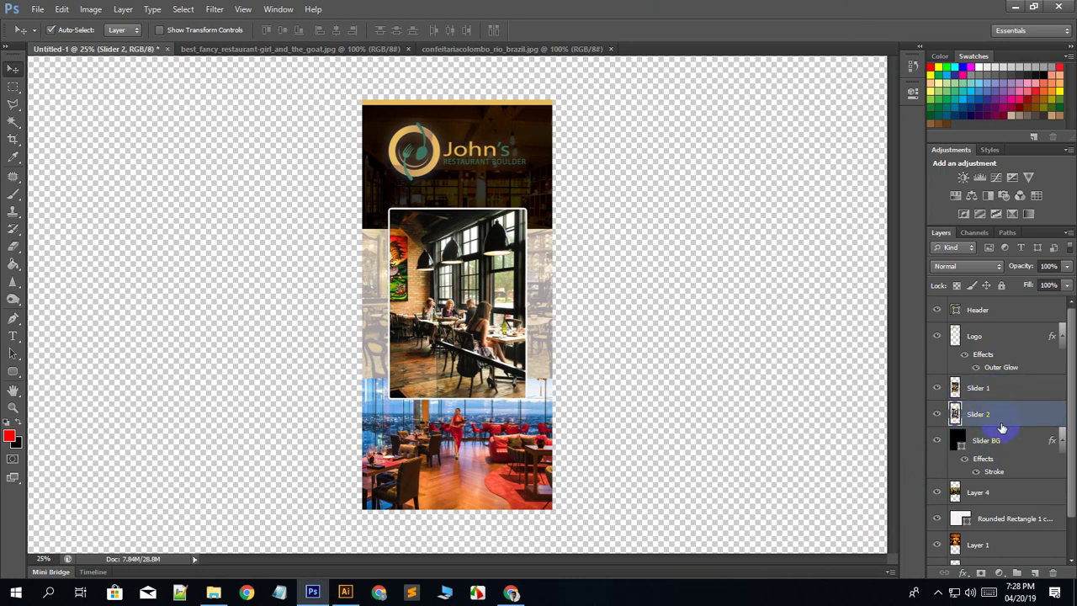
pyautogui.click(1008, 425)
pyautogui.keyDown('ctrl'); pyautogui.click(955, 387); pyautogui.keyUp('ctrl')
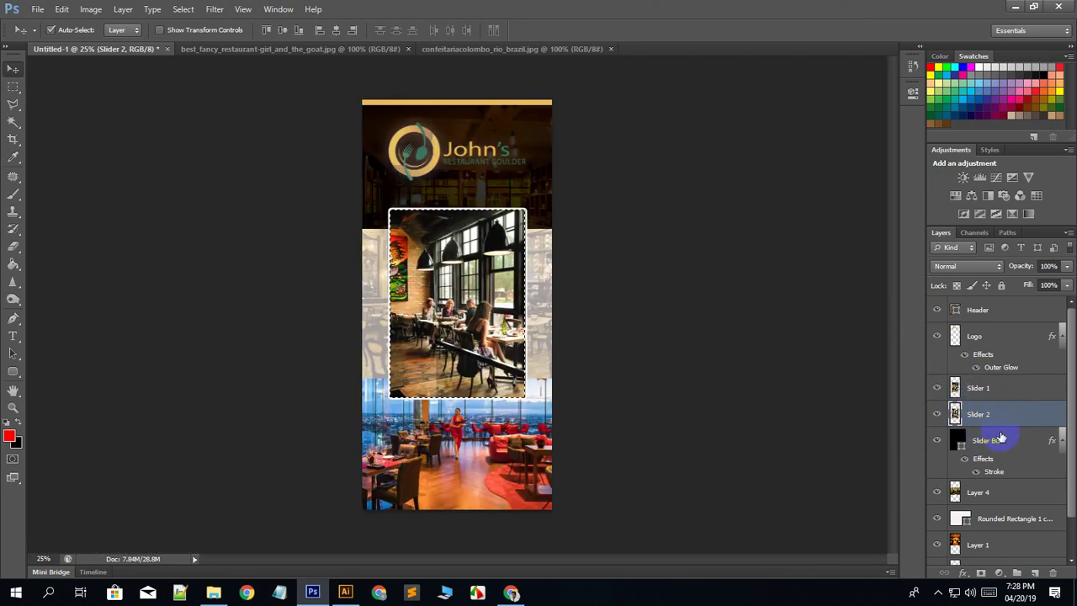
pyautogui.click(1001, 415)
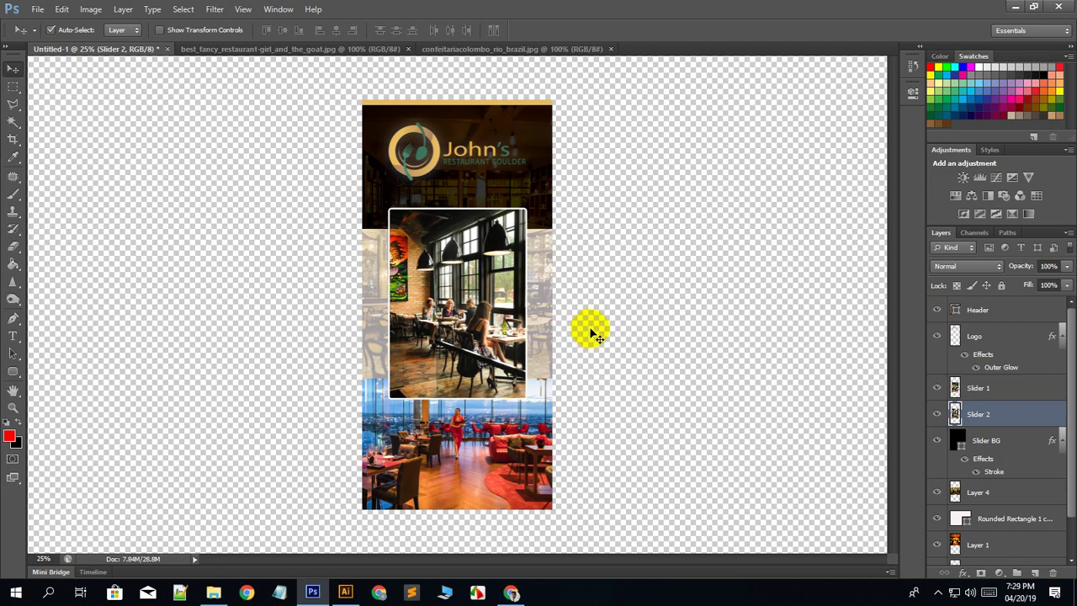
pyautogui.keyDown('alt'); pyautogui.click(1008, 452); pyautogui.keyUp('alt')
pyautogui.click(1008, 452)
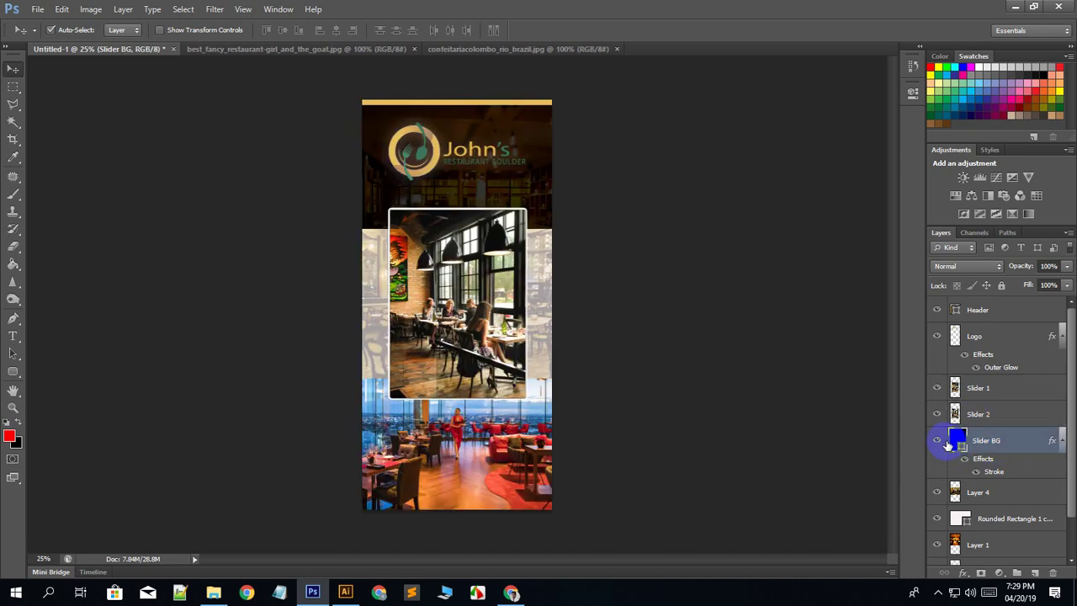
pyautogui.keyDown('ctrl'); pyautogui.click(954, 440); pyautogui.keyUp('ctrl')
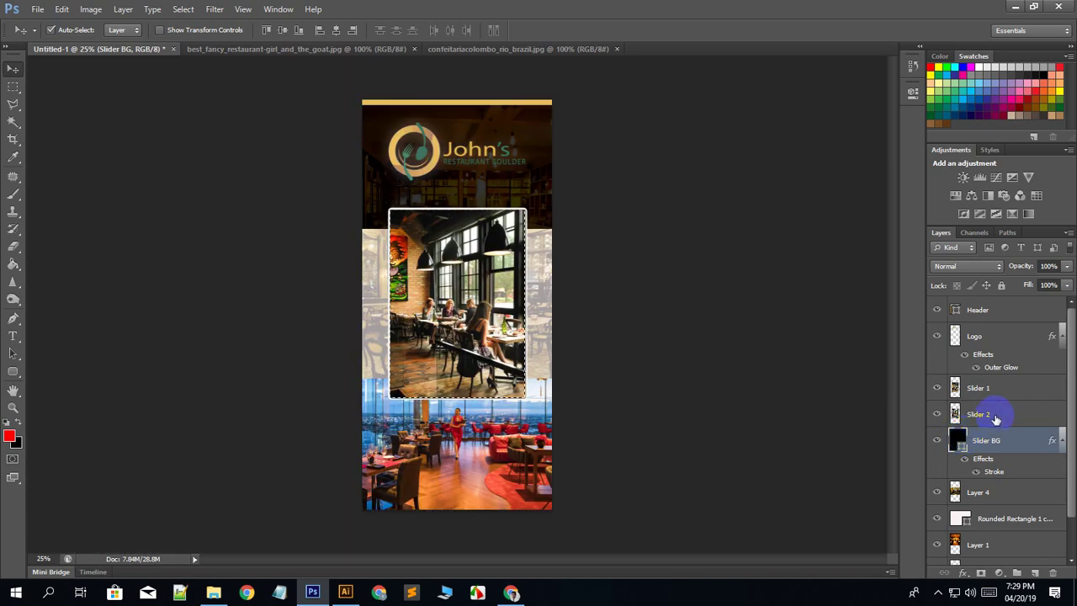
pyautogui.click(997, 420)
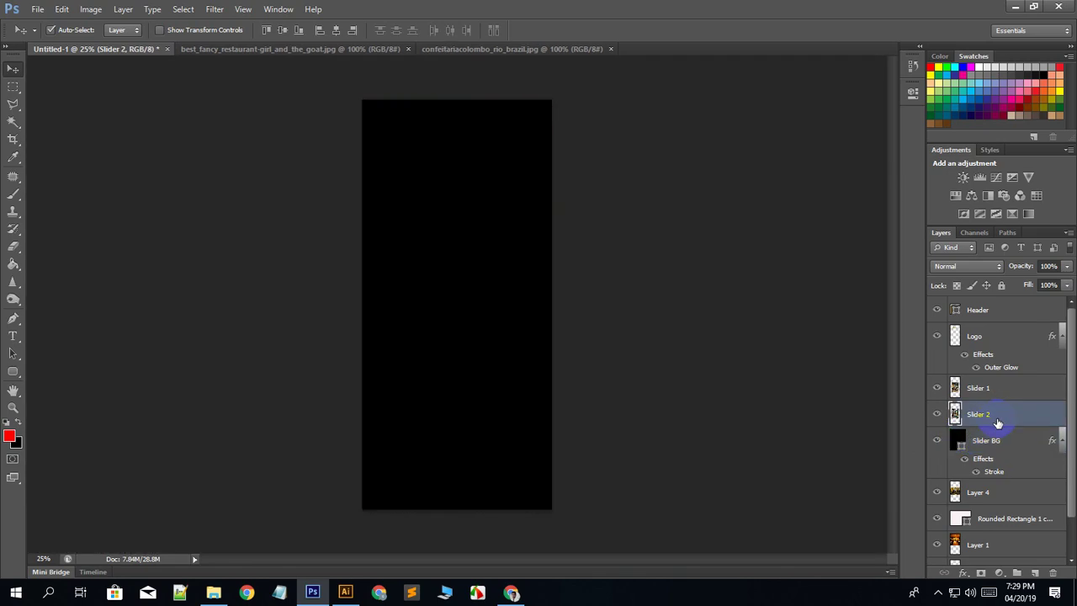
pyautogui.hotkey('alt', ']')
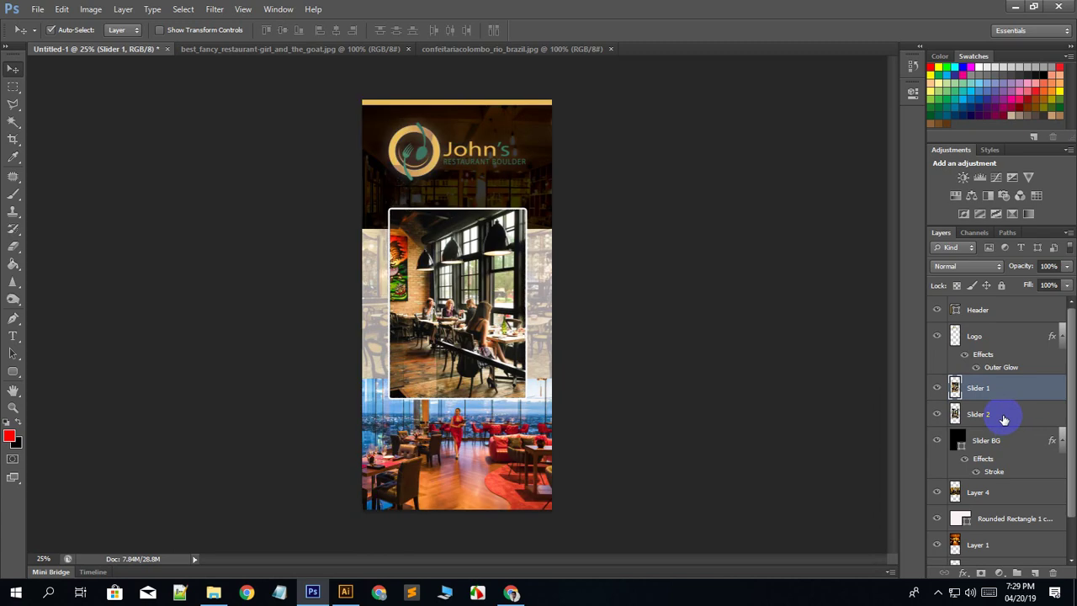
pyautogui.hotkey('ctrl', 'd')
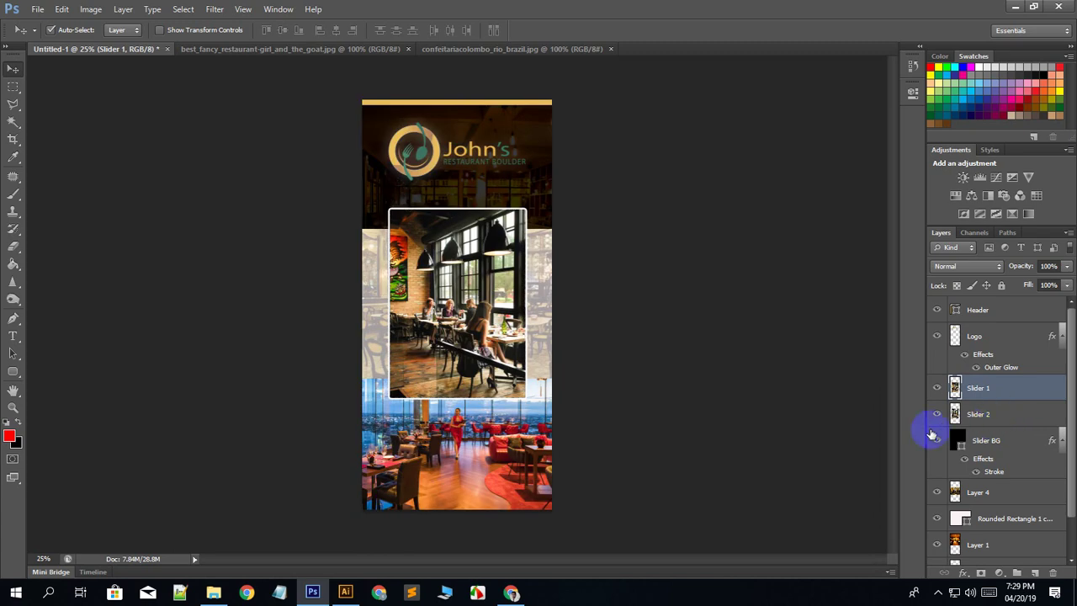
# Draw a black rounded rectangle about 169 × 188 px near the design's lower-left corner and duplicate it across into an evenly spaced row of five.
pyautogui.click(12, 371)
pyautogui.moveTo(383, 486); pyautogui.dragTo(404, 509)
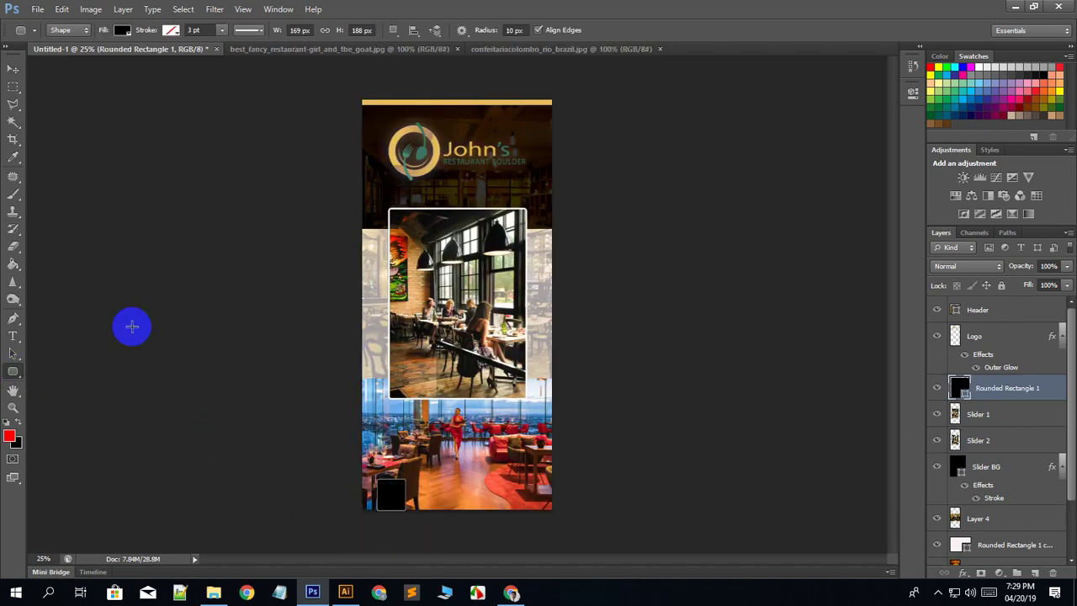
pyautogui.click(13, 67)
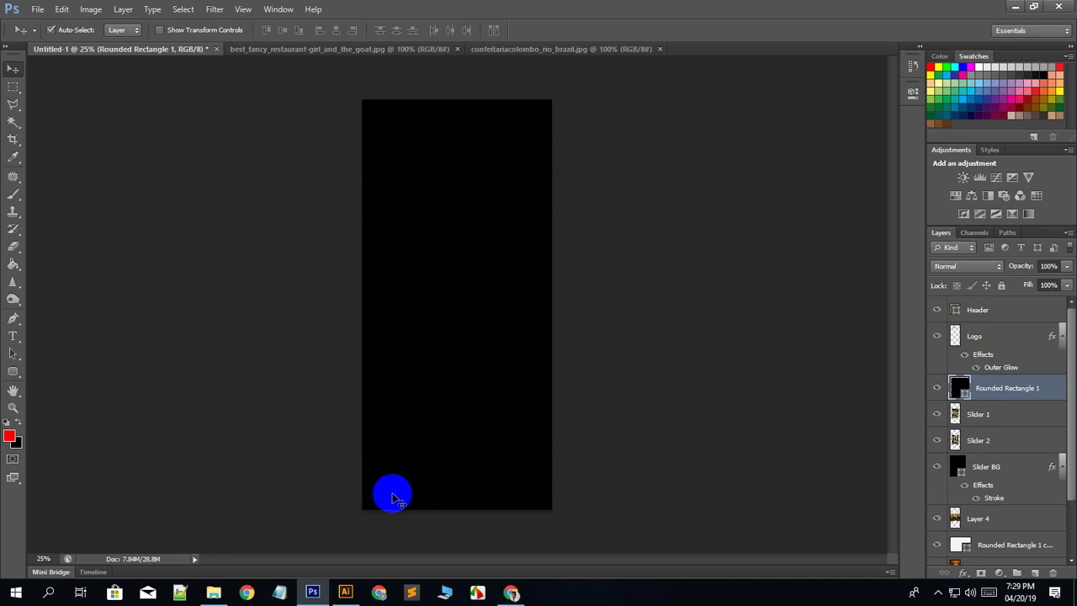
pyautogui.moveTo(399, 497); pyautogui.dragTo(539, 495)
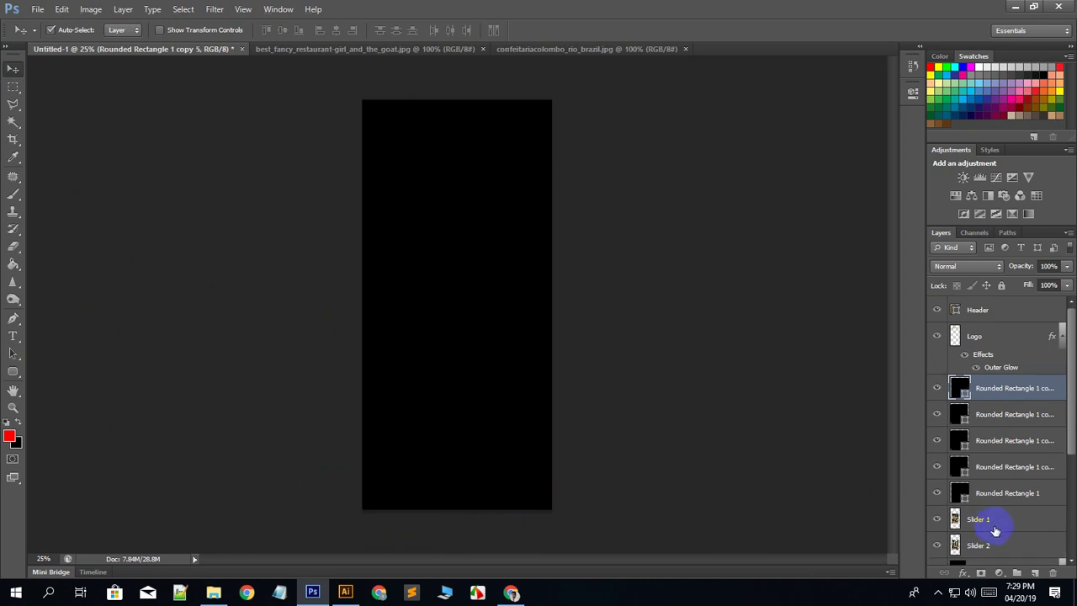
pyautogui.click(1016, 511)
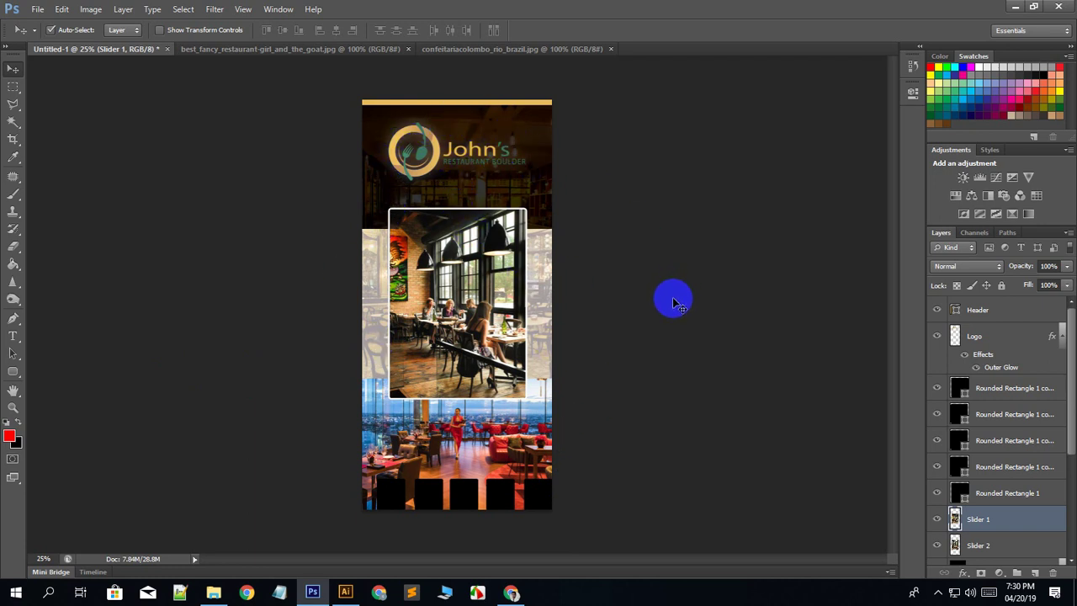
pyautogui.click(533, 375)
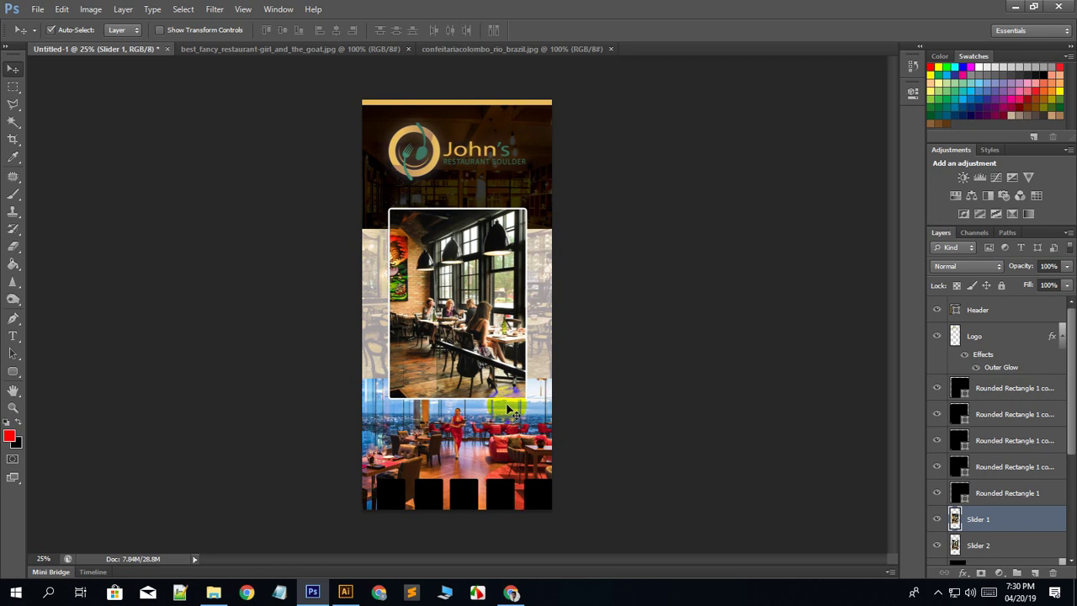
# Start saving the design as a PSD and choose the Tutorials > Group E-01 folder on the Class Tutorial (F:) drive.
pyautogui.click(38, 9)
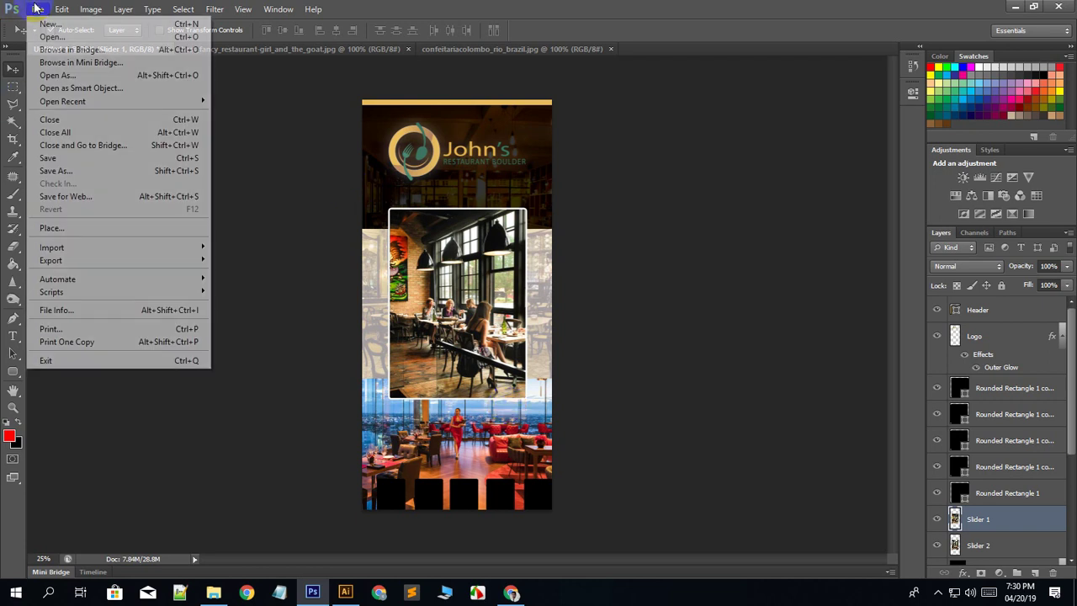
pyautogui.click(51, 158)
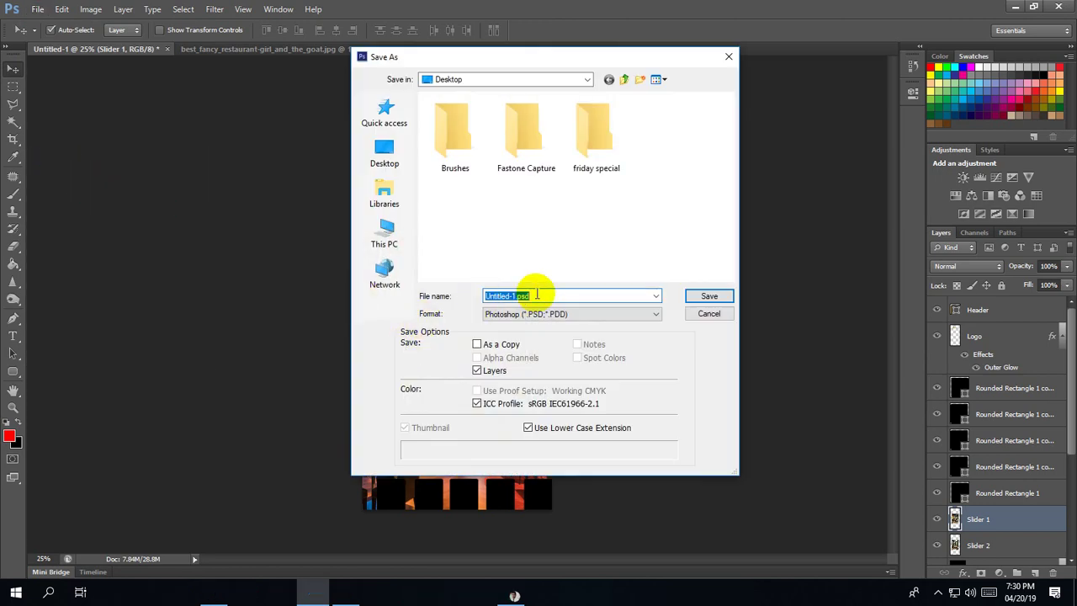
pyautogui.click(394, 237)
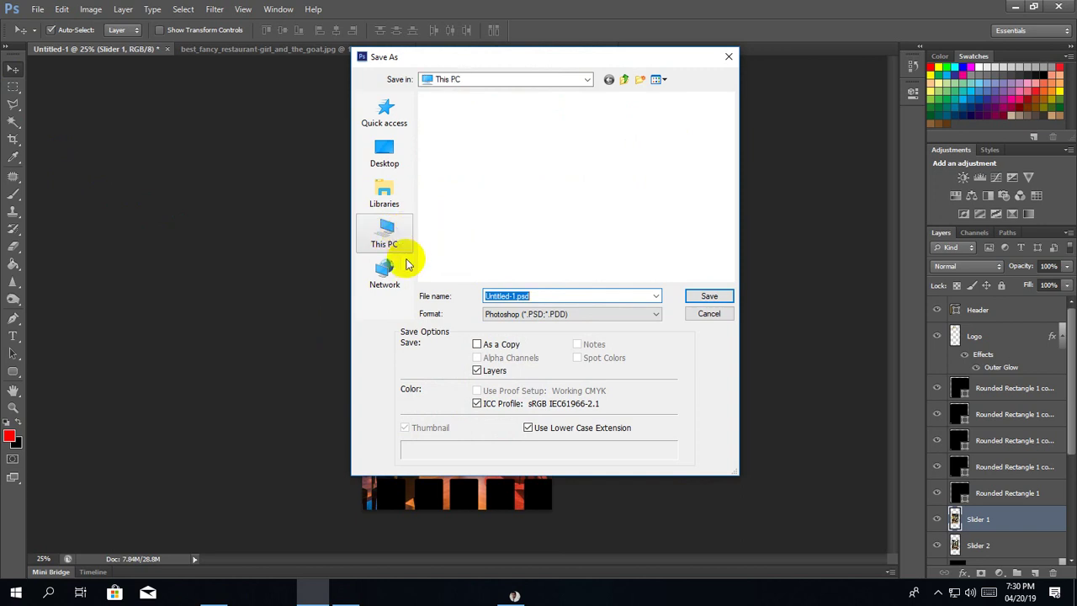
pyautogui.scroll(-2, 483, 223)
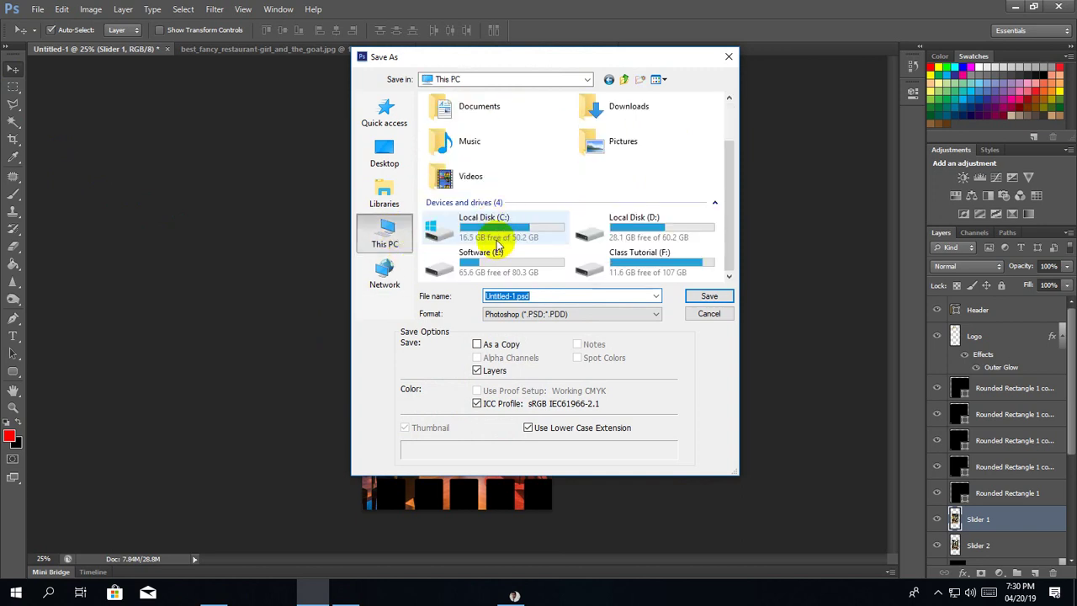
pyautogui.doubleClick(637, 269)
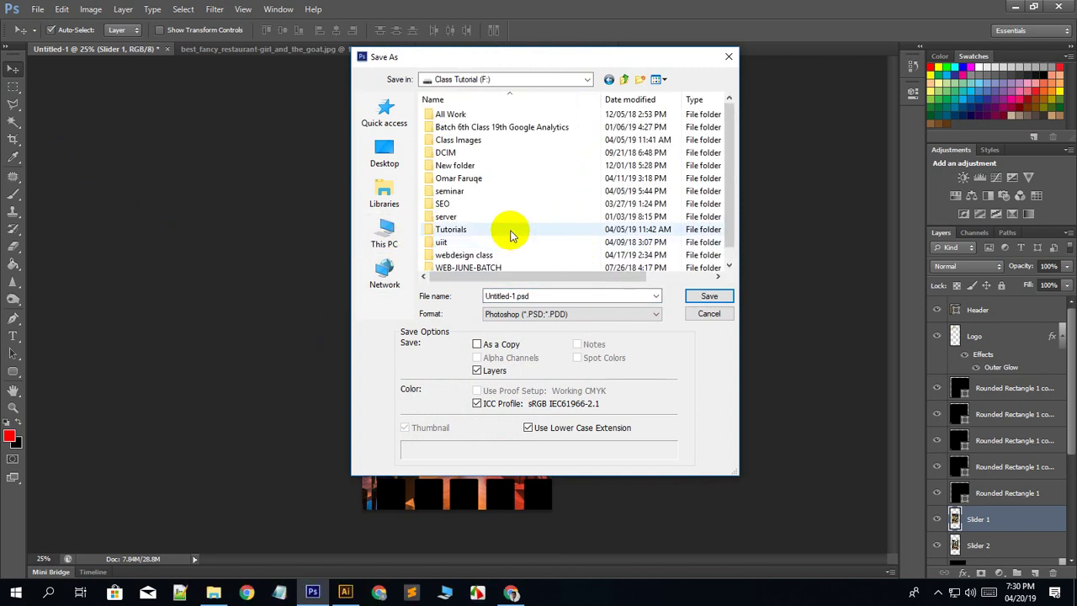
pyautogui.scroll(-1, 450, 225)
pyautogui.doubleClick(458, 216)
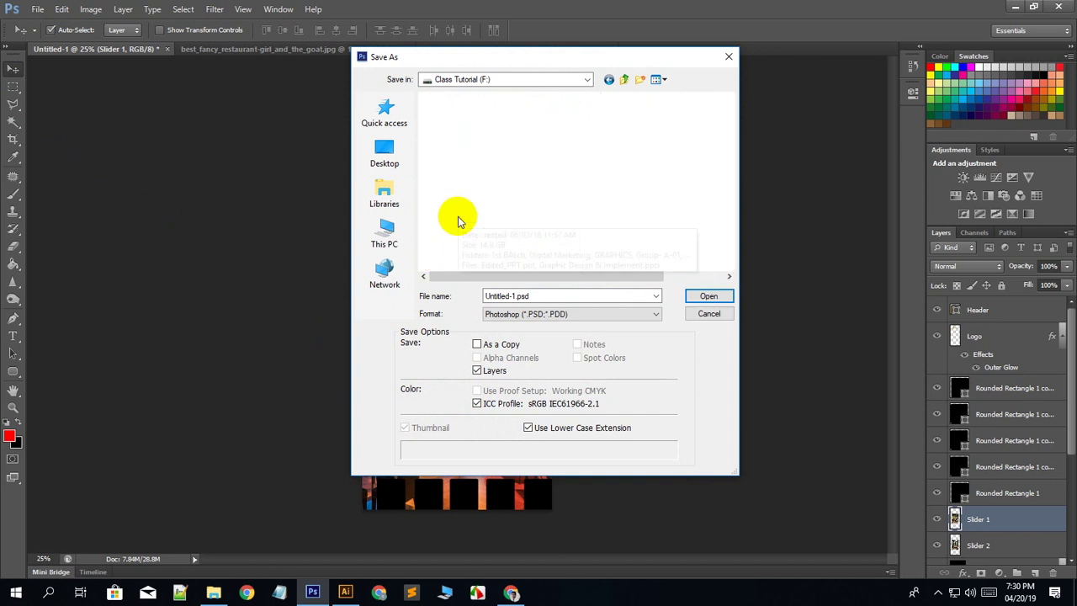
pyautogui.scroll(-2, 462, 210)
pyautogui.scroll(-1, 473, 206)
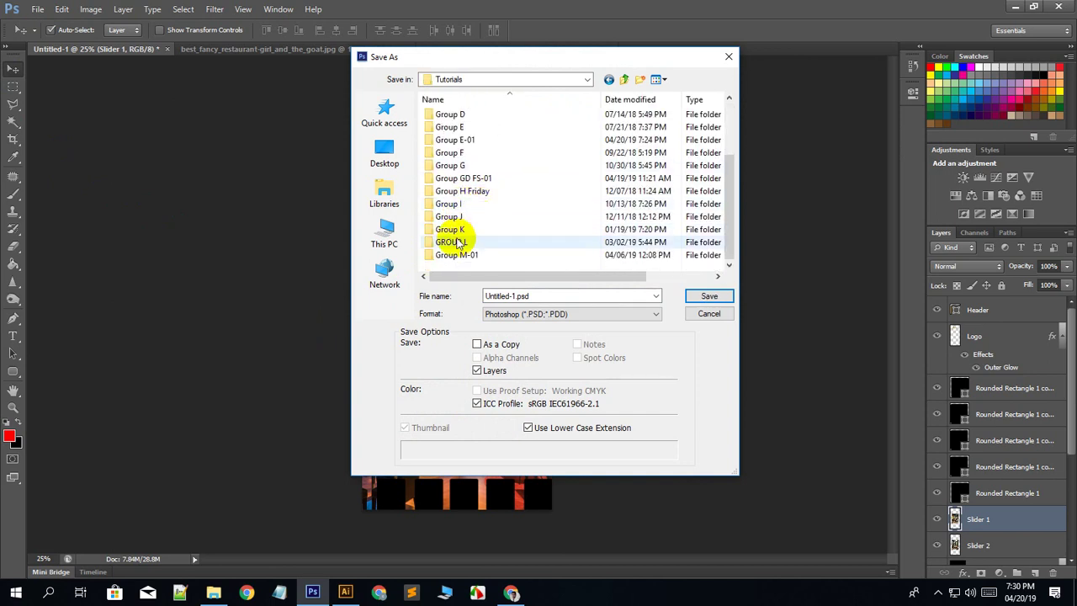
pyautogui.scroll(2, 473, 244)
pyautogui.scroll(1, 474, 249)
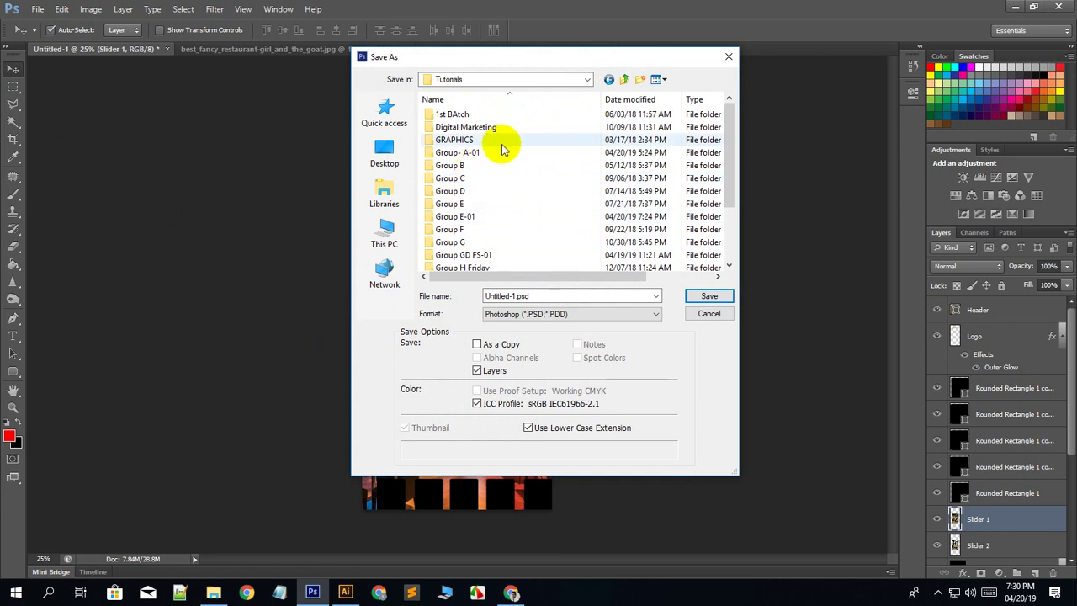
pyautogui.doubleClick(486, 221)
# Name the file HOME App and save it with Maximize Compatibility enabled.
pyautogui.click(562, 296)
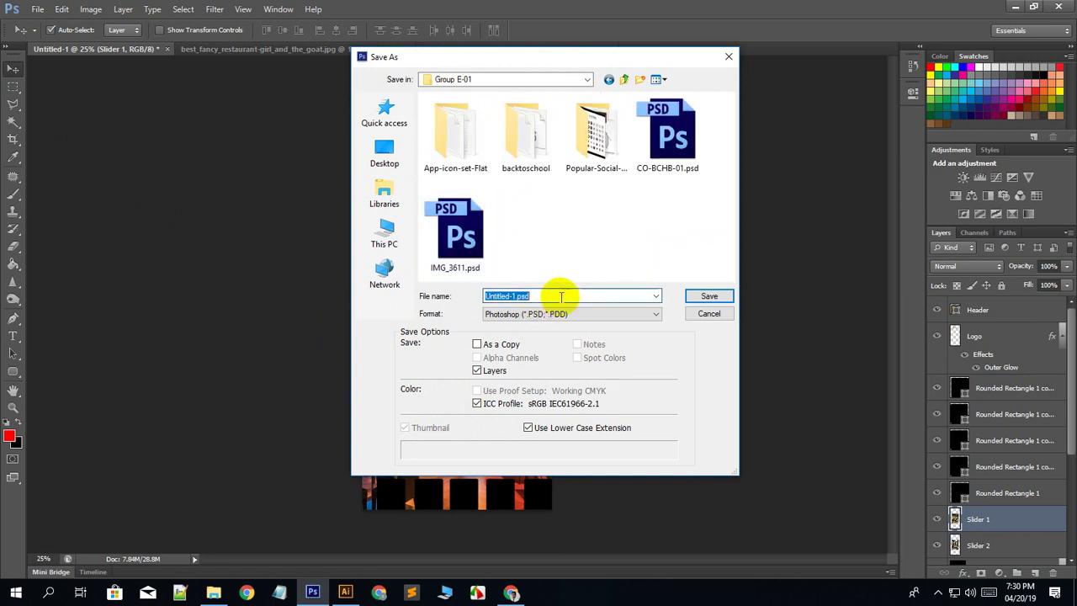
pyautogui.write('HOM')
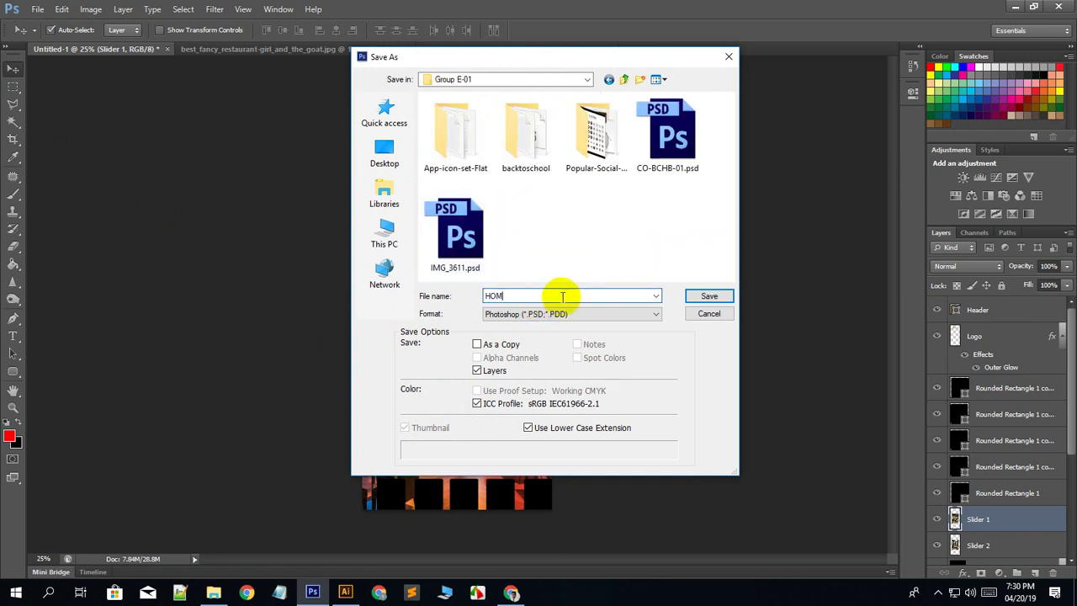
pyautogui.write('E App')
pyautogui.click(709, 295)
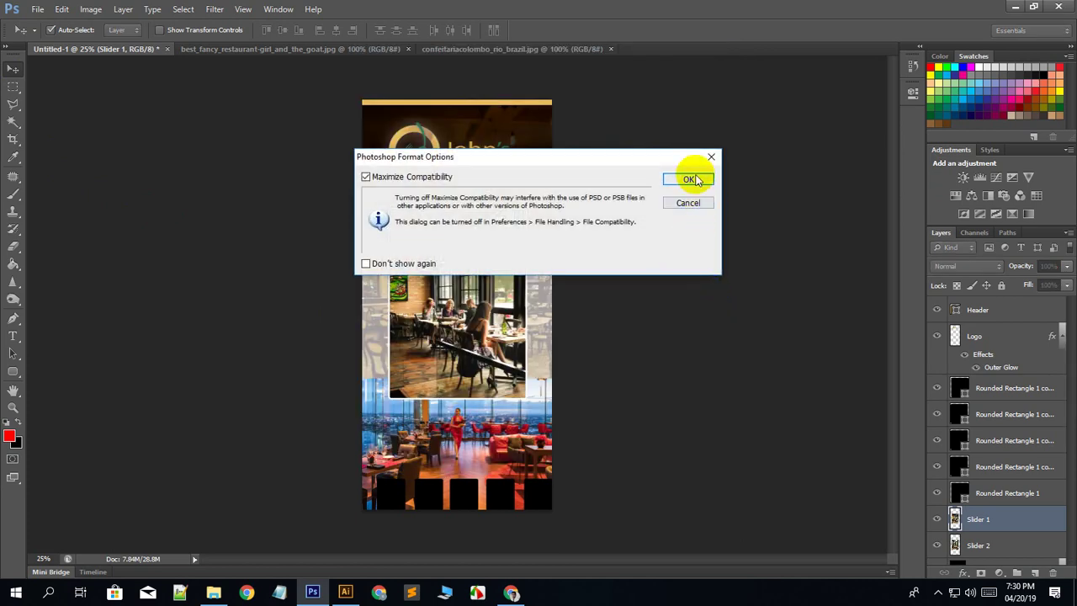
pyautogui.click(690, 180)
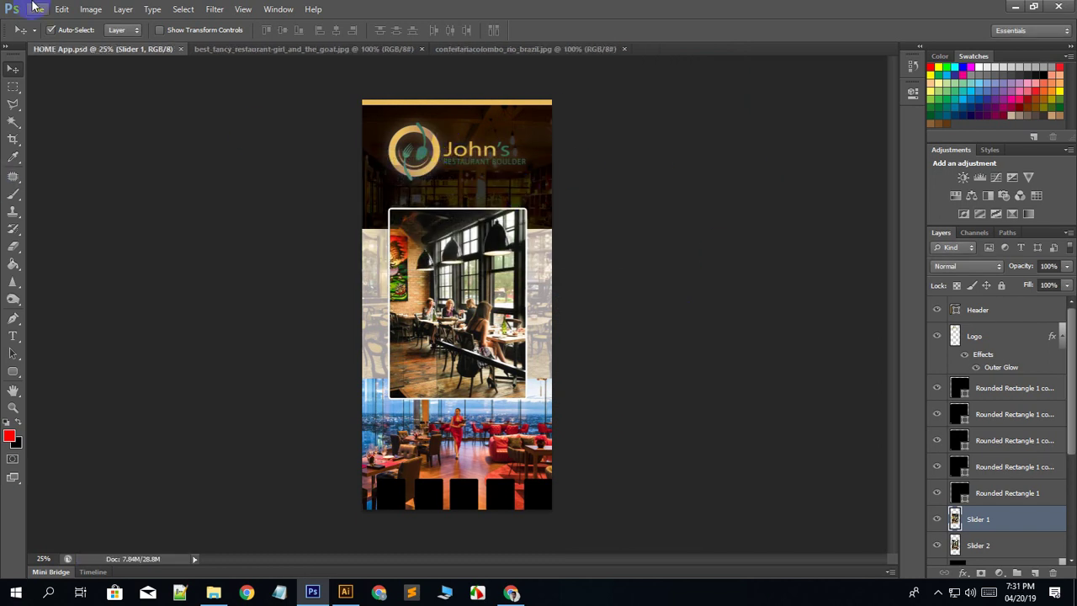
pyautogui.click(541, 395)
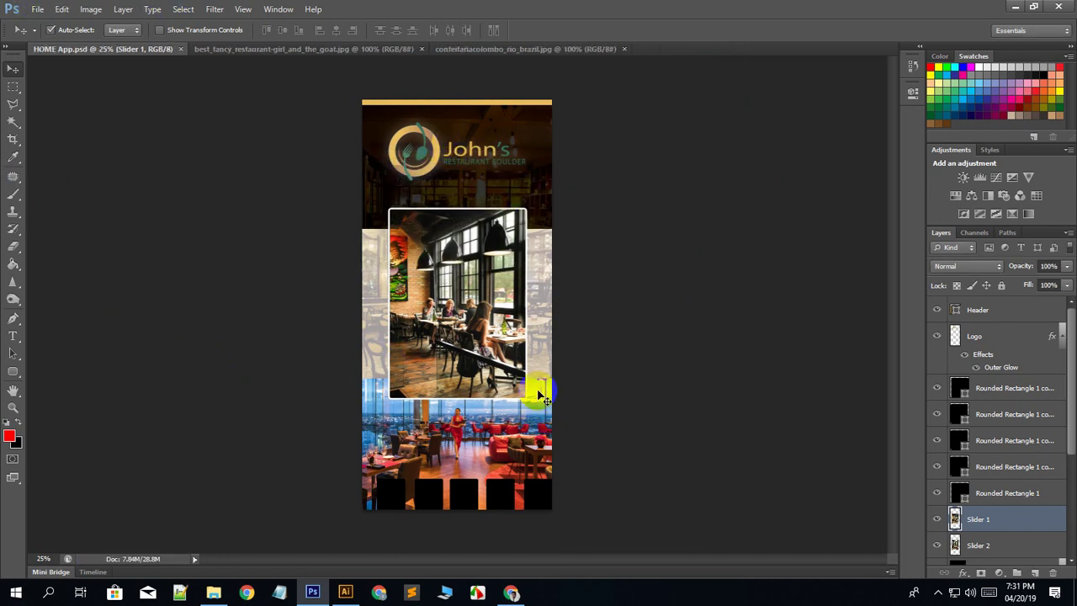
pyautogui.rightClick(530, 441)
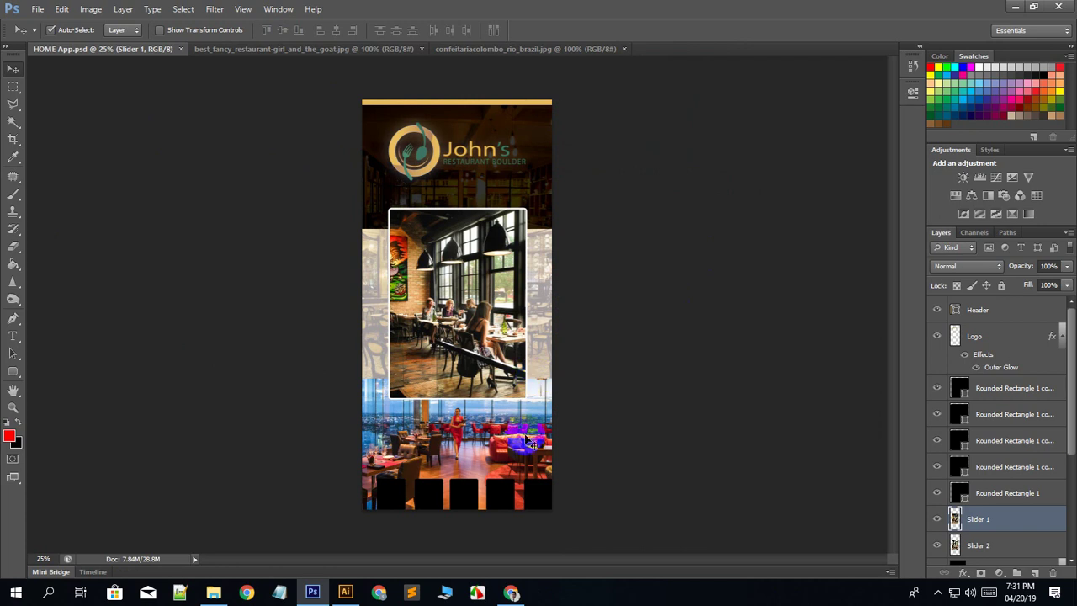
pyautogui.click(256, 442)
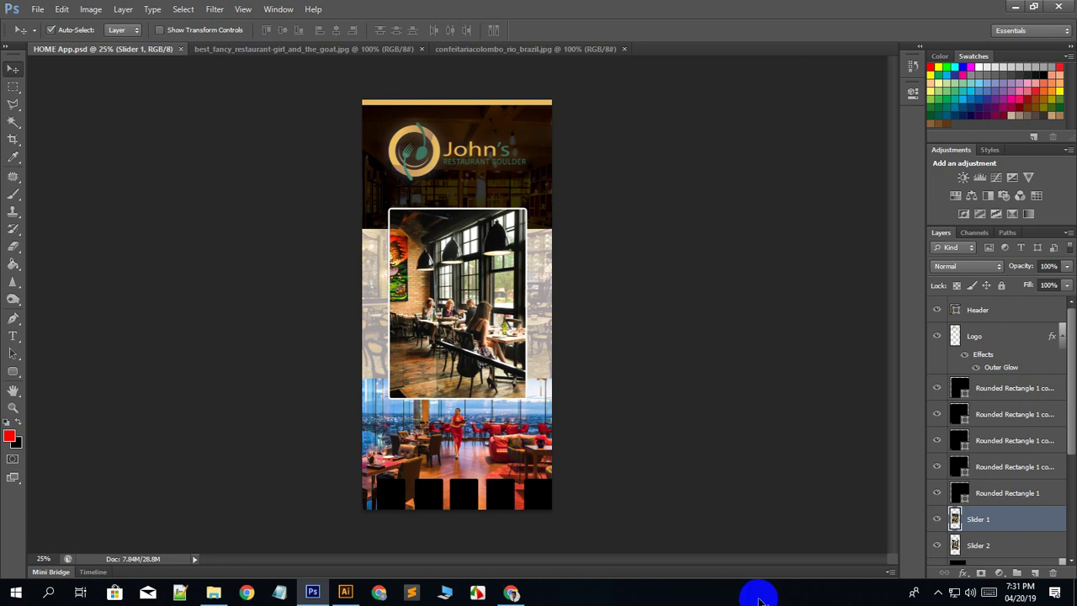
# Switch to Chrome, return to the "restaurant app design" image results and preview the Food Delivery Restaurant App Template for reference.
pyautogui.click(511, 592)
pyautogui.click(297, 456)
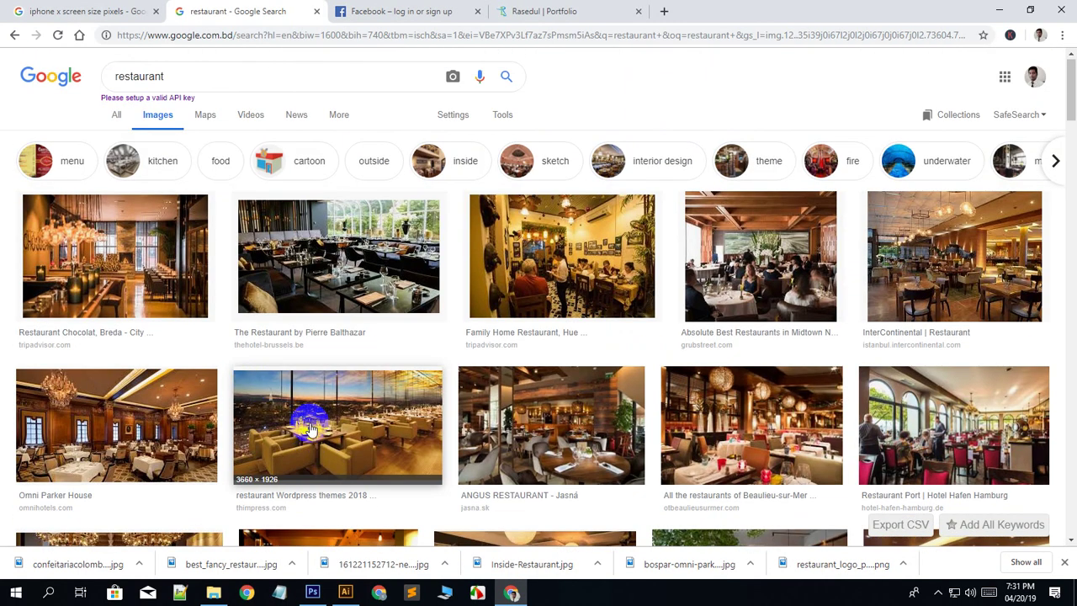
pyautogui.click(13, 38)
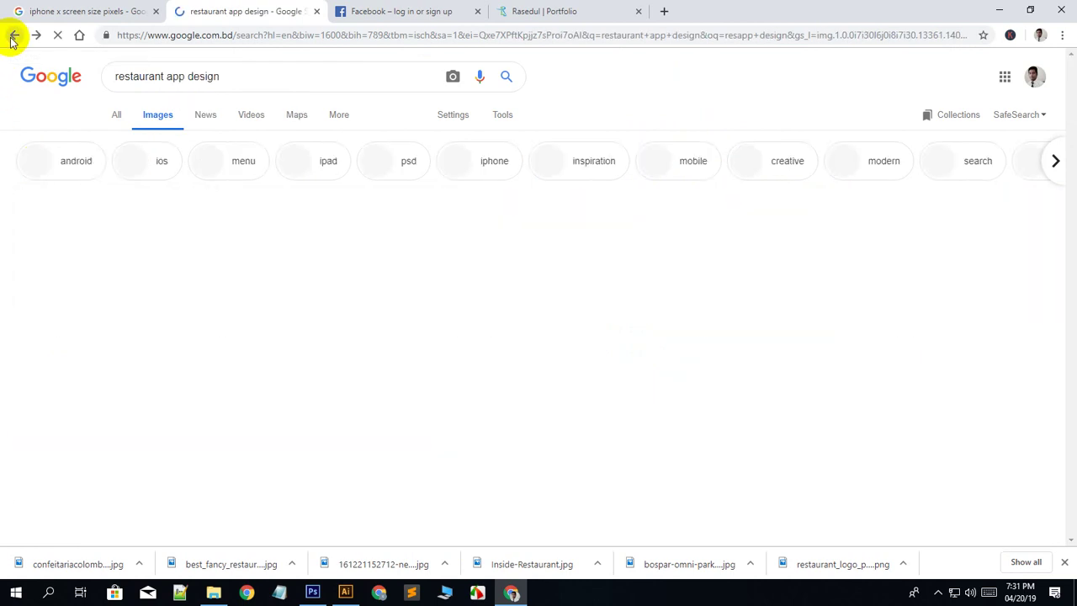
pyautogui.scroll(-3, 144, 294)
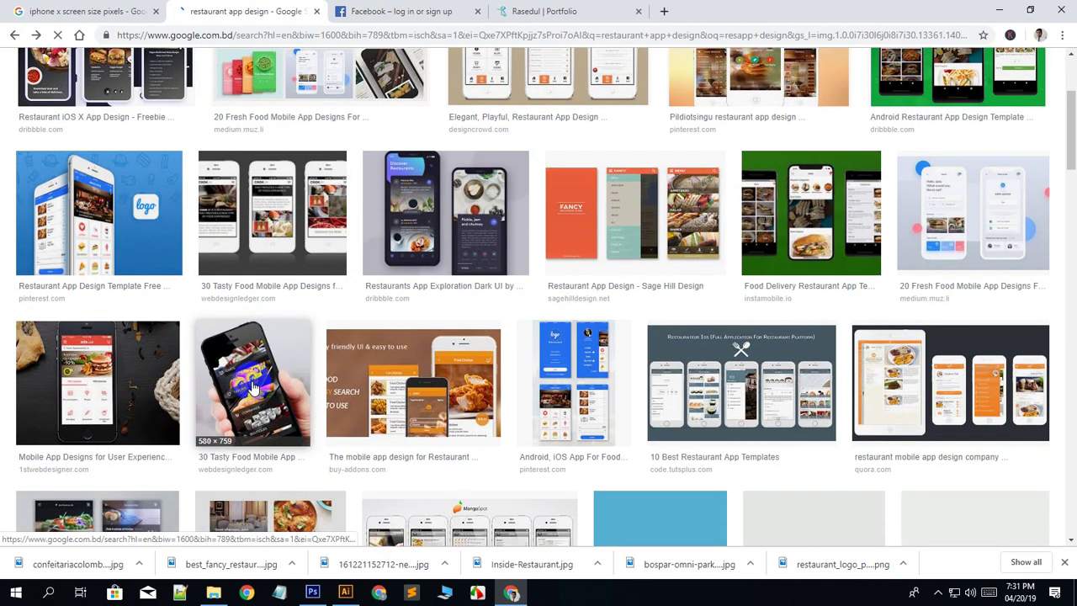
pyautogui.click(782, 220)
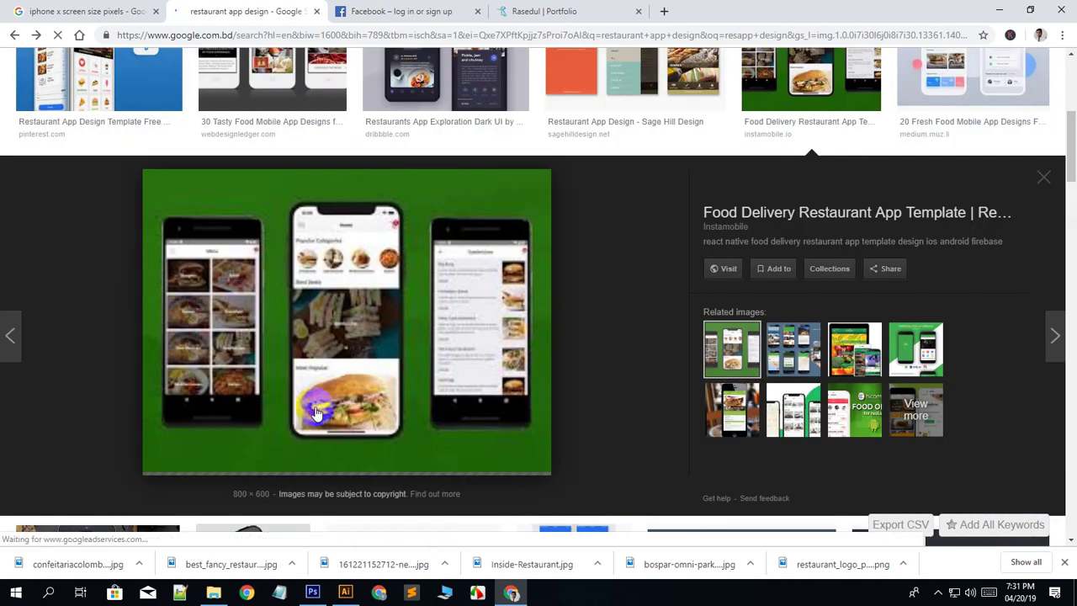
pyautogui.scroll(-2, 378, 340)
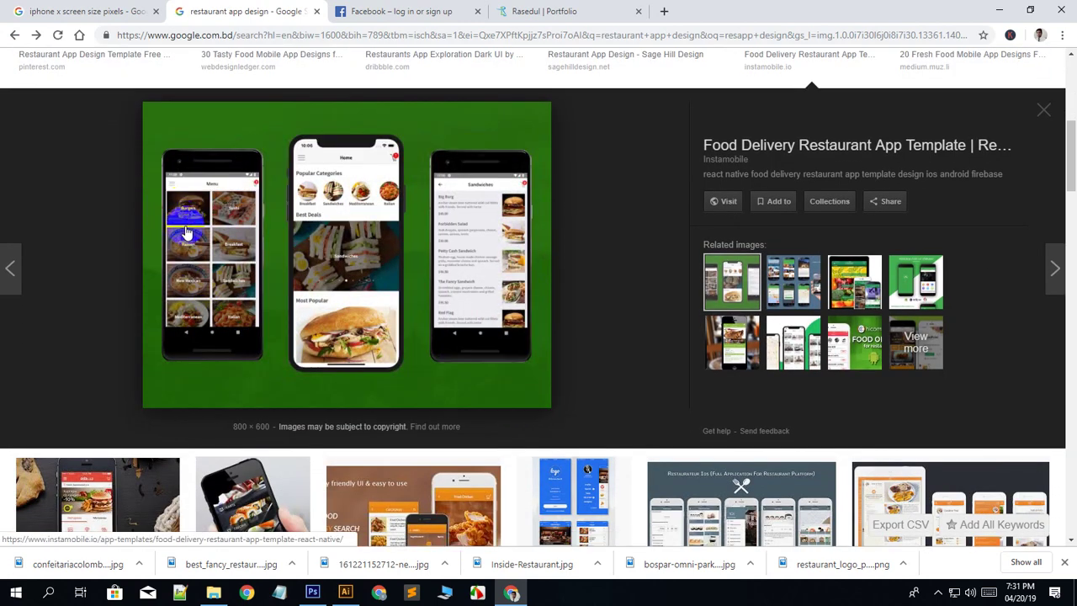